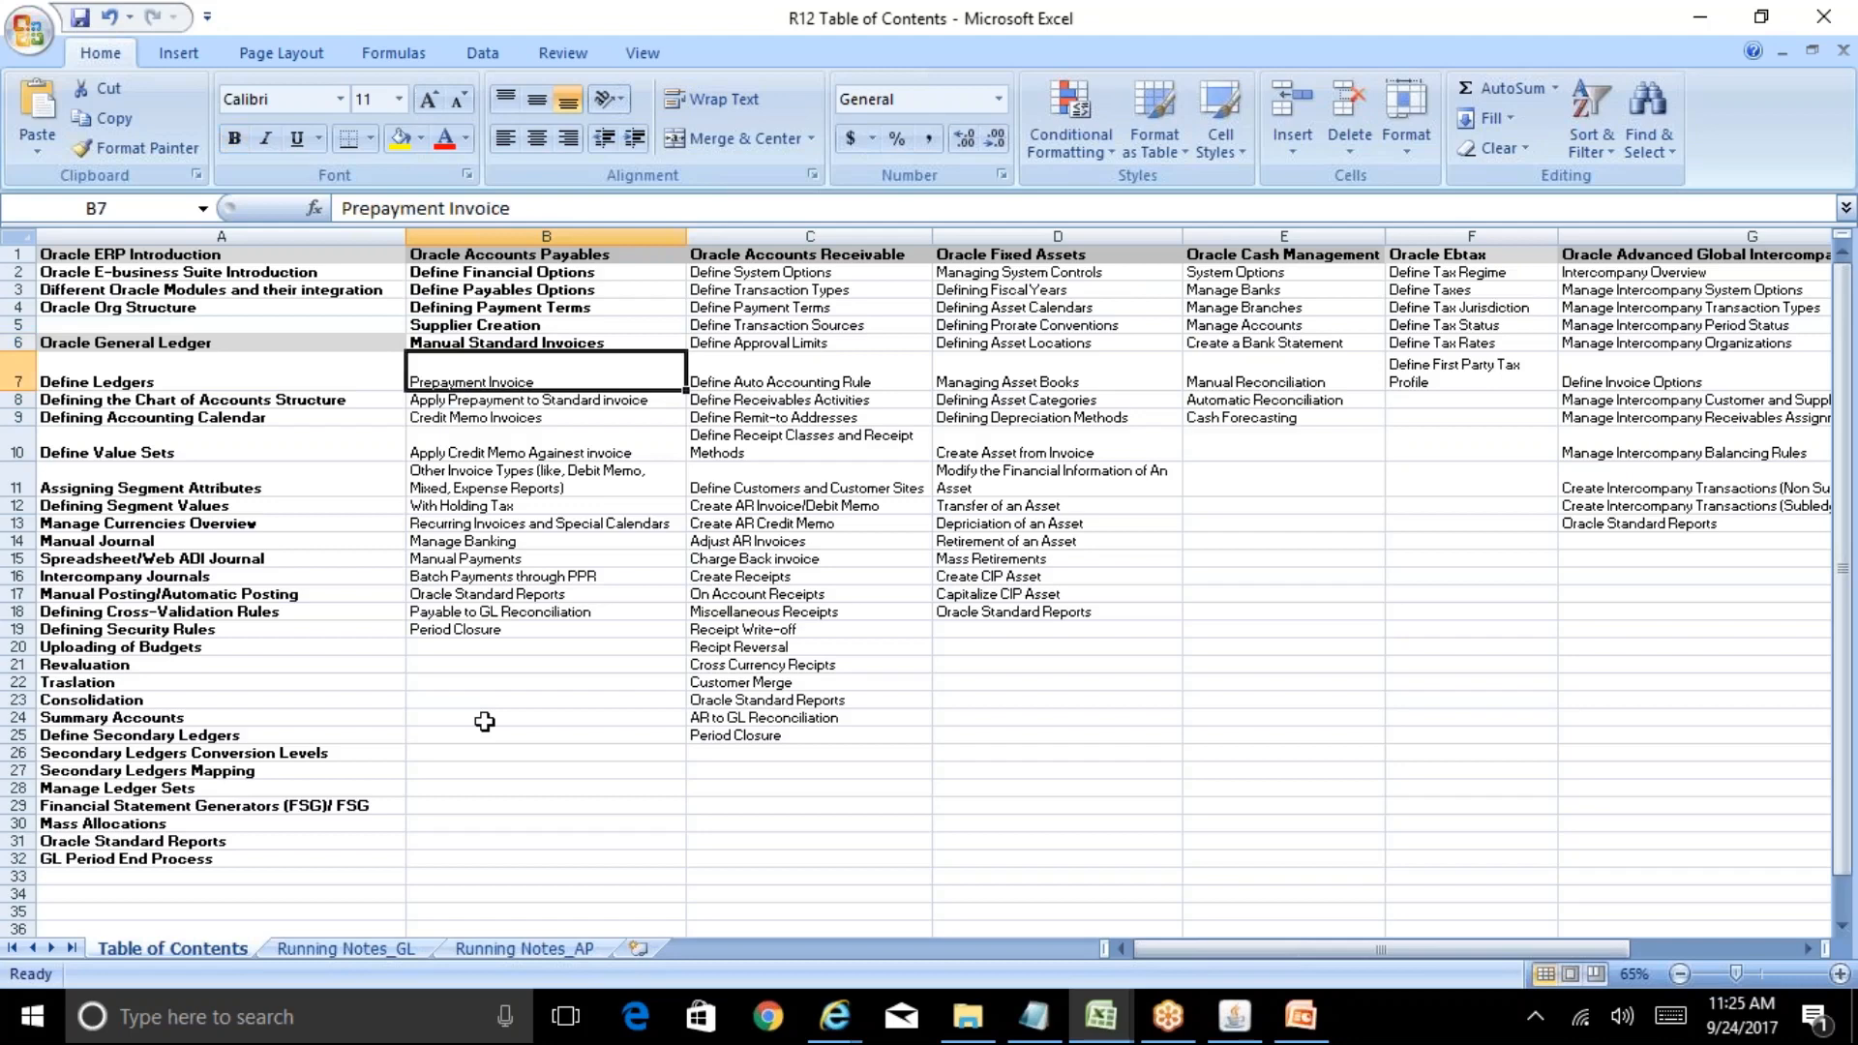
Make the Prepayment Invoice and Apply Prepayment to Standard invoice topics bold in the Oracle Accounts Payables column
key("ctrl+b")
key("Down")
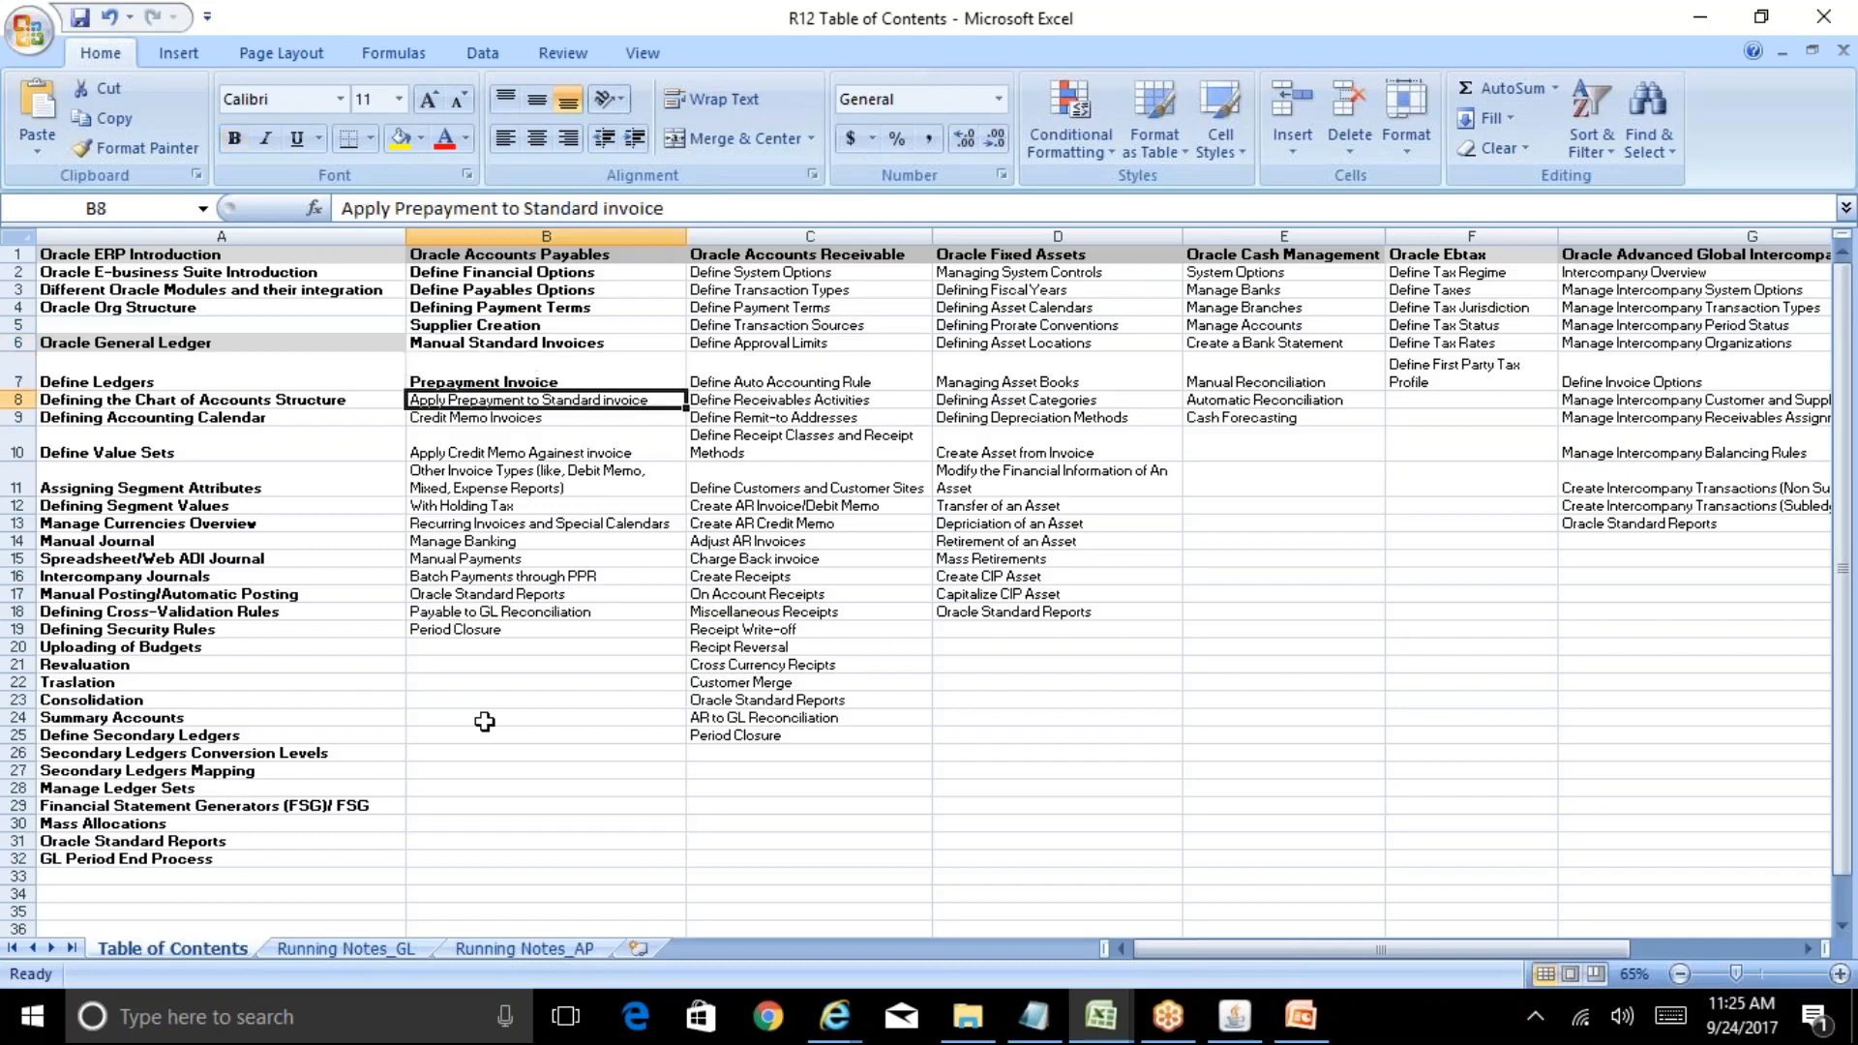
key("ctrl+b")
key("Down")
key("Up")
key("Up")
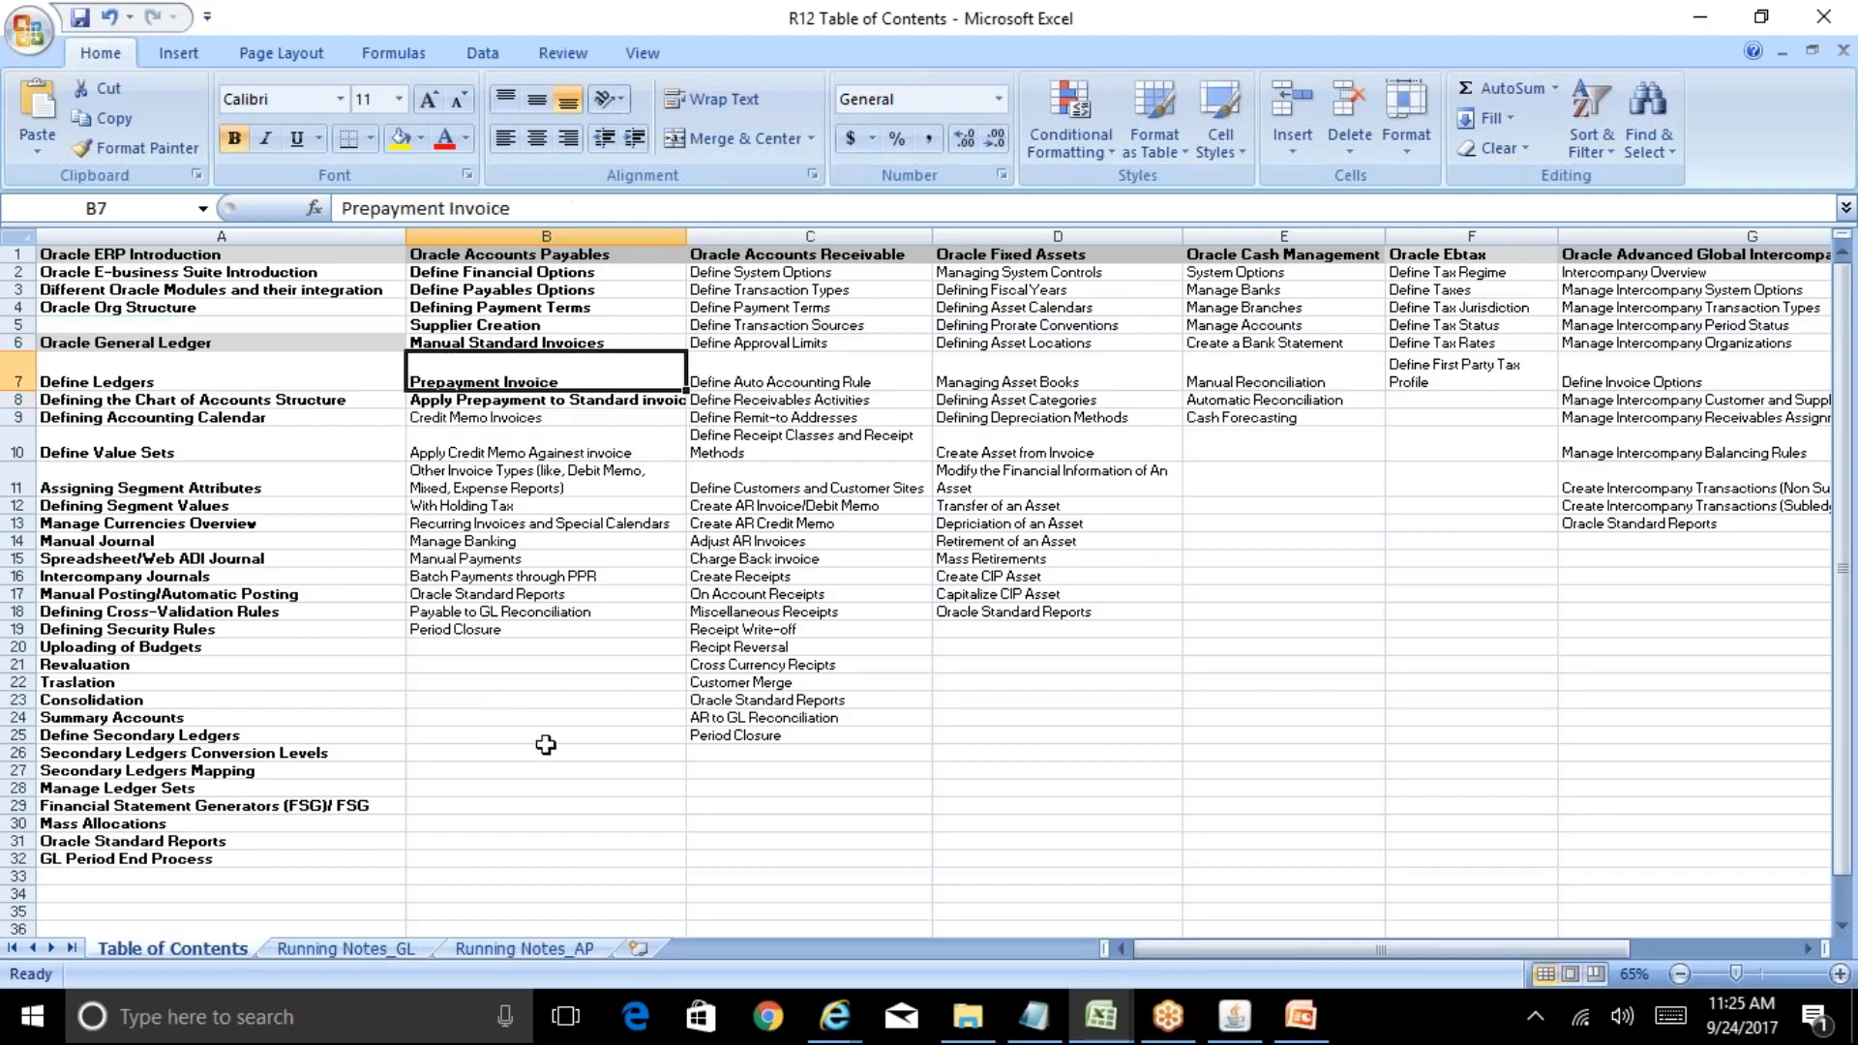
Open the Running Notes_AP sheet and go to empty cell J60 below the accounting entries
left_click(554, 950)
left_click(435, 856)
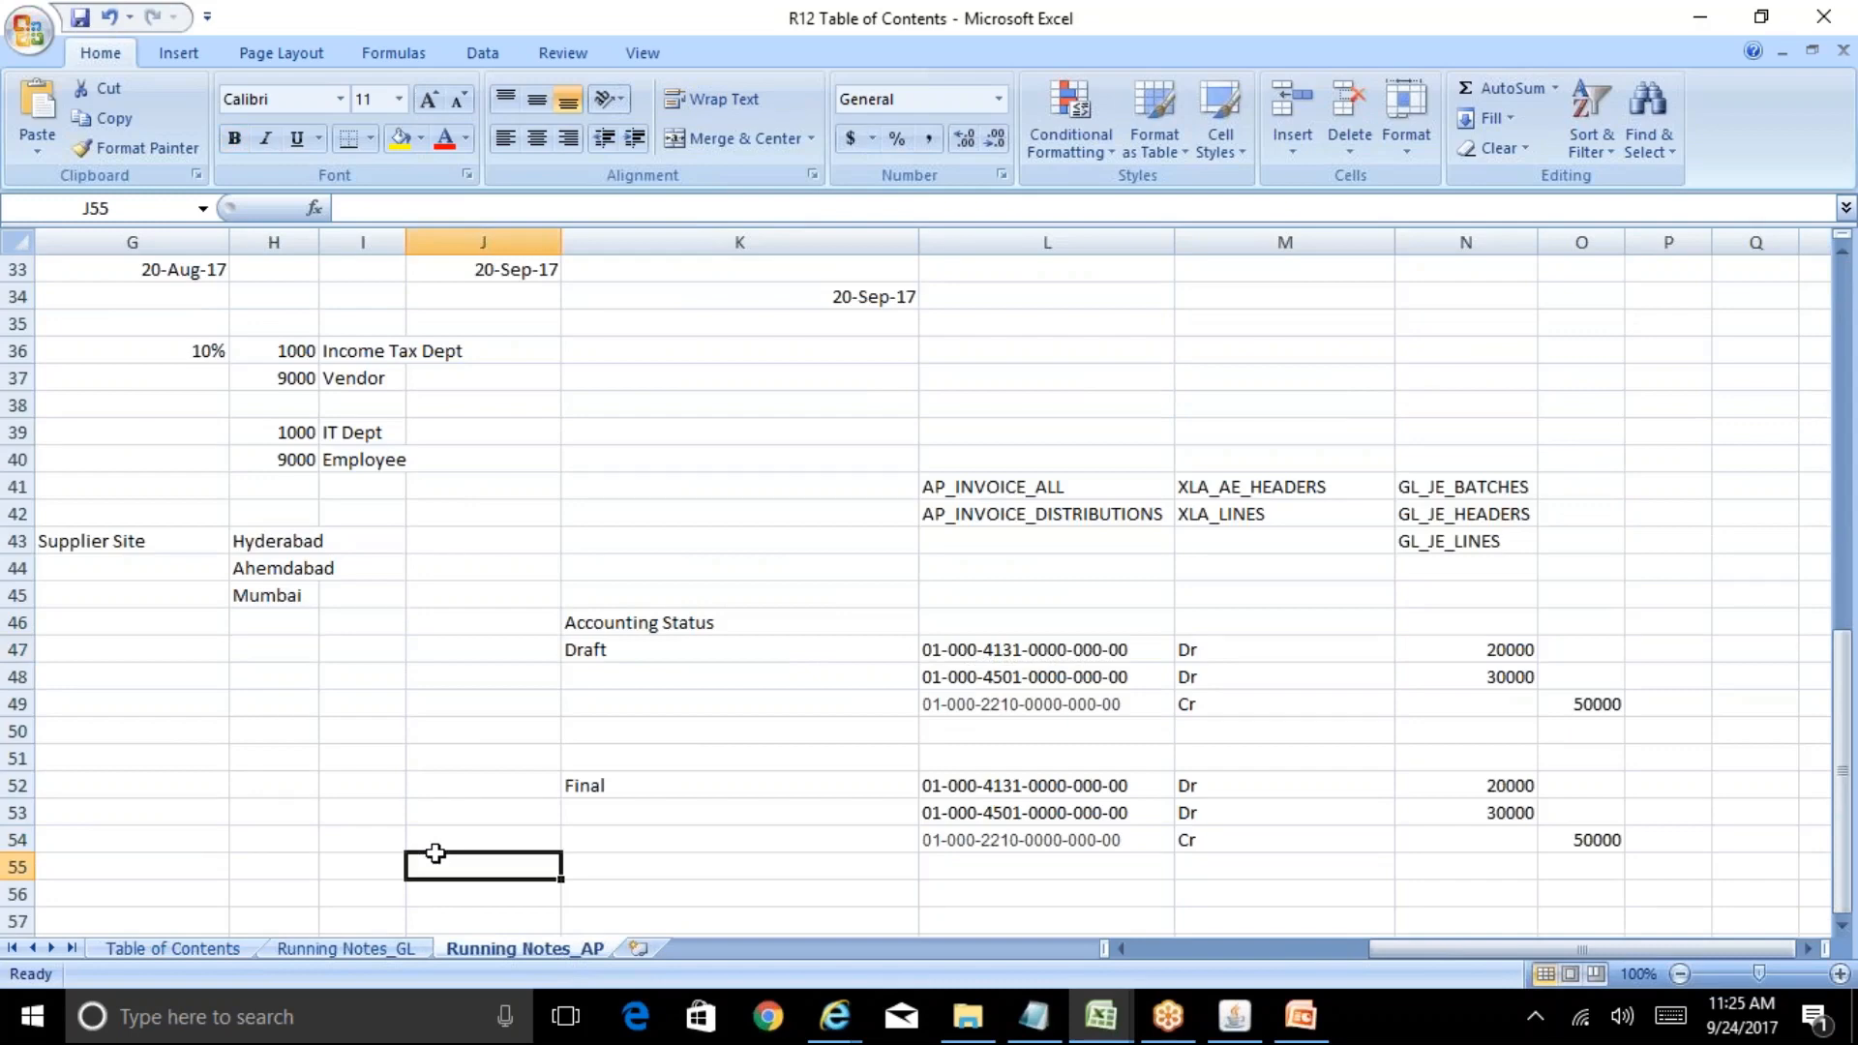
key("Down")
key("Down")
key("Down")
key("Down")
key("Down")
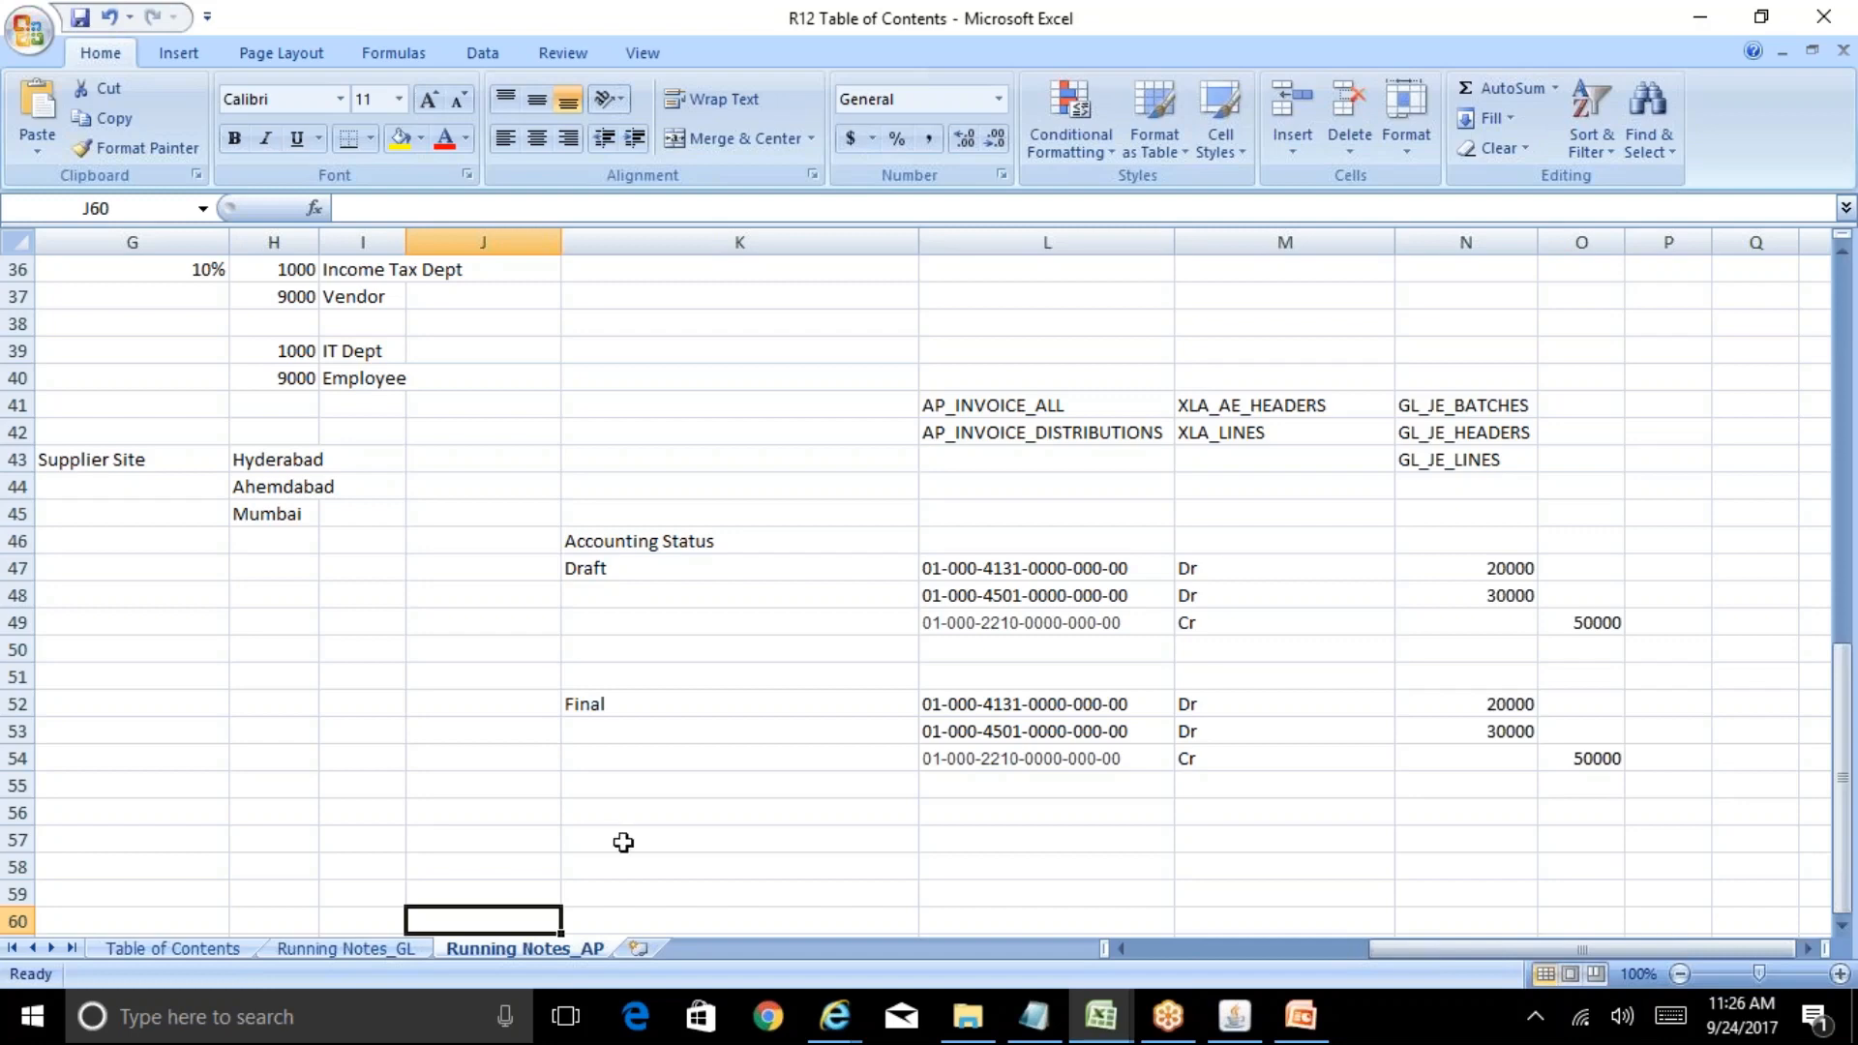
Switch to Oracle Applications and open the Invoices entry form from the Payables navigator
left_click(1239, 1019)
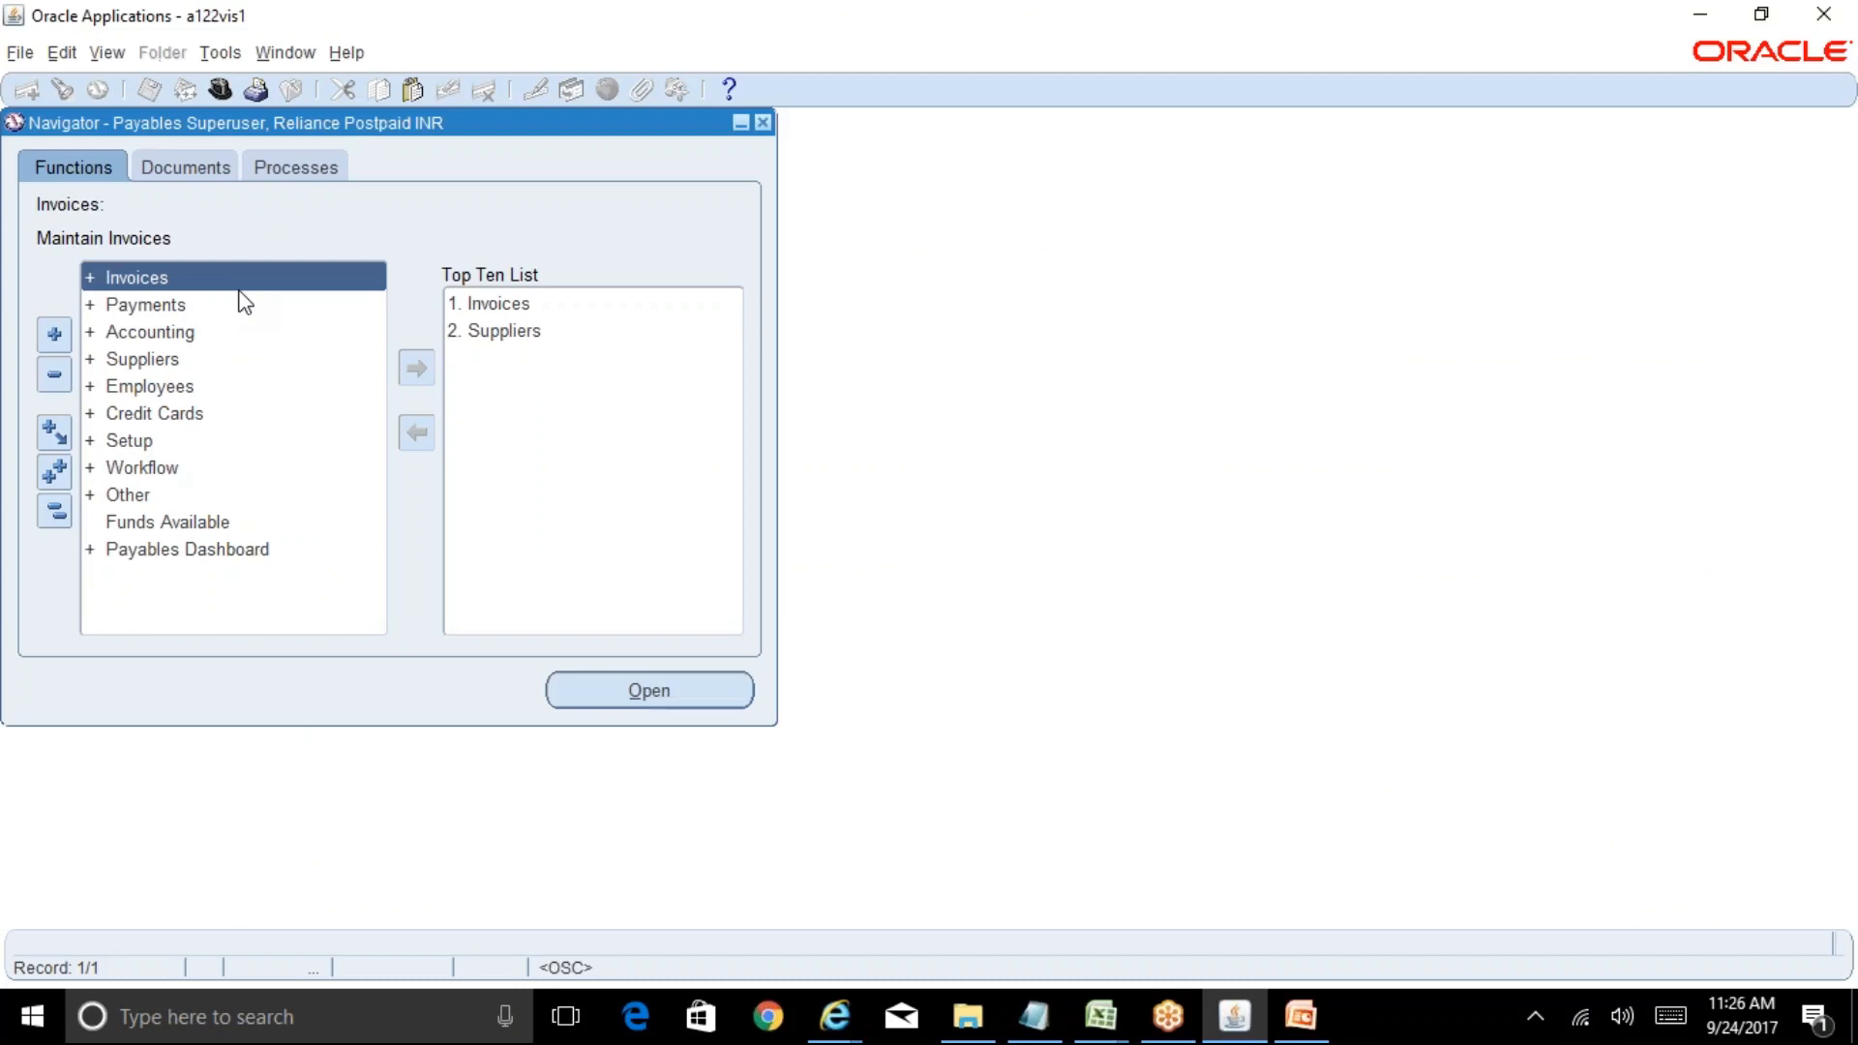
double_click(191, 283)
double_click(200, 308)
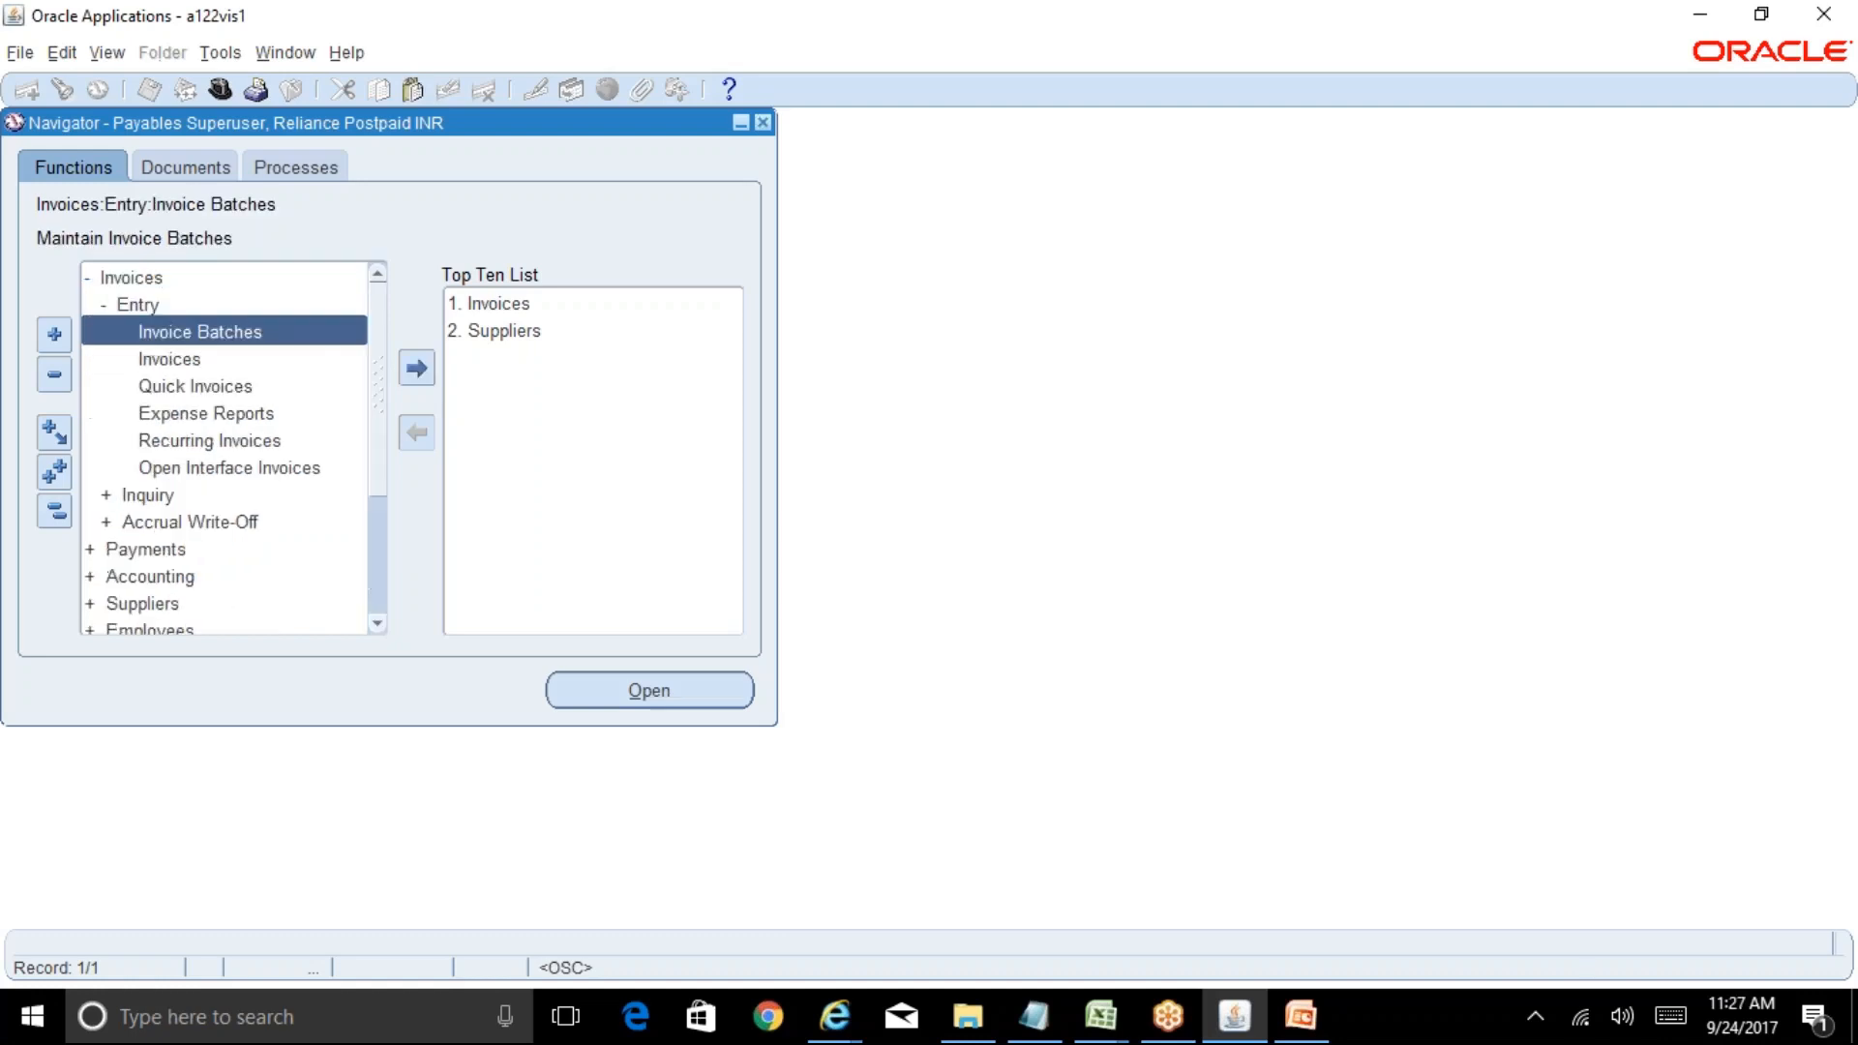
left_click(215, 362)
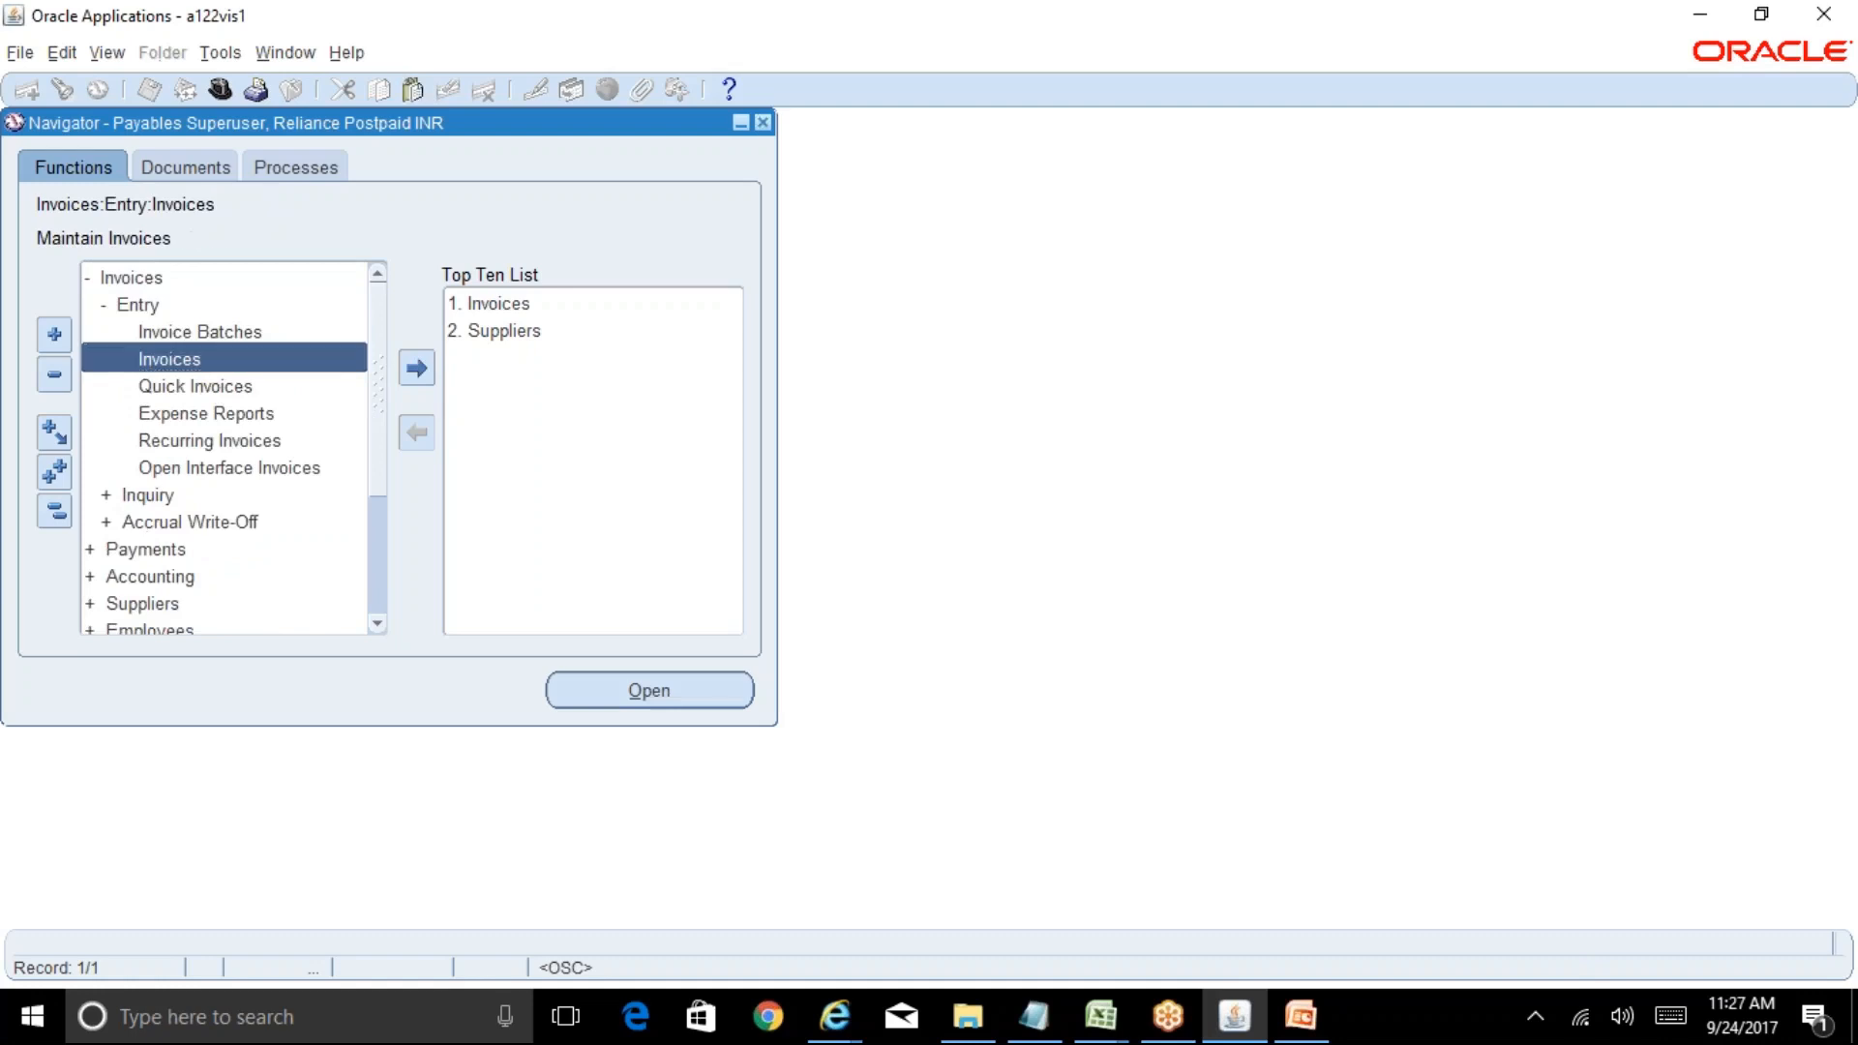
double_click(215, 362)
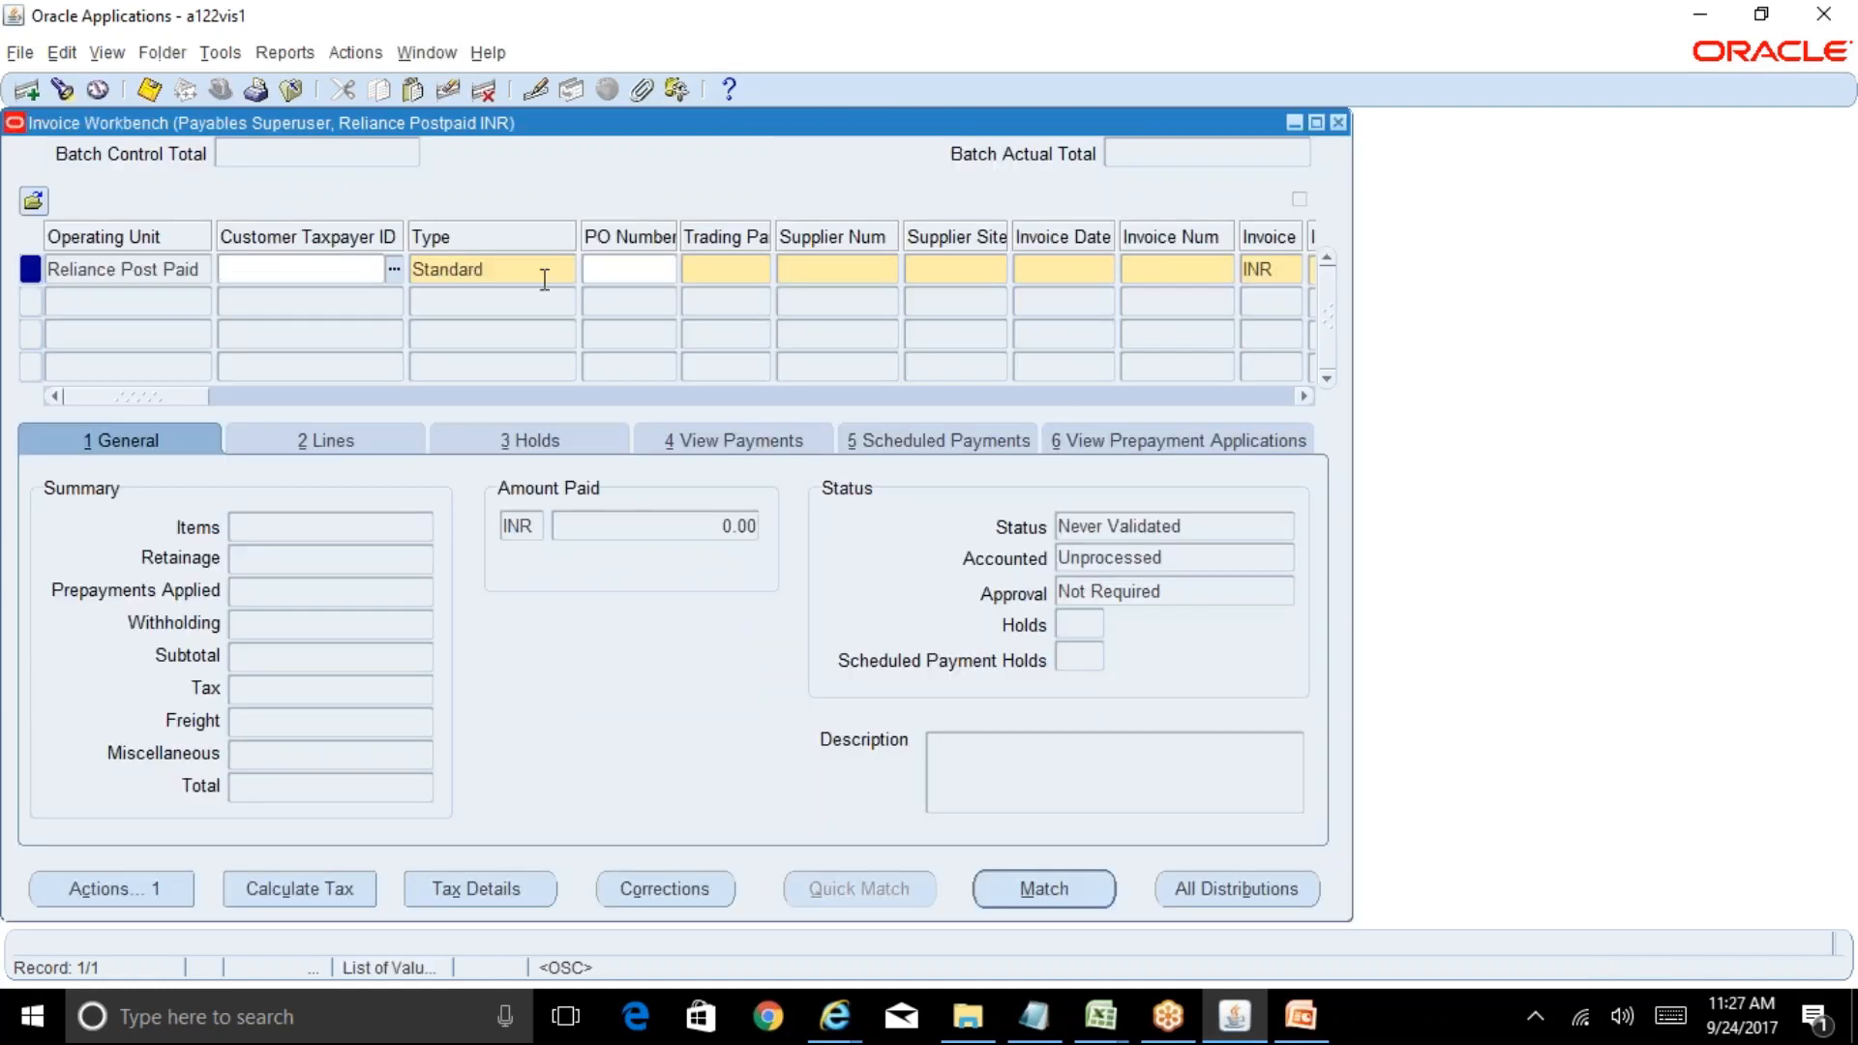
Set the new invoice's type to Prepayment and leave the PO number empty
left_click(557, 276)
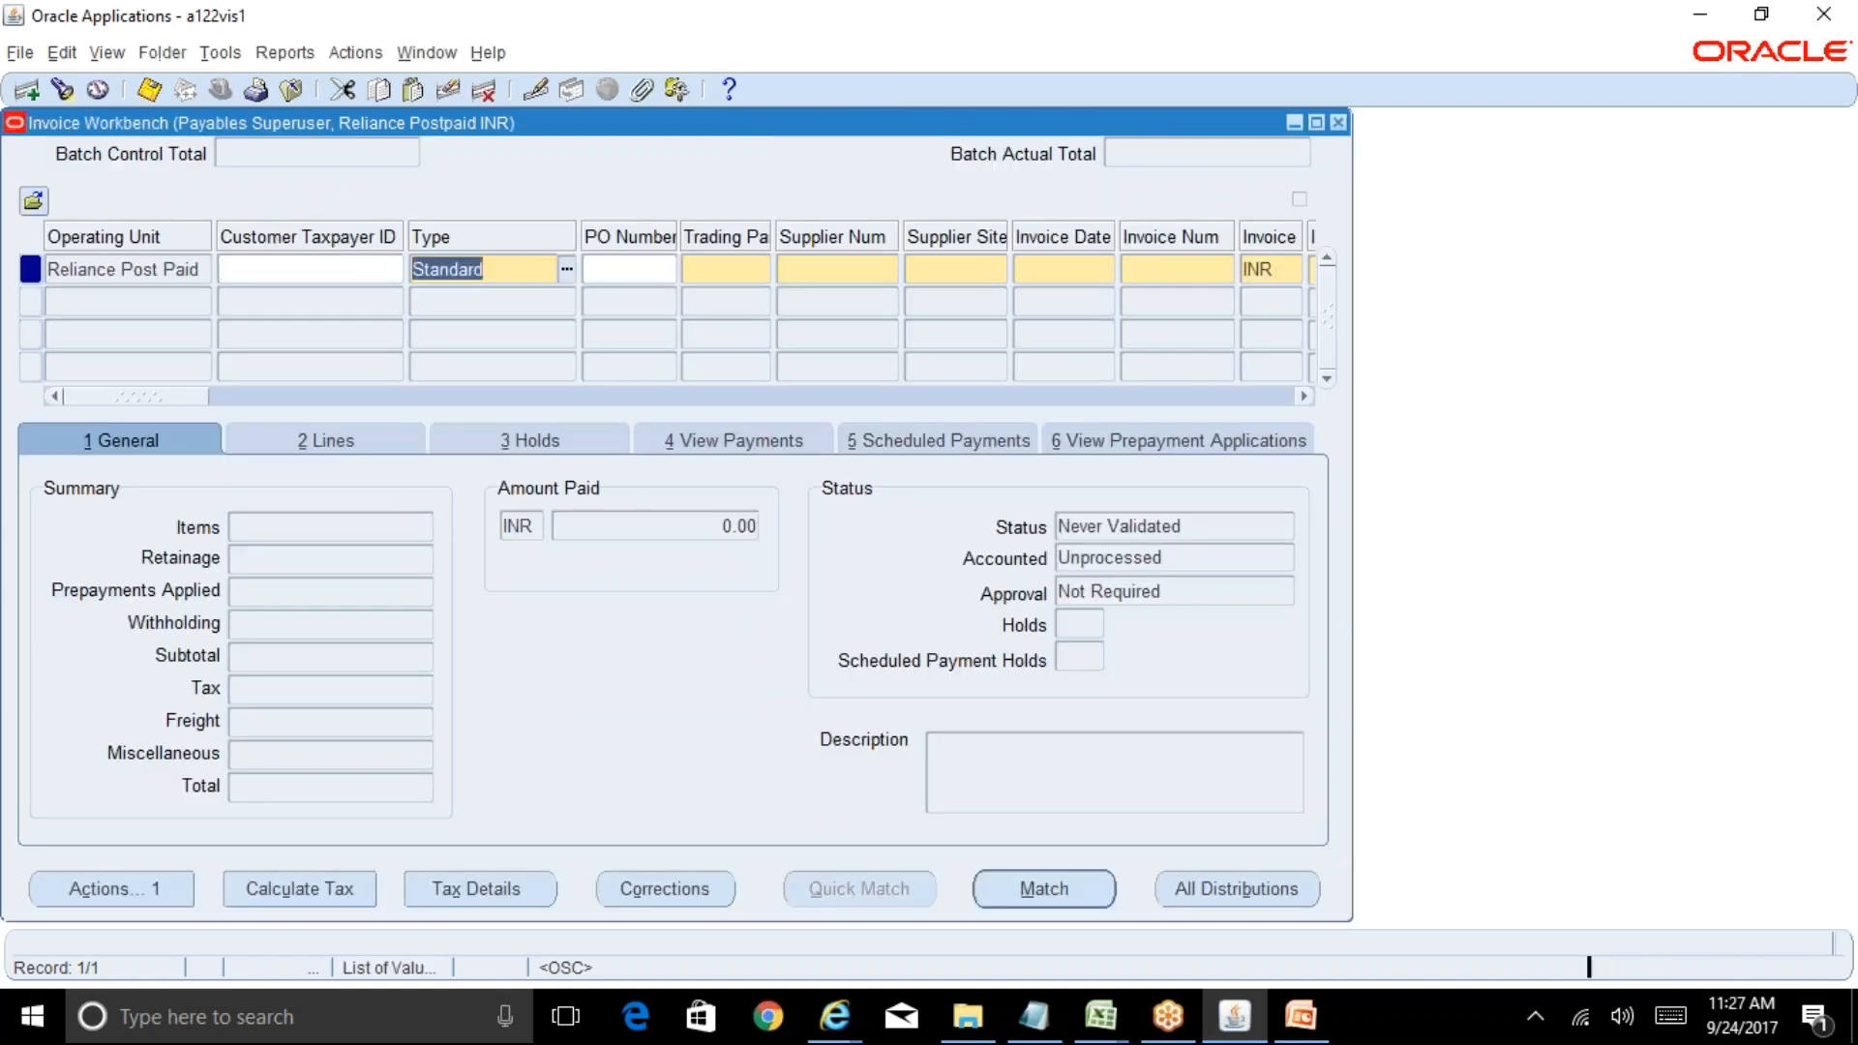
left_click(567, 269)
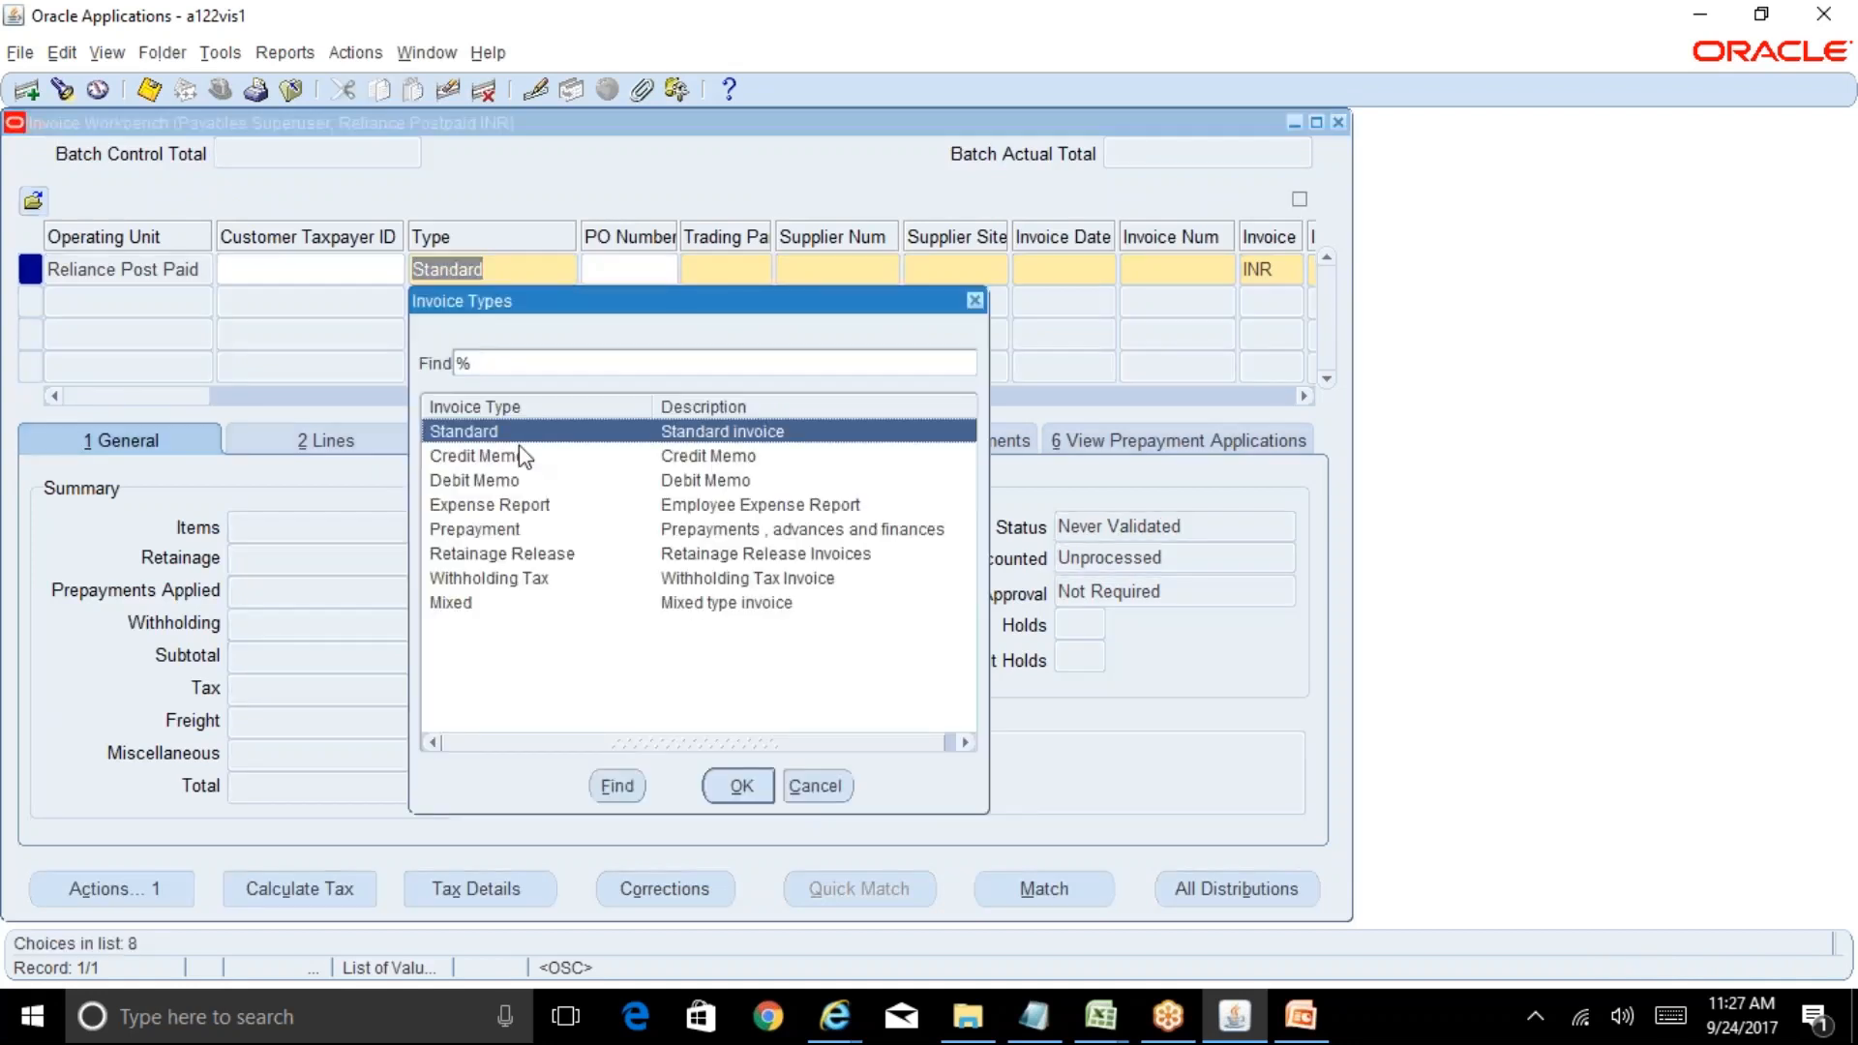
double_click(498, 530)
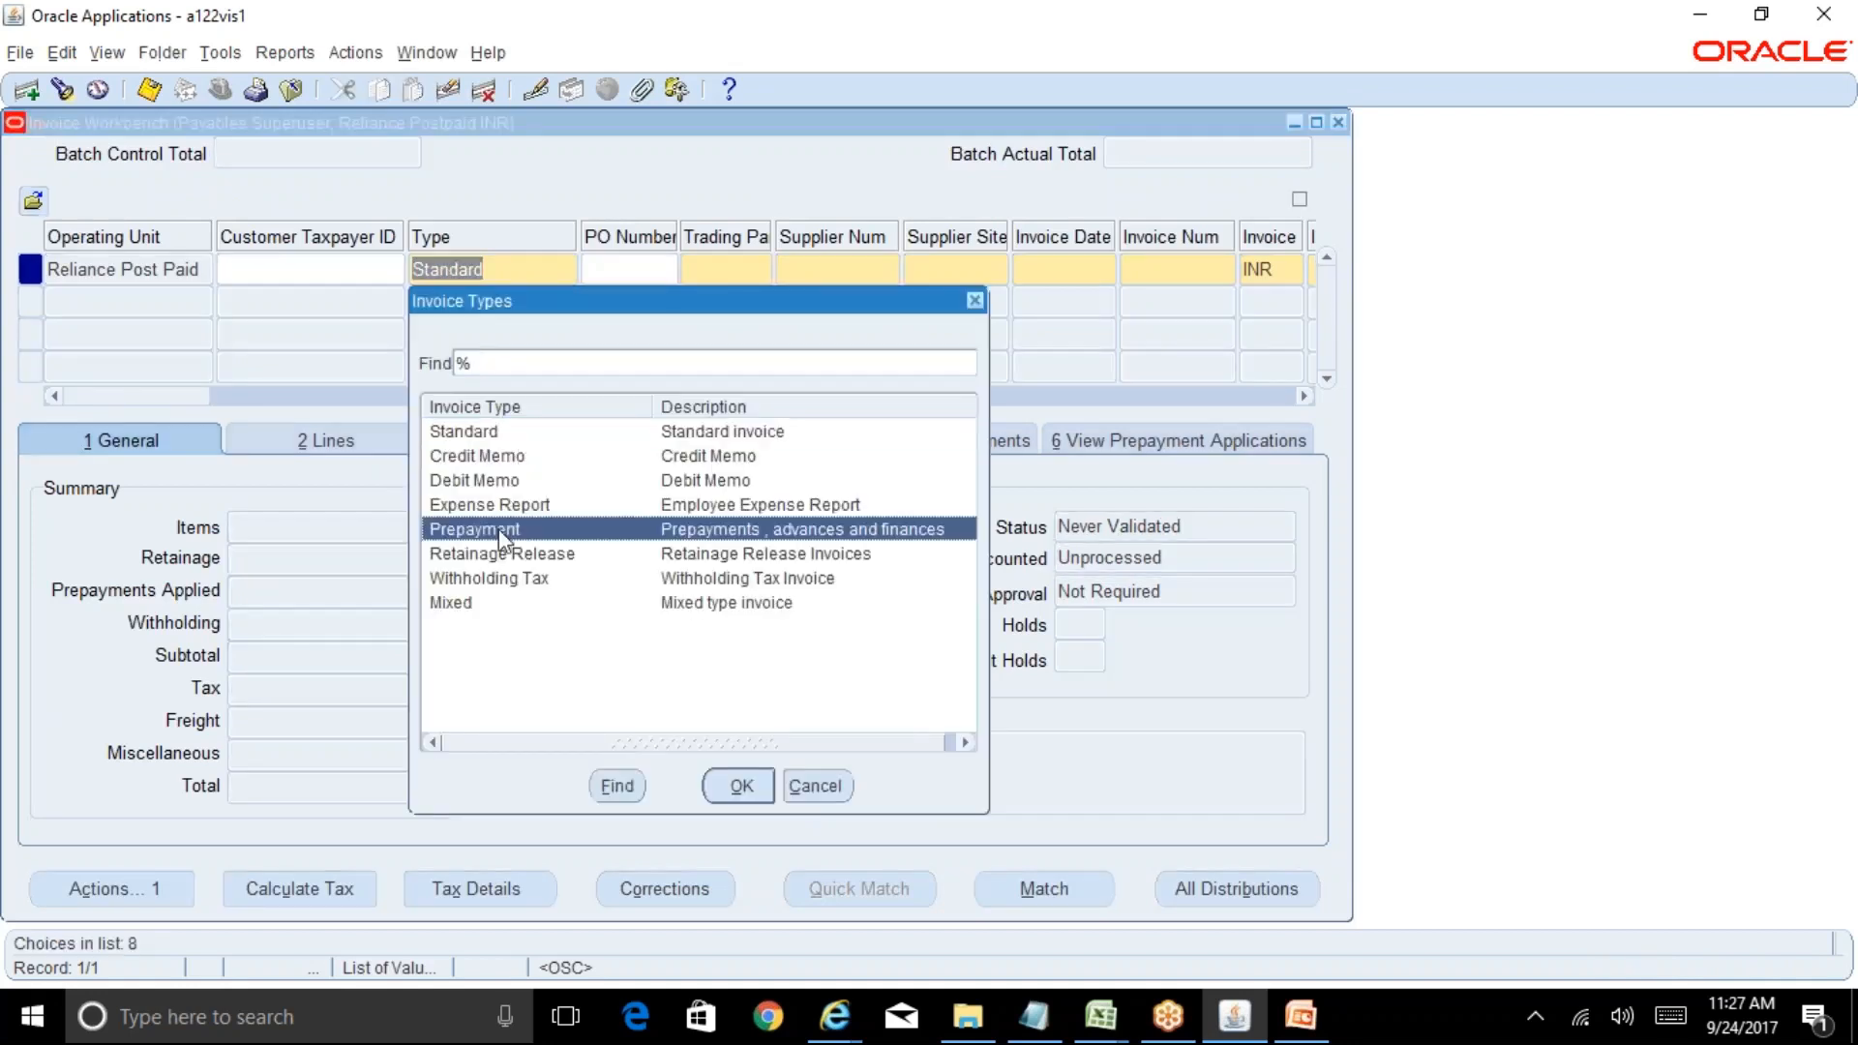
key("Tab")
key("Tab")
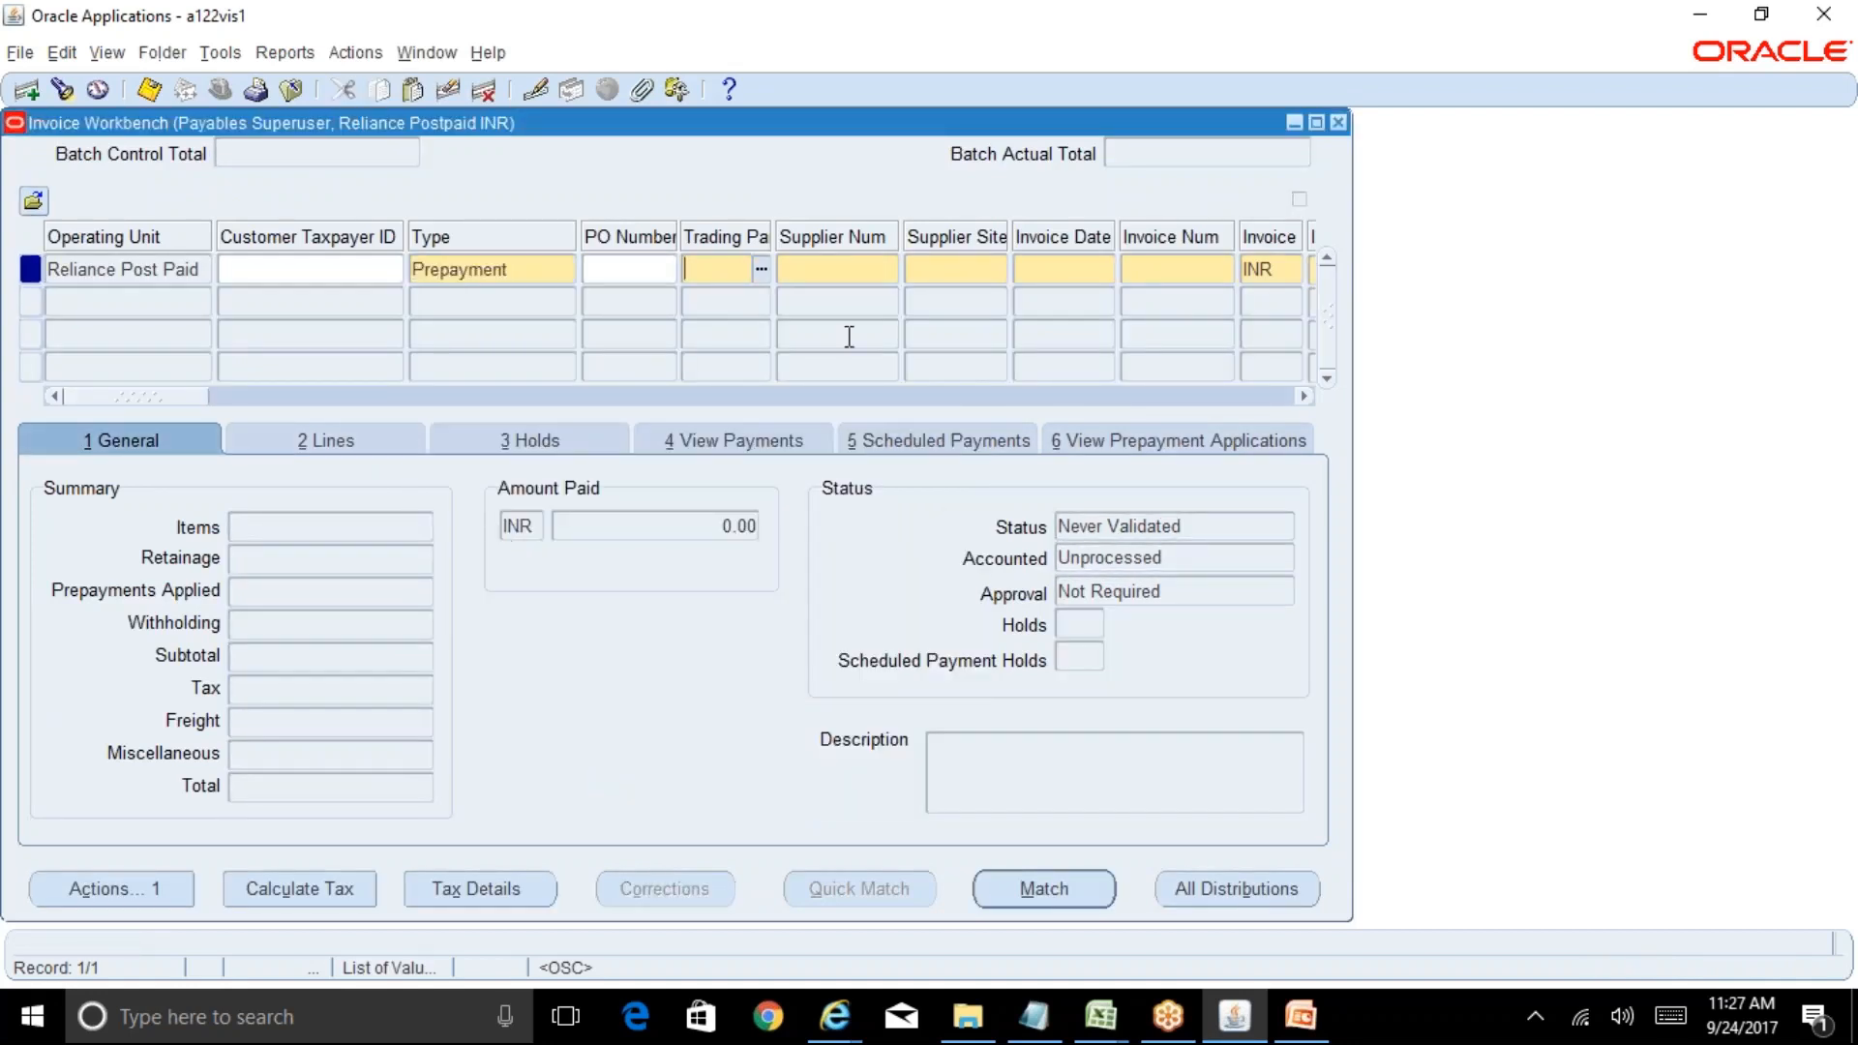
Enter ABC Vendor as the trading partner, choose its site starting with ABC_Ahema, and set the invoice date to 24-SEP-17
type("abc vendor")
key("Tab")
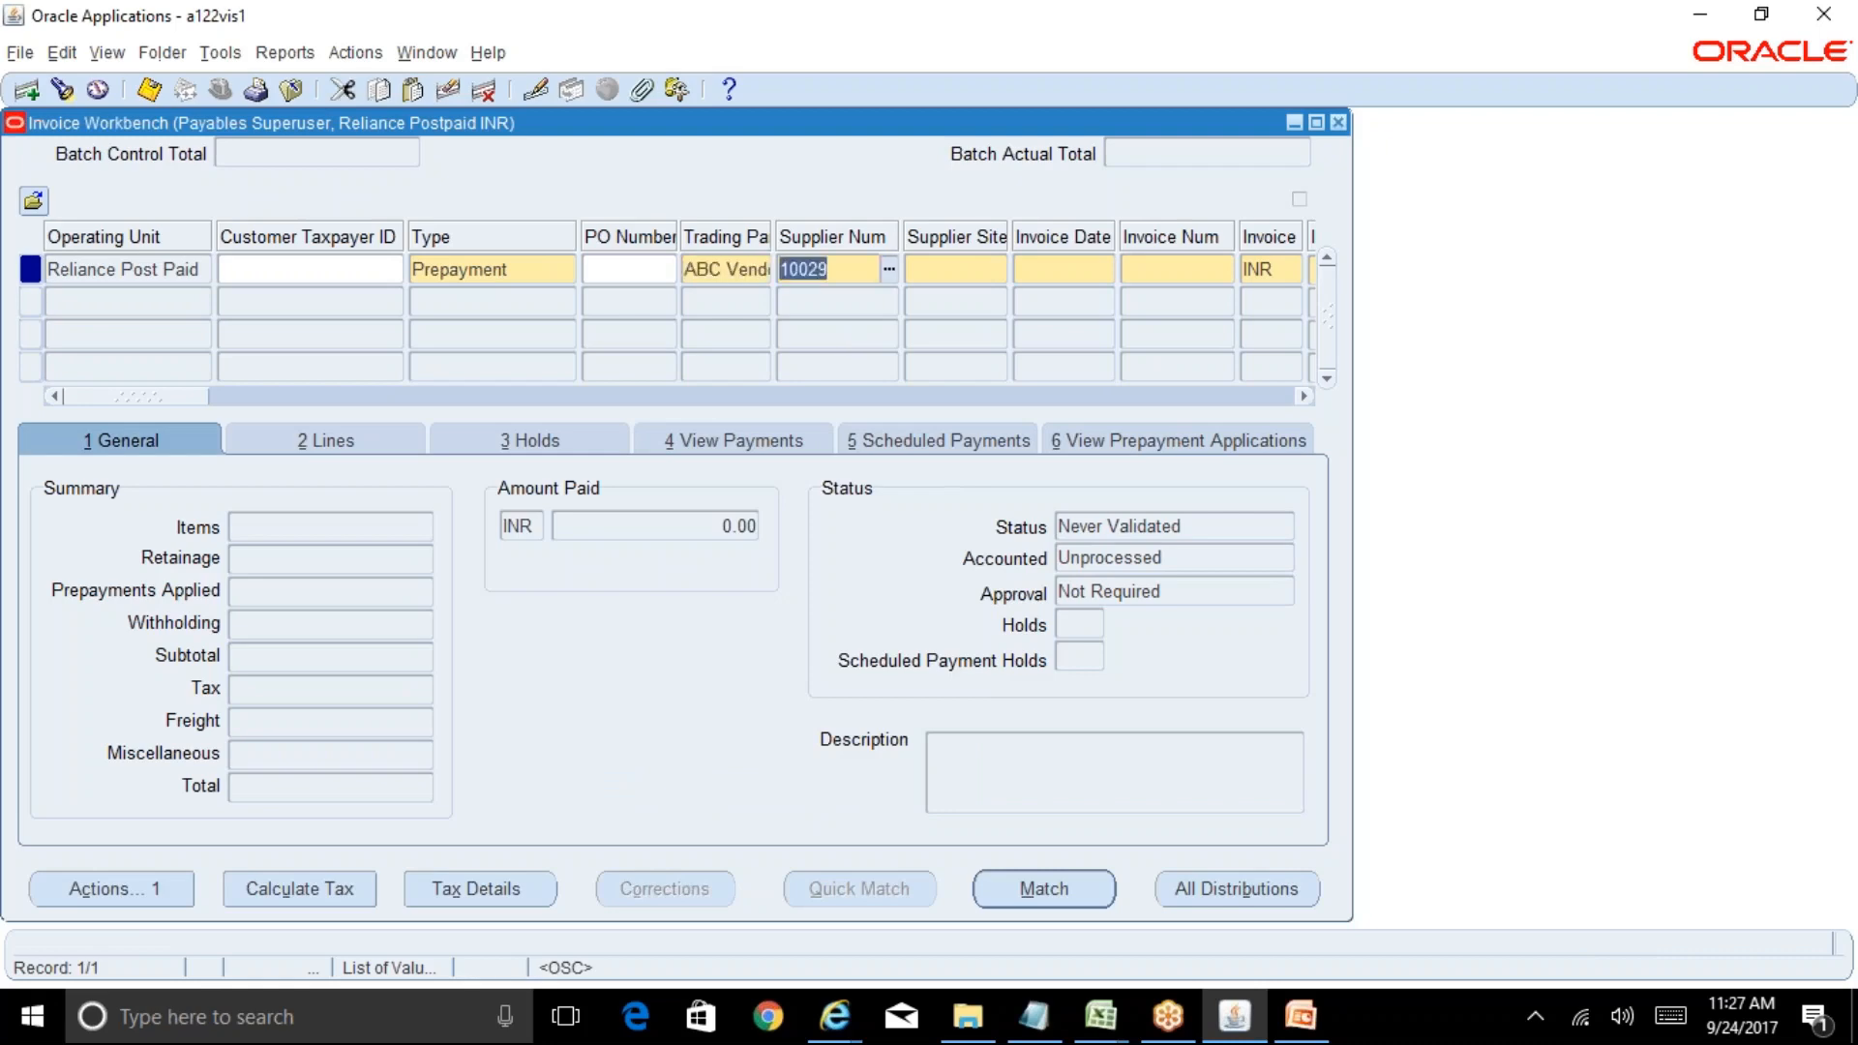
key("Tab")
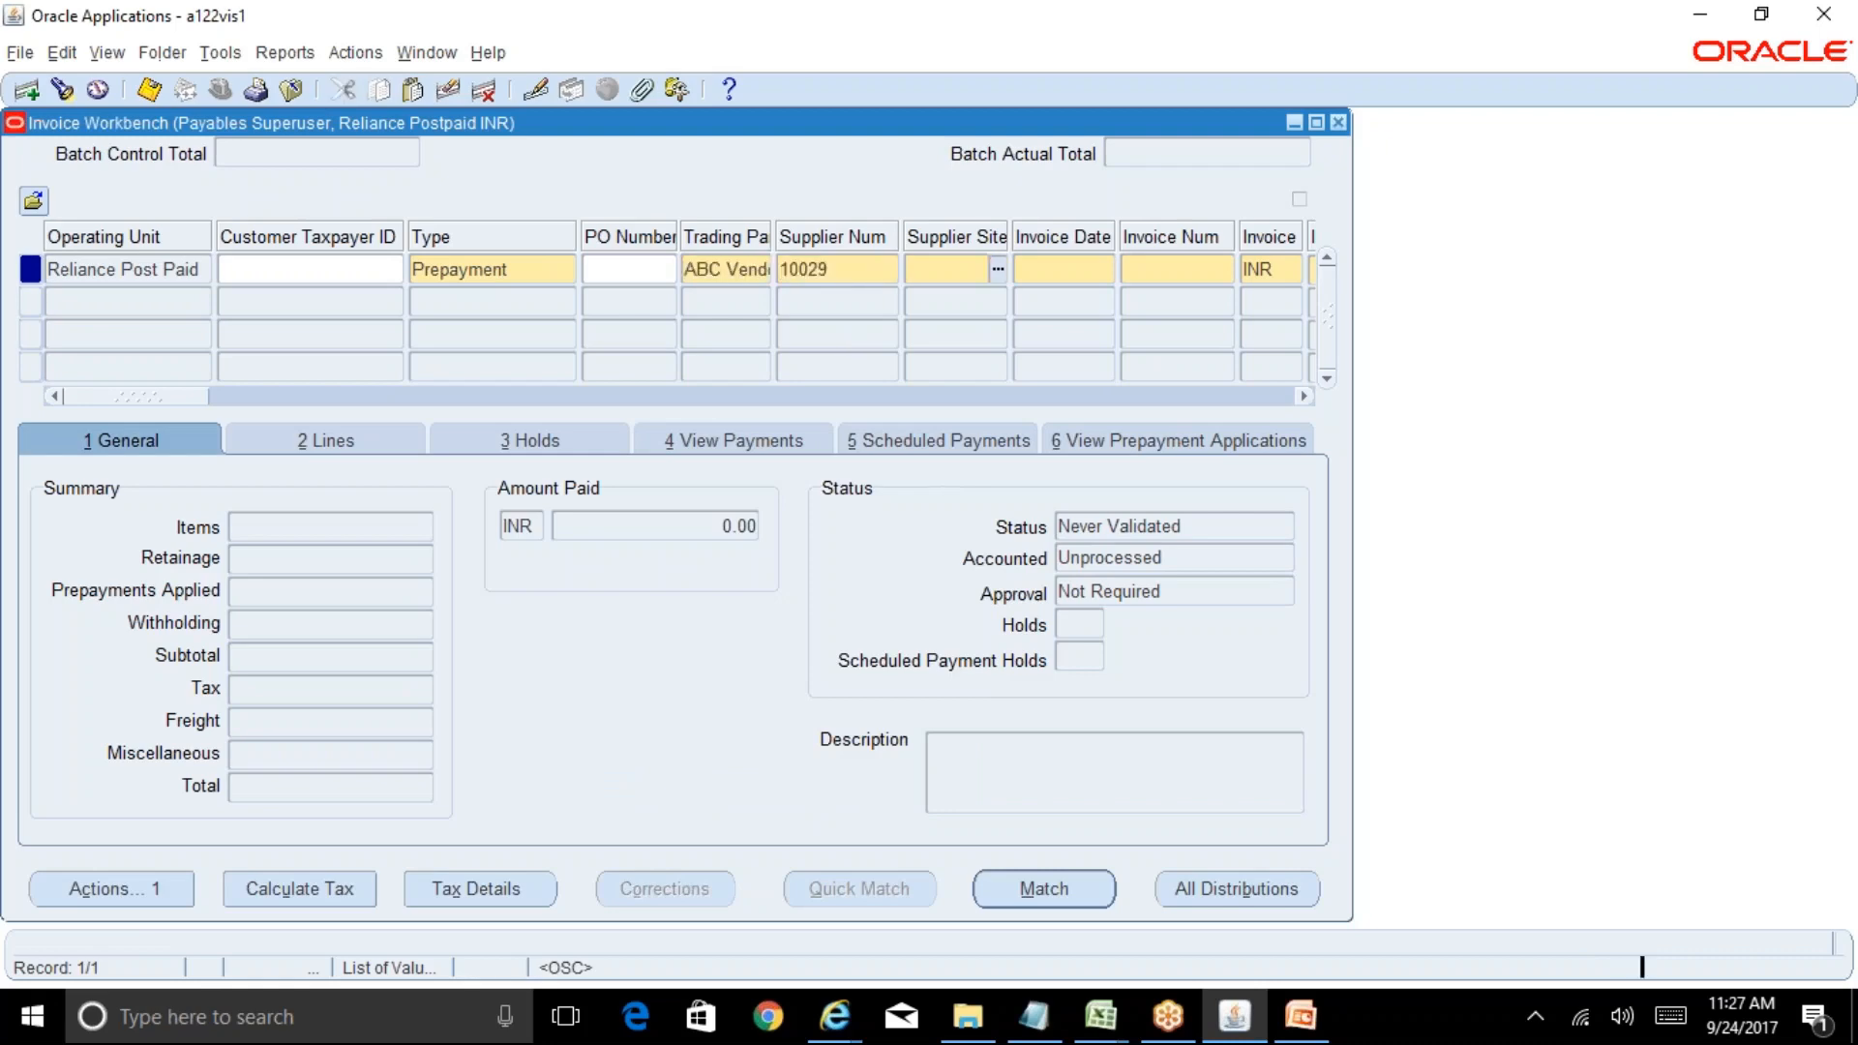
key("ctrl+l")
key("Return")
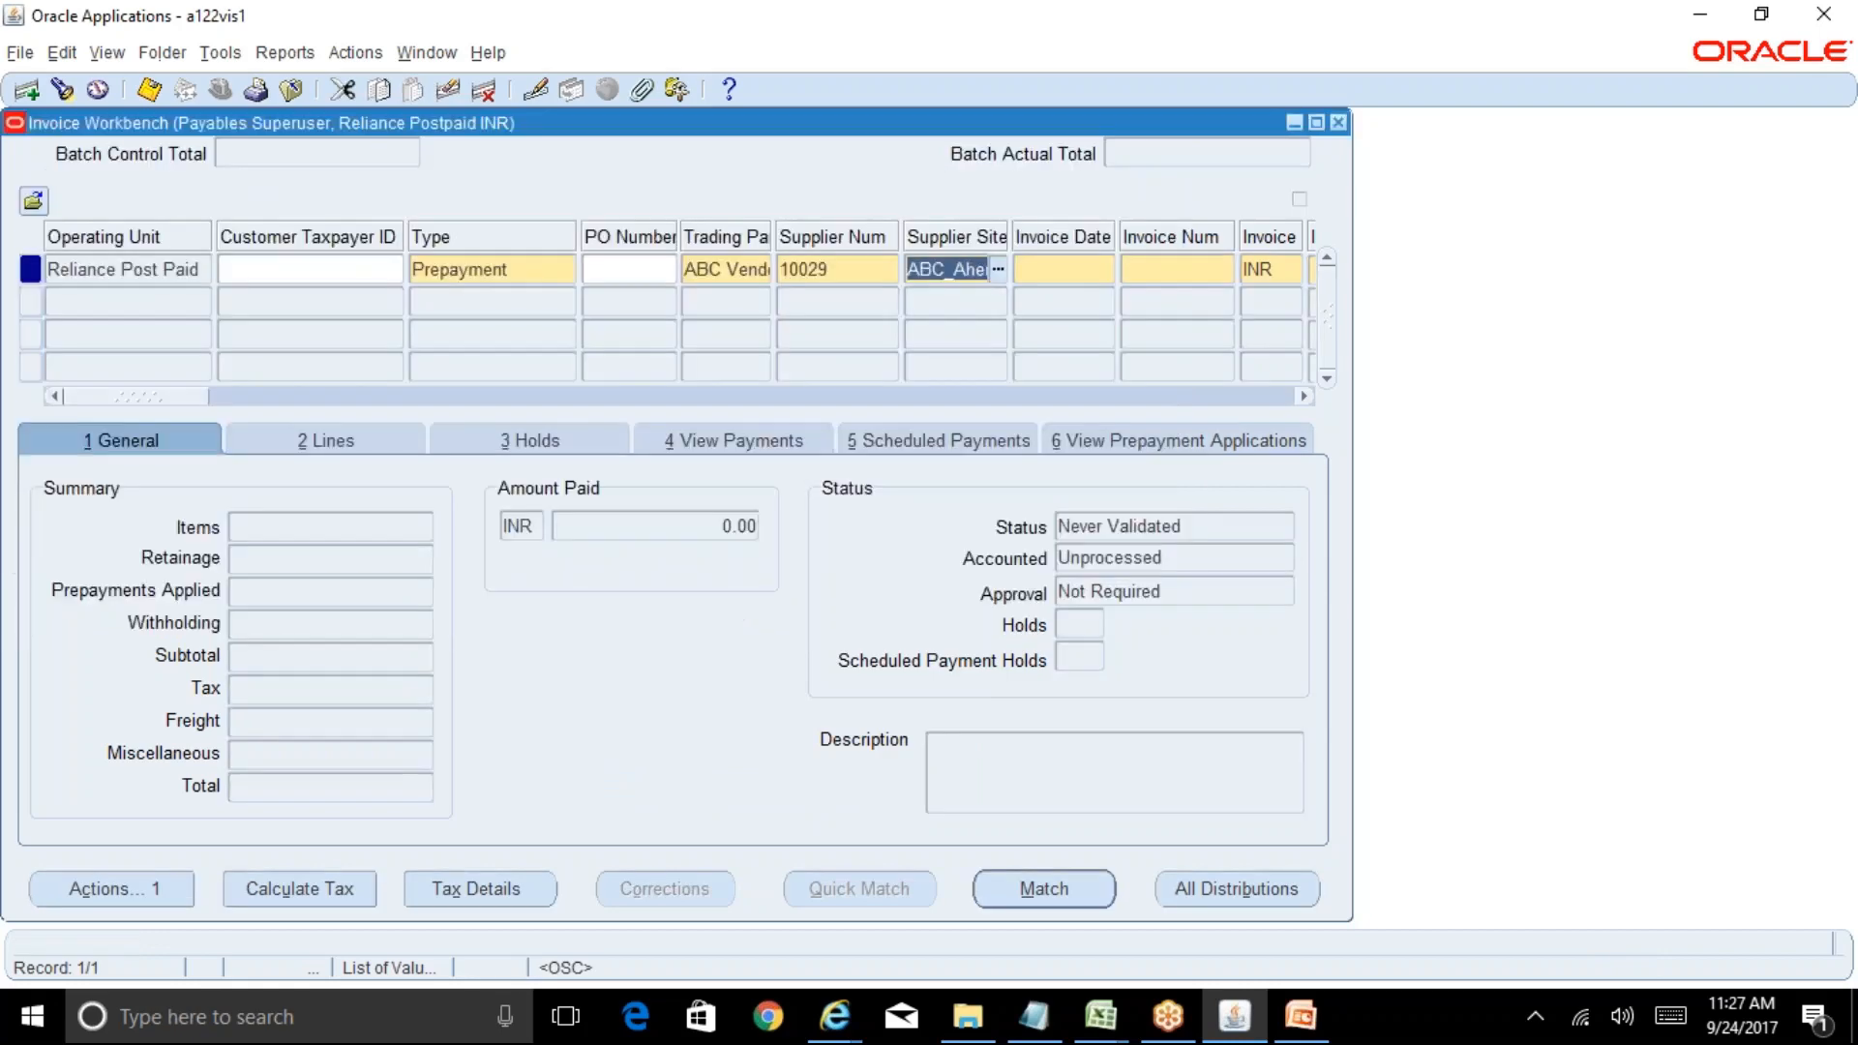
type("24-SEP-17")
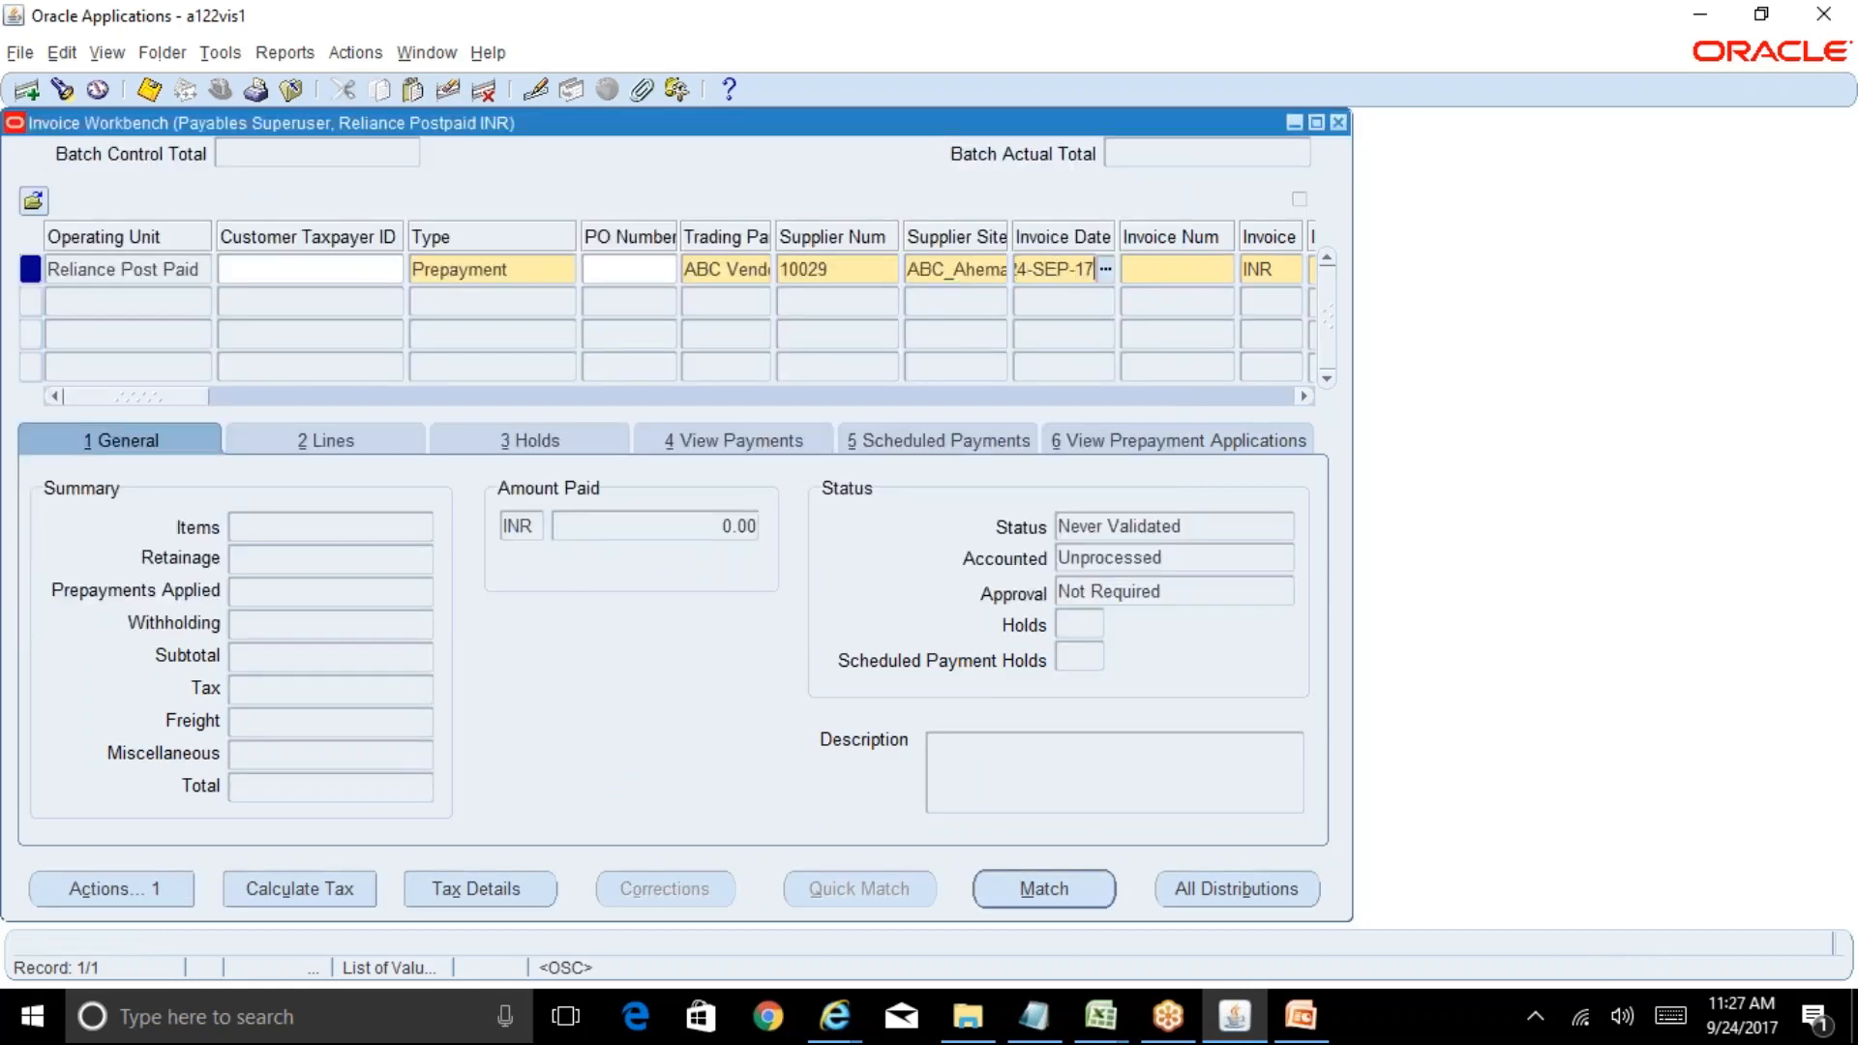
key("Tab")
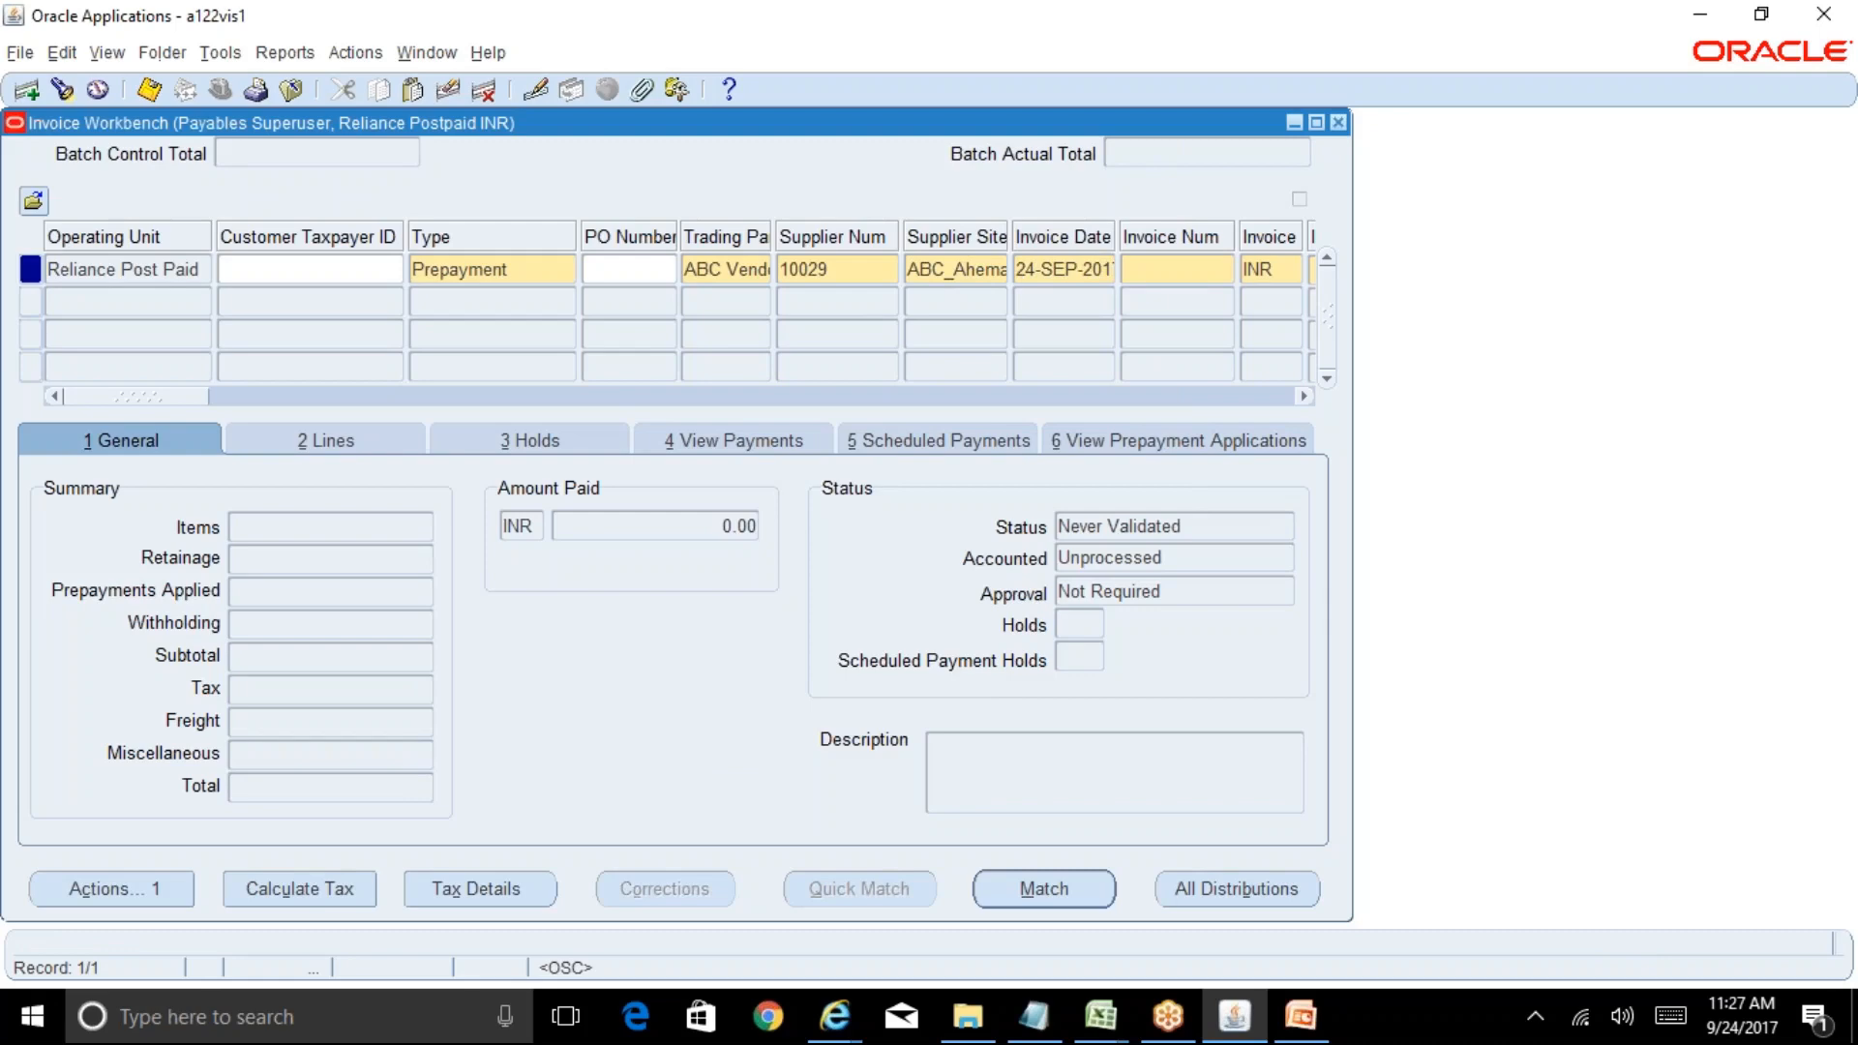
Enter PP100 as the invoice number and 10,000 INR as the invoice amount
type("PP100")
key("Tab")
key("Tab")
type("10")
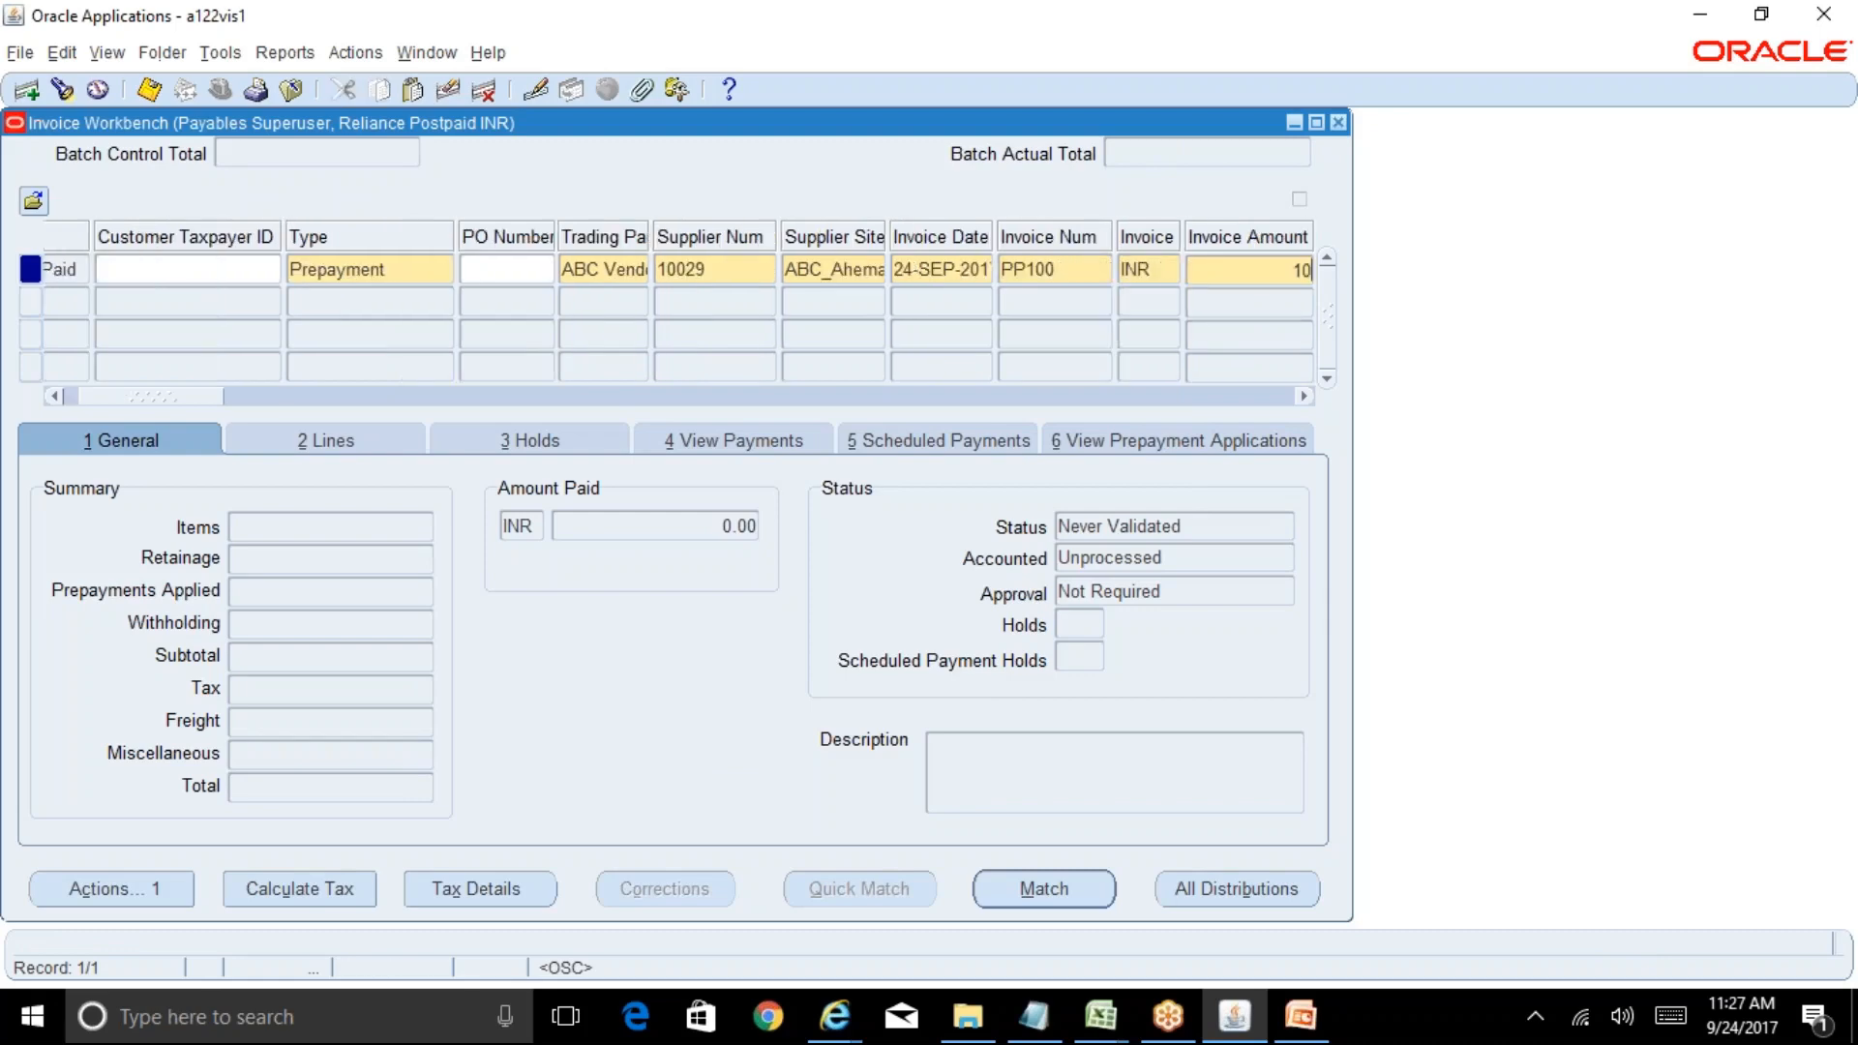
type(",000")
key("Tab")
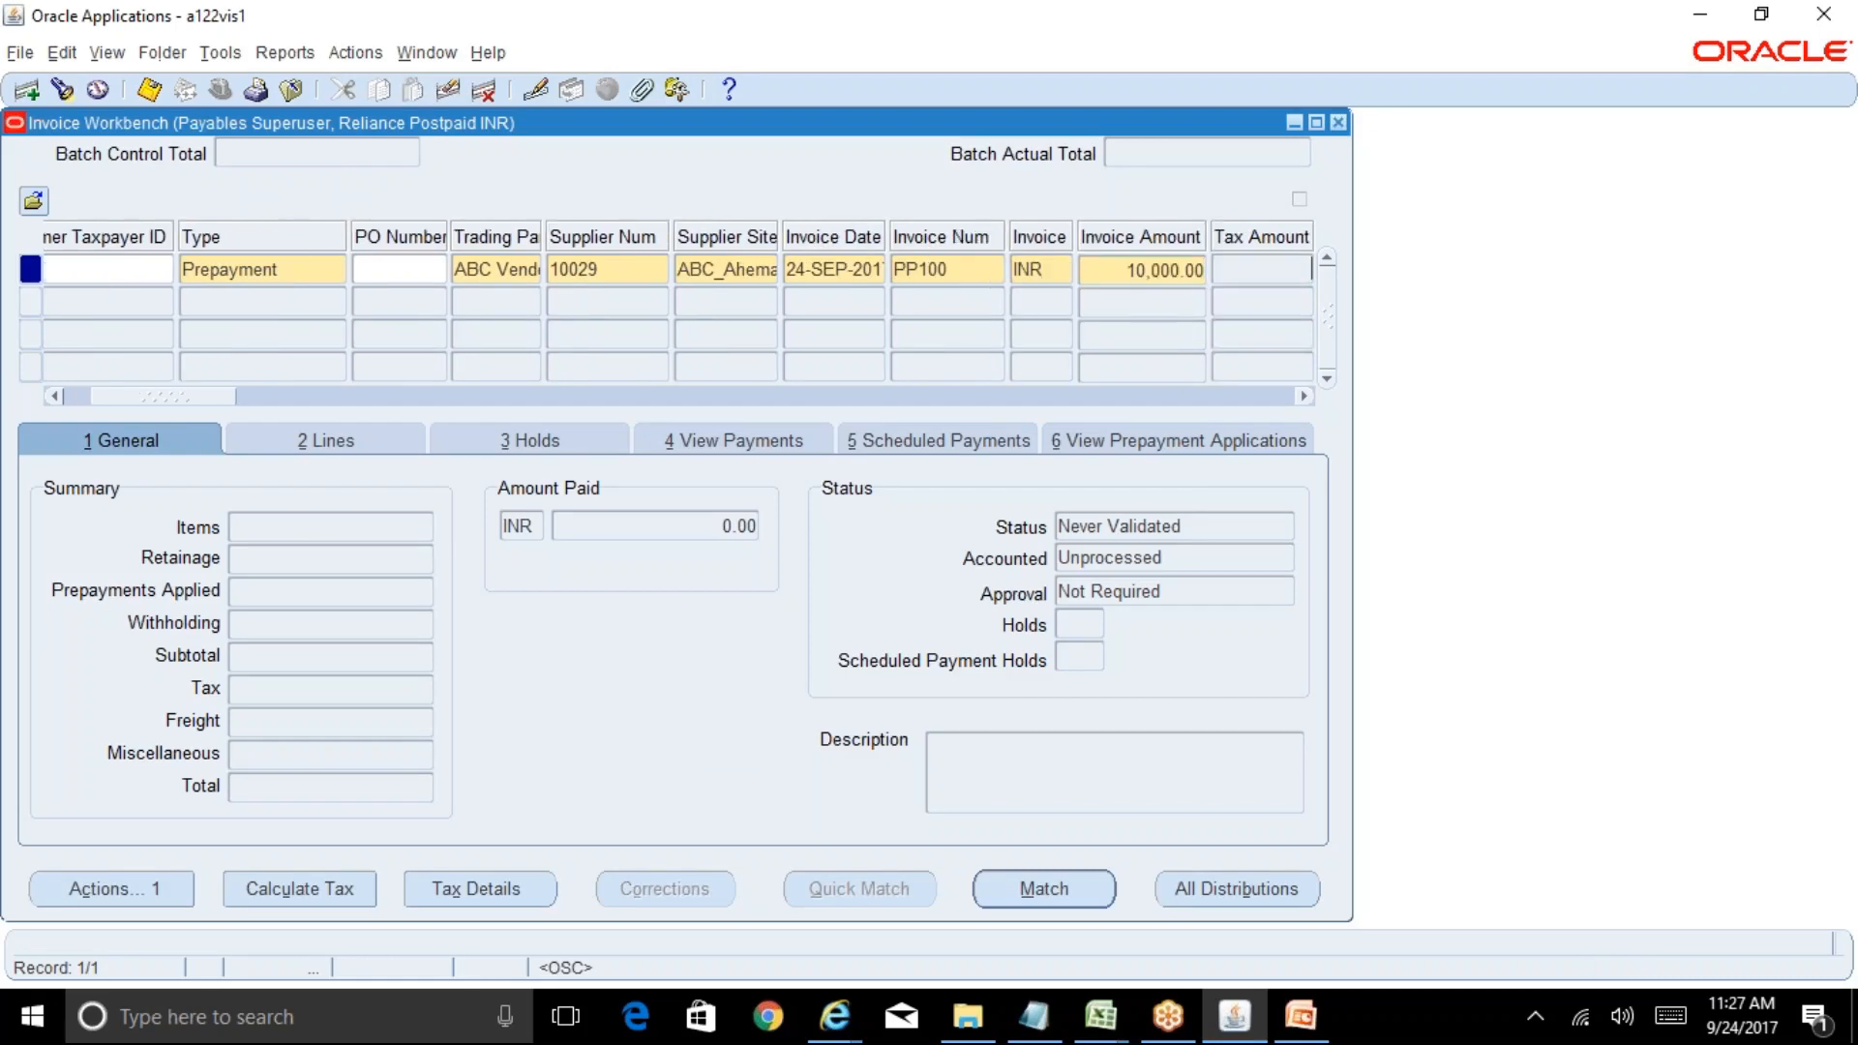
Enter 10000 as the amount of invoice line 1 and open the line's distributions
left_click(356, 444)
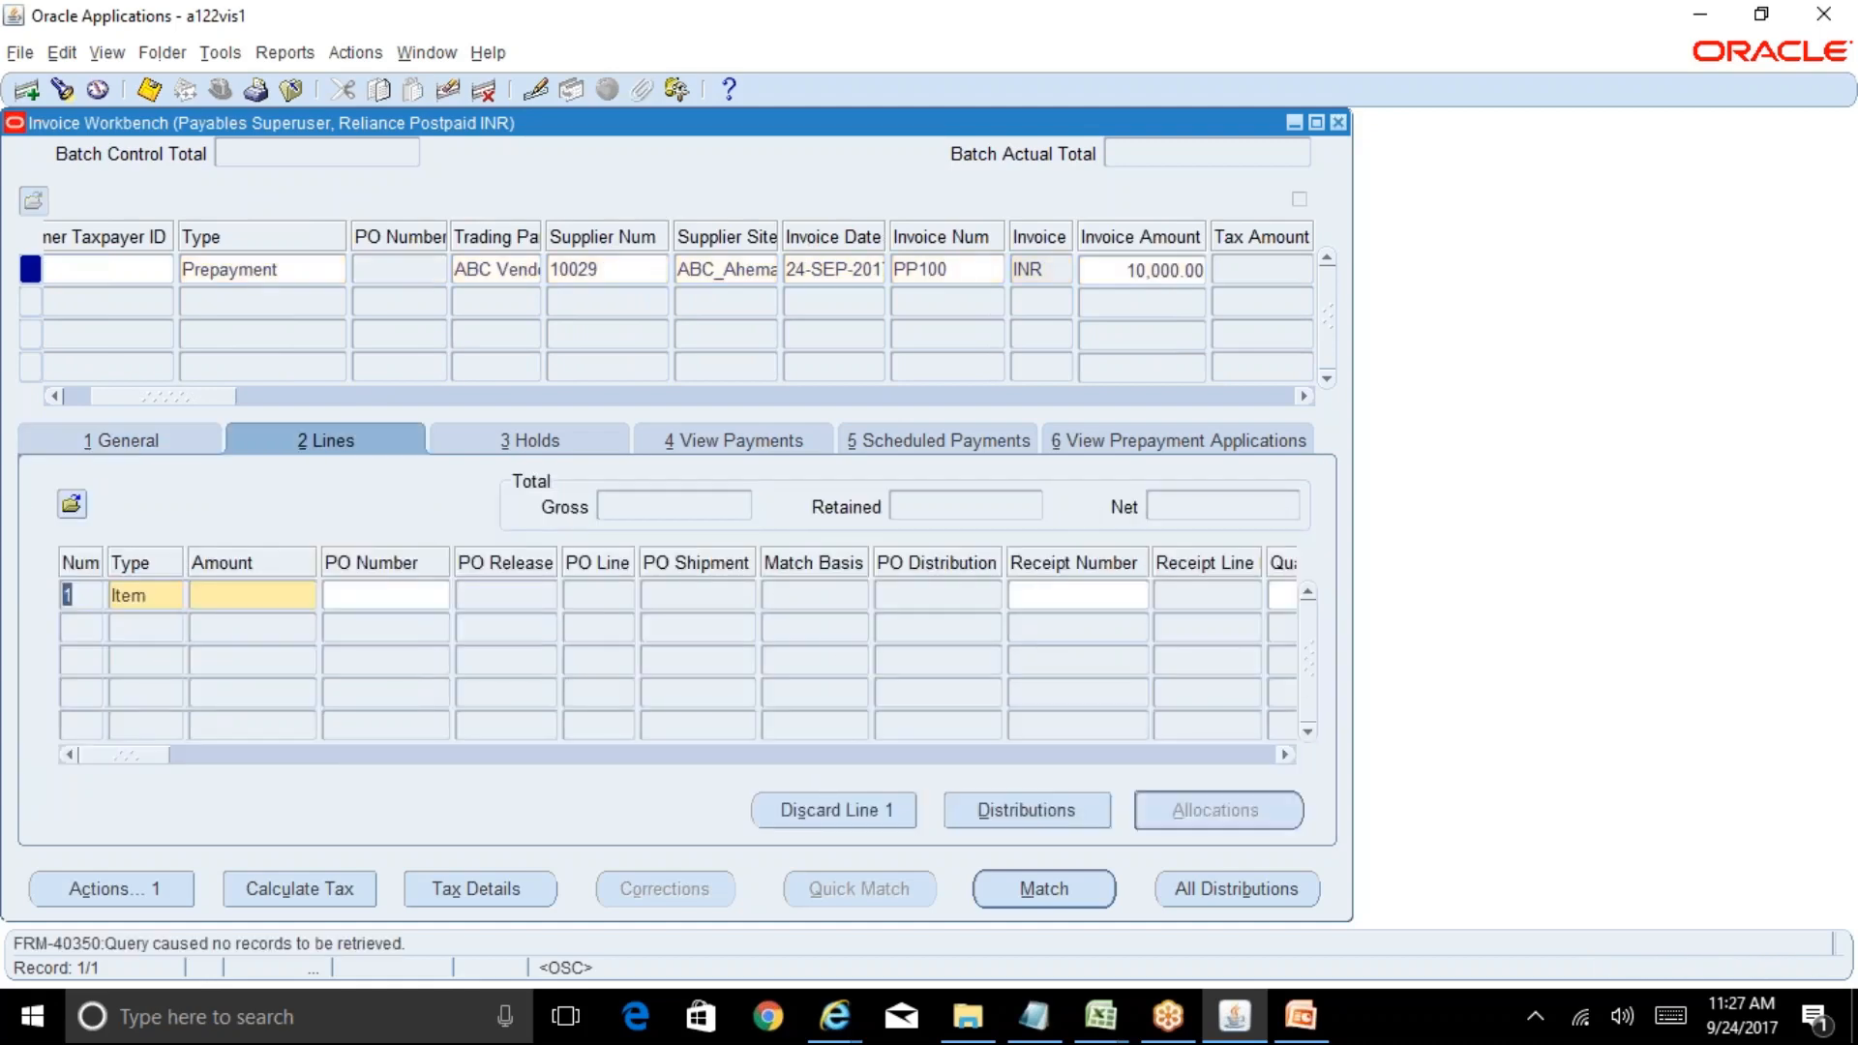
left_click(270, 597)
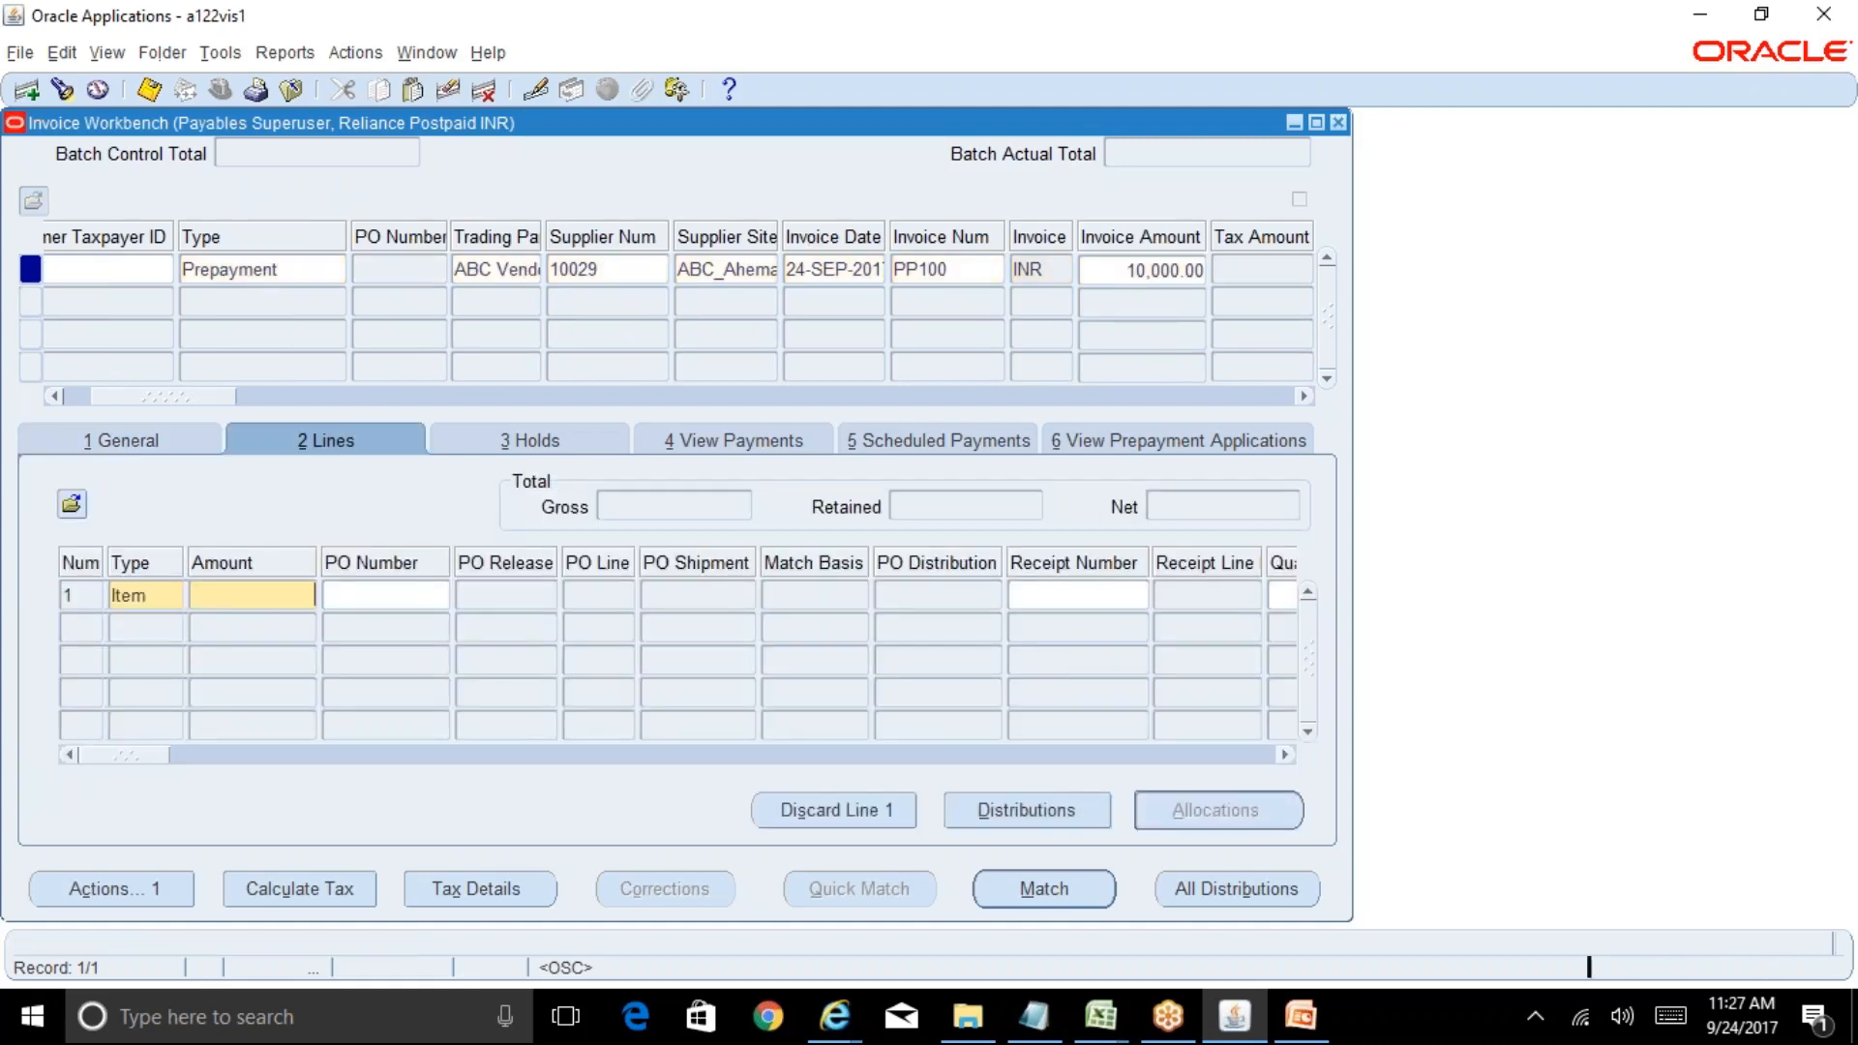
type("10000")
left_click(1024, 803)
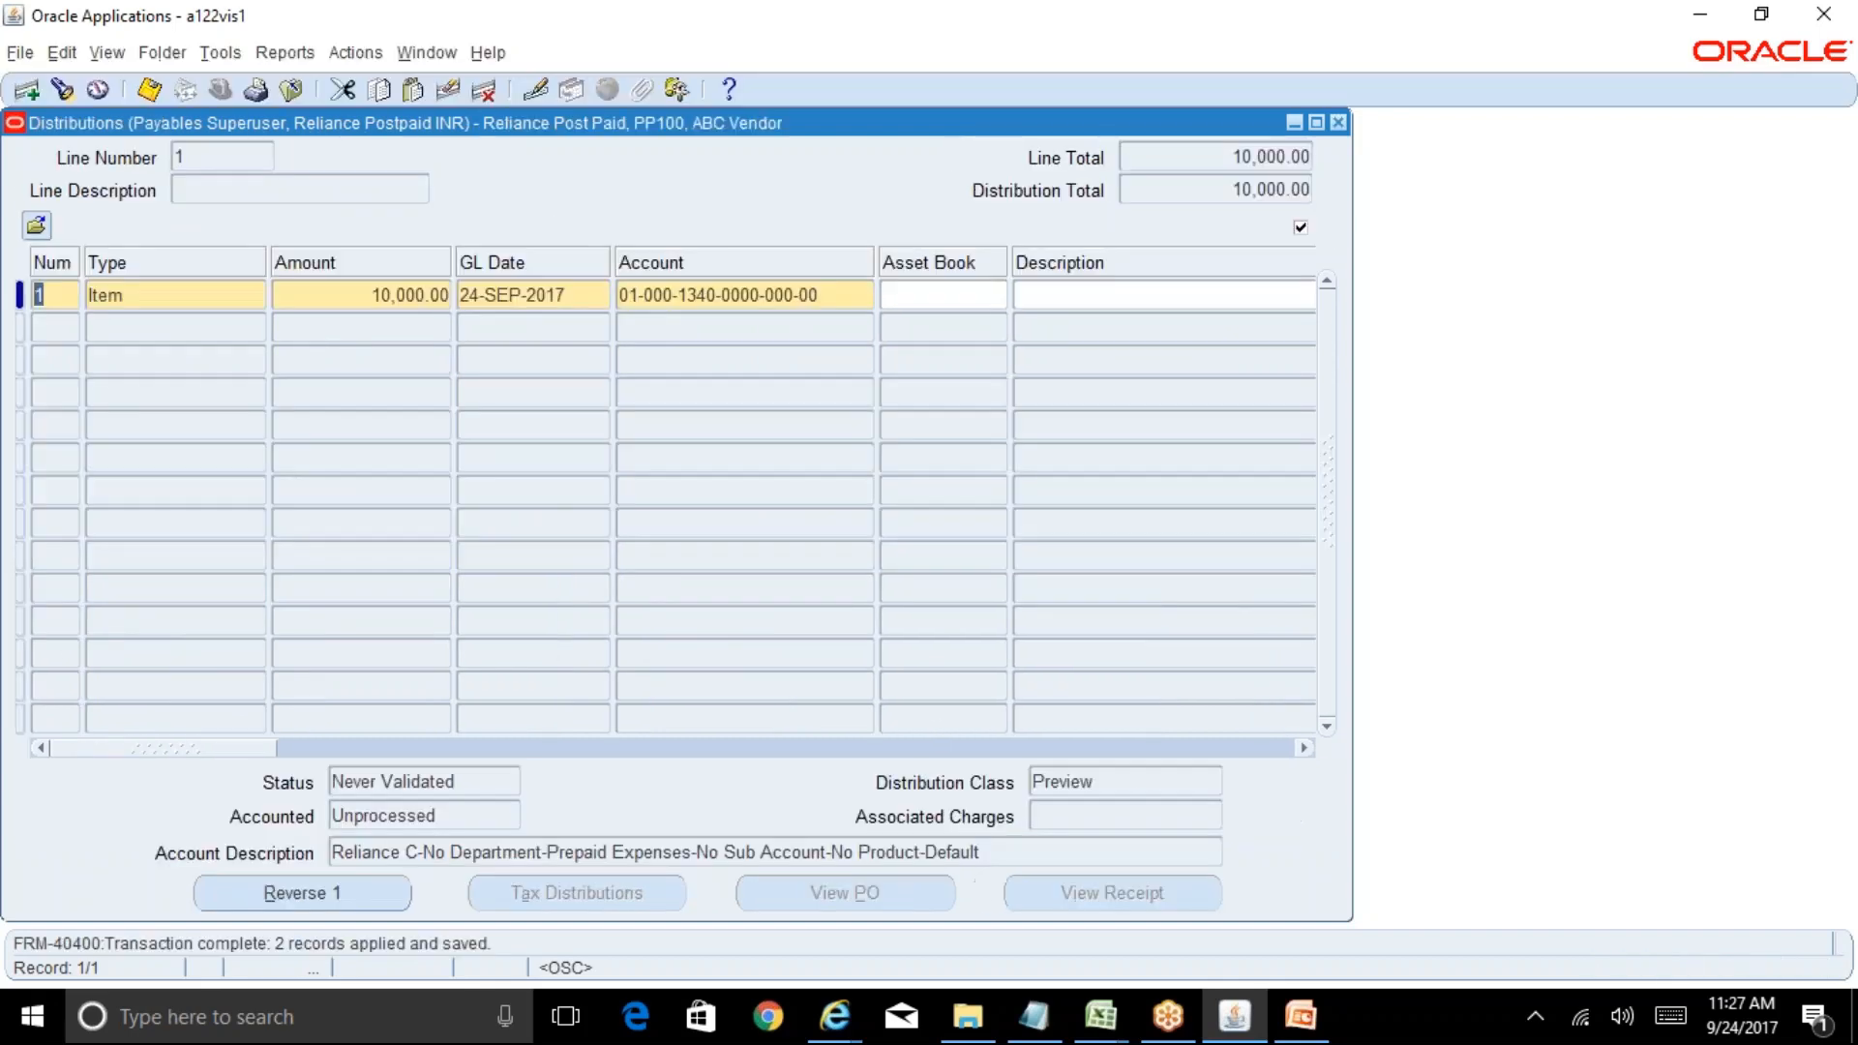
Inspect the account segments of the distribution line without changing them and return to the Invoice Workbench
left_click(846, 296)
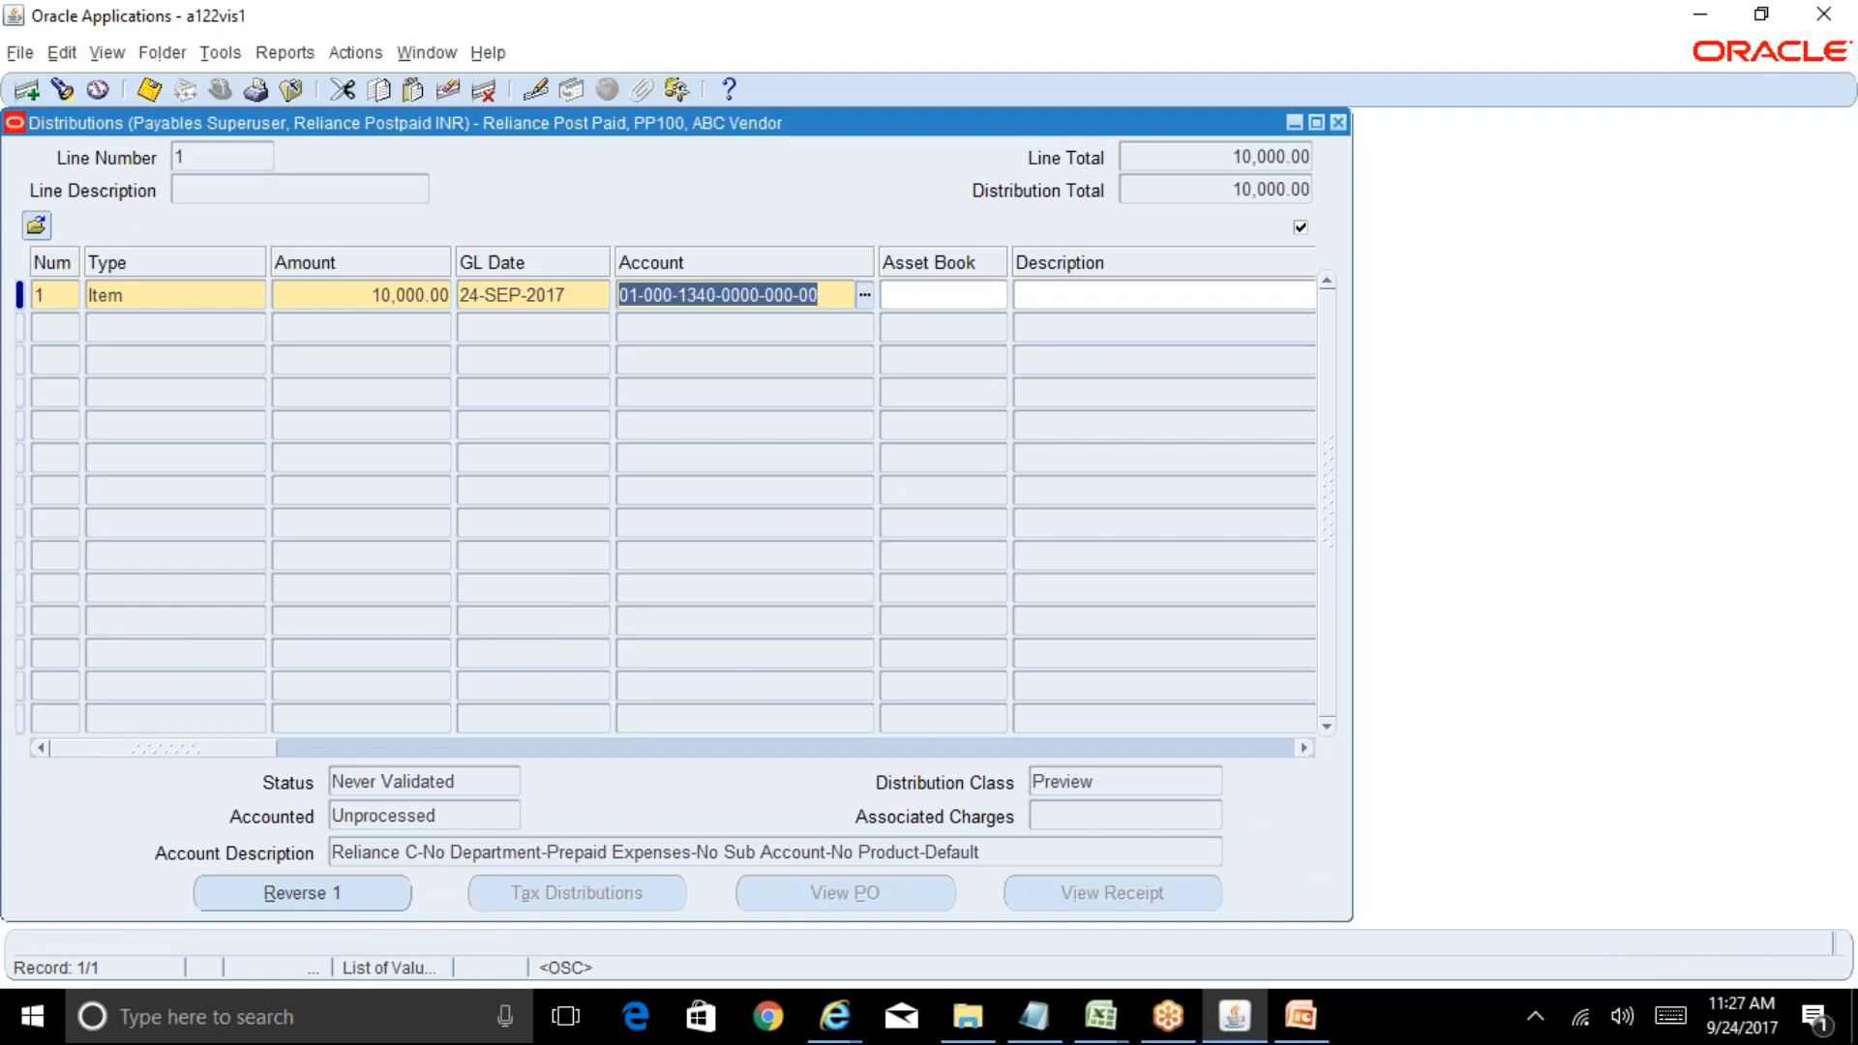
key("ctrl+l")
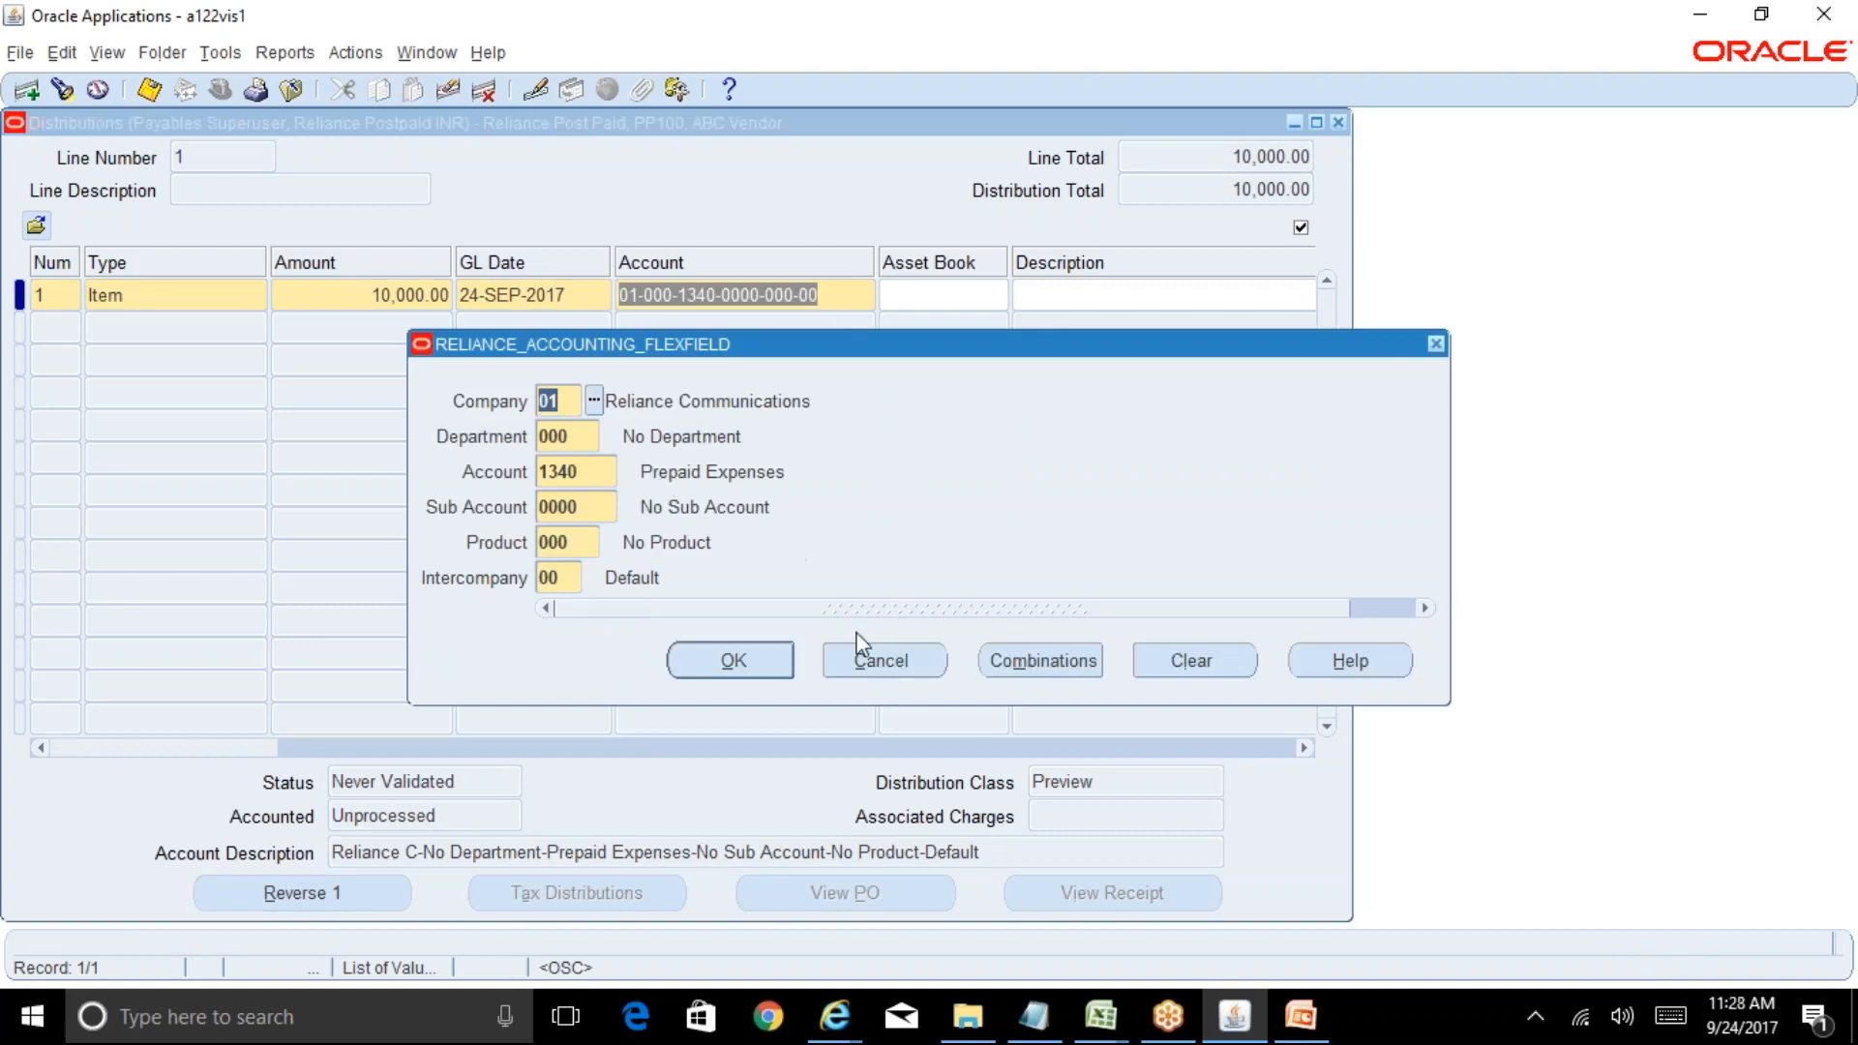
left_click(908, 666)
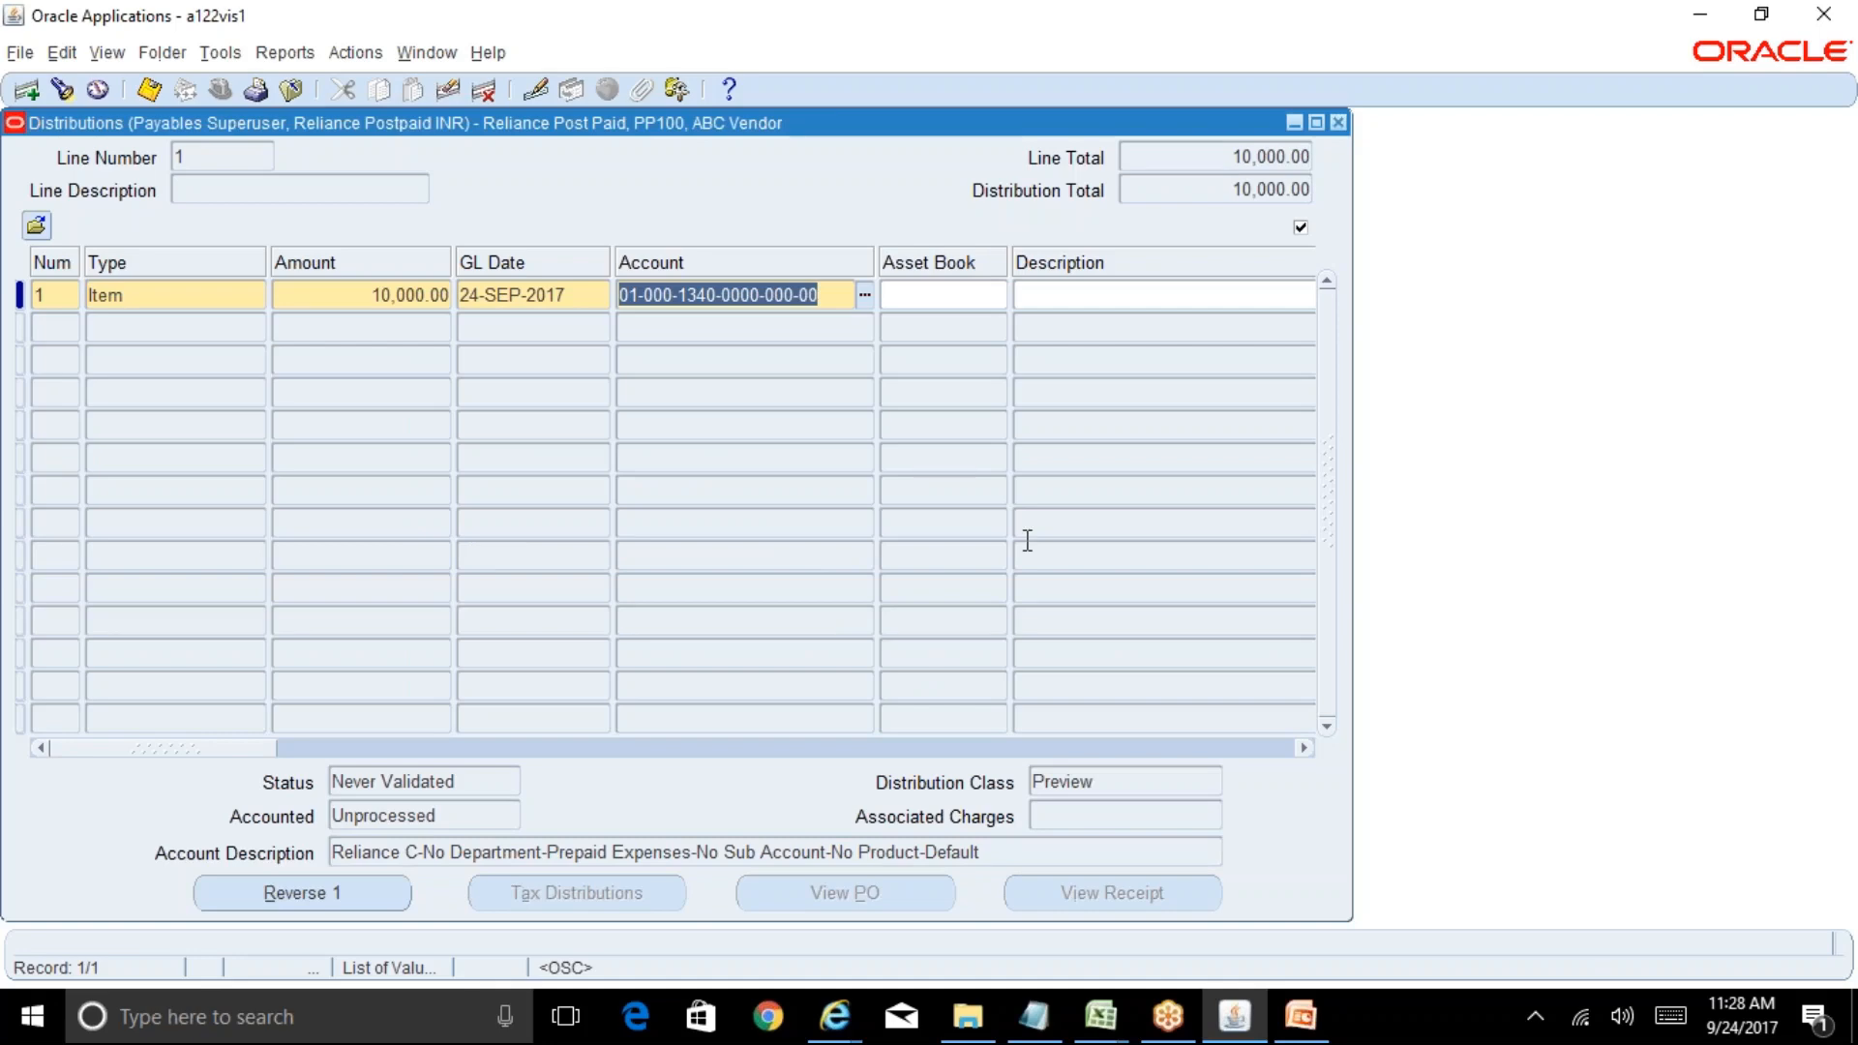
left_click(1339, 123)
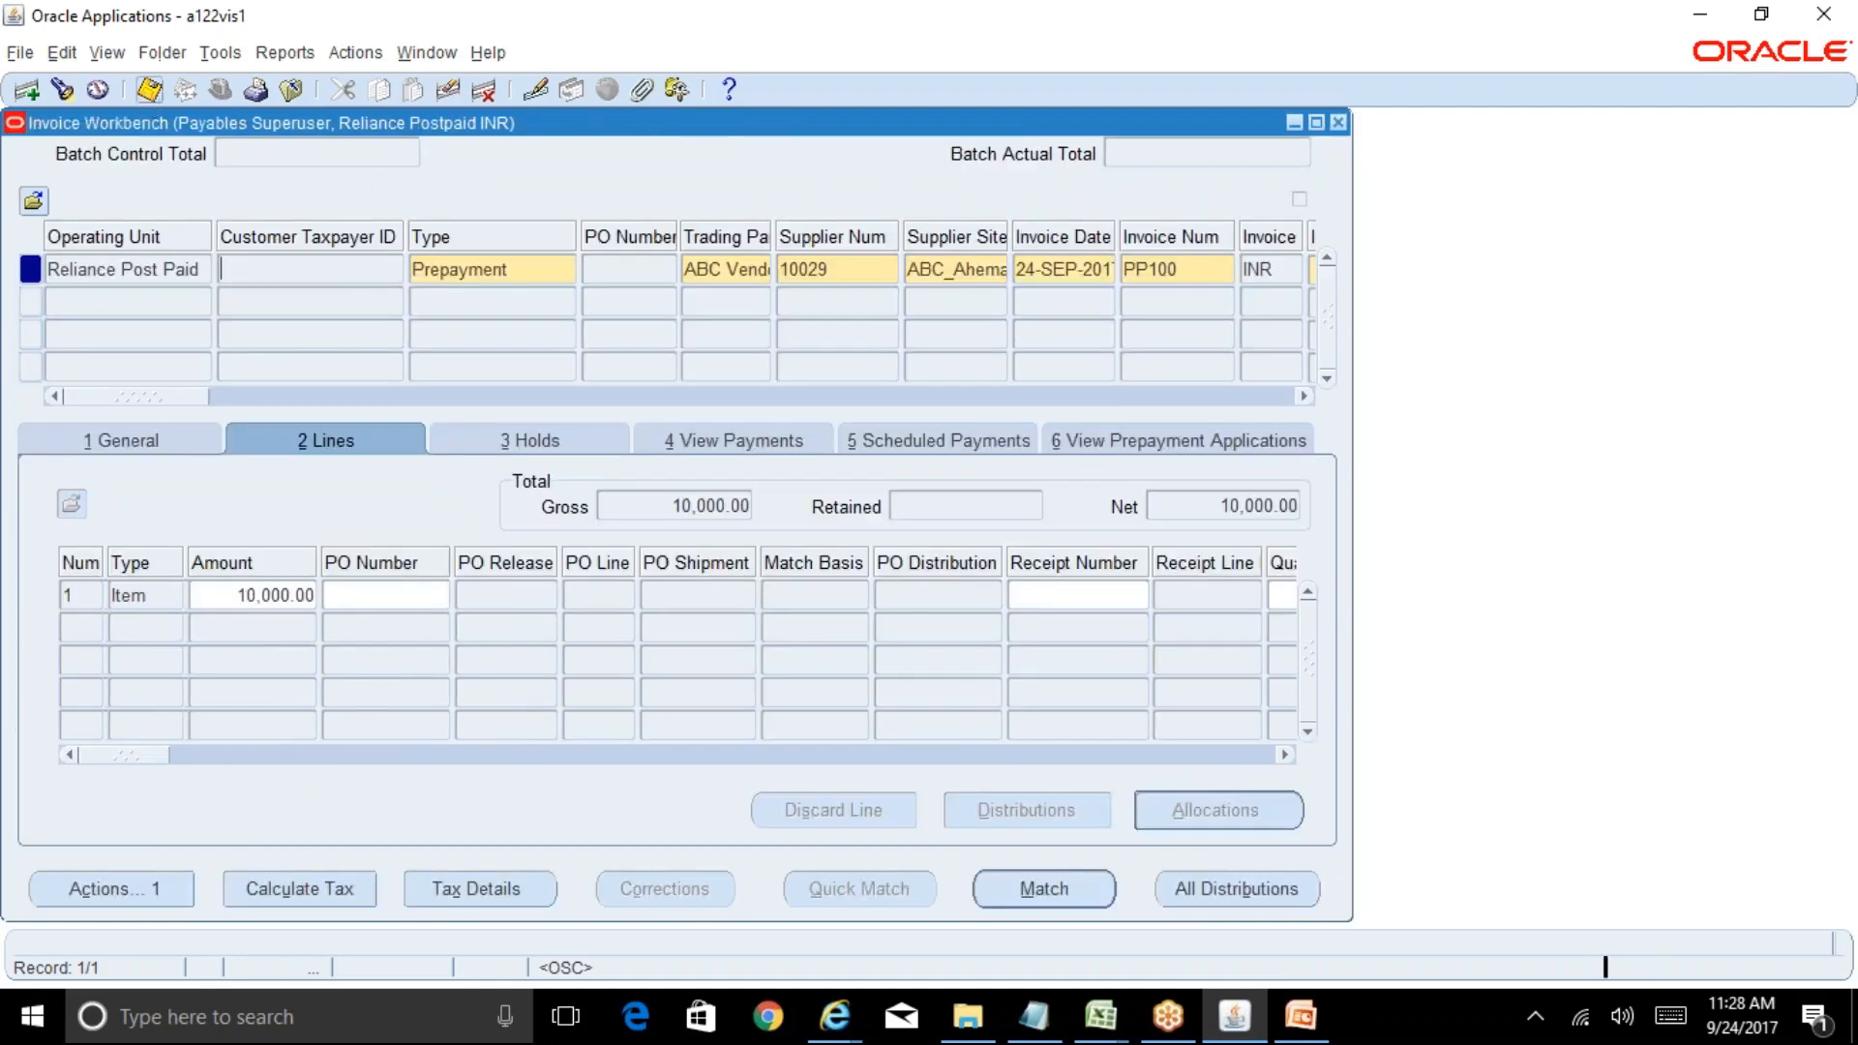
Validate prepayment invoice PP100 through the invoice actions, checking its general status before and after
left_click(149, 442)
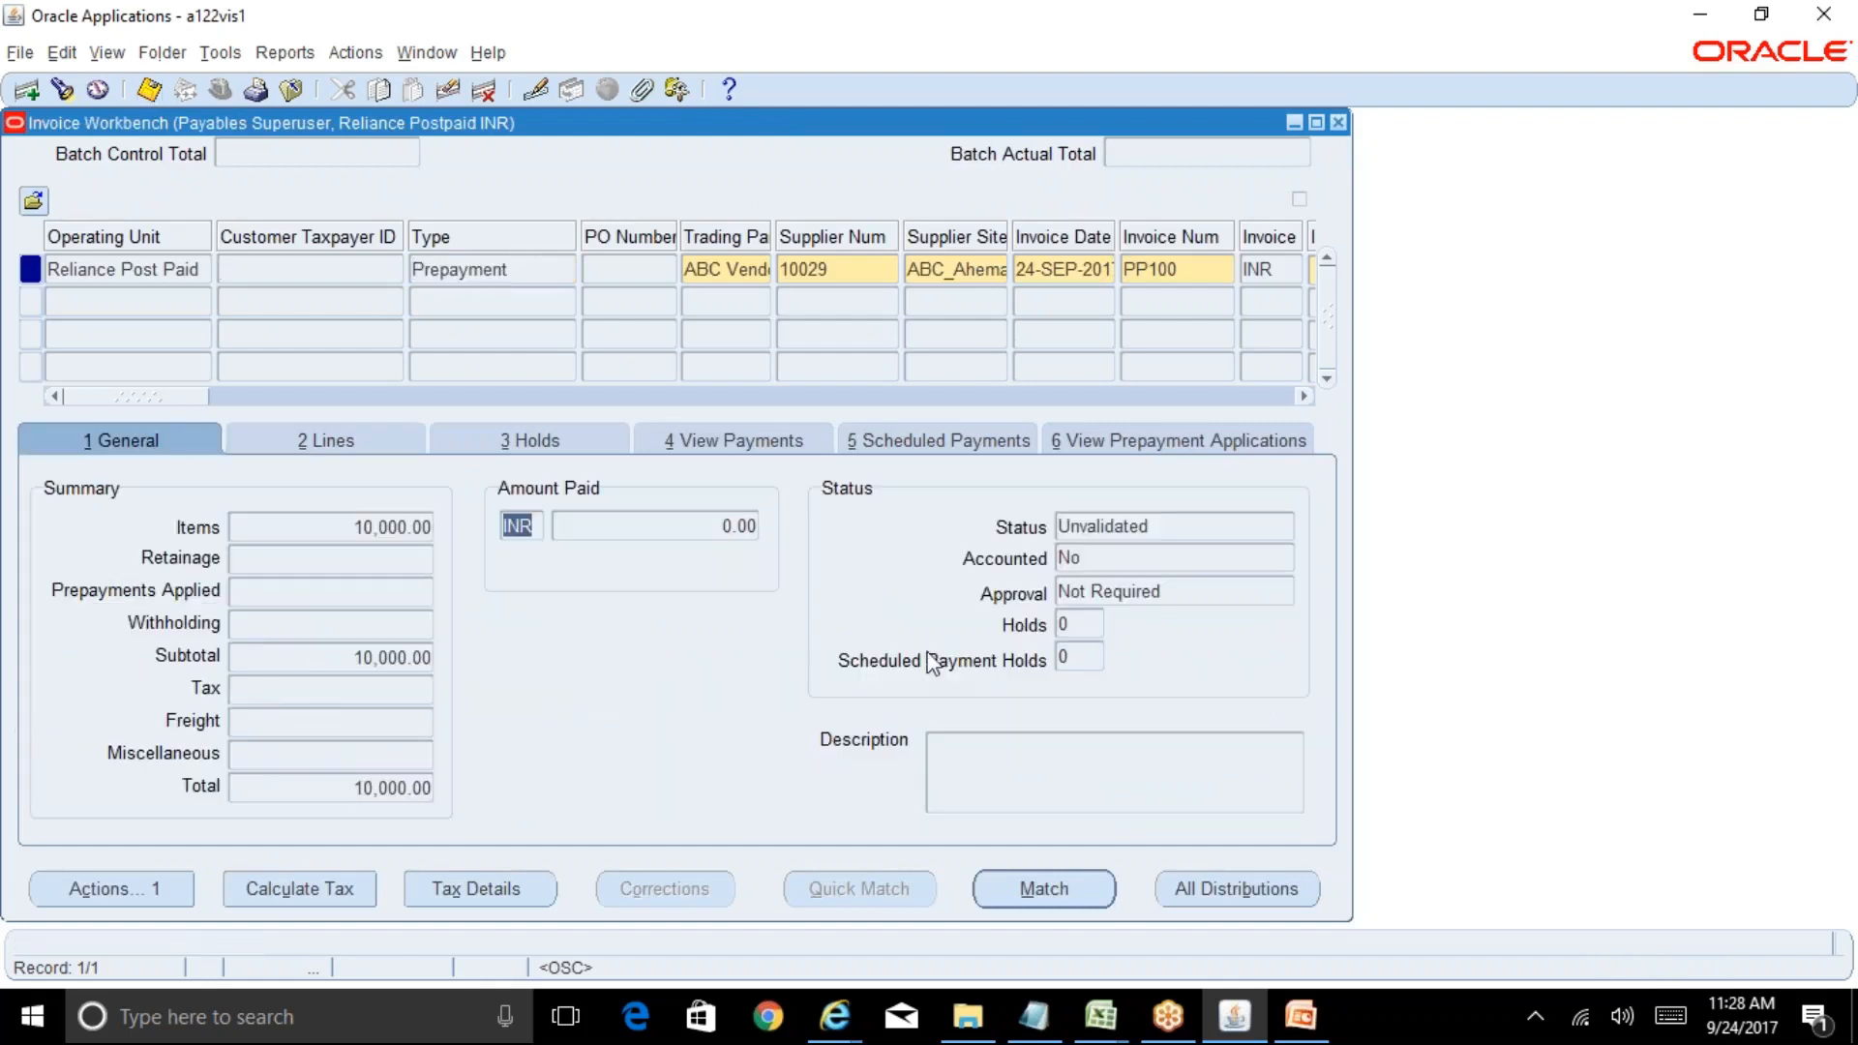
left_click(1174, 523)
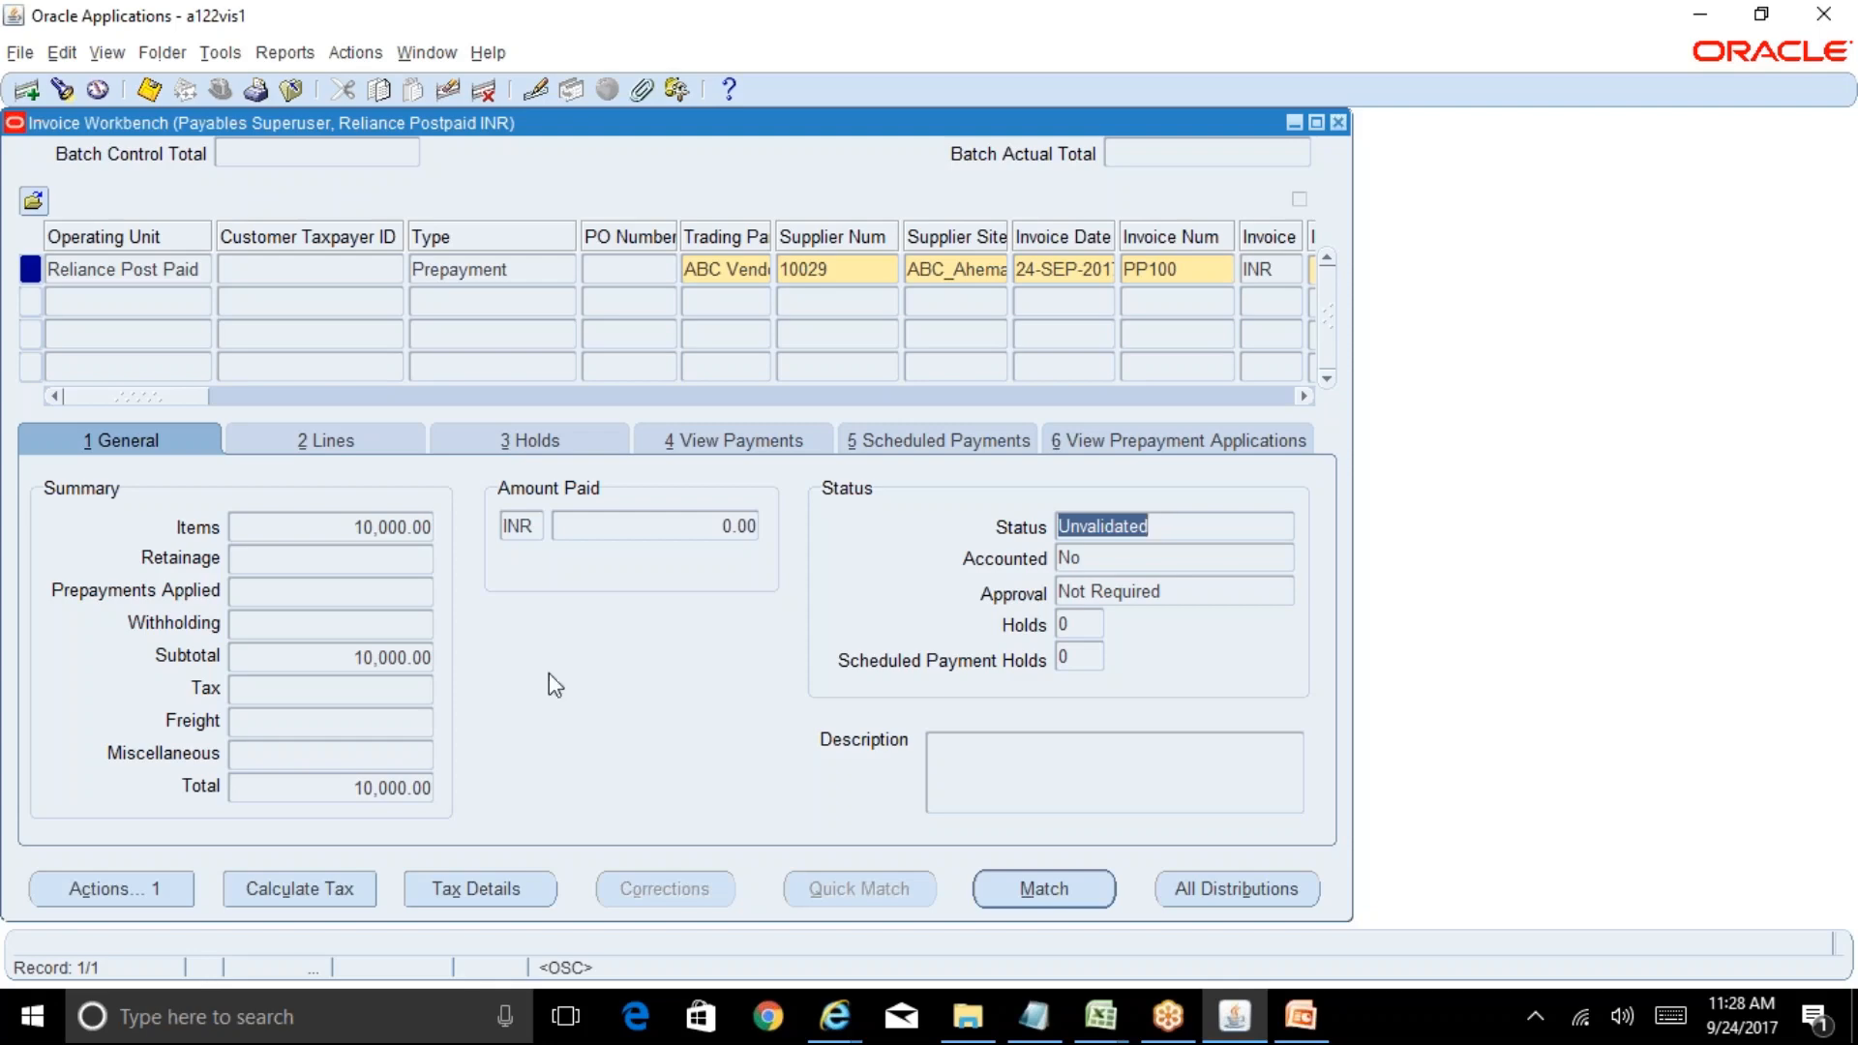
left_click(193, 886)
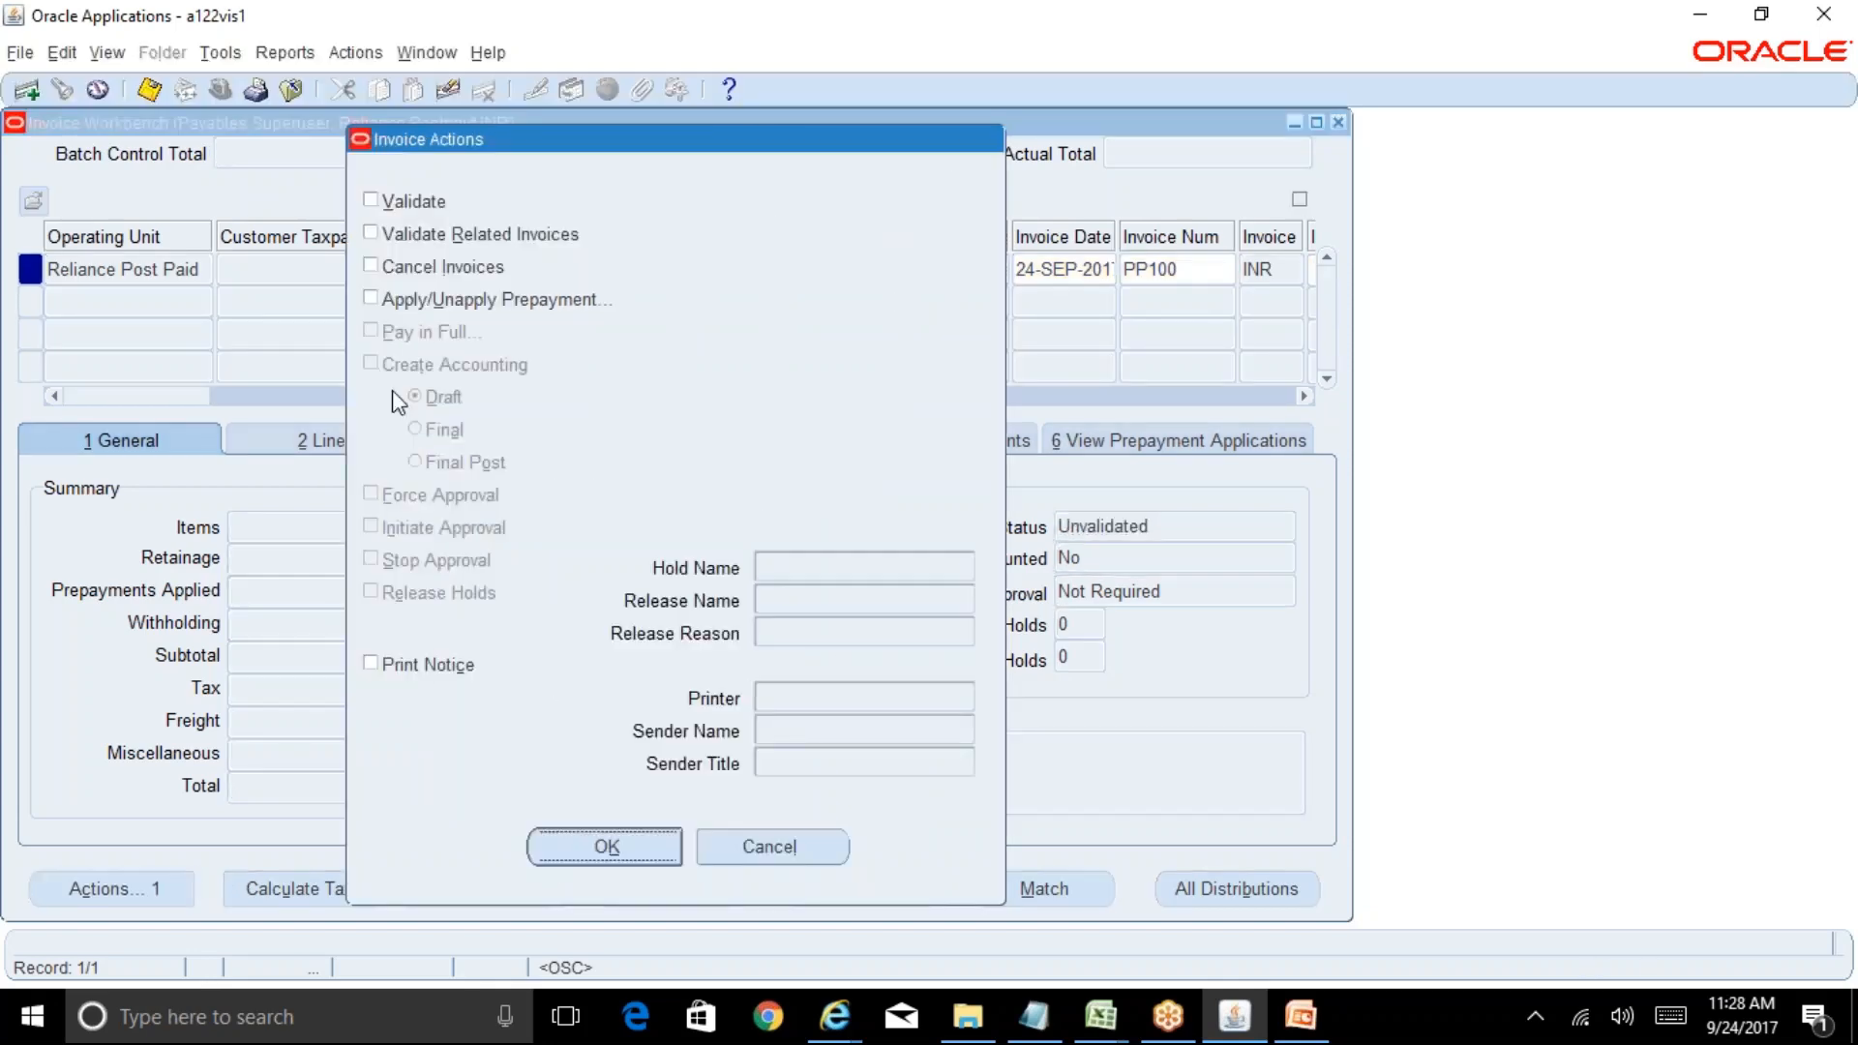
left_click(392, 208)
key("Return")
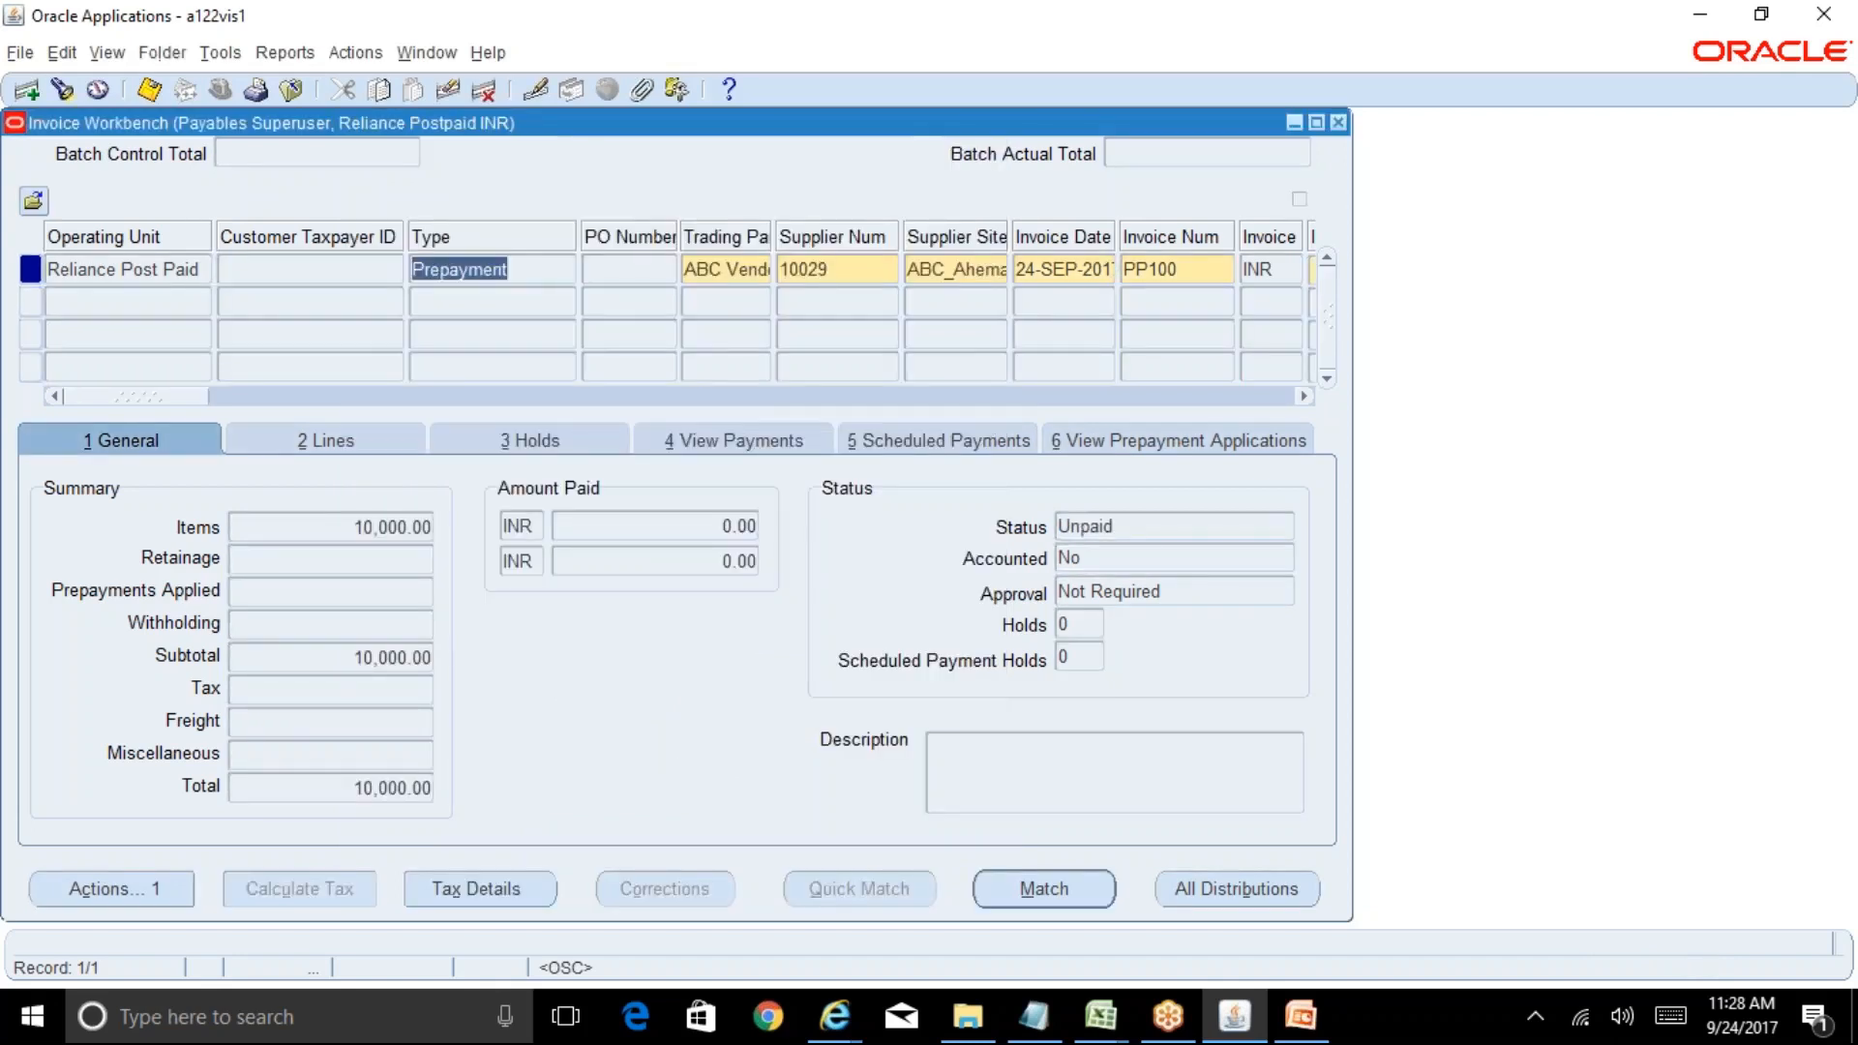
left_click(1139, 528)
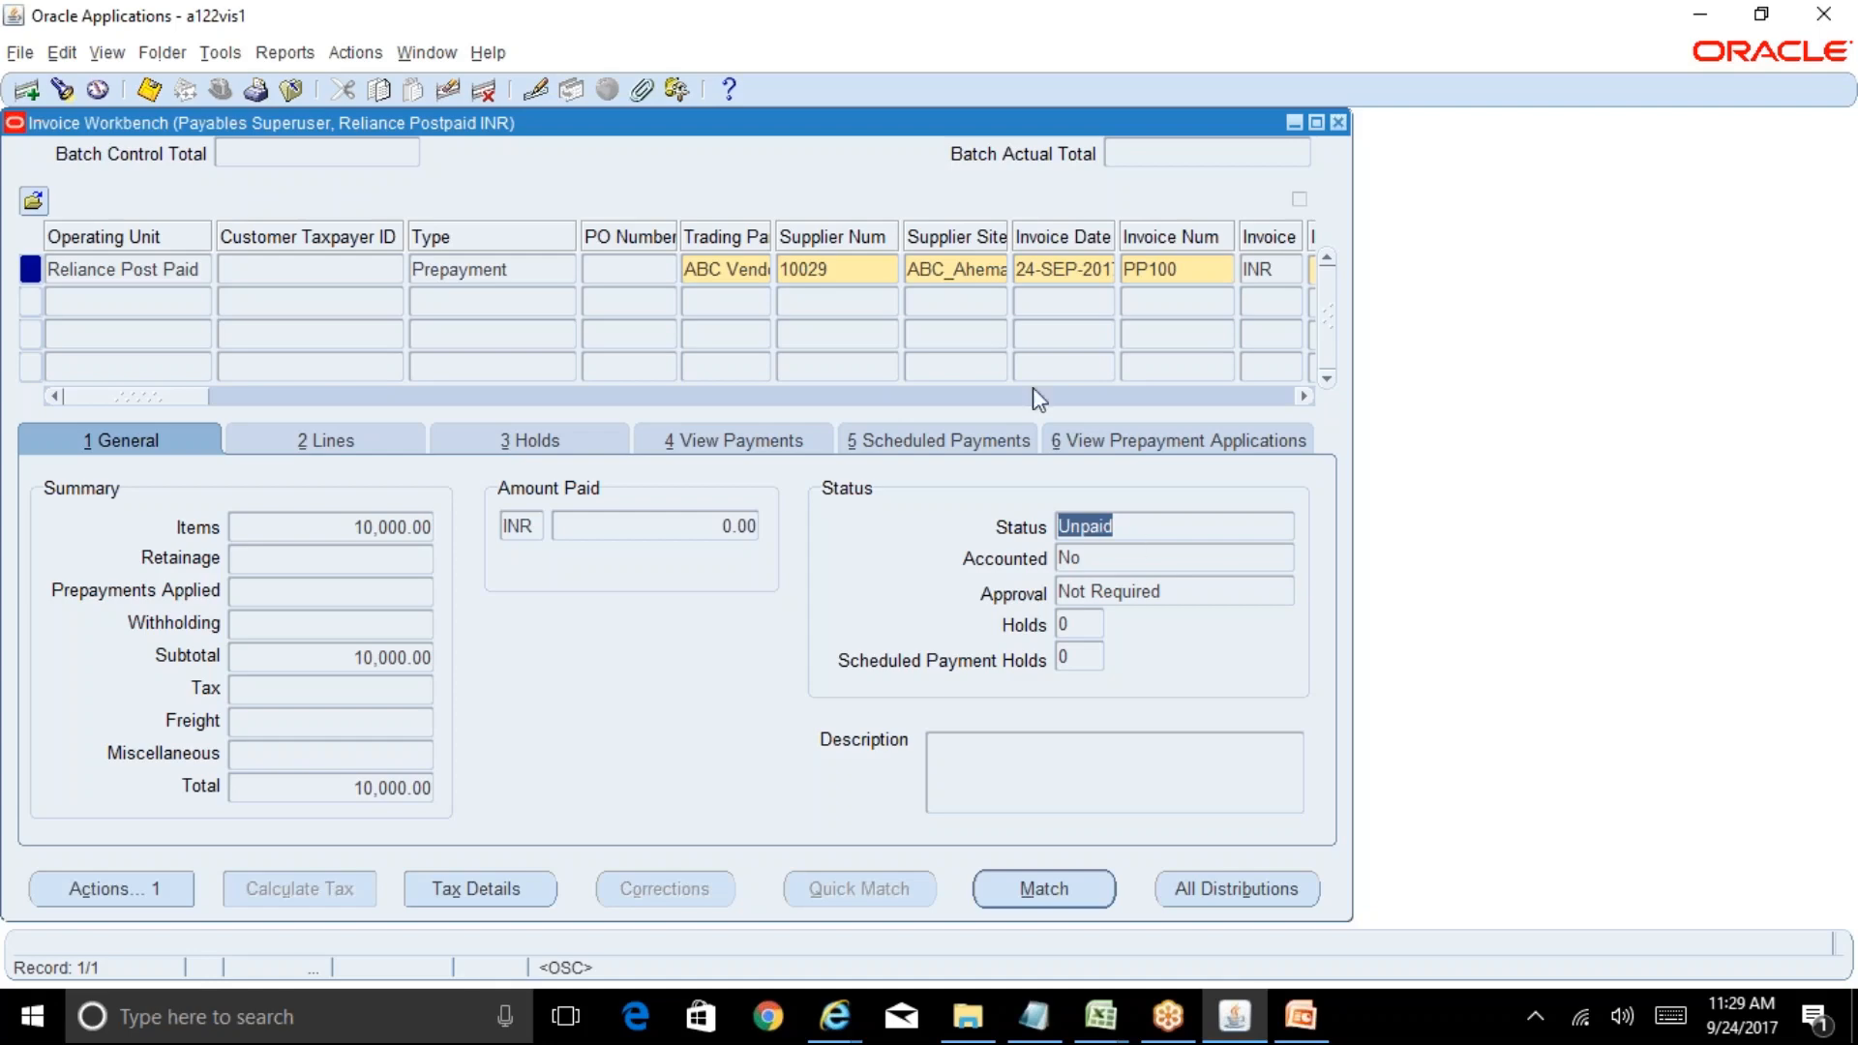
Switch to the Excel workbook and remove bold from Prepayment Invoice and Apply Prepayment to Standard invoice in Table of Contents
left_click(1034, 1016)
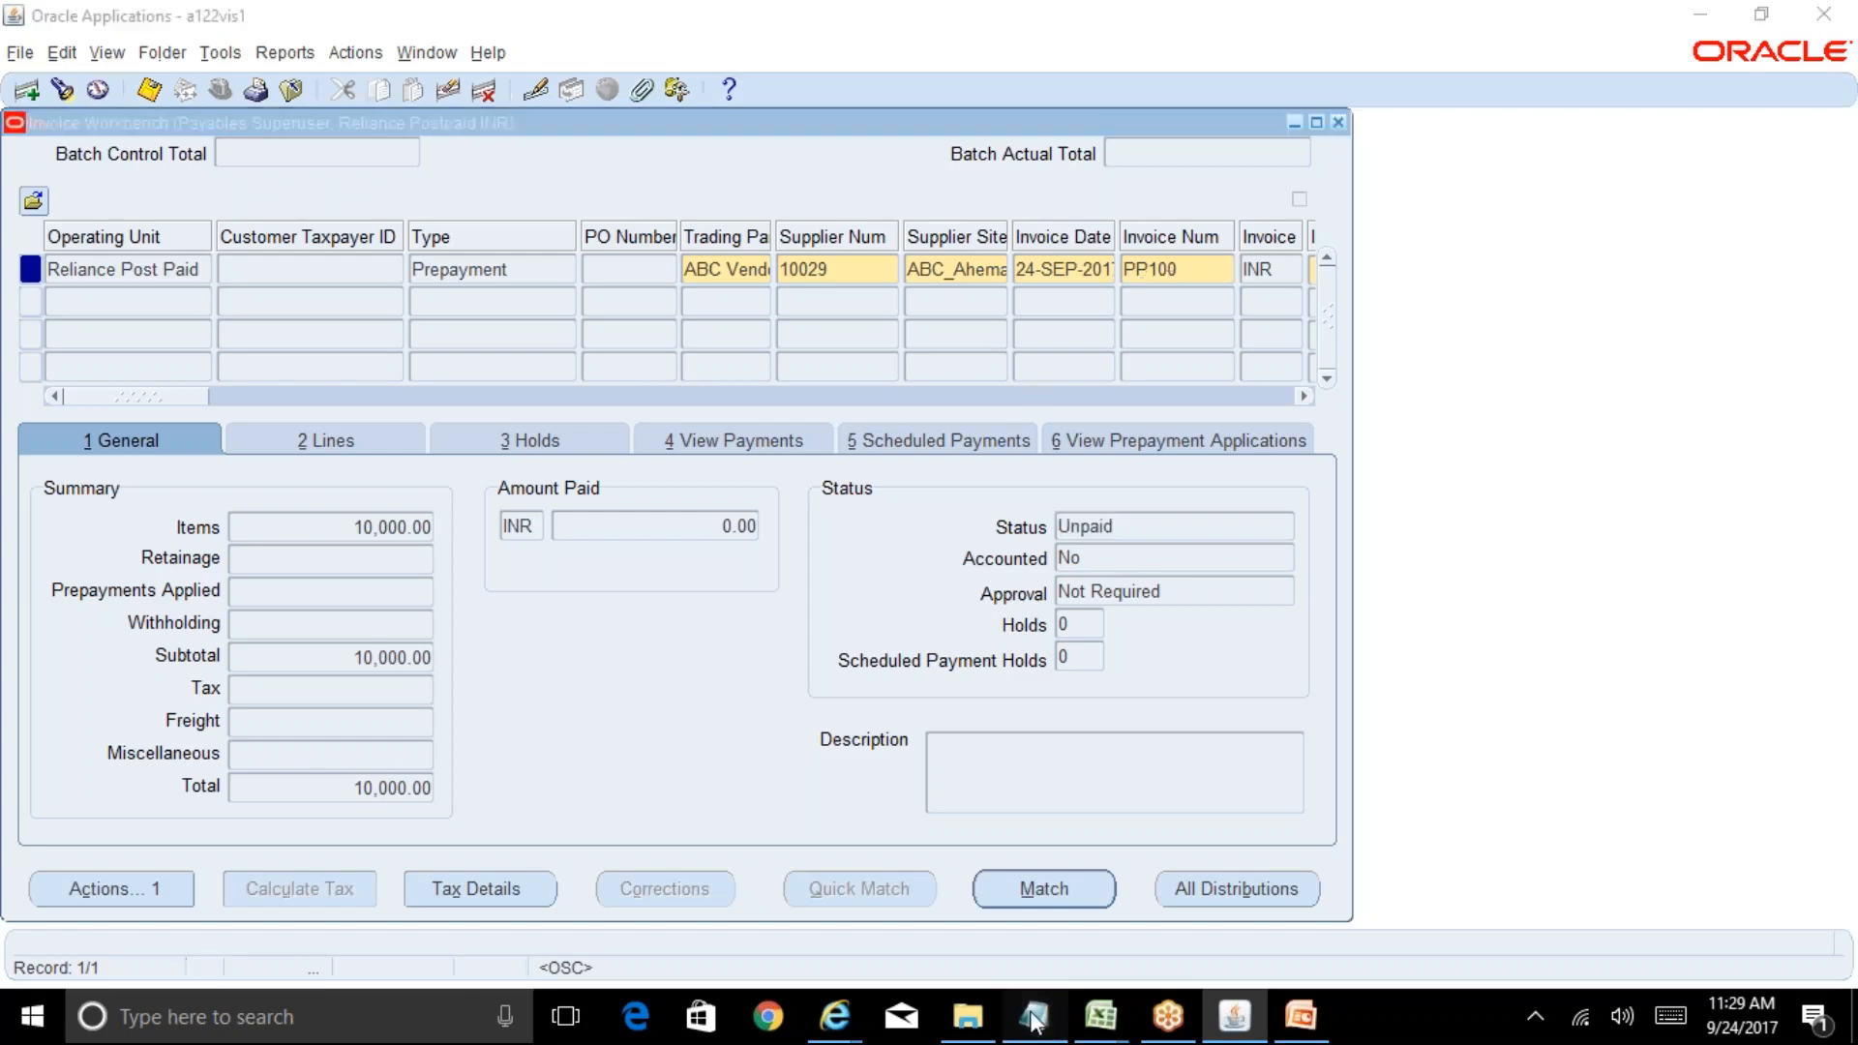
mouse_move(1101, 1016)
left_click(1135, 960)
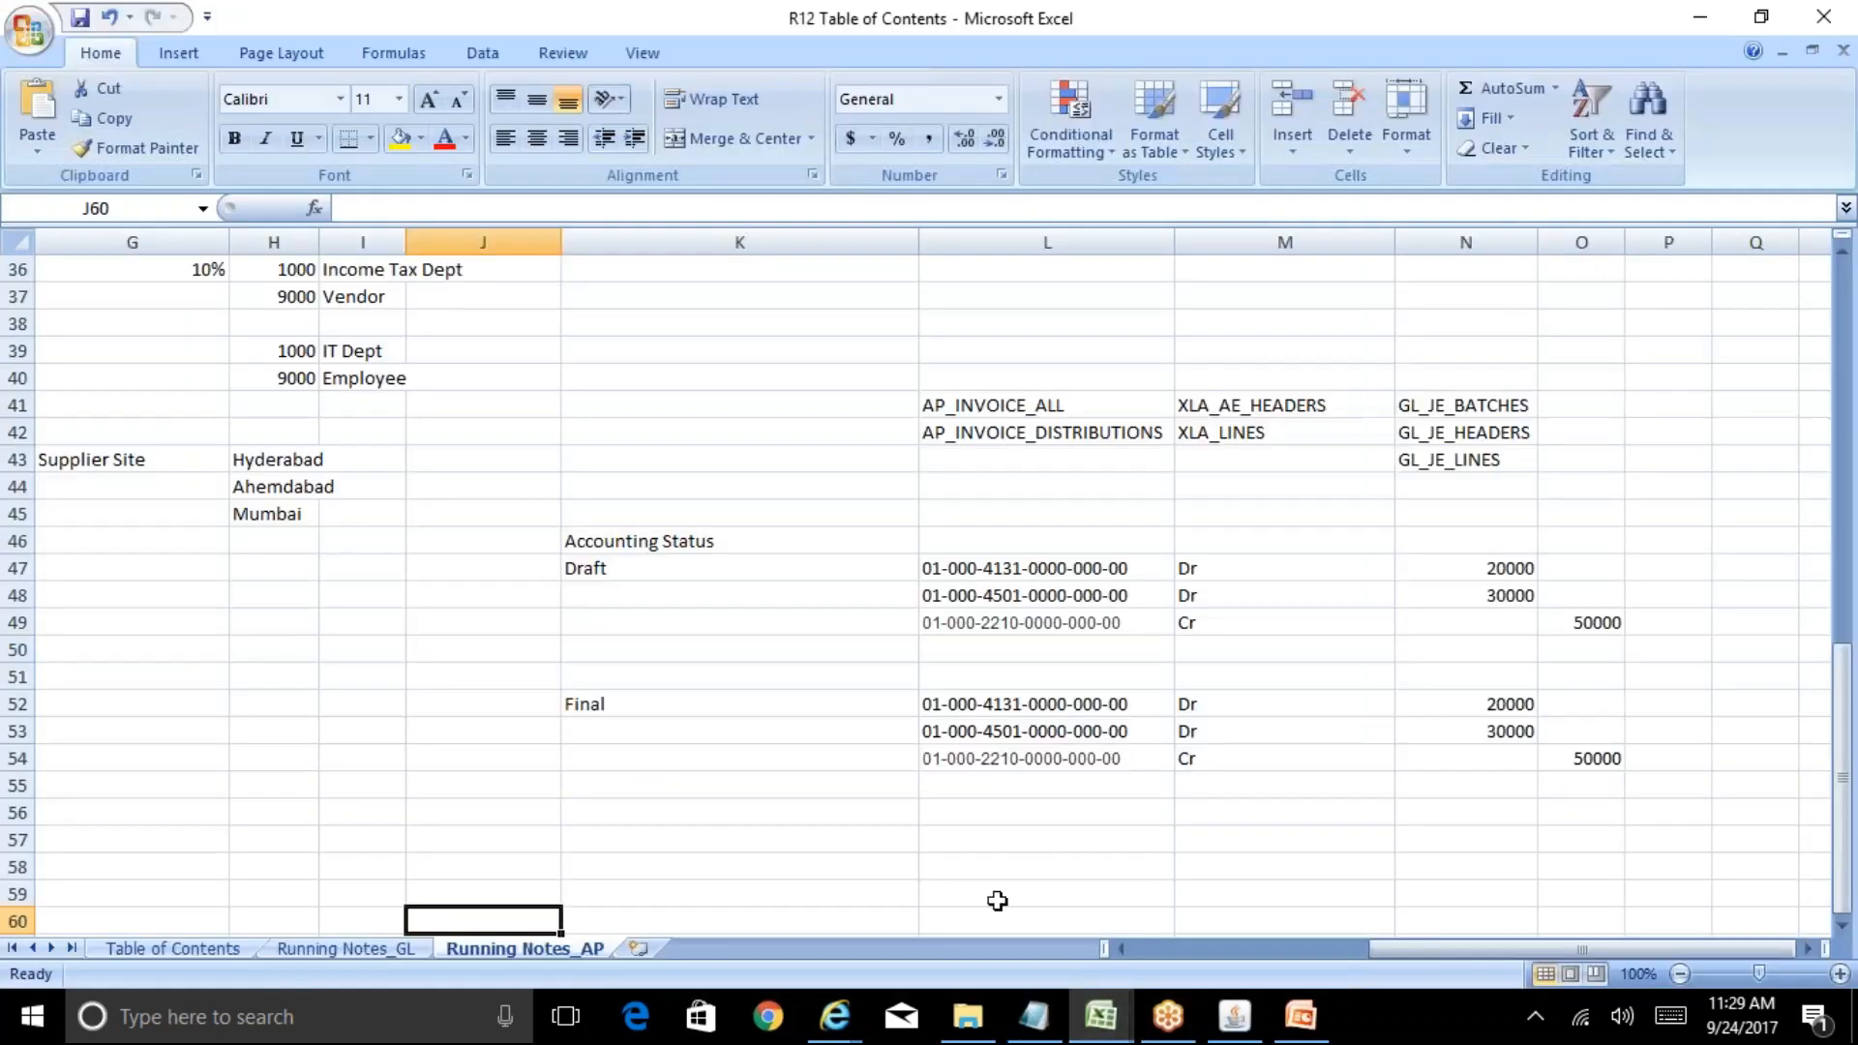
left_click(207, 949)
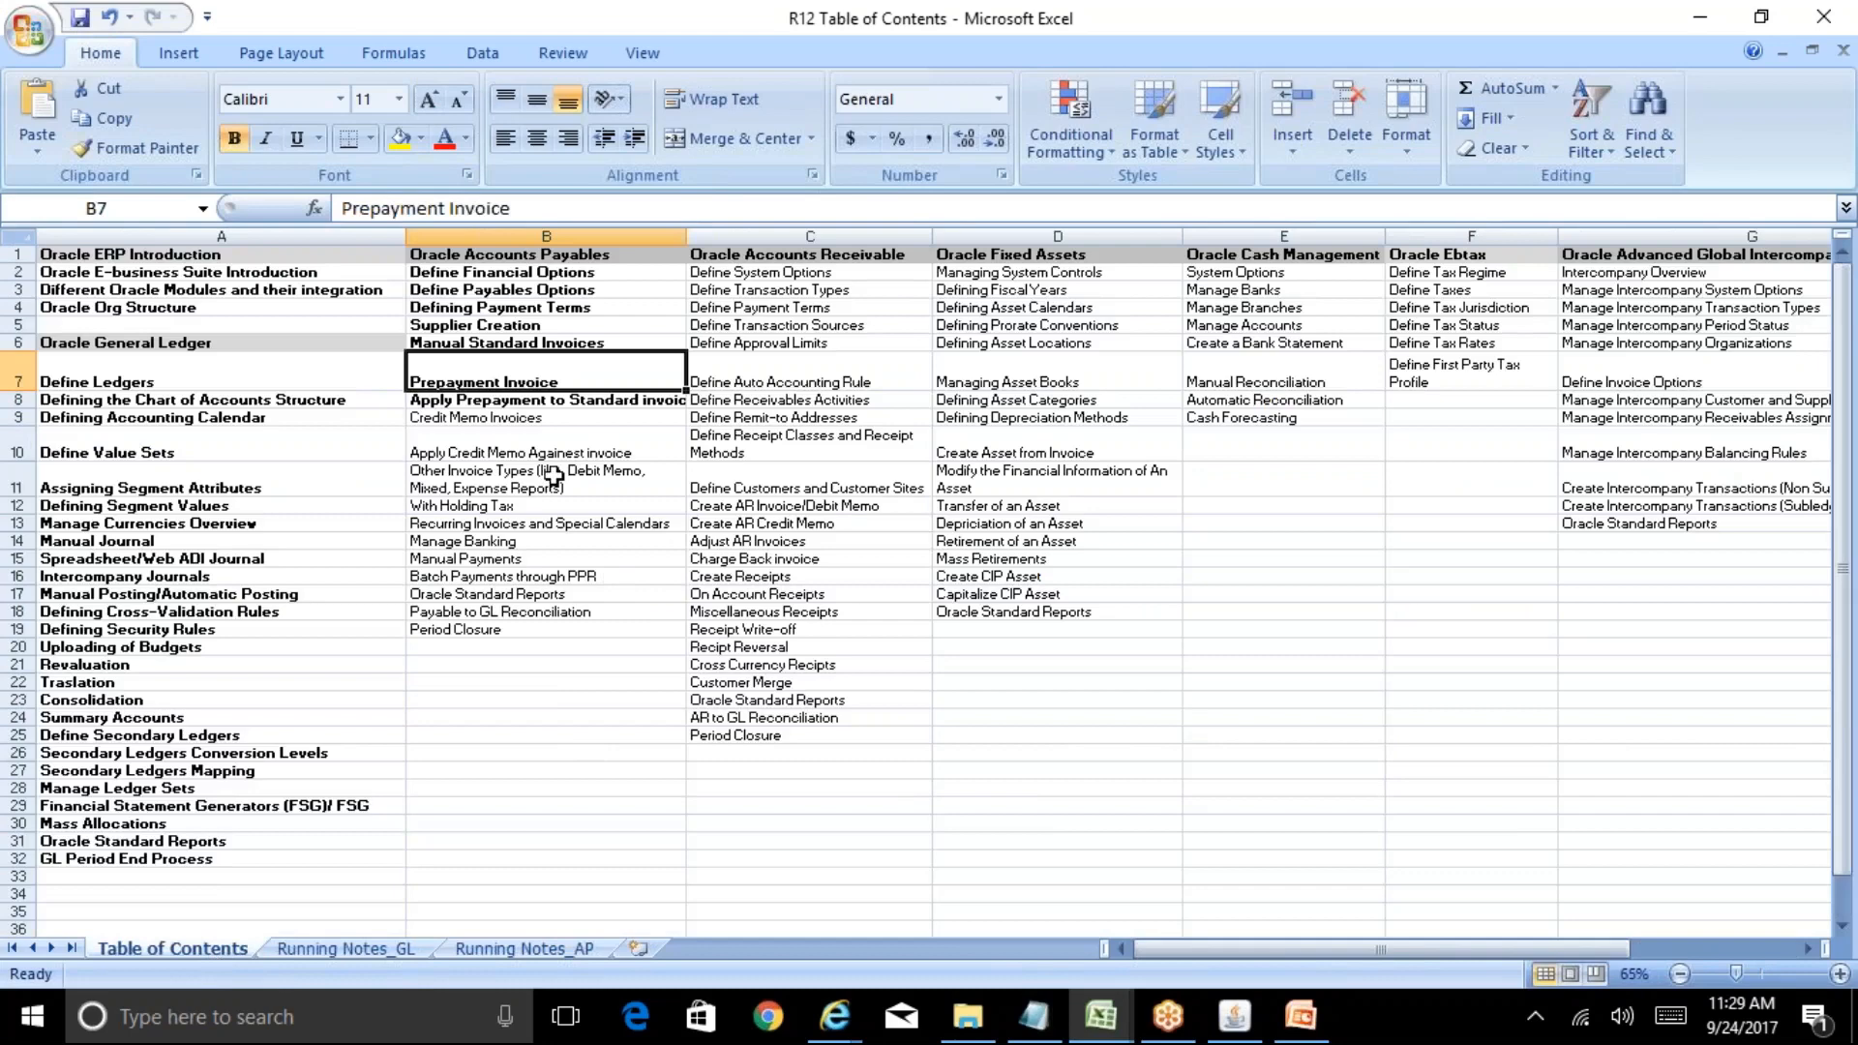
key("shift+Down")
key("ctrl+b")
key("Down")
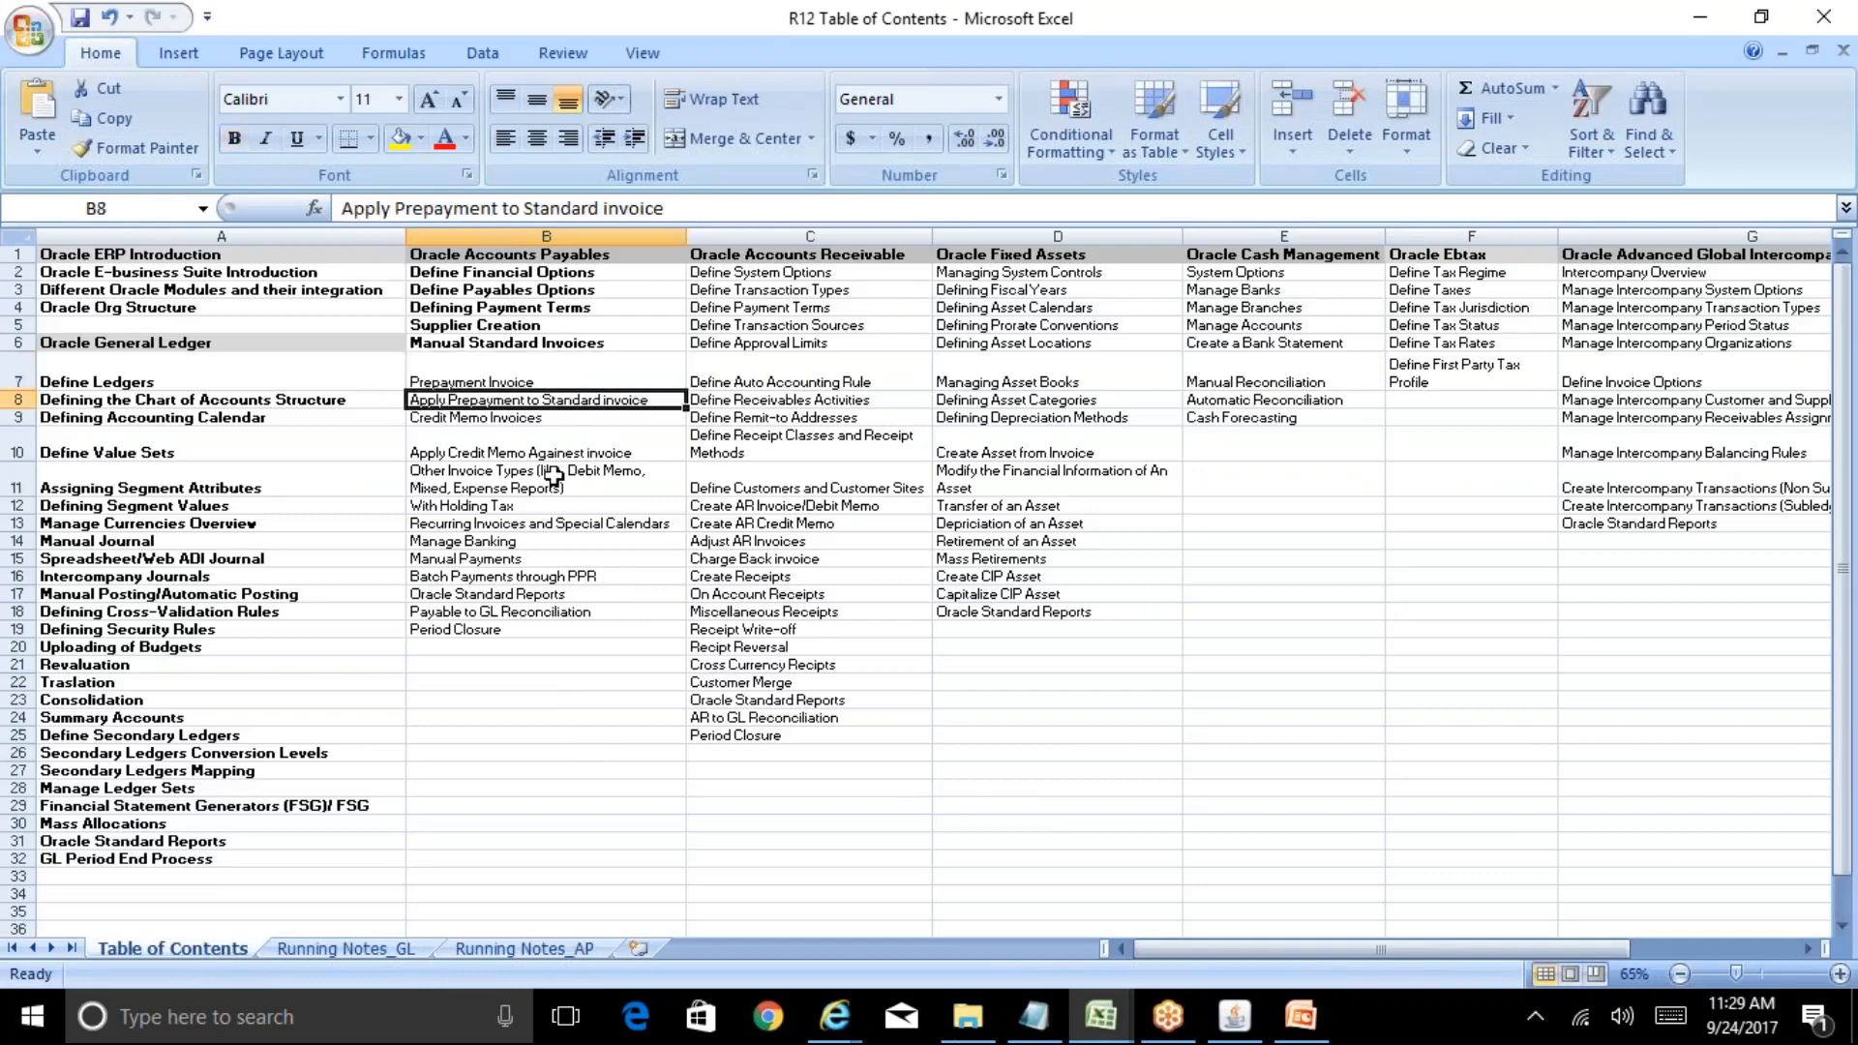
key("Down")
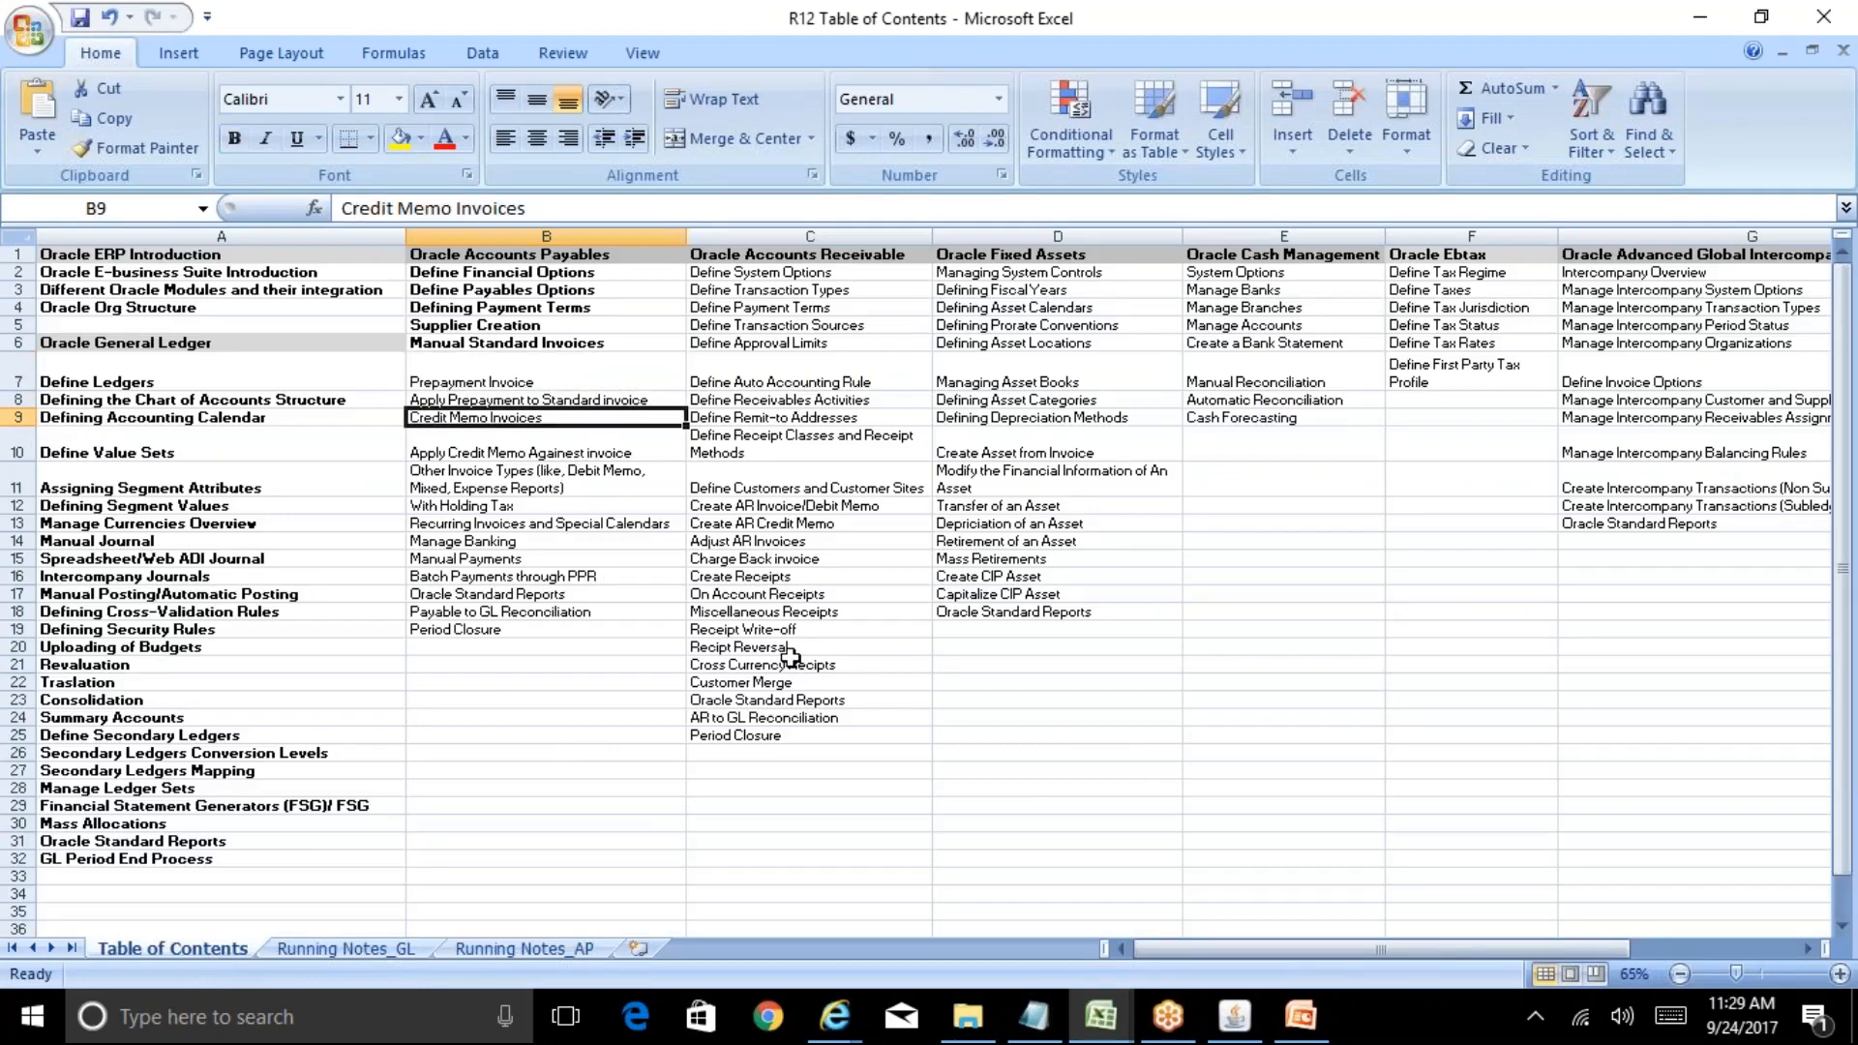
key("shift+Down")
key("Up")
key("Down")
Switch to Oracle Applications, start a second invoice row below PP100 and highlight Credit Memo in the list of invoice types
mouse_move(1235, 1018)
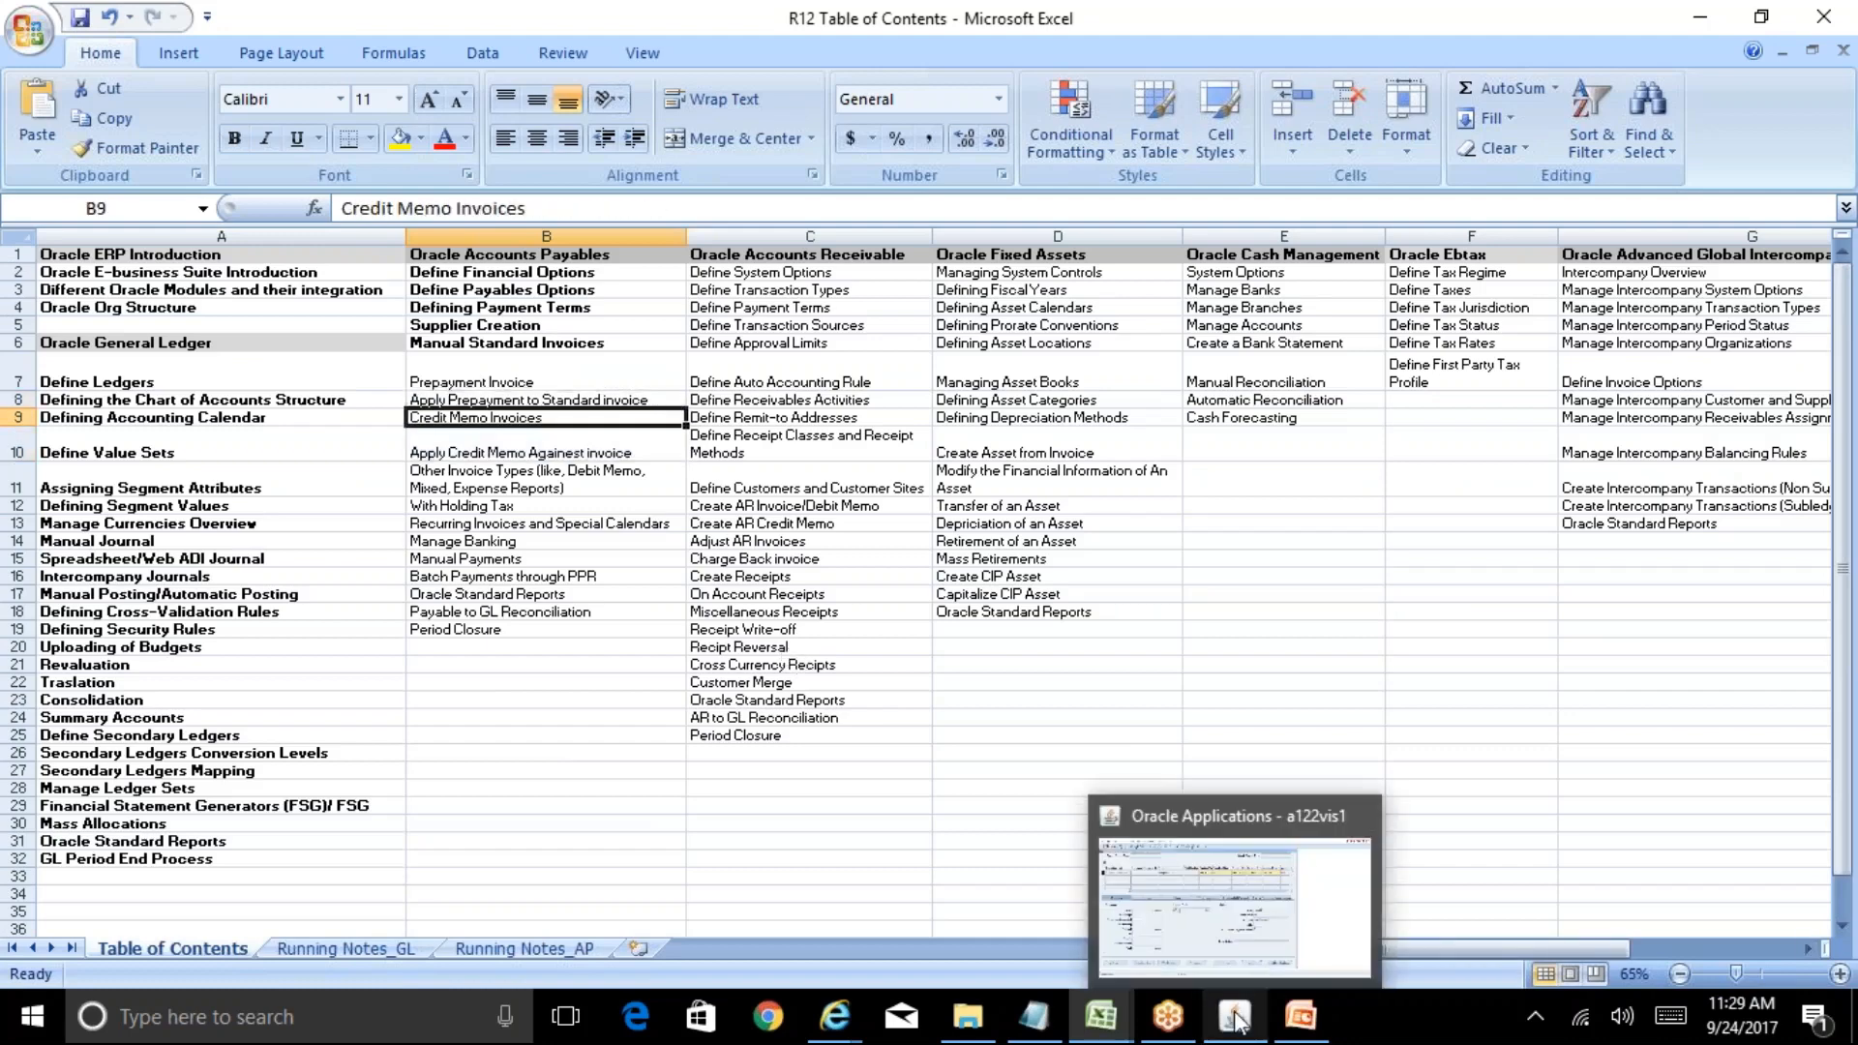
left_click(1235, 1018)
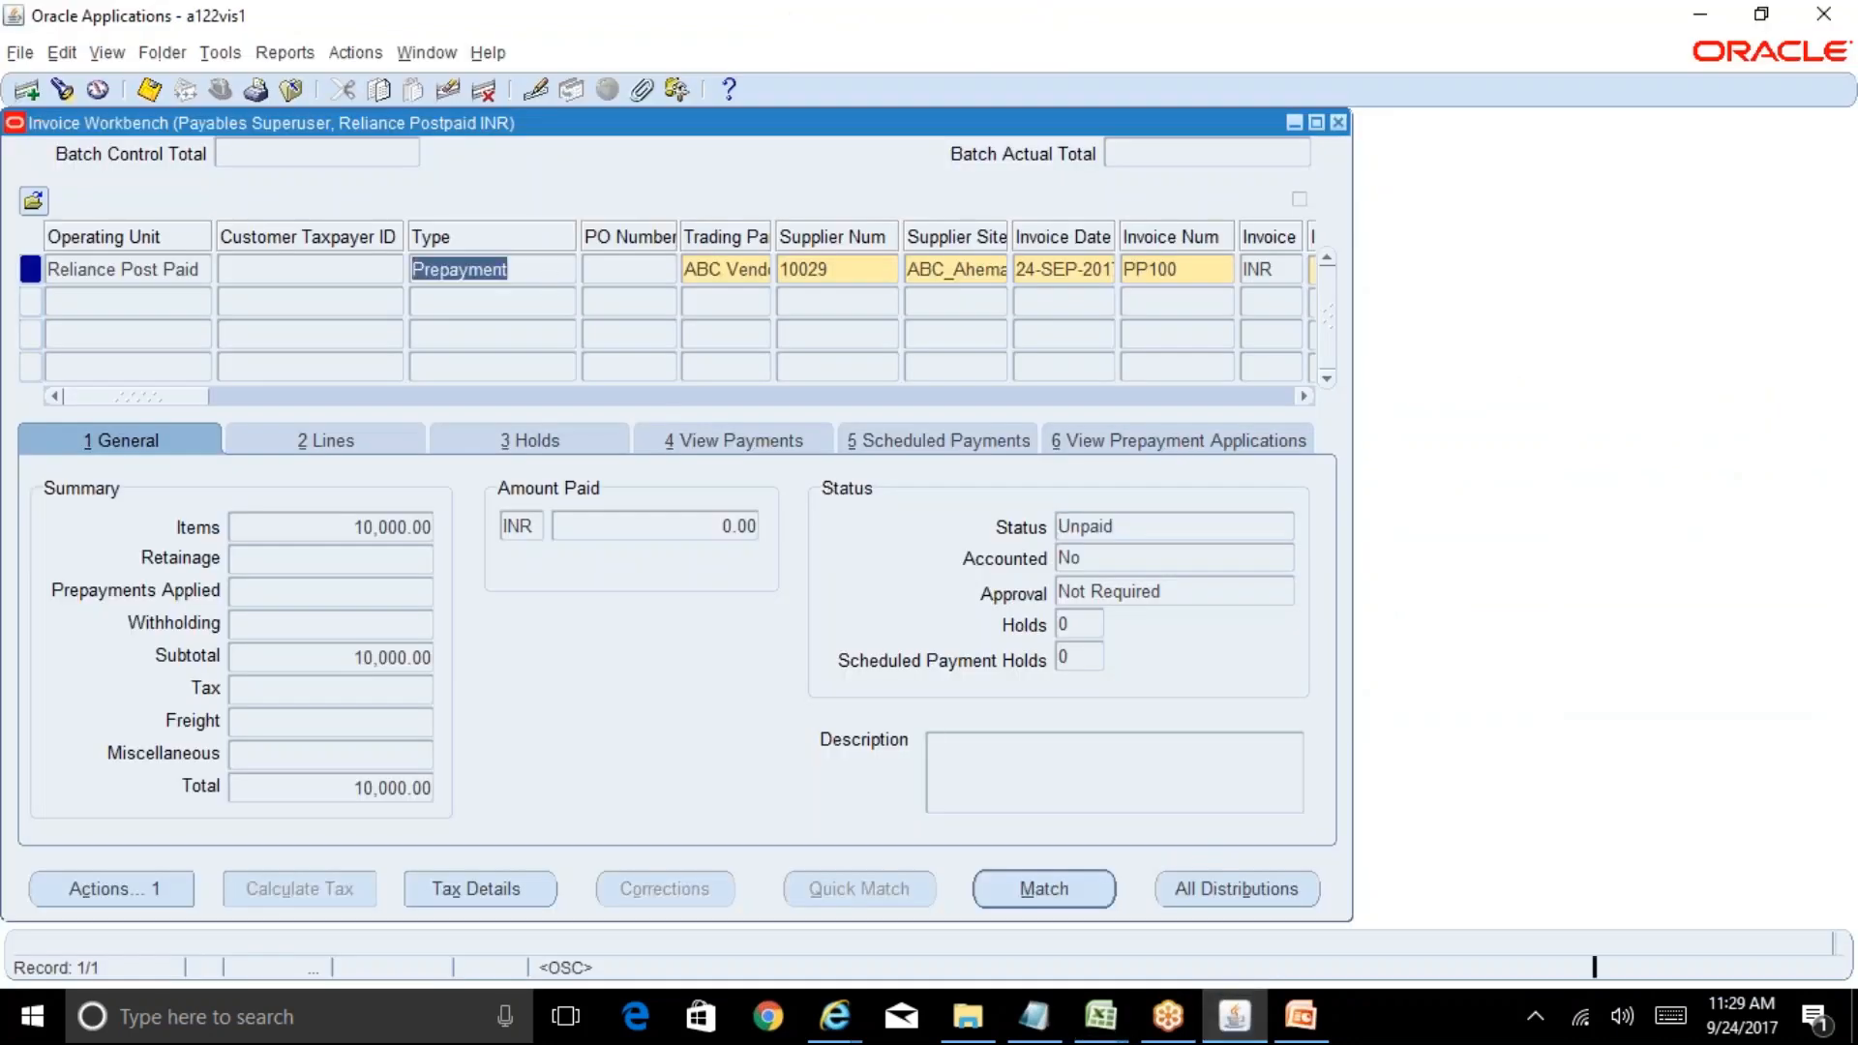
left_click(148, 303)
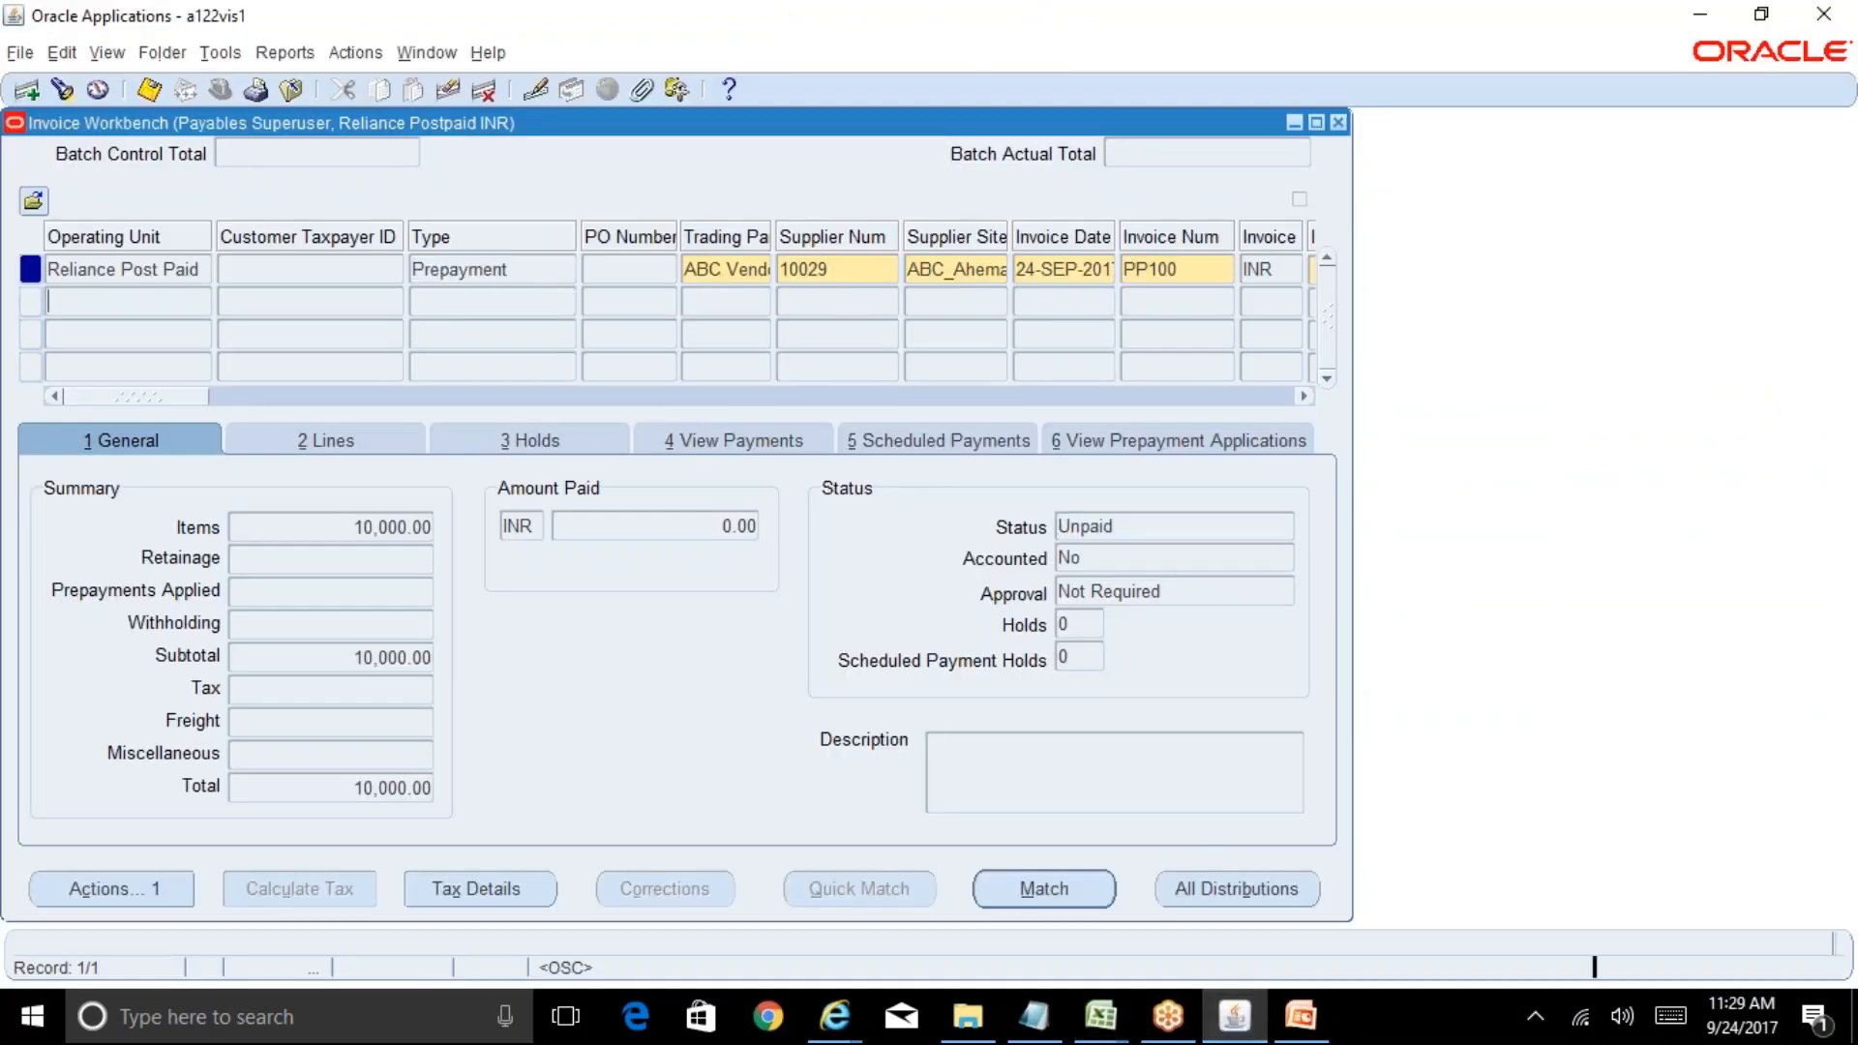
left_click(497, 302)
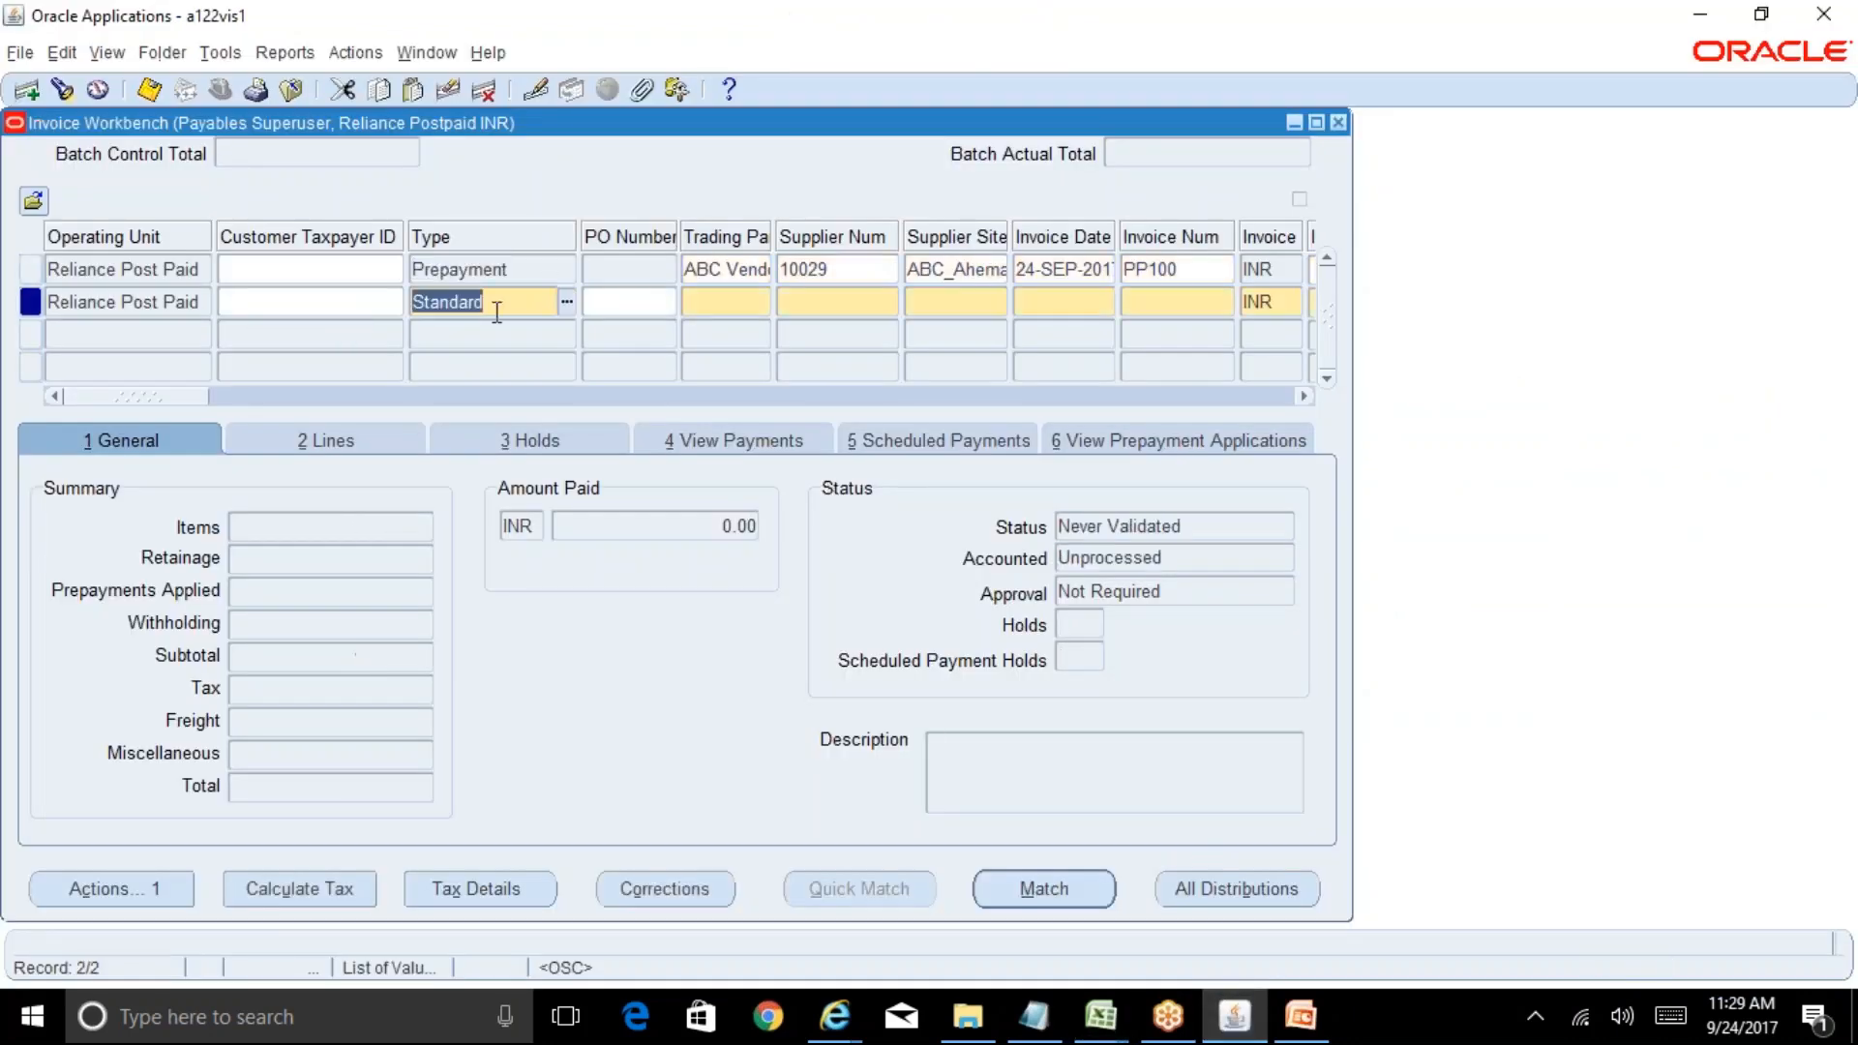
left_click(566, 302)
left_click(477, 489)
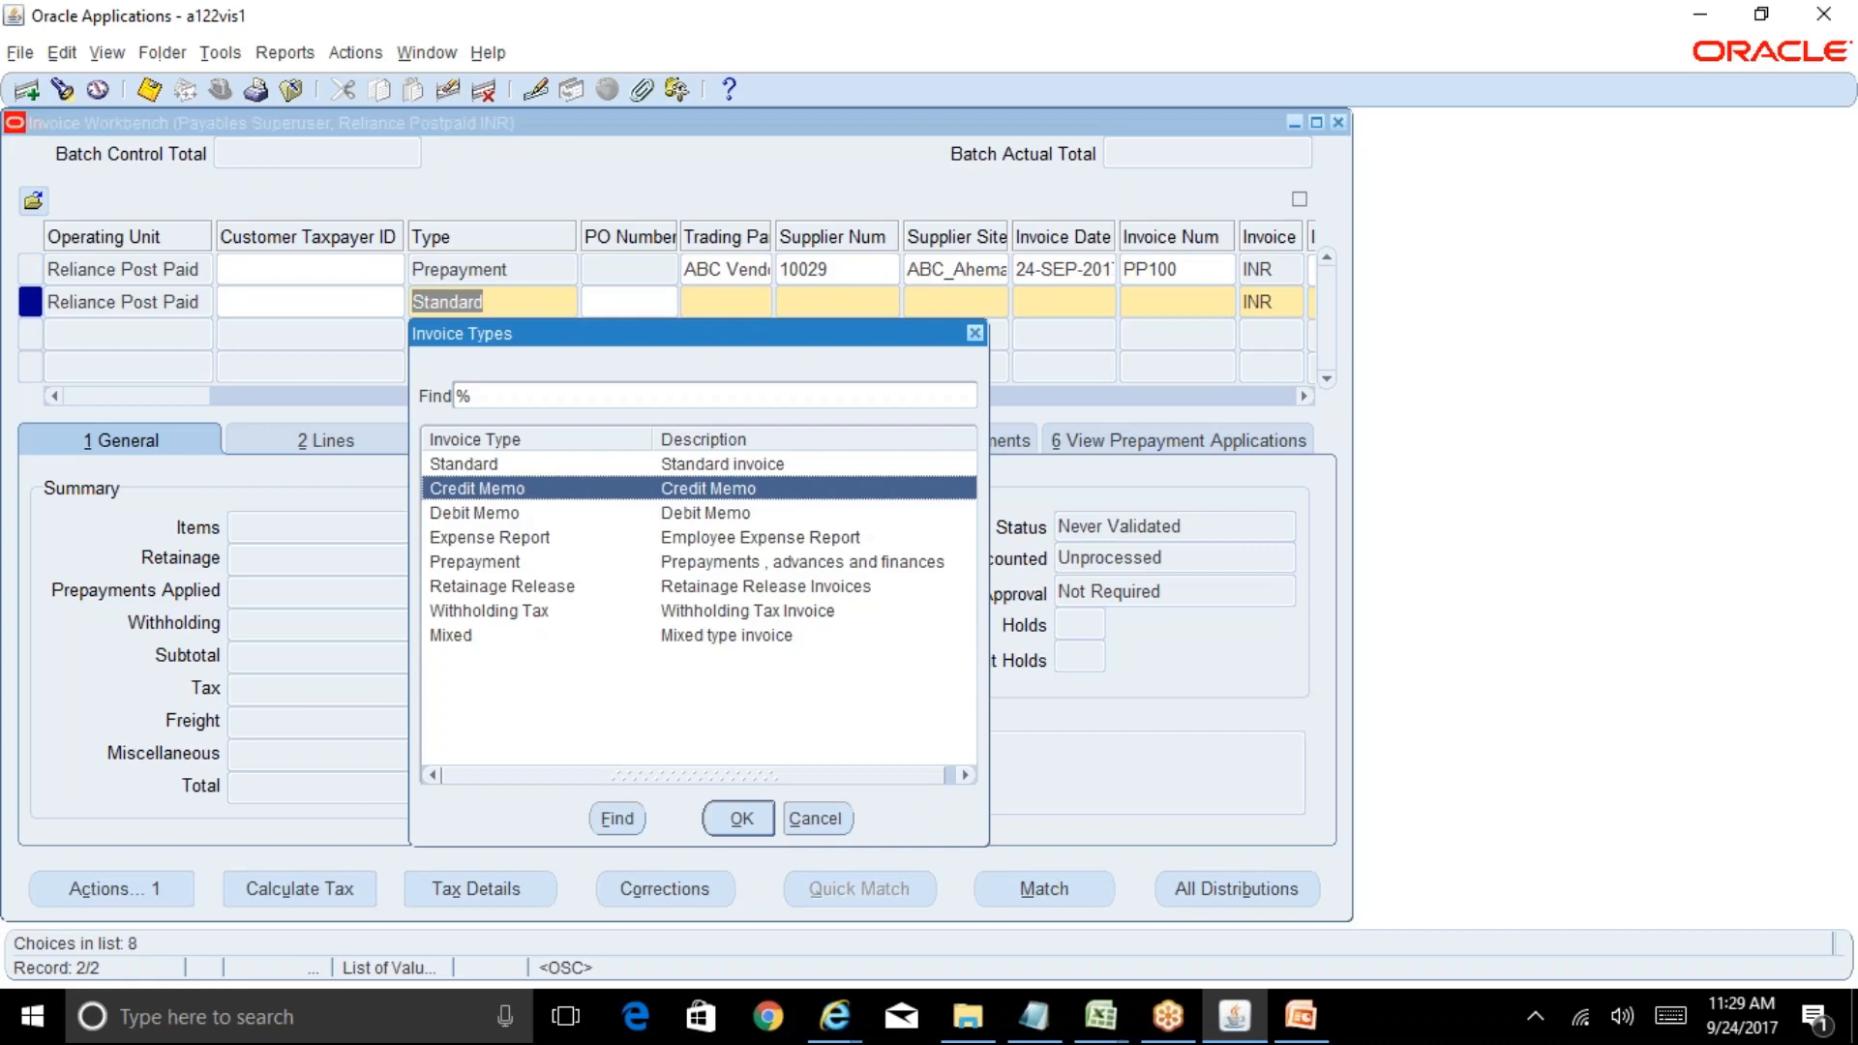
Switch to the BR100_Financials_GL workbook in Excel and enter Reliance Post Paid as the MO: Operating Unit for Reliance INR Ledger
left_click(1100, 1016)
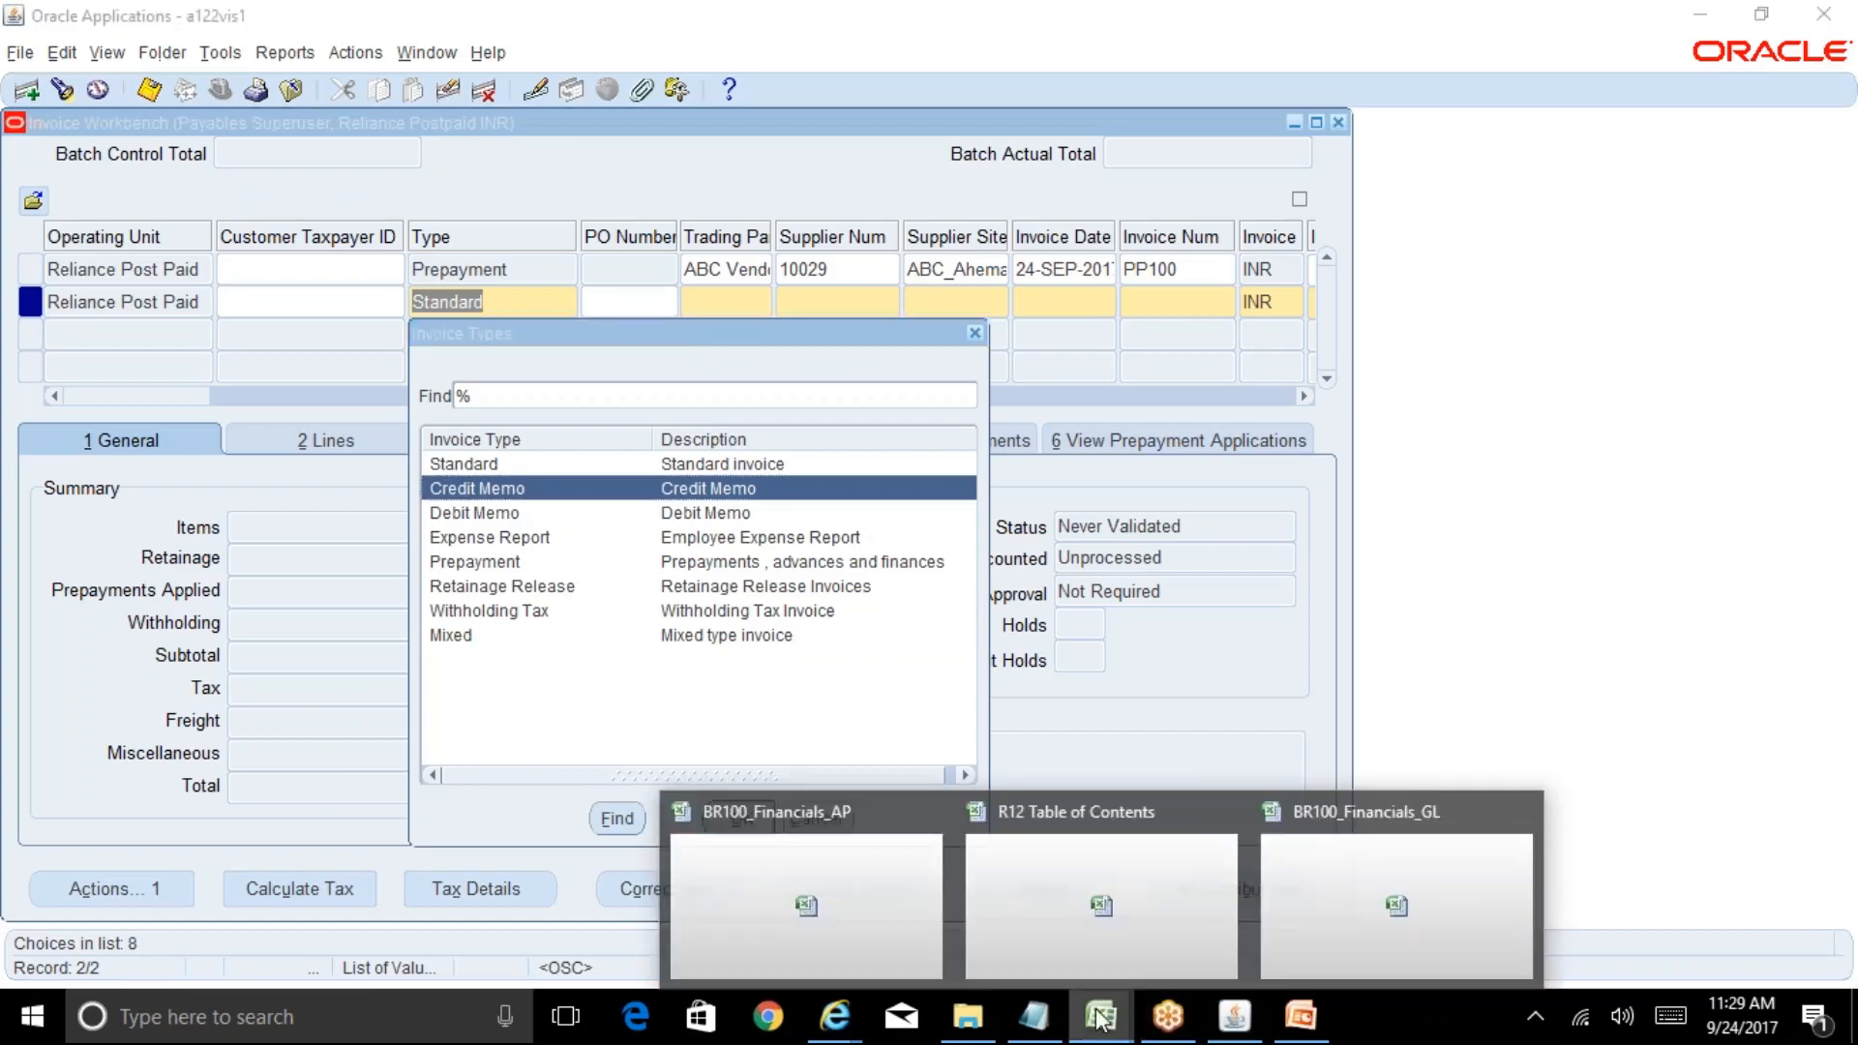
left_click(1060, 929)
left_click(1101, 1016)
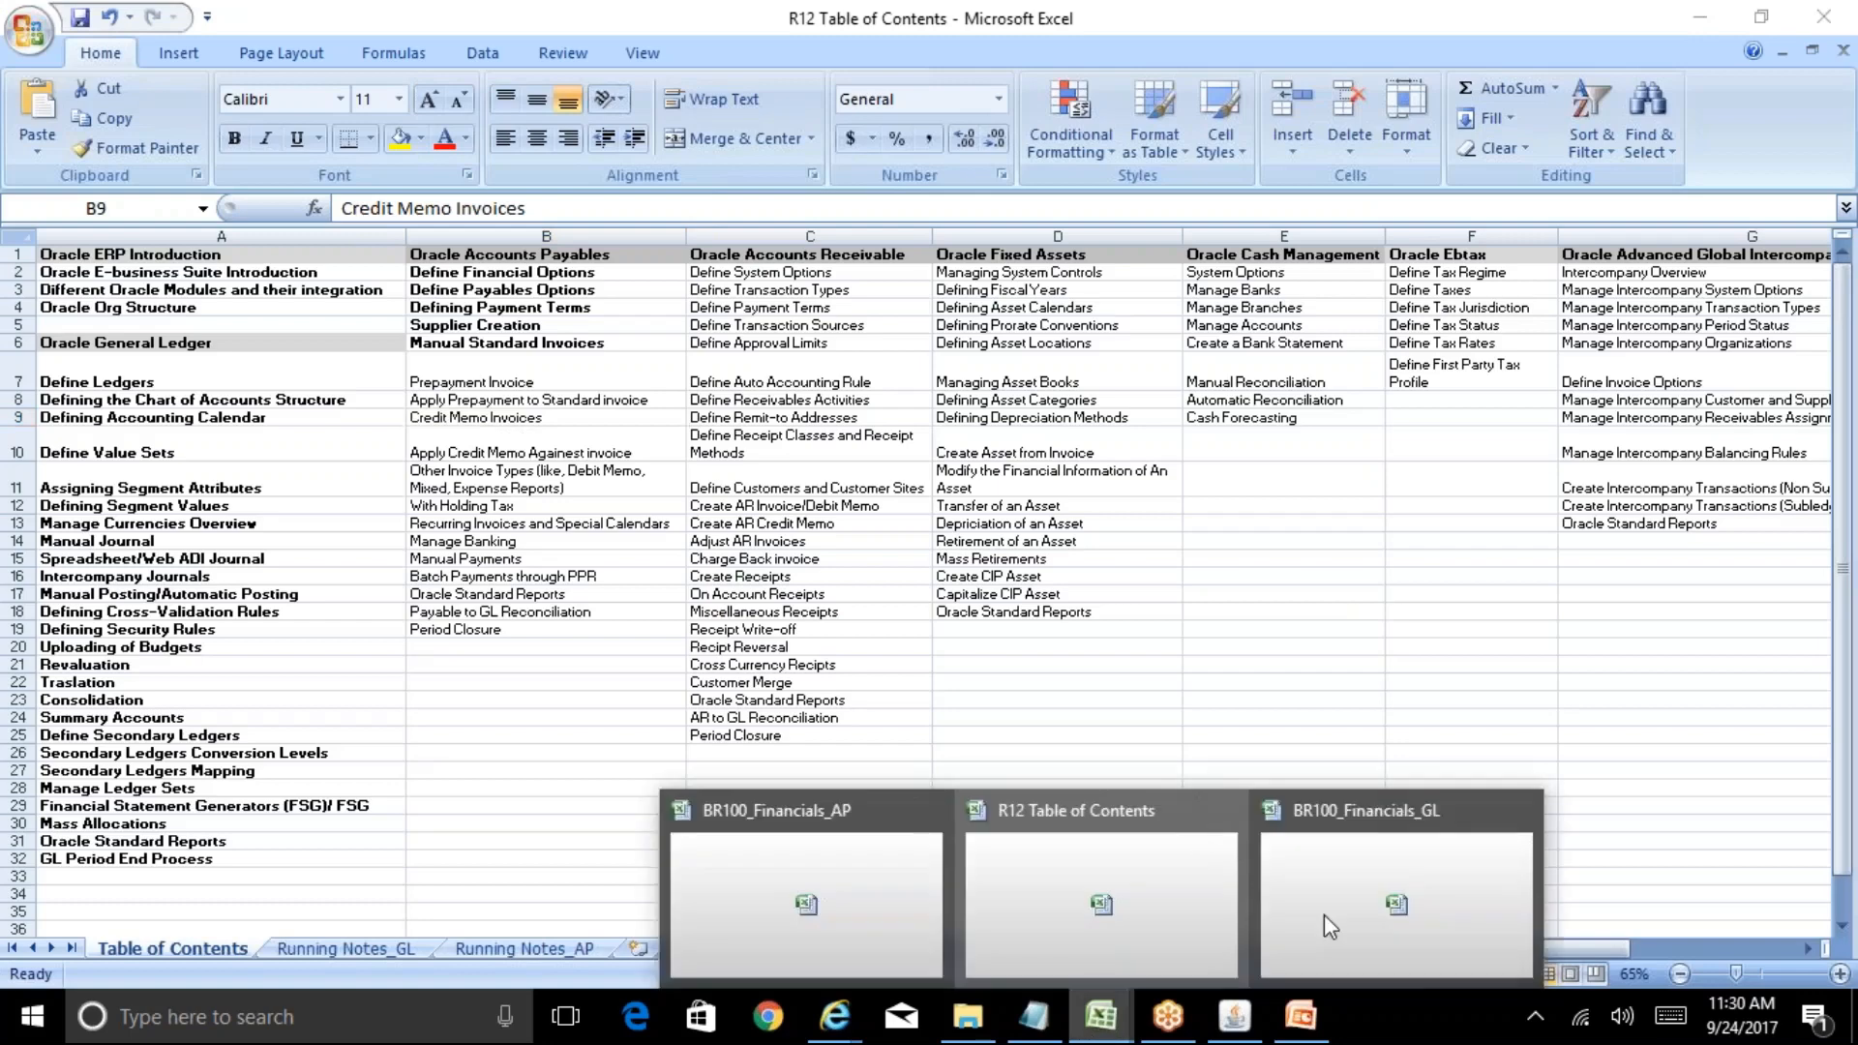
left_click(1324, 914)
left_click(1478, 506)
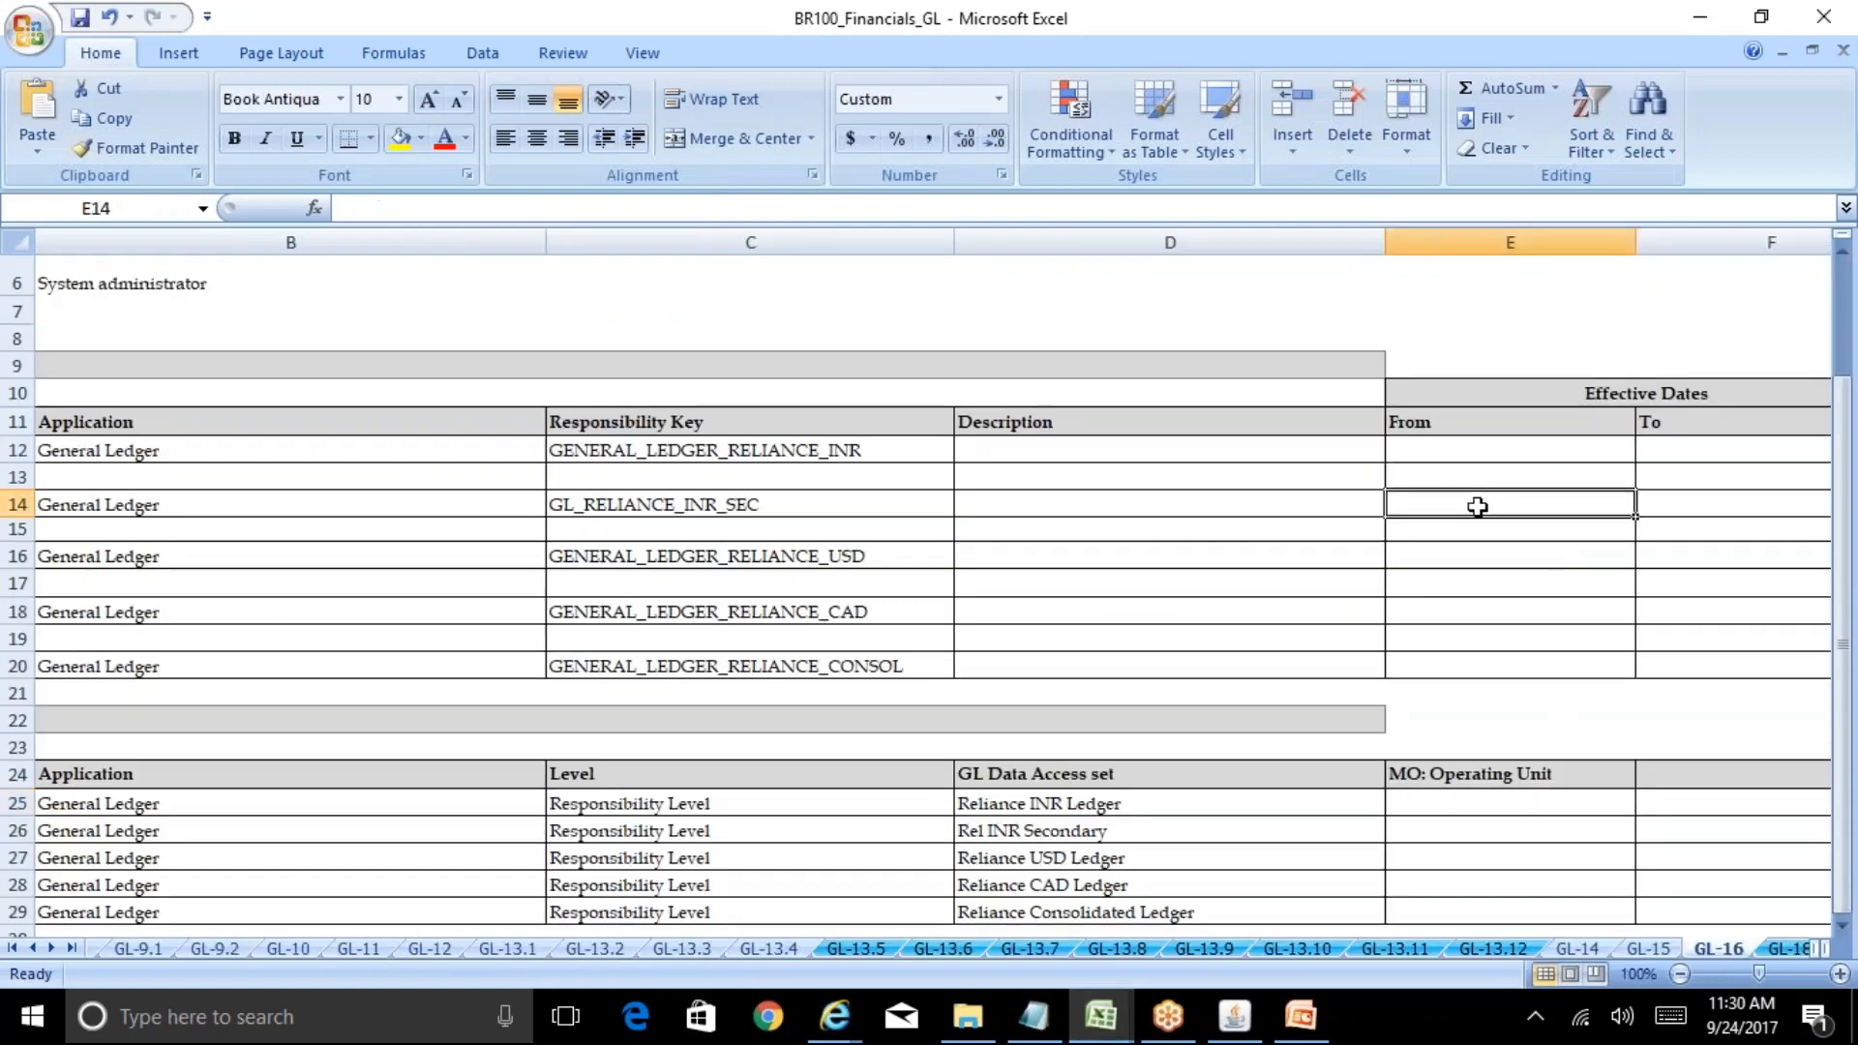
left_click(1419, 795)
type("Relianc")
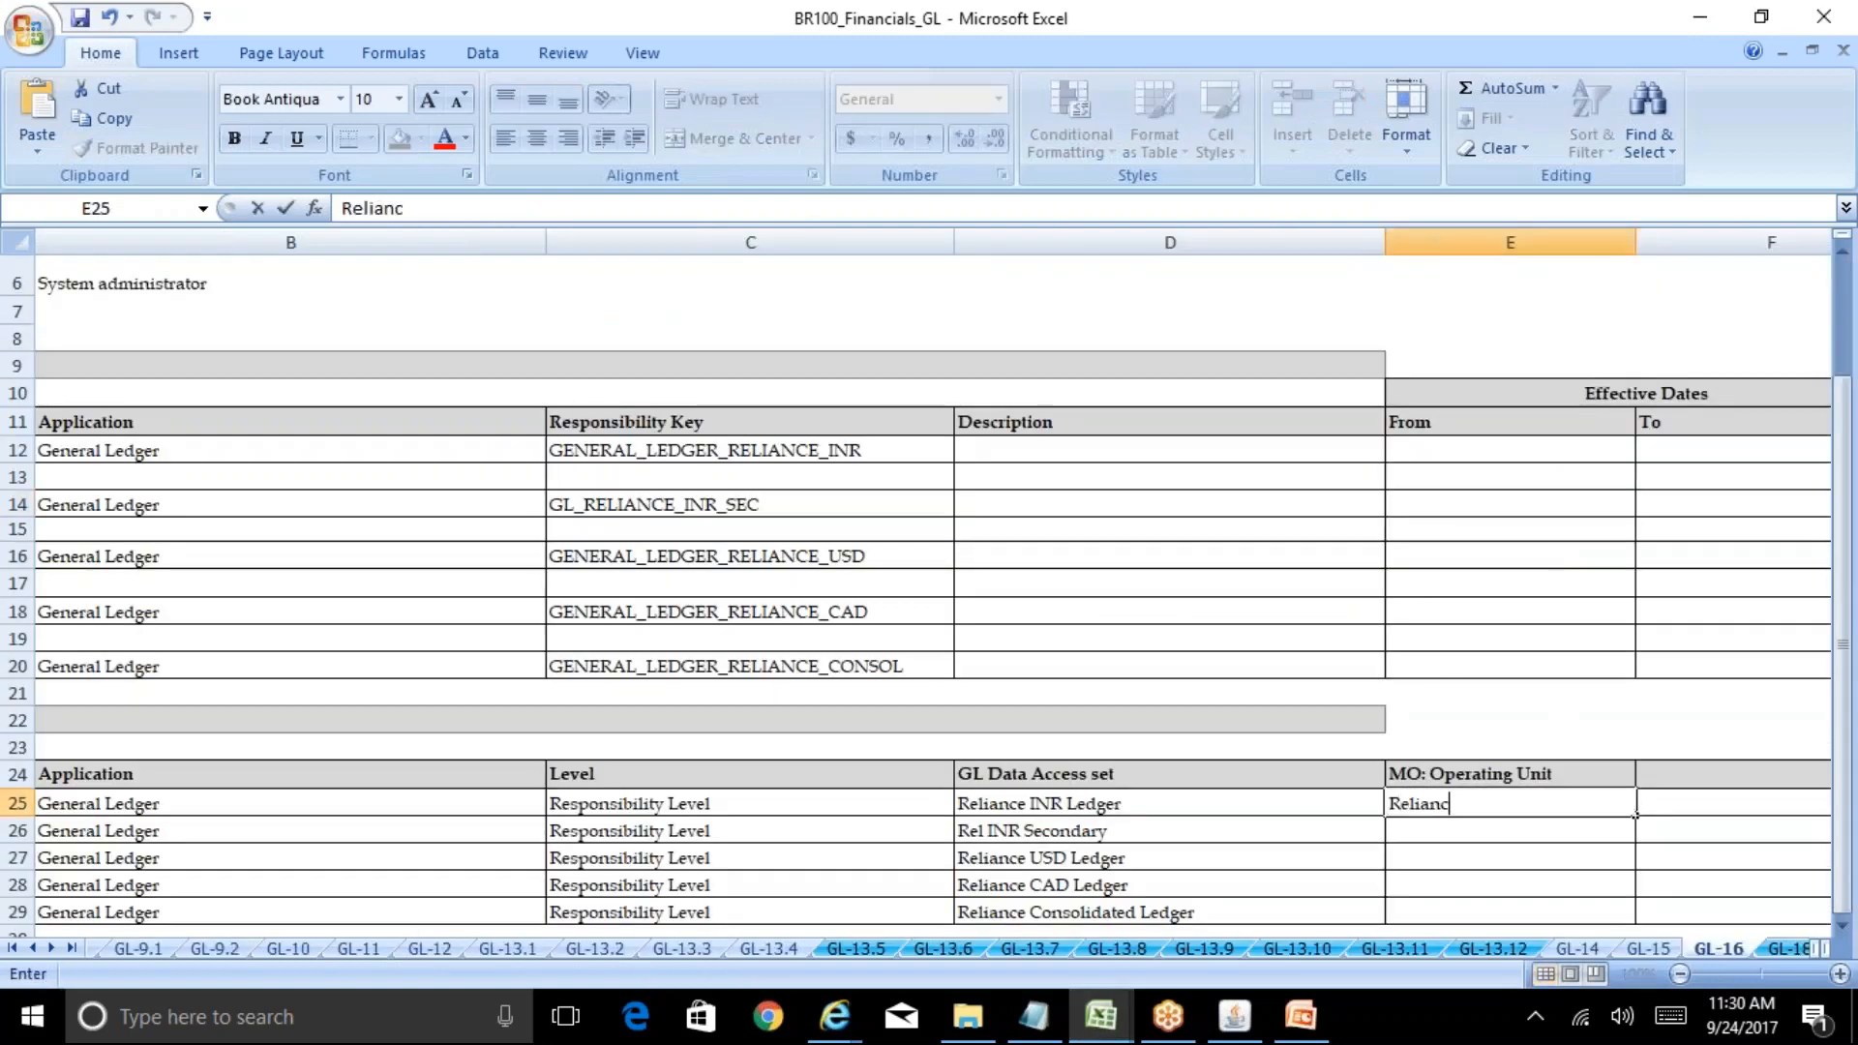
type("e Post Paid")
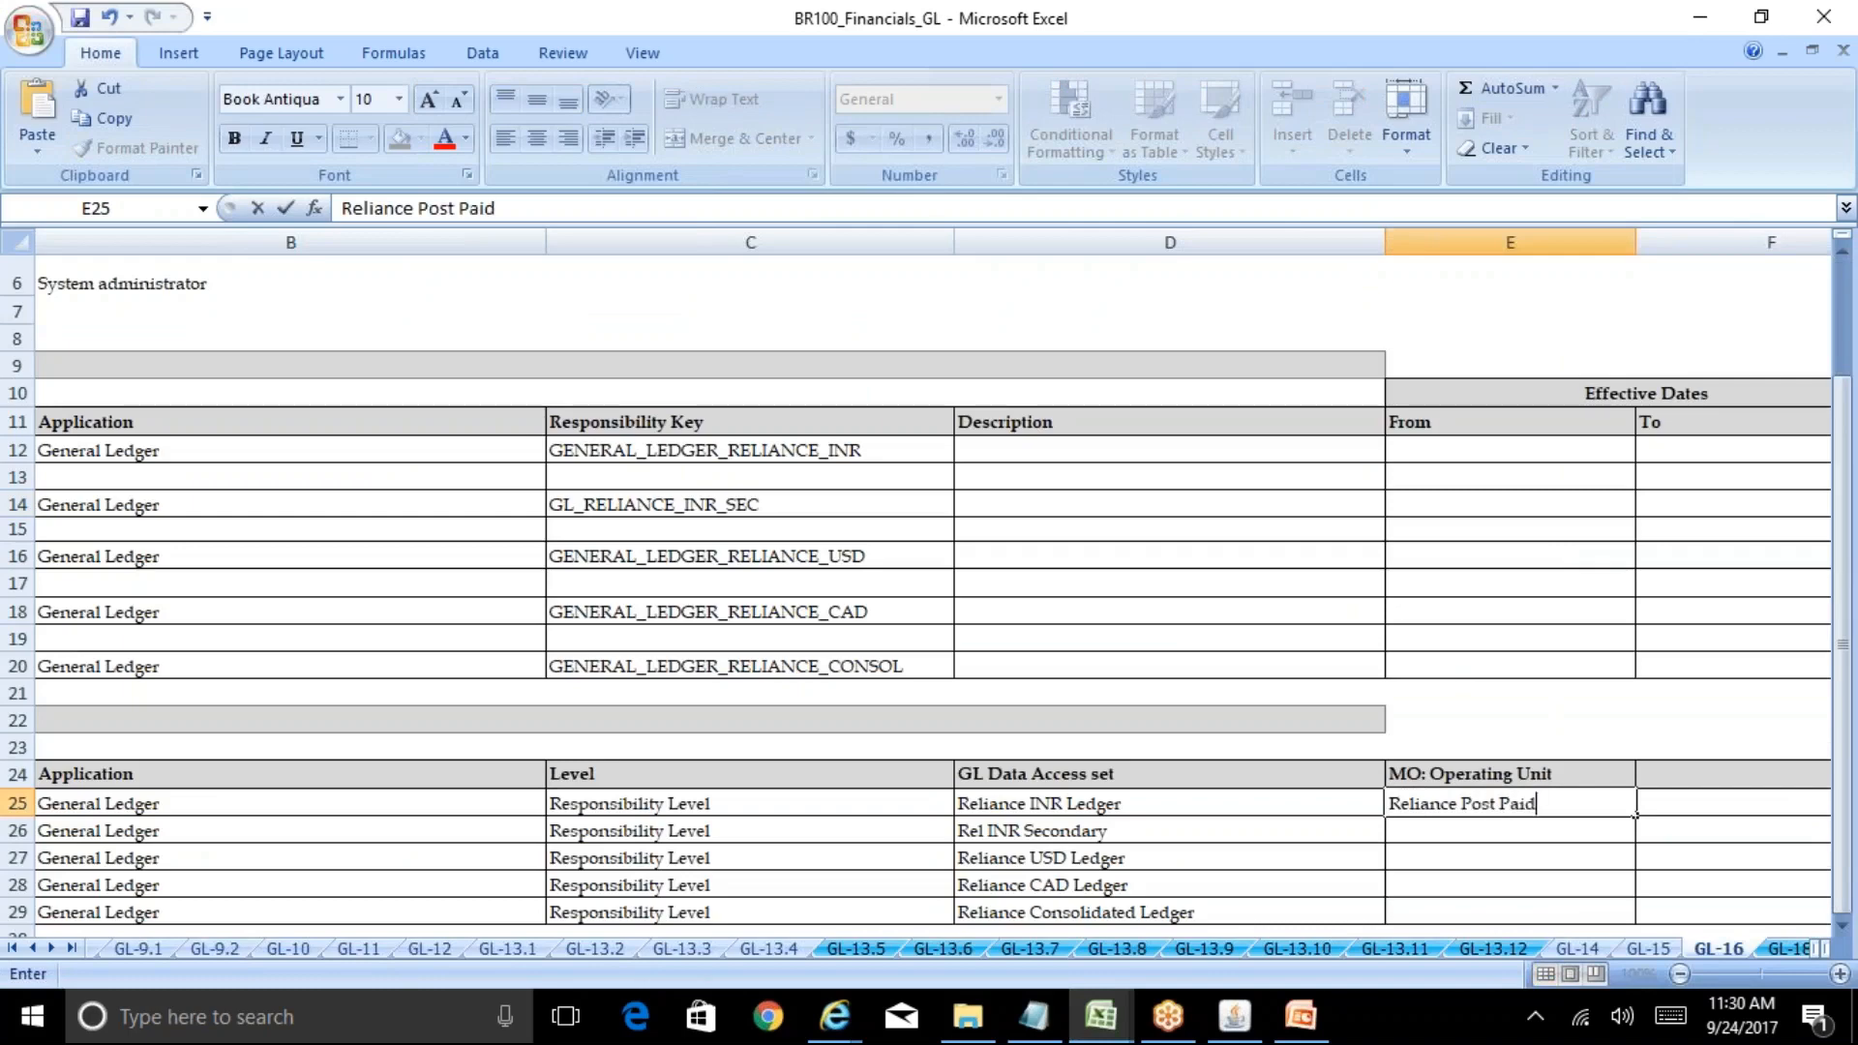
key("Return")
key("Up")
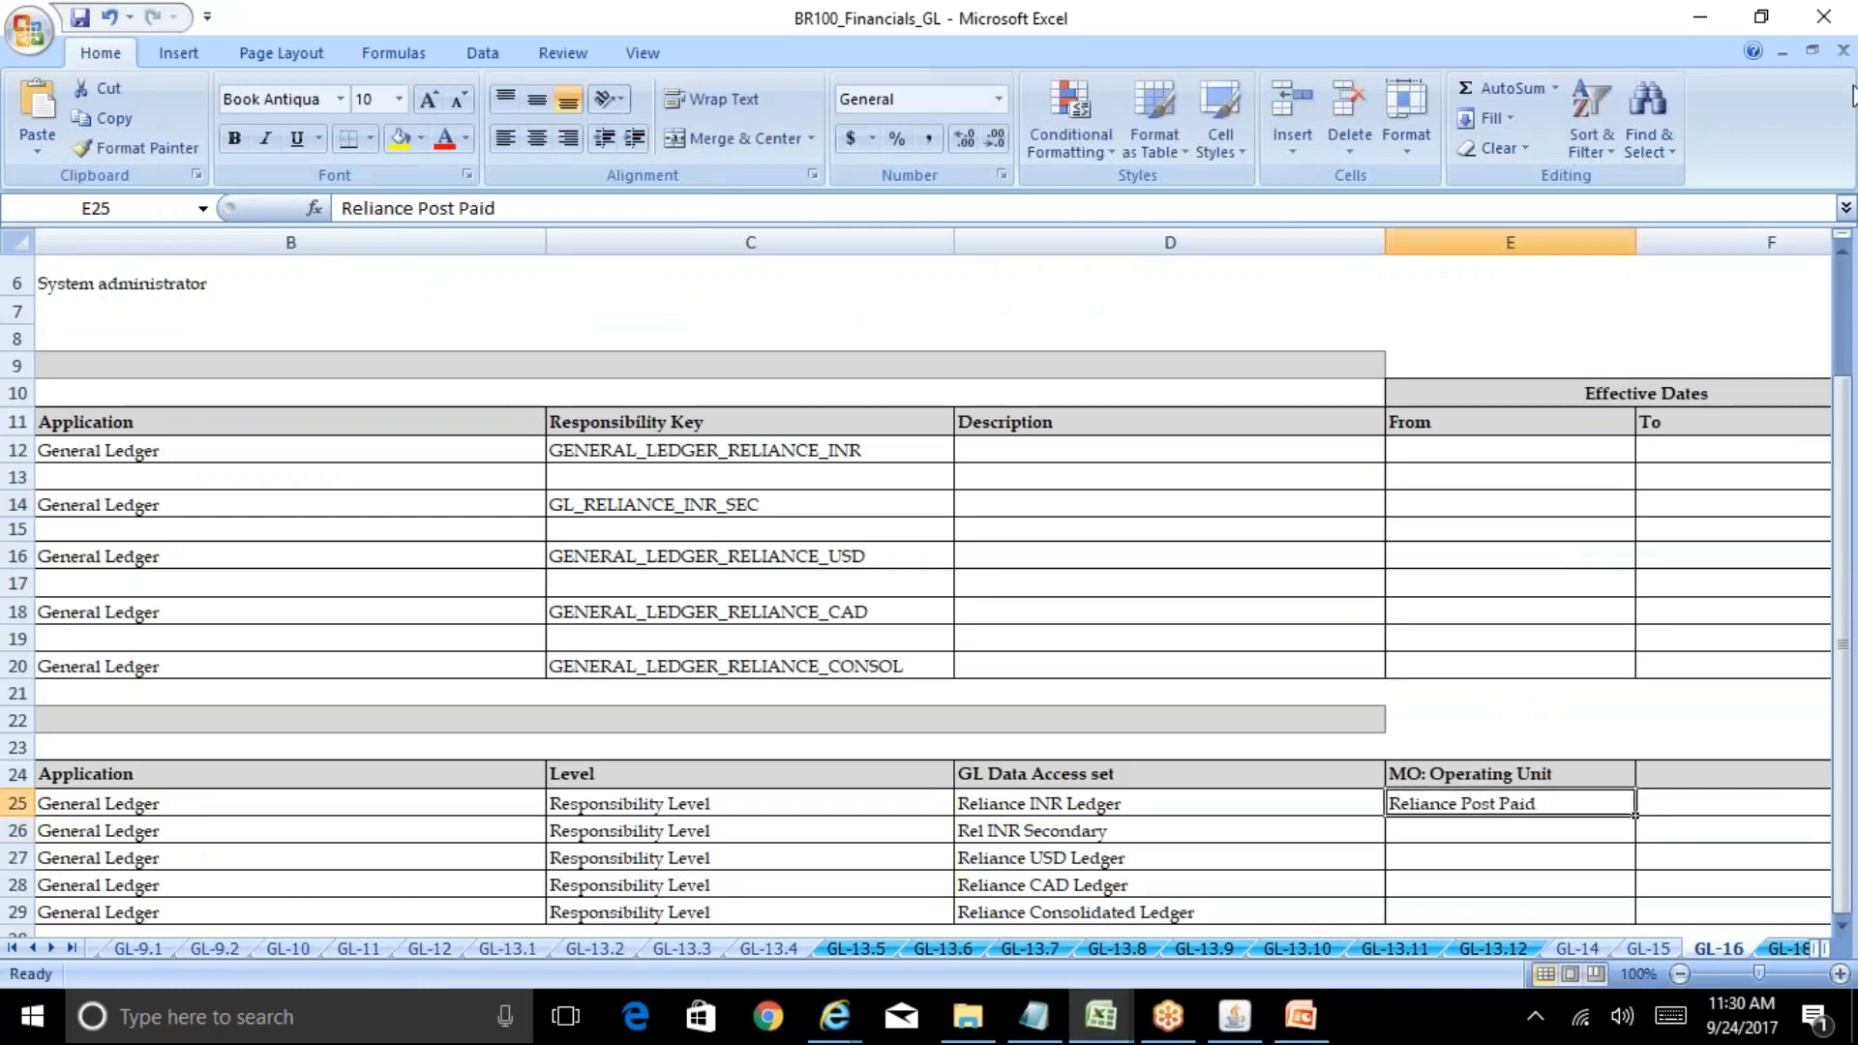
Return to the R12 Table of Contents workbook and enter 100000 in cell I55 of the Running Notes_AP sheet
key("ctrl+Tab")
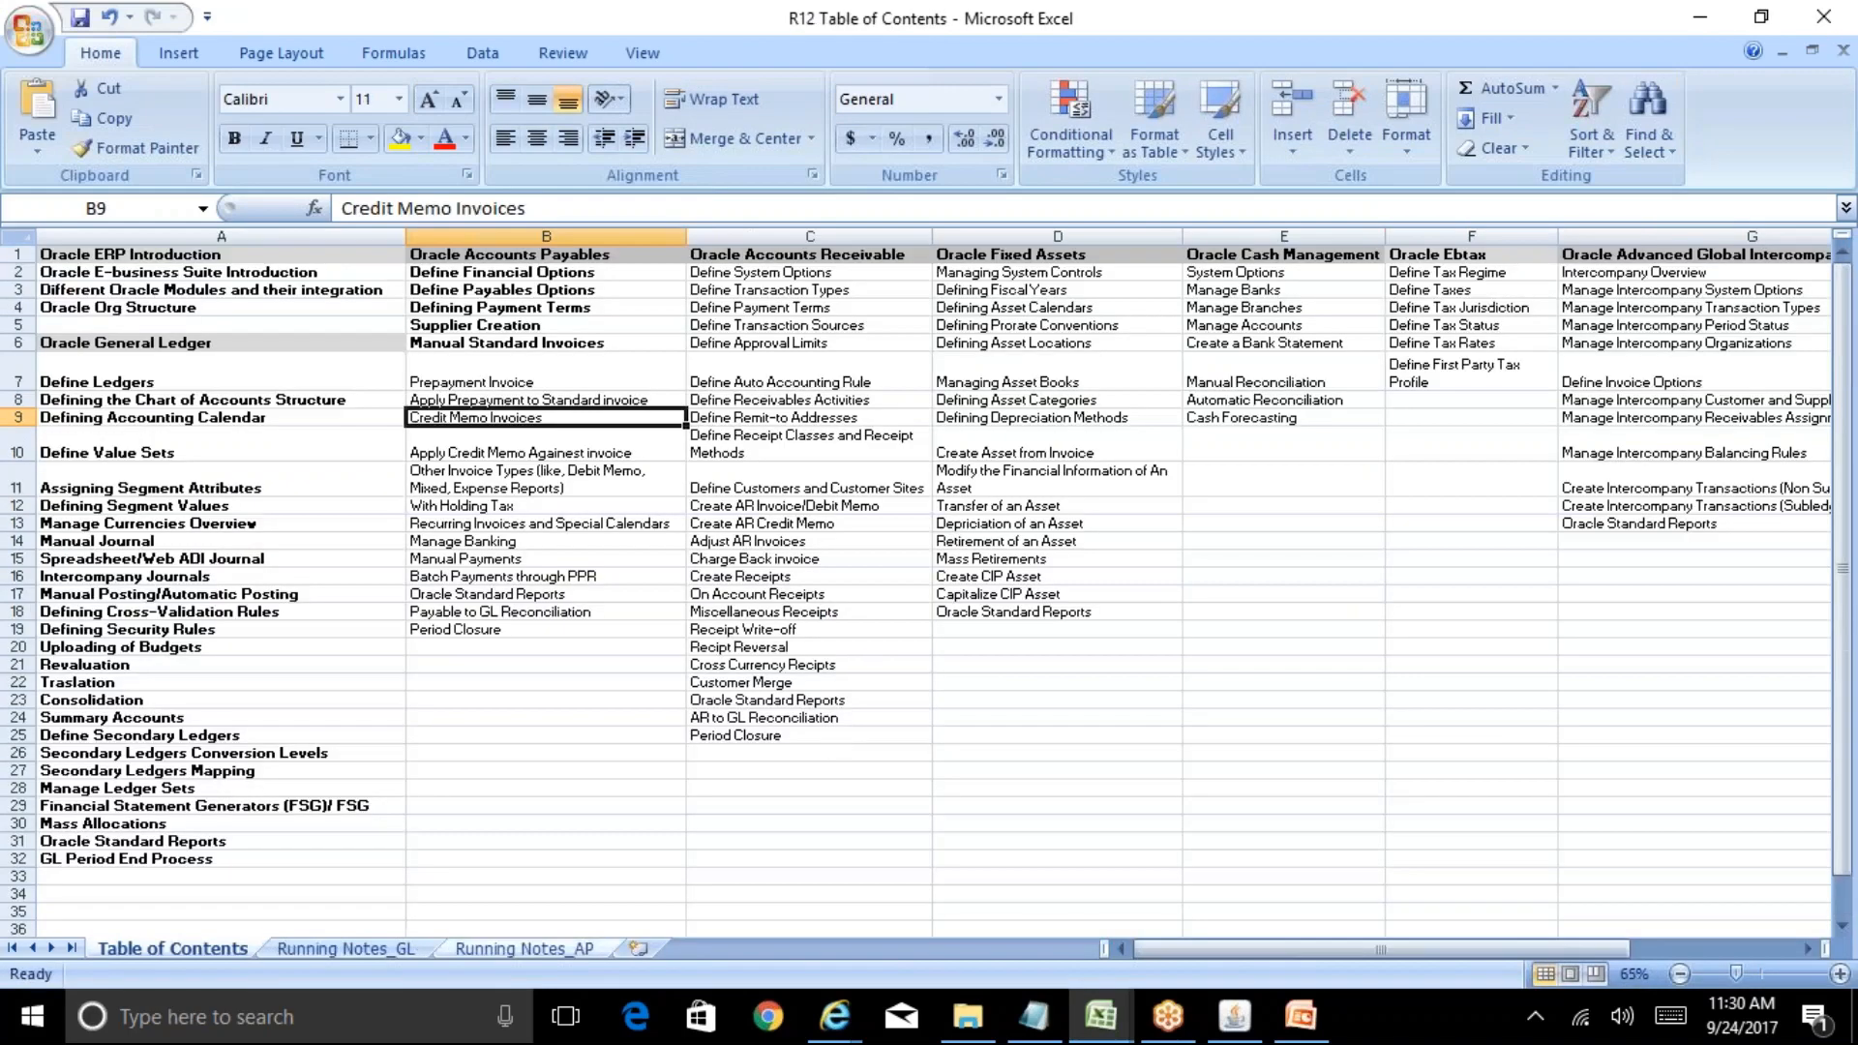
left_click(522, 950)
left_click(378, 763)
key("Down")
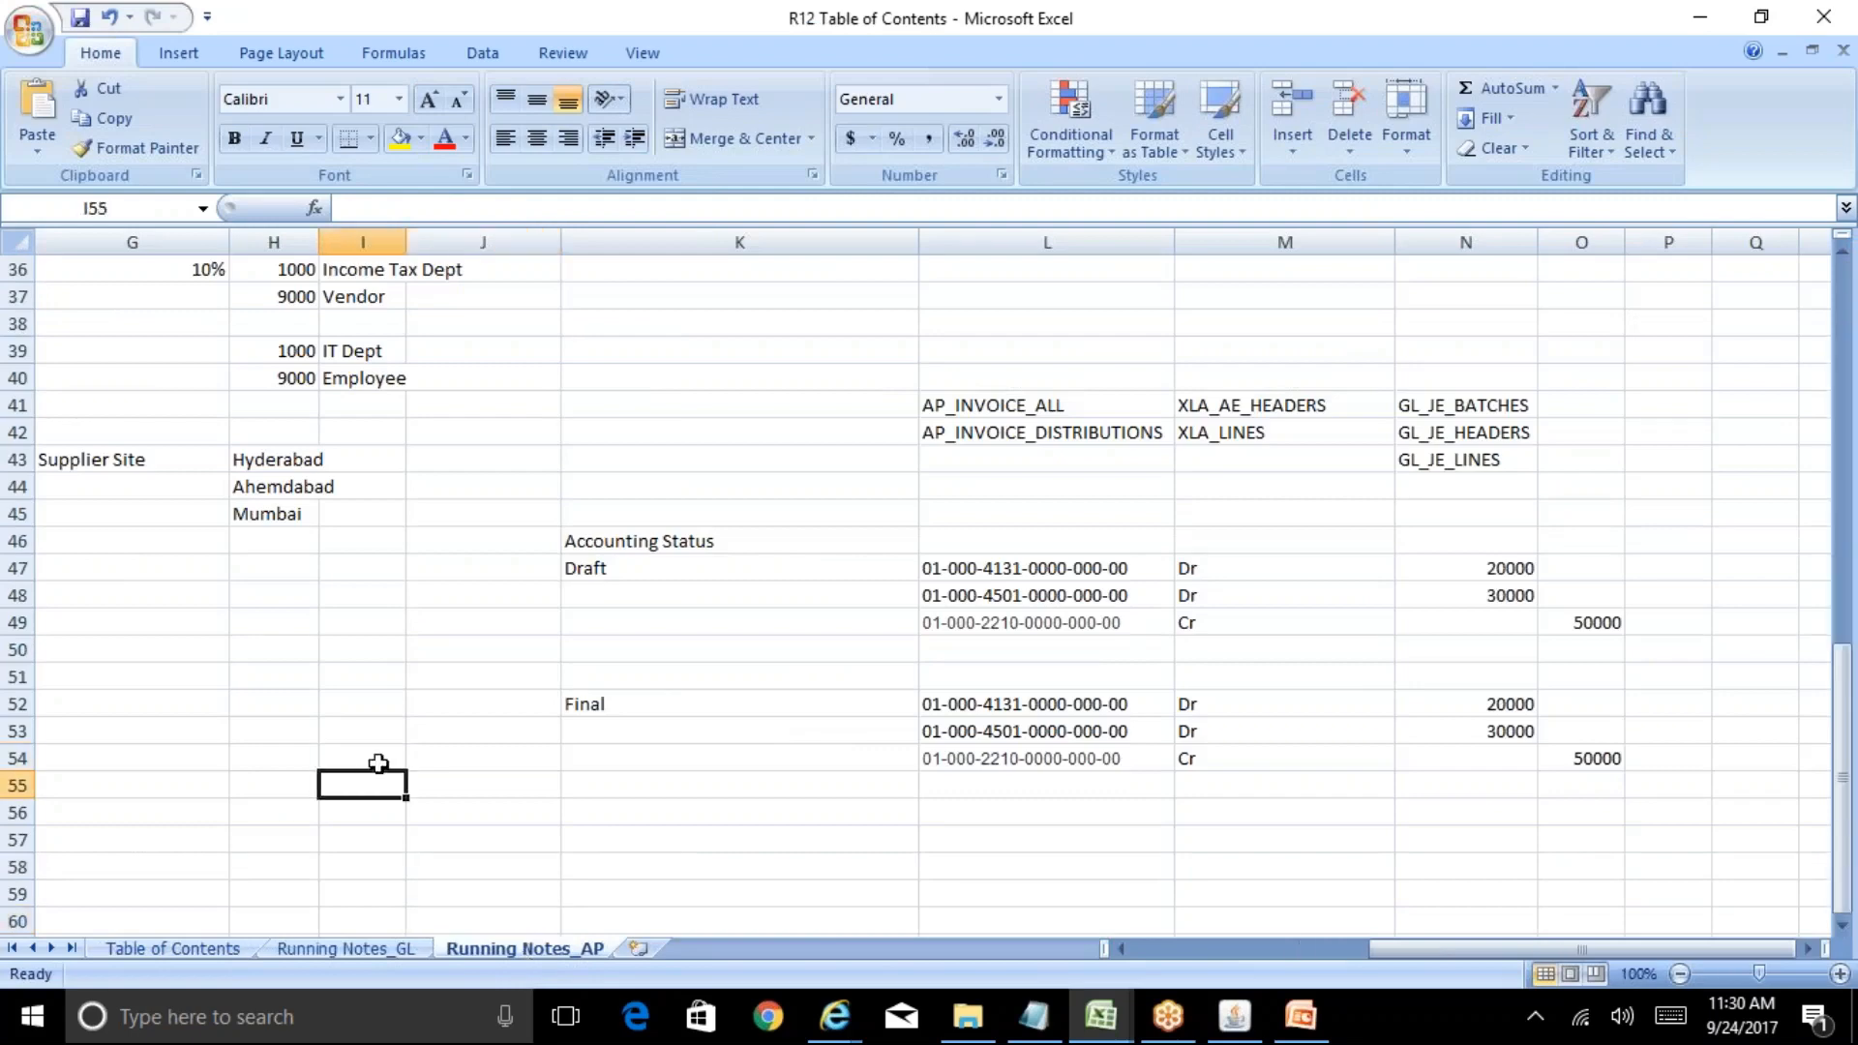
key("Down")
key("Up")
type("1000")
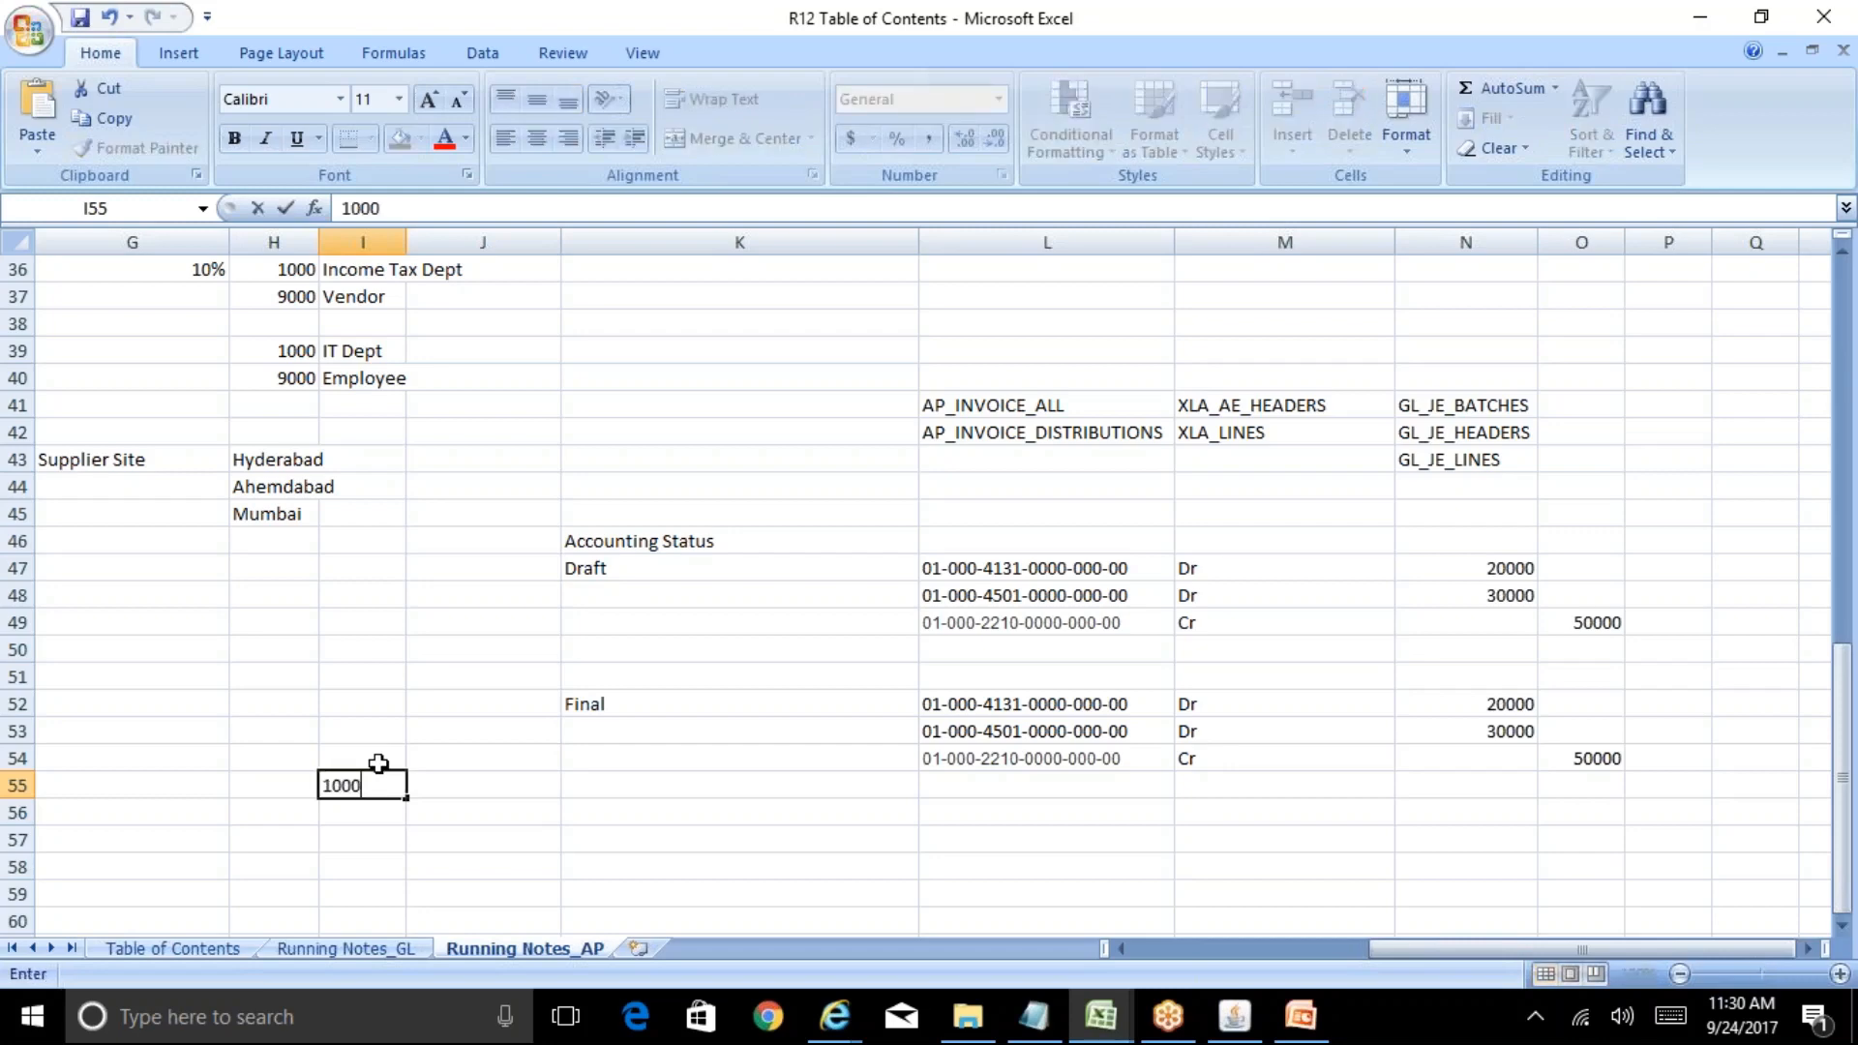
key("Escape")
type("100000")
key("Return")
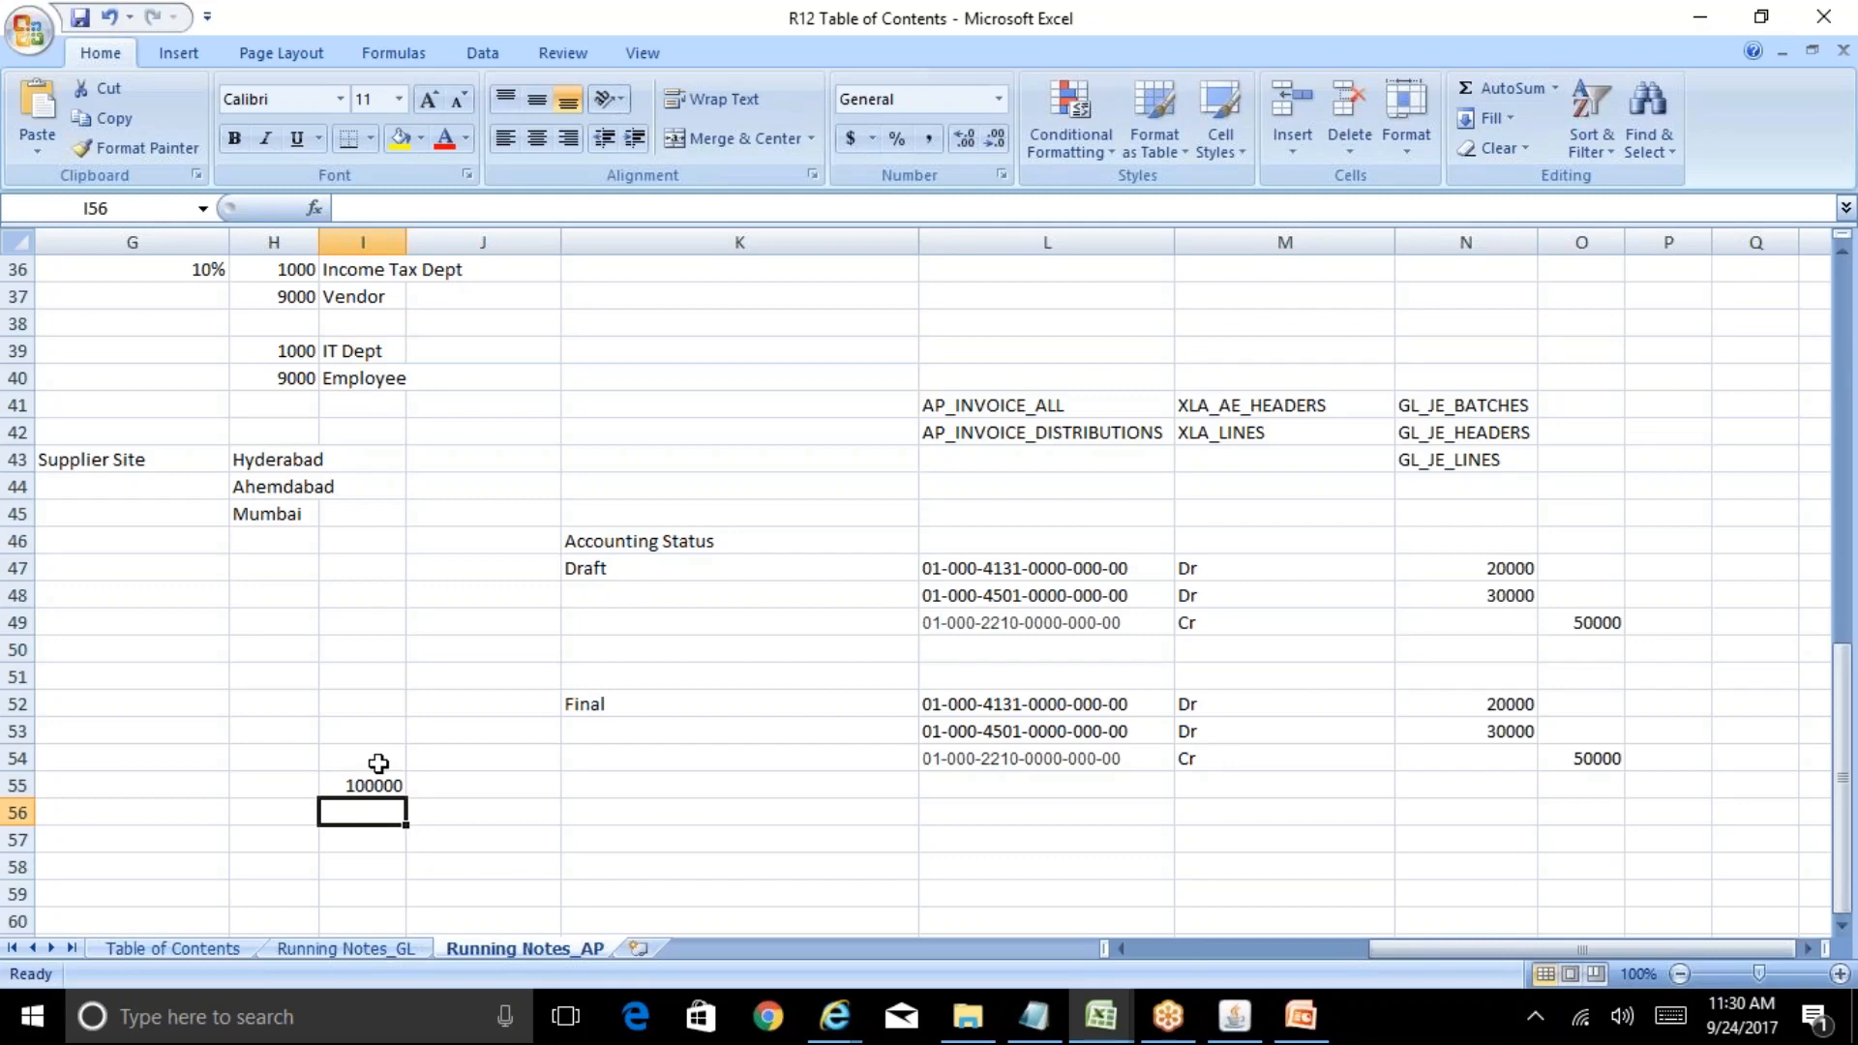
Enter -10000 in cell J56 and label that row Memo in cell H56
key("Right")
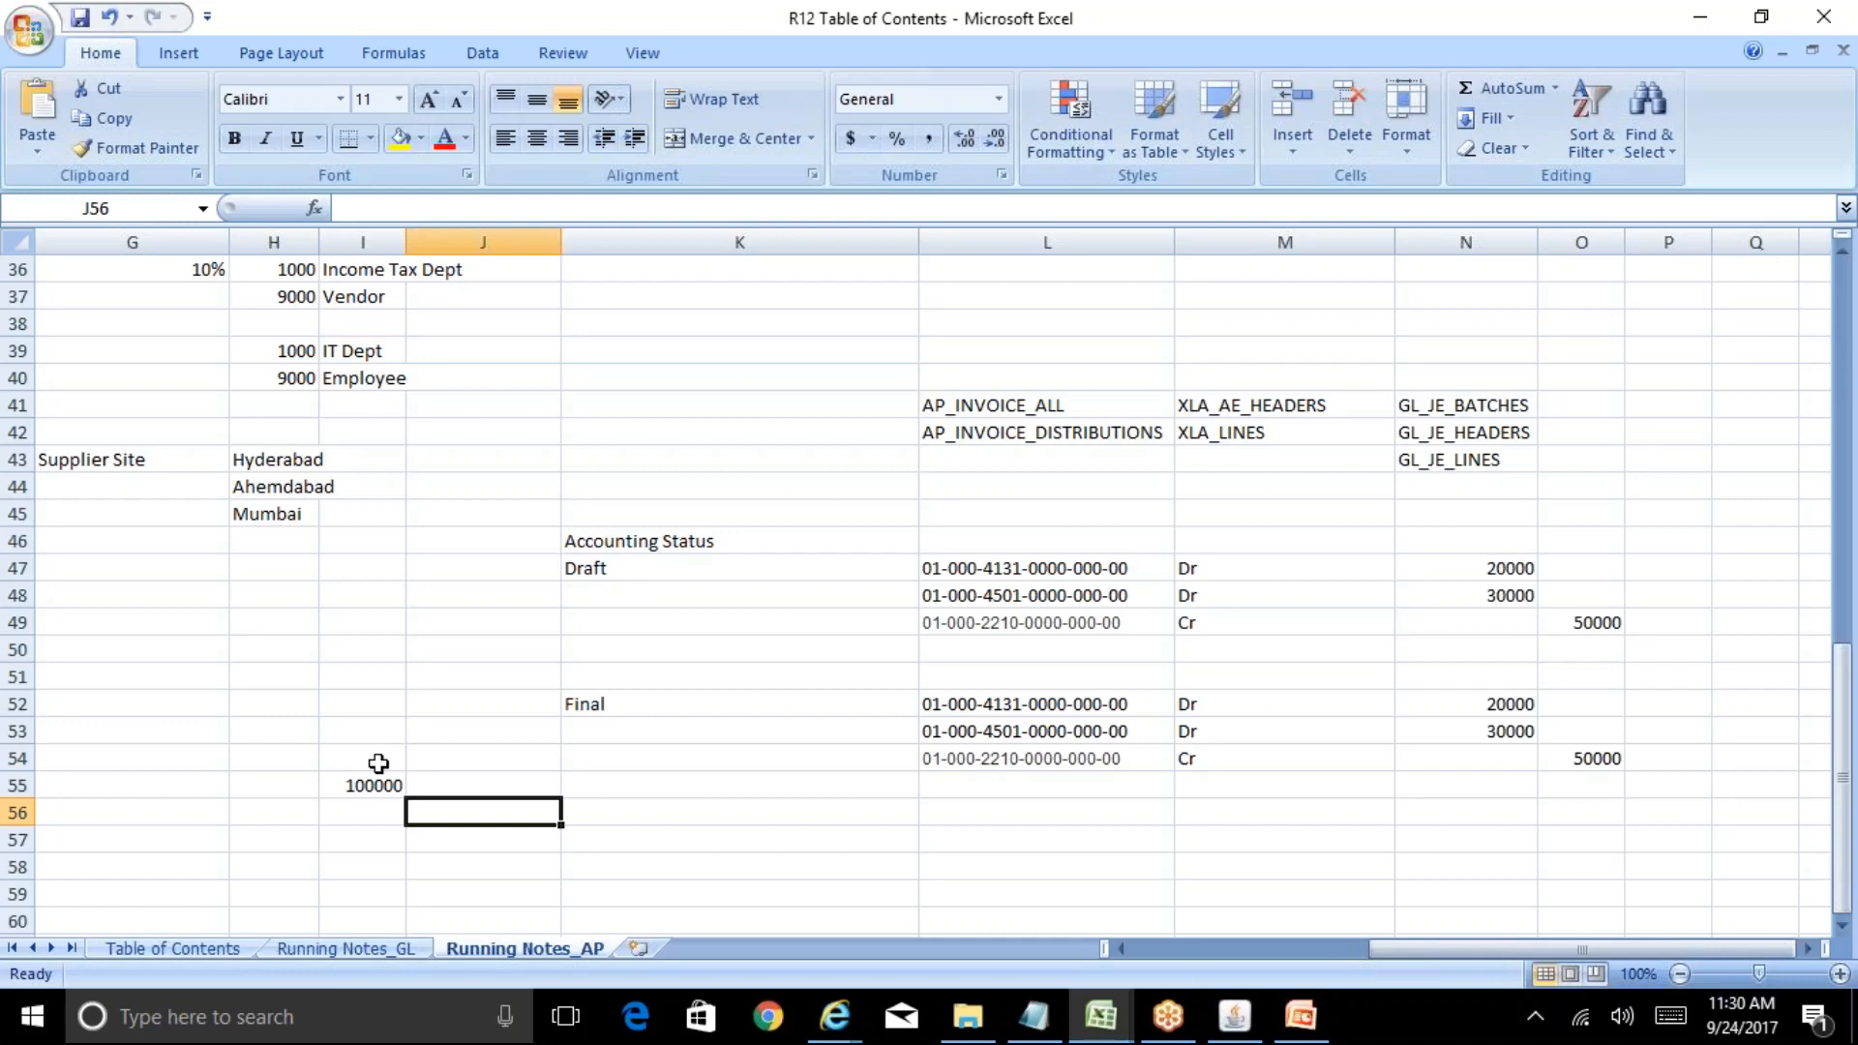
type("-10000")
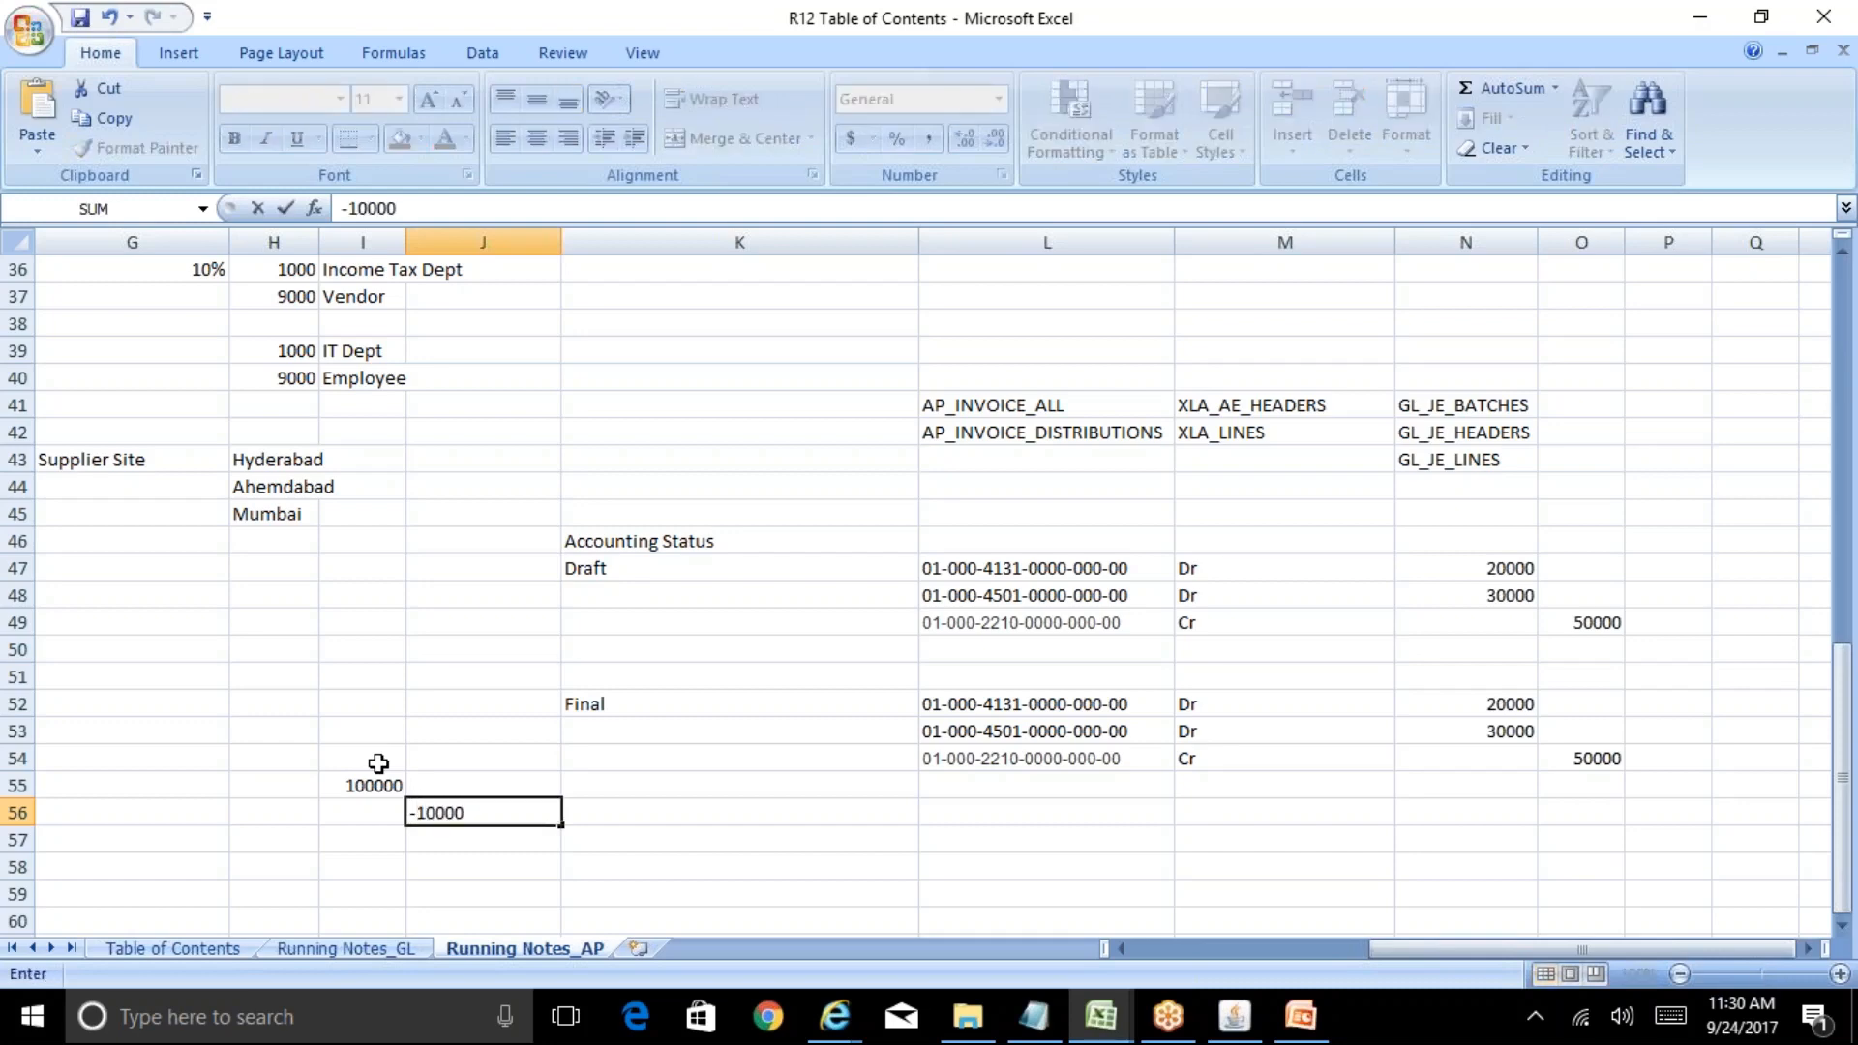
key("Return")
key("Up")
key("Left")
key("Left")
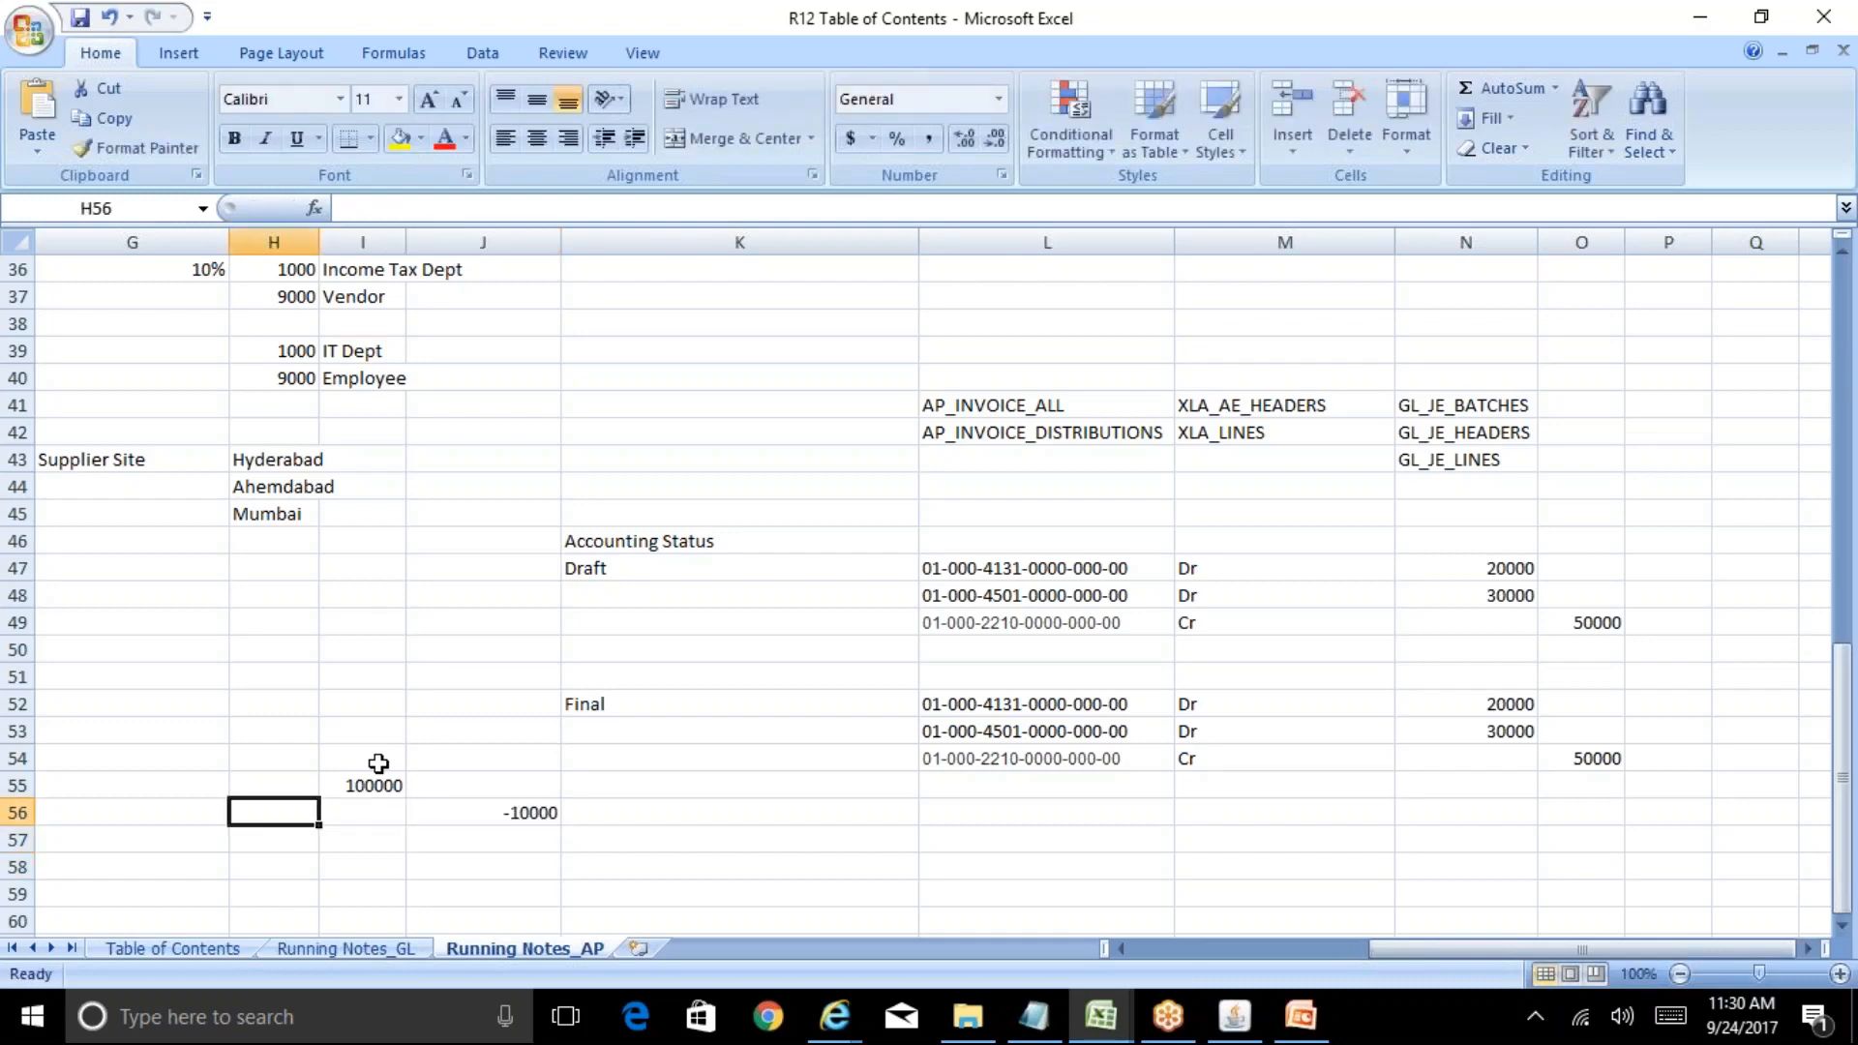
type("Memo")
key("Return")
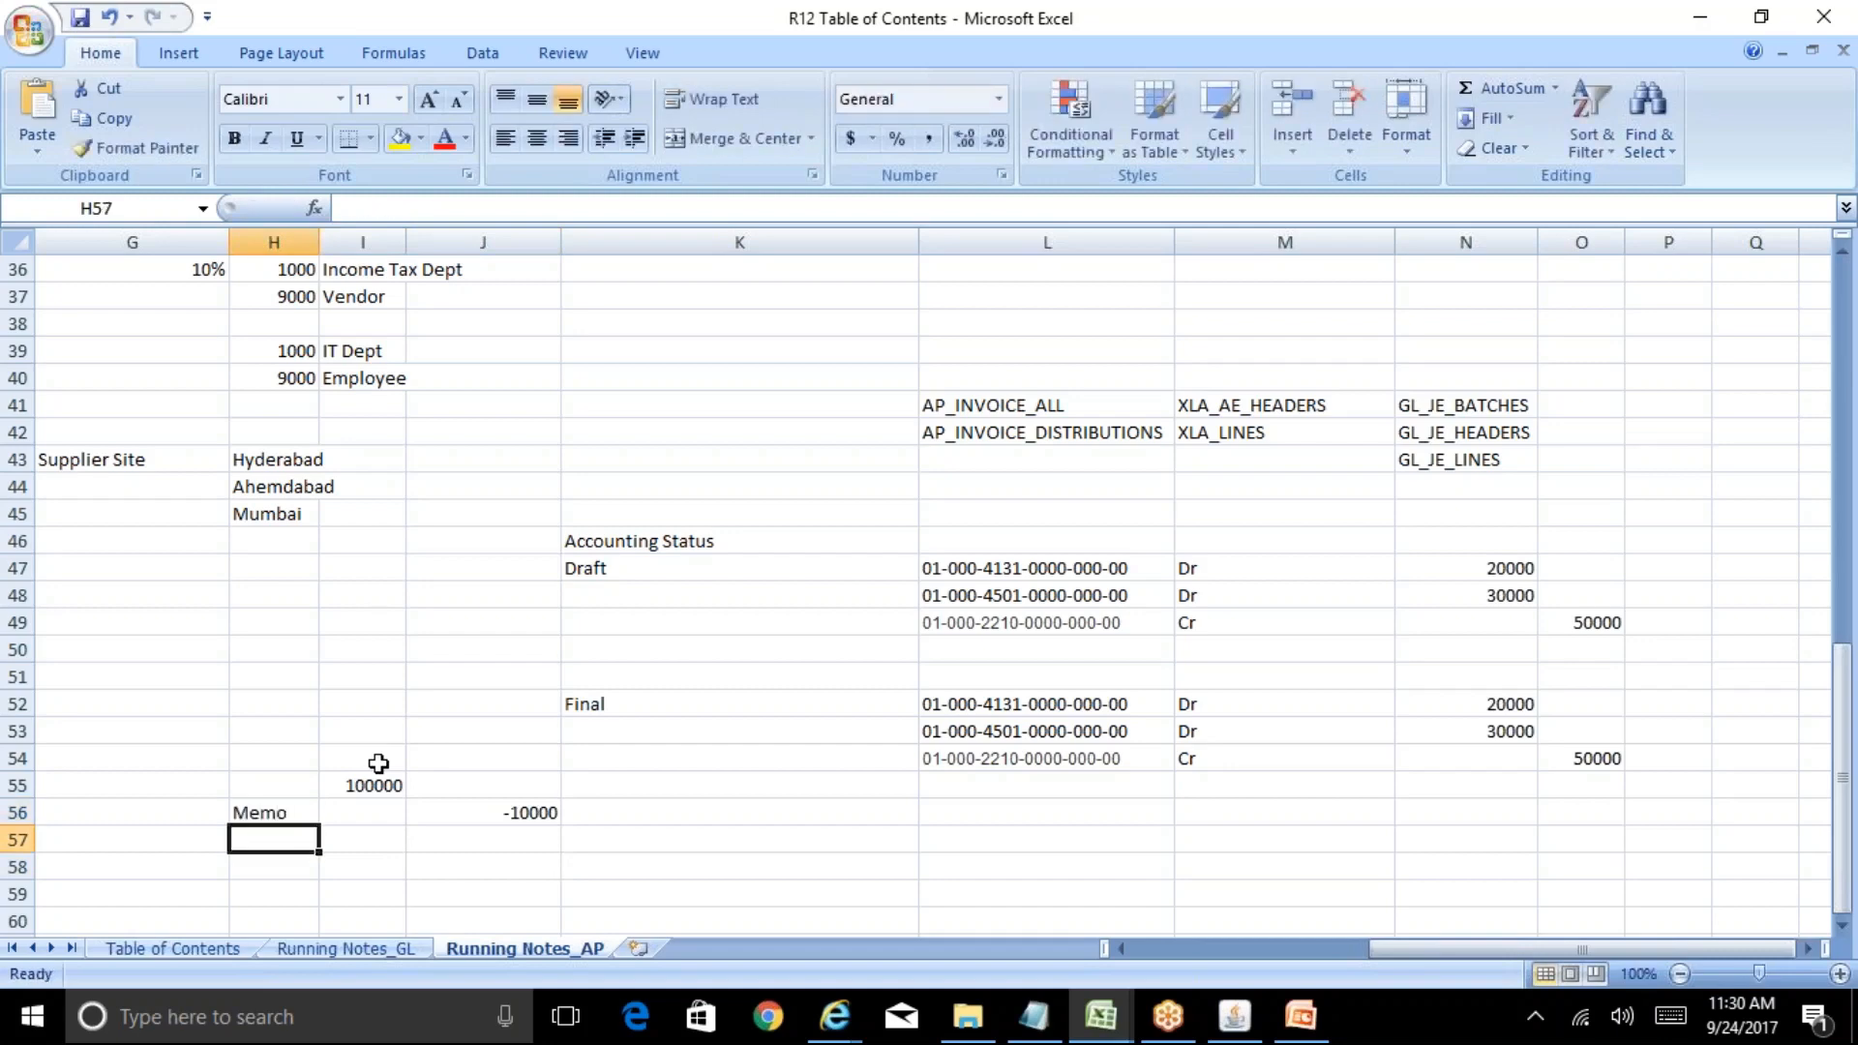
Enter 100000 in cell K55 as the invoice amount of a second example
key("Up")
key("Up")
key("Right")
key("Right")
key("Right")
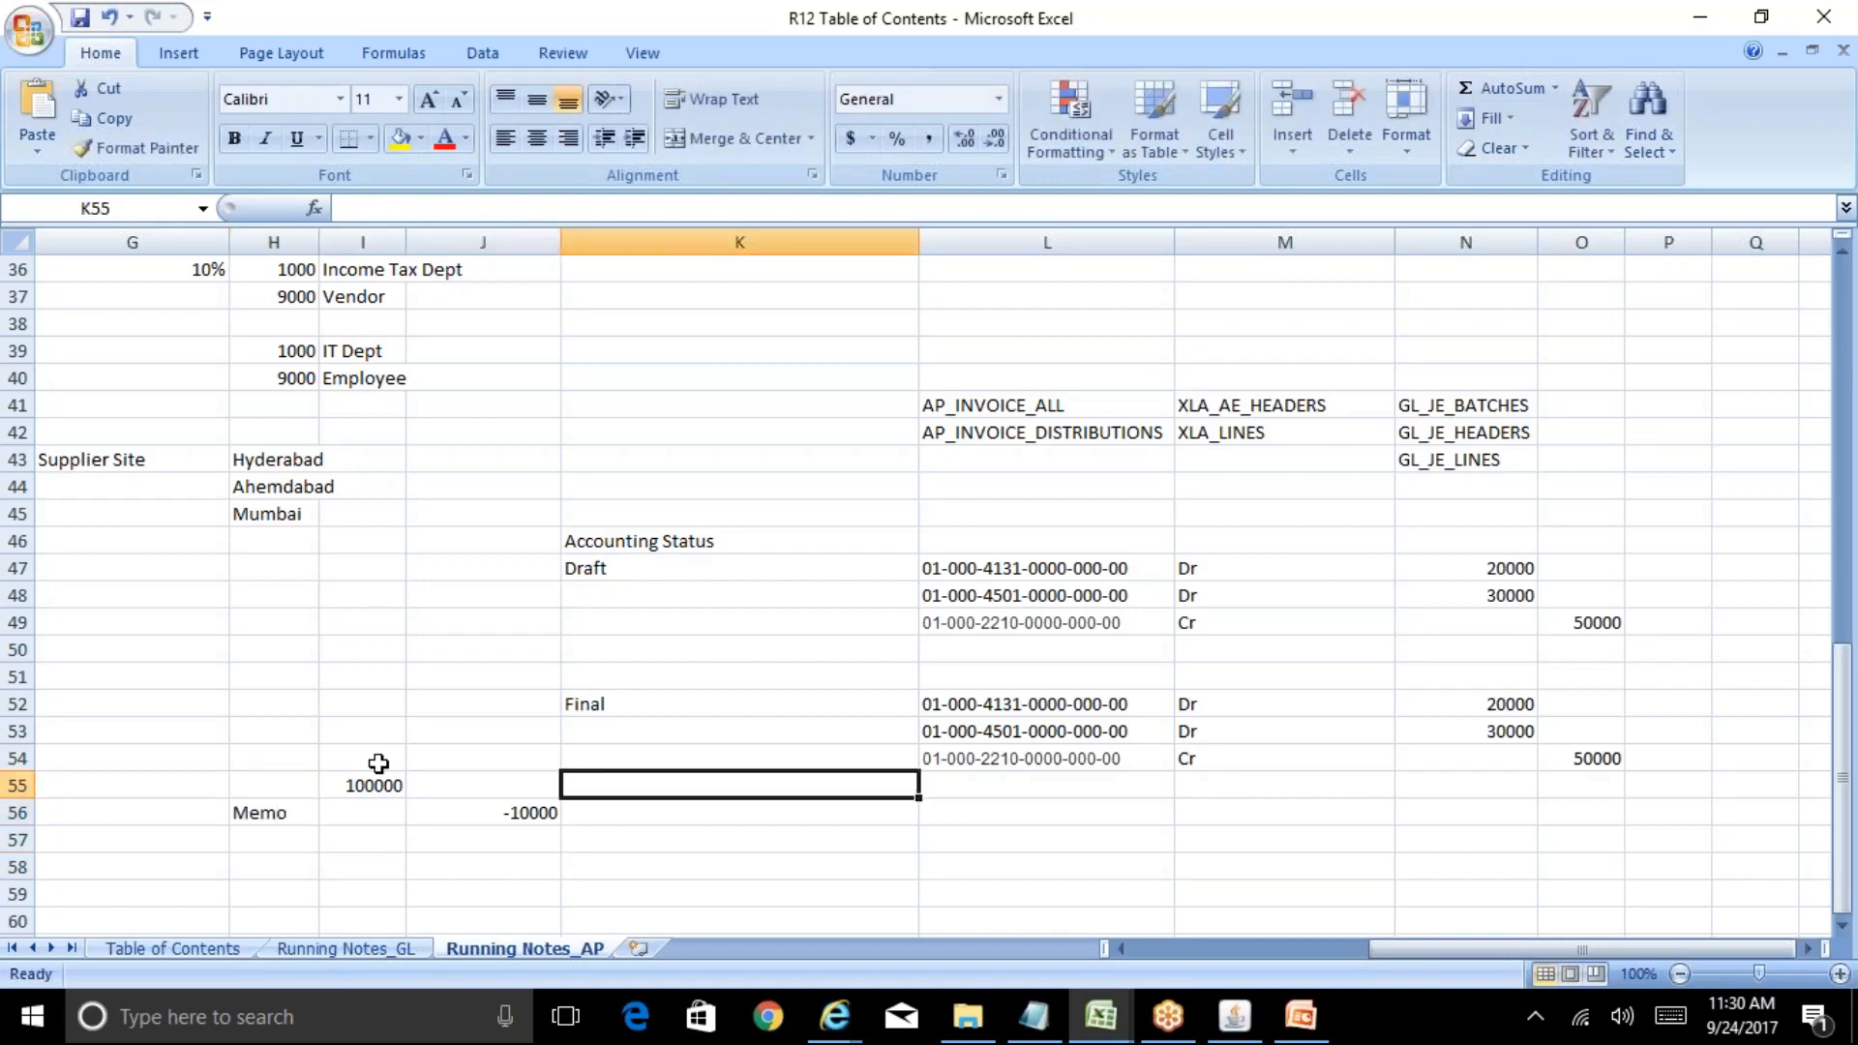
type("100000")
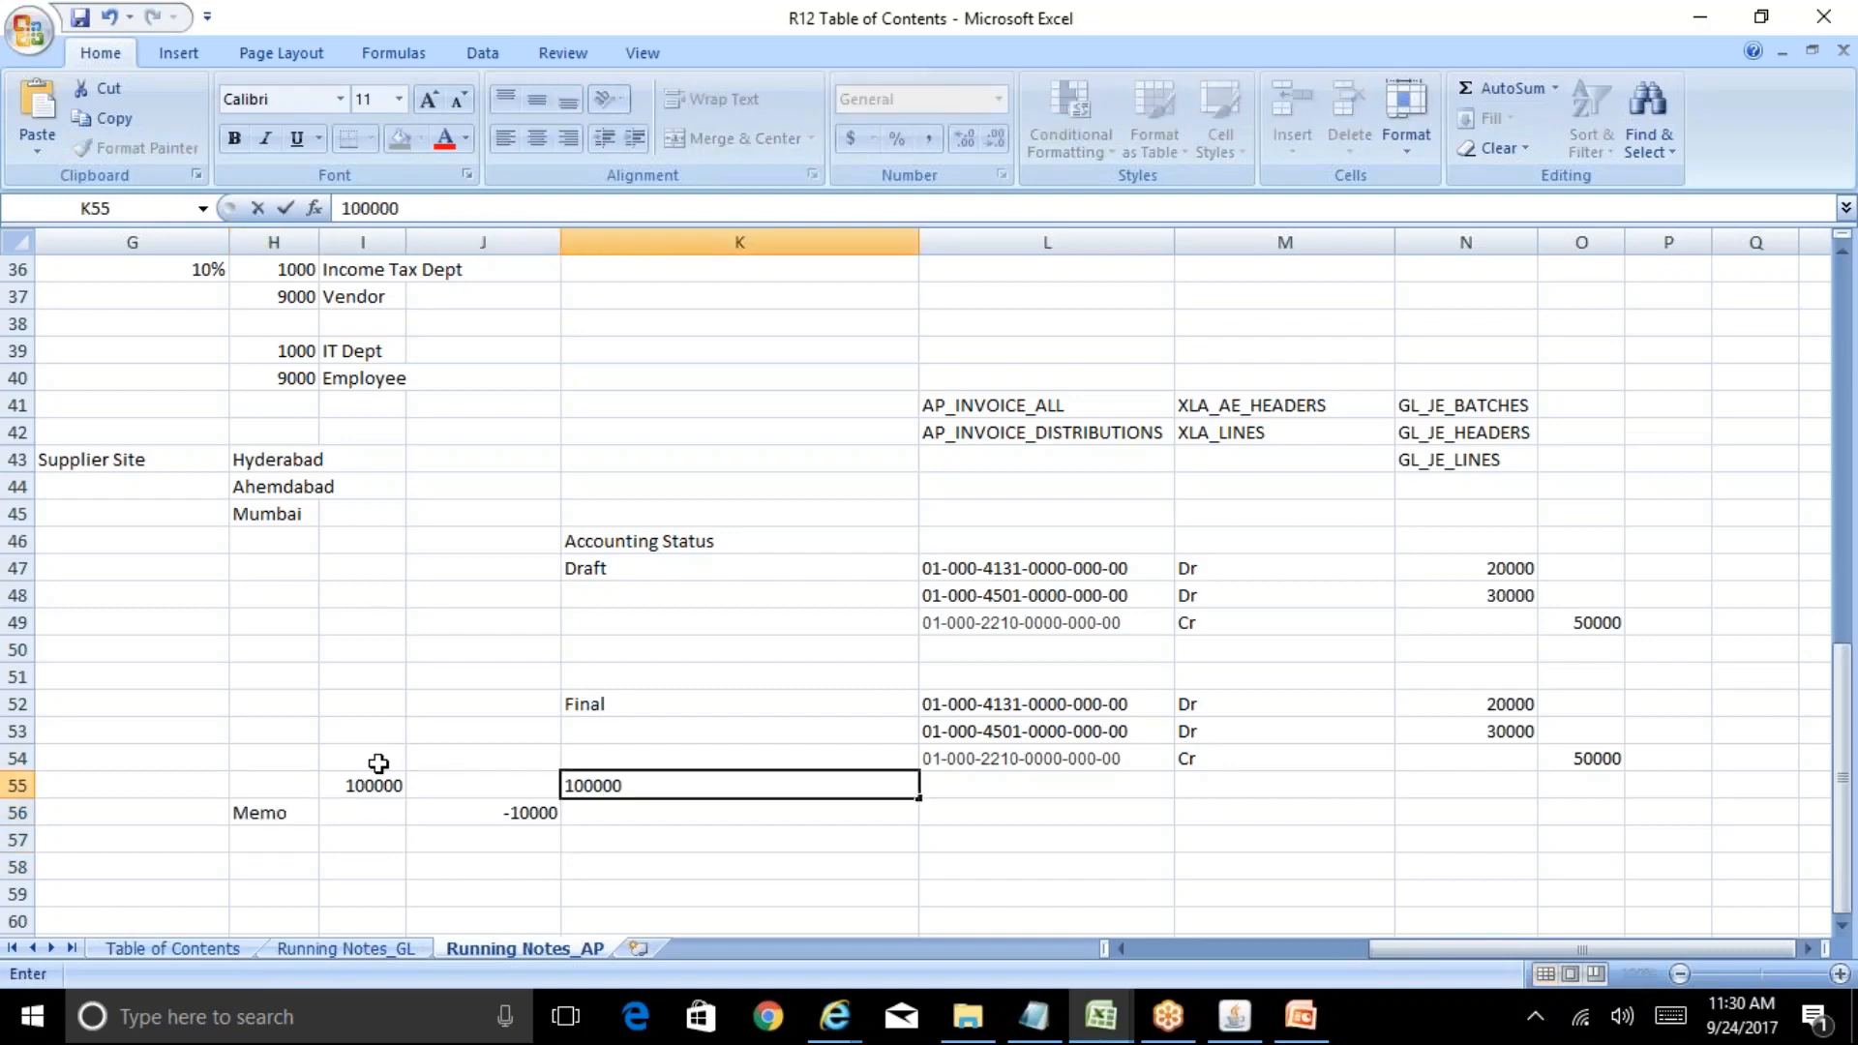
key("Return")
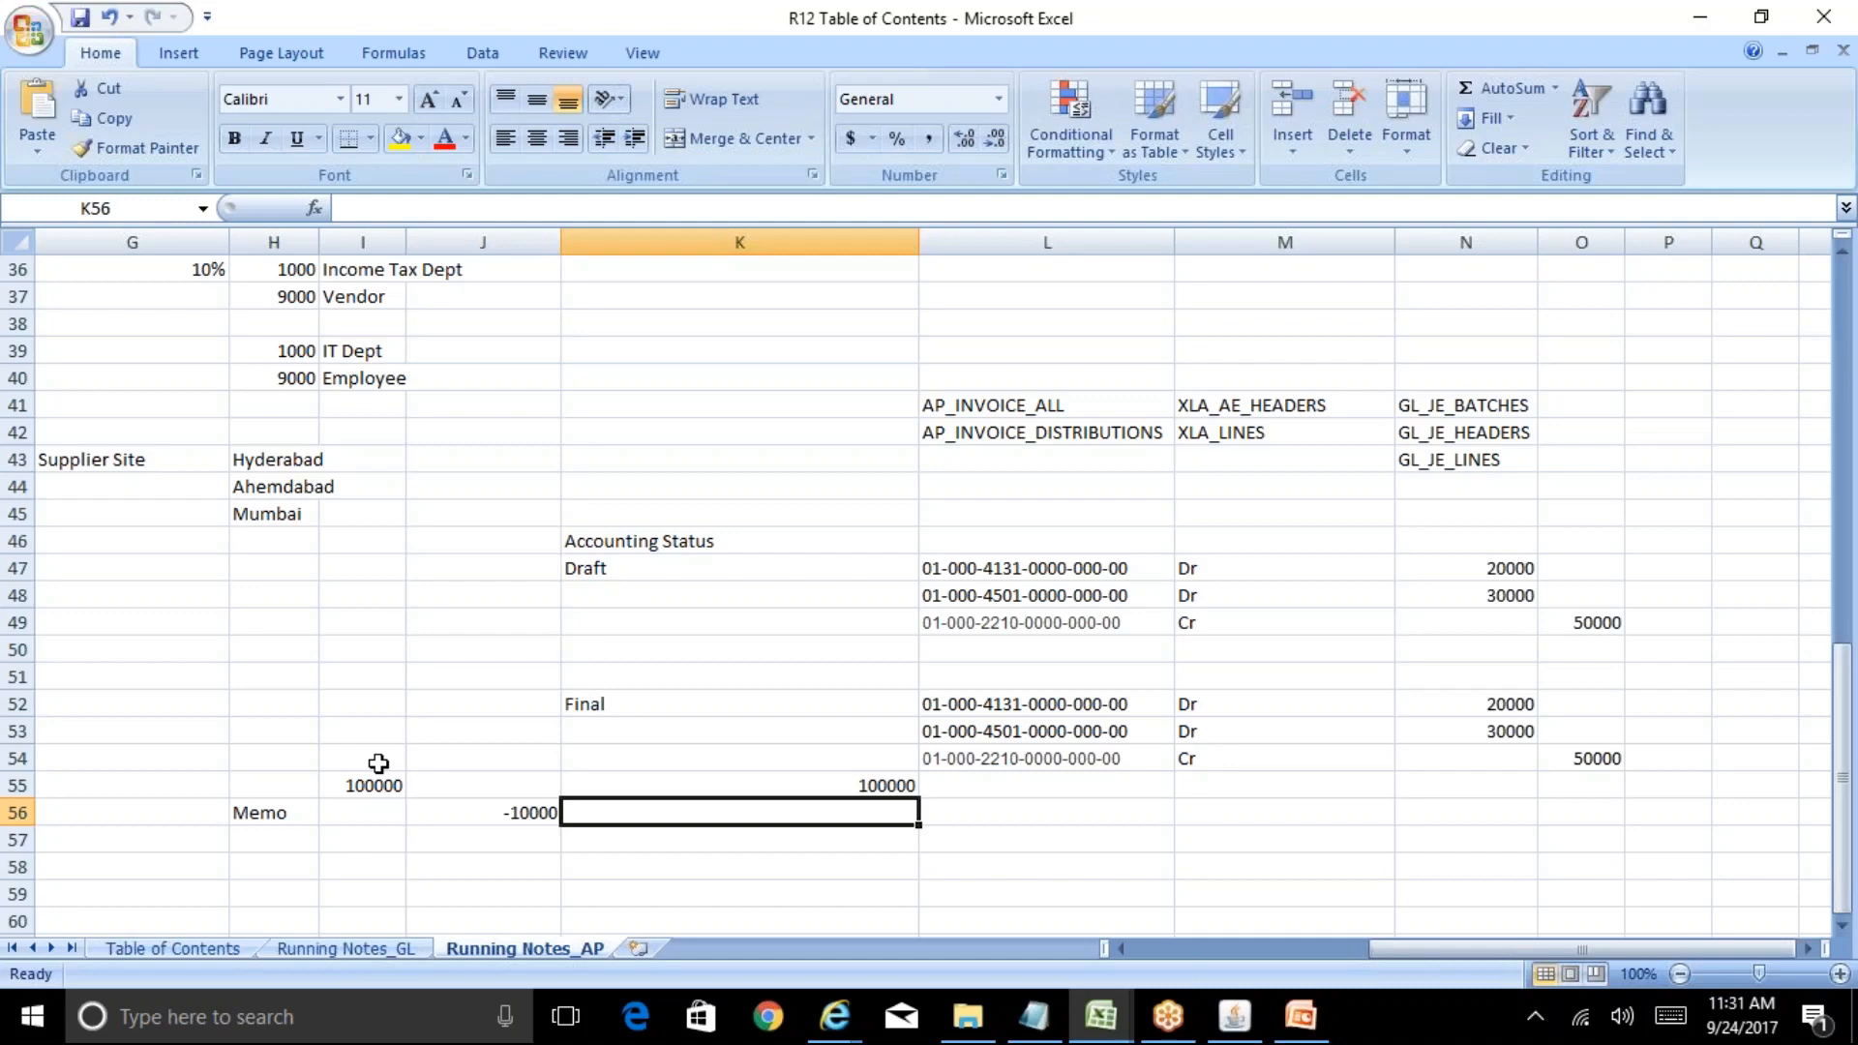
Enter -5000 in cell L56 and label it Credit Memo in cell K56
key("Right")
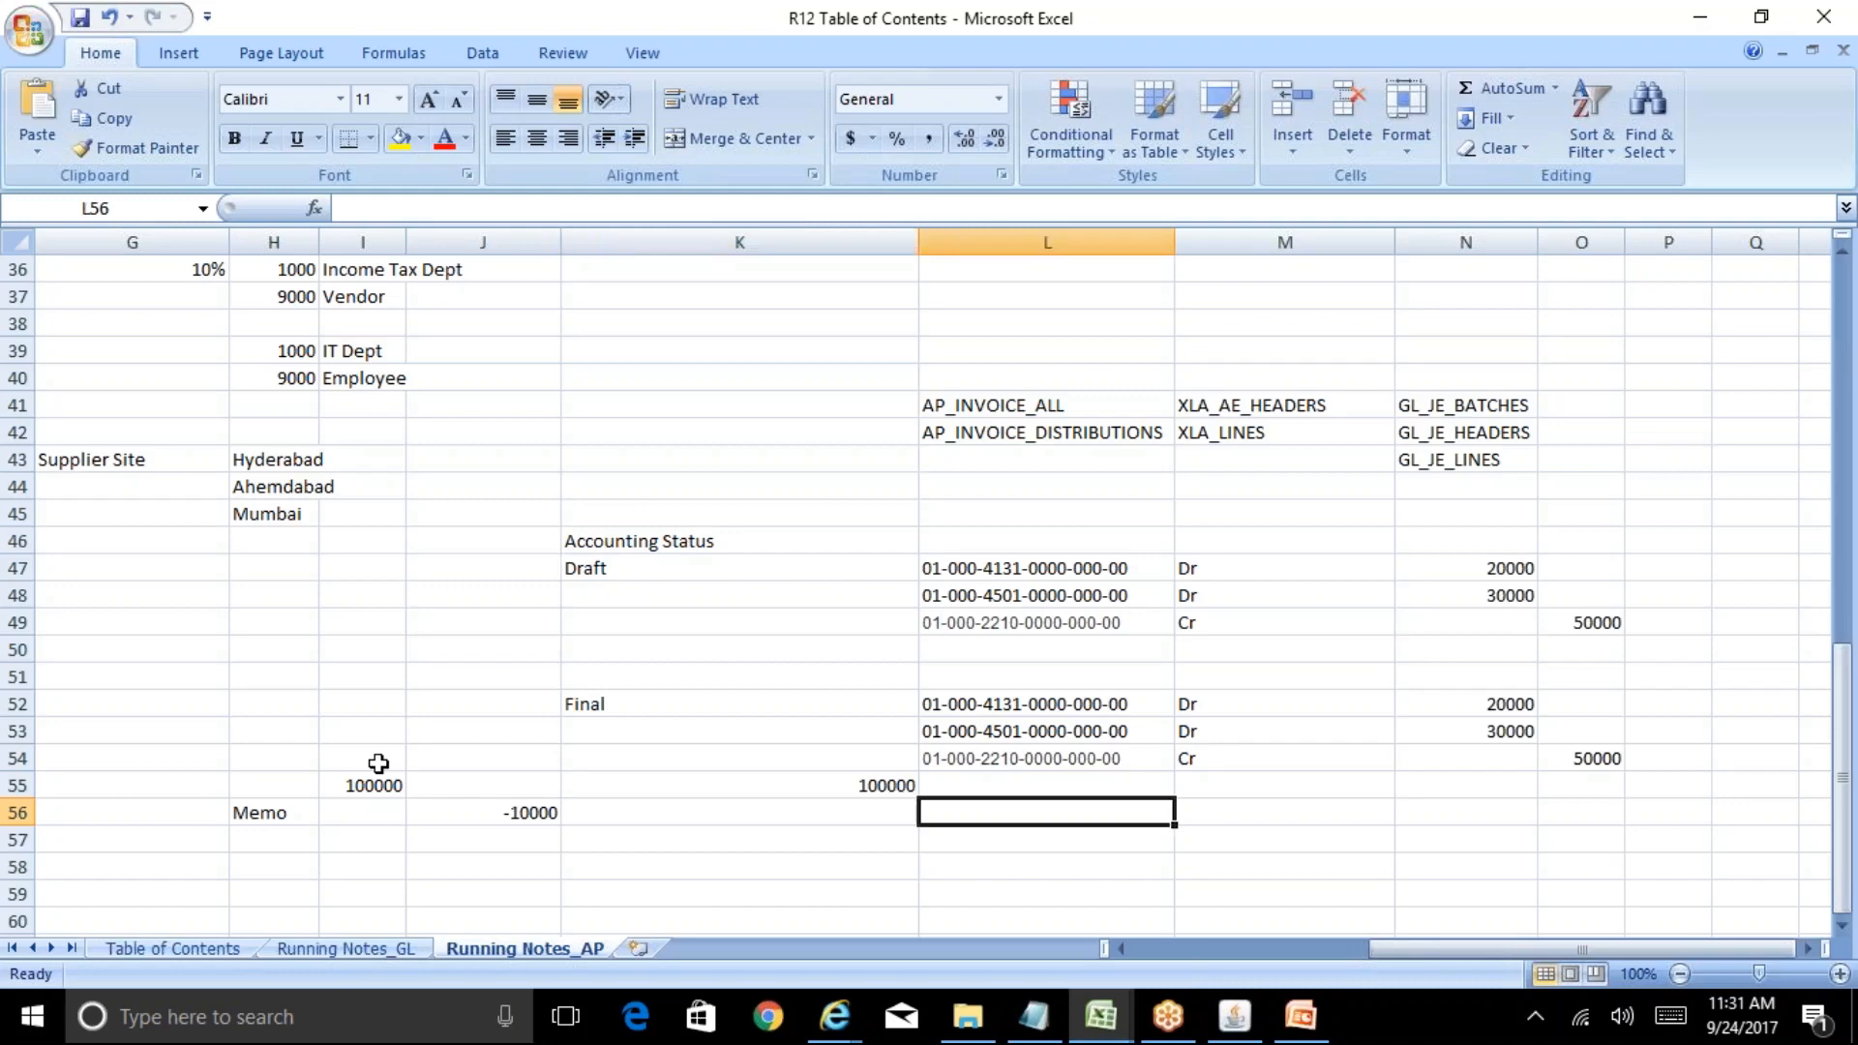
type("-5000")
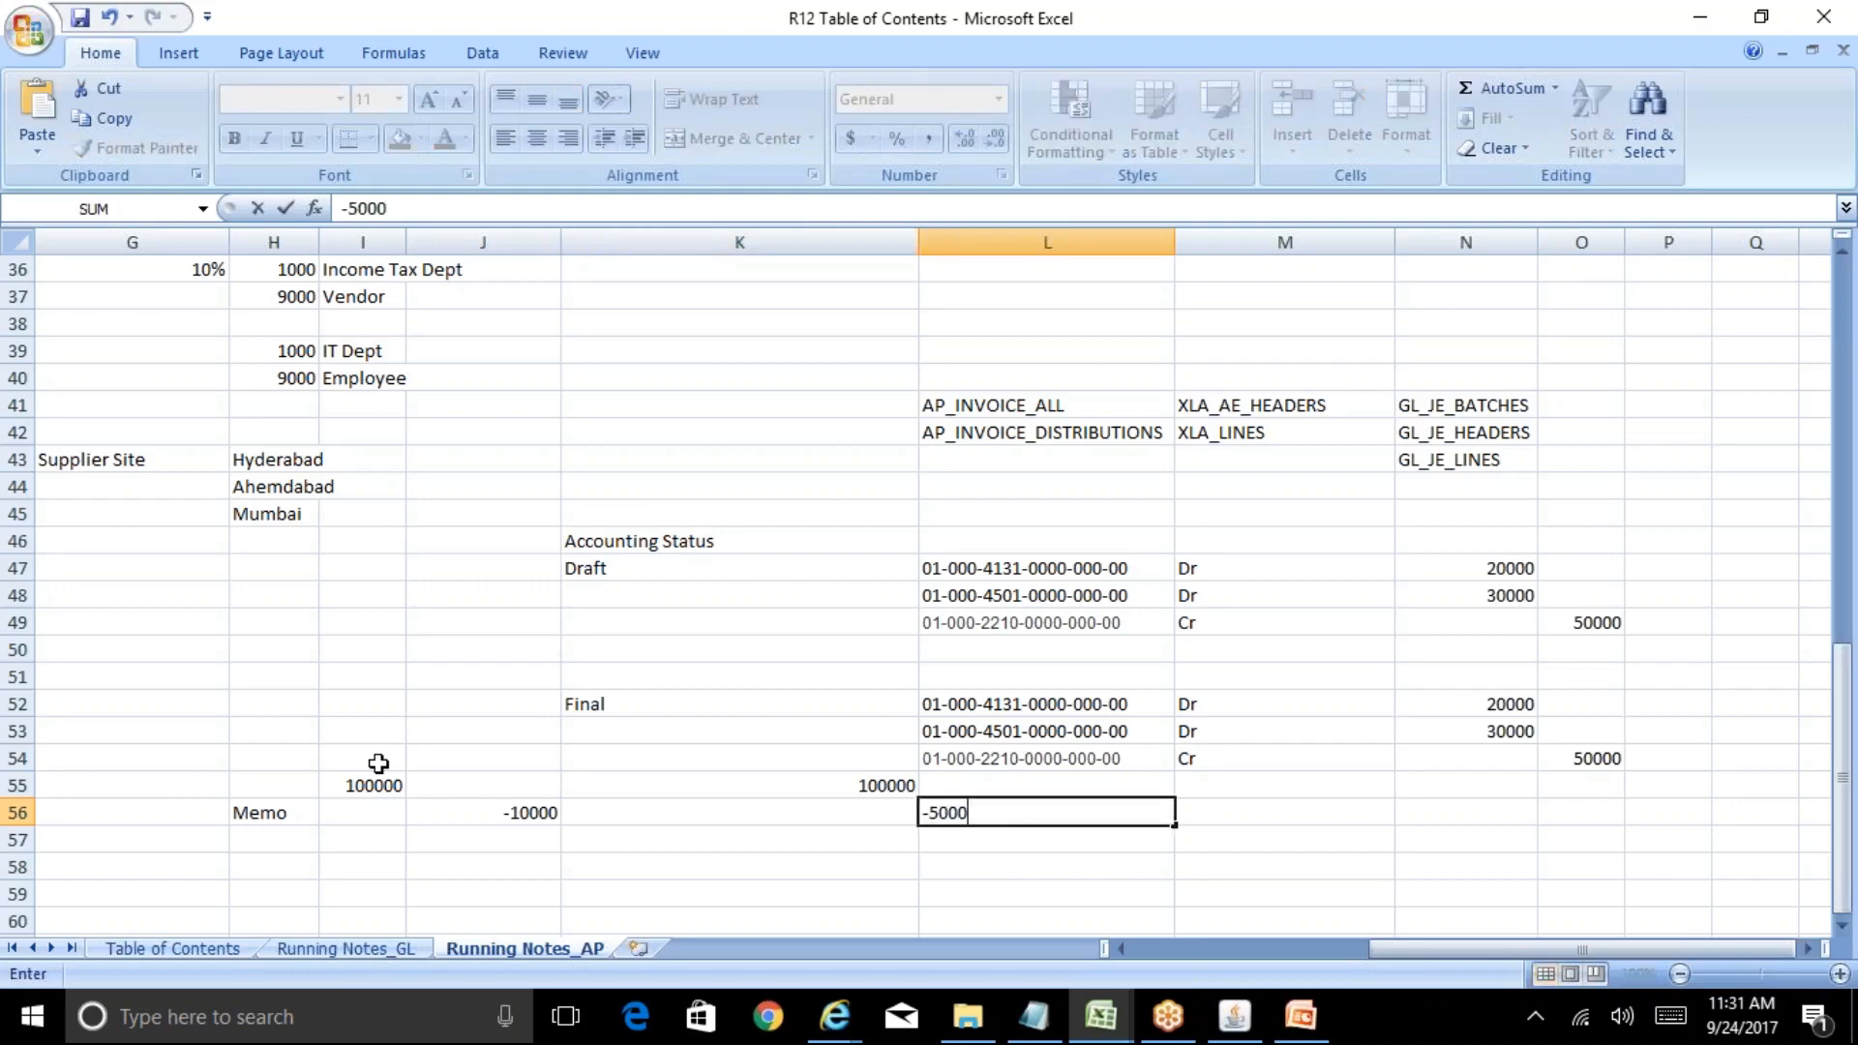
key("Left")
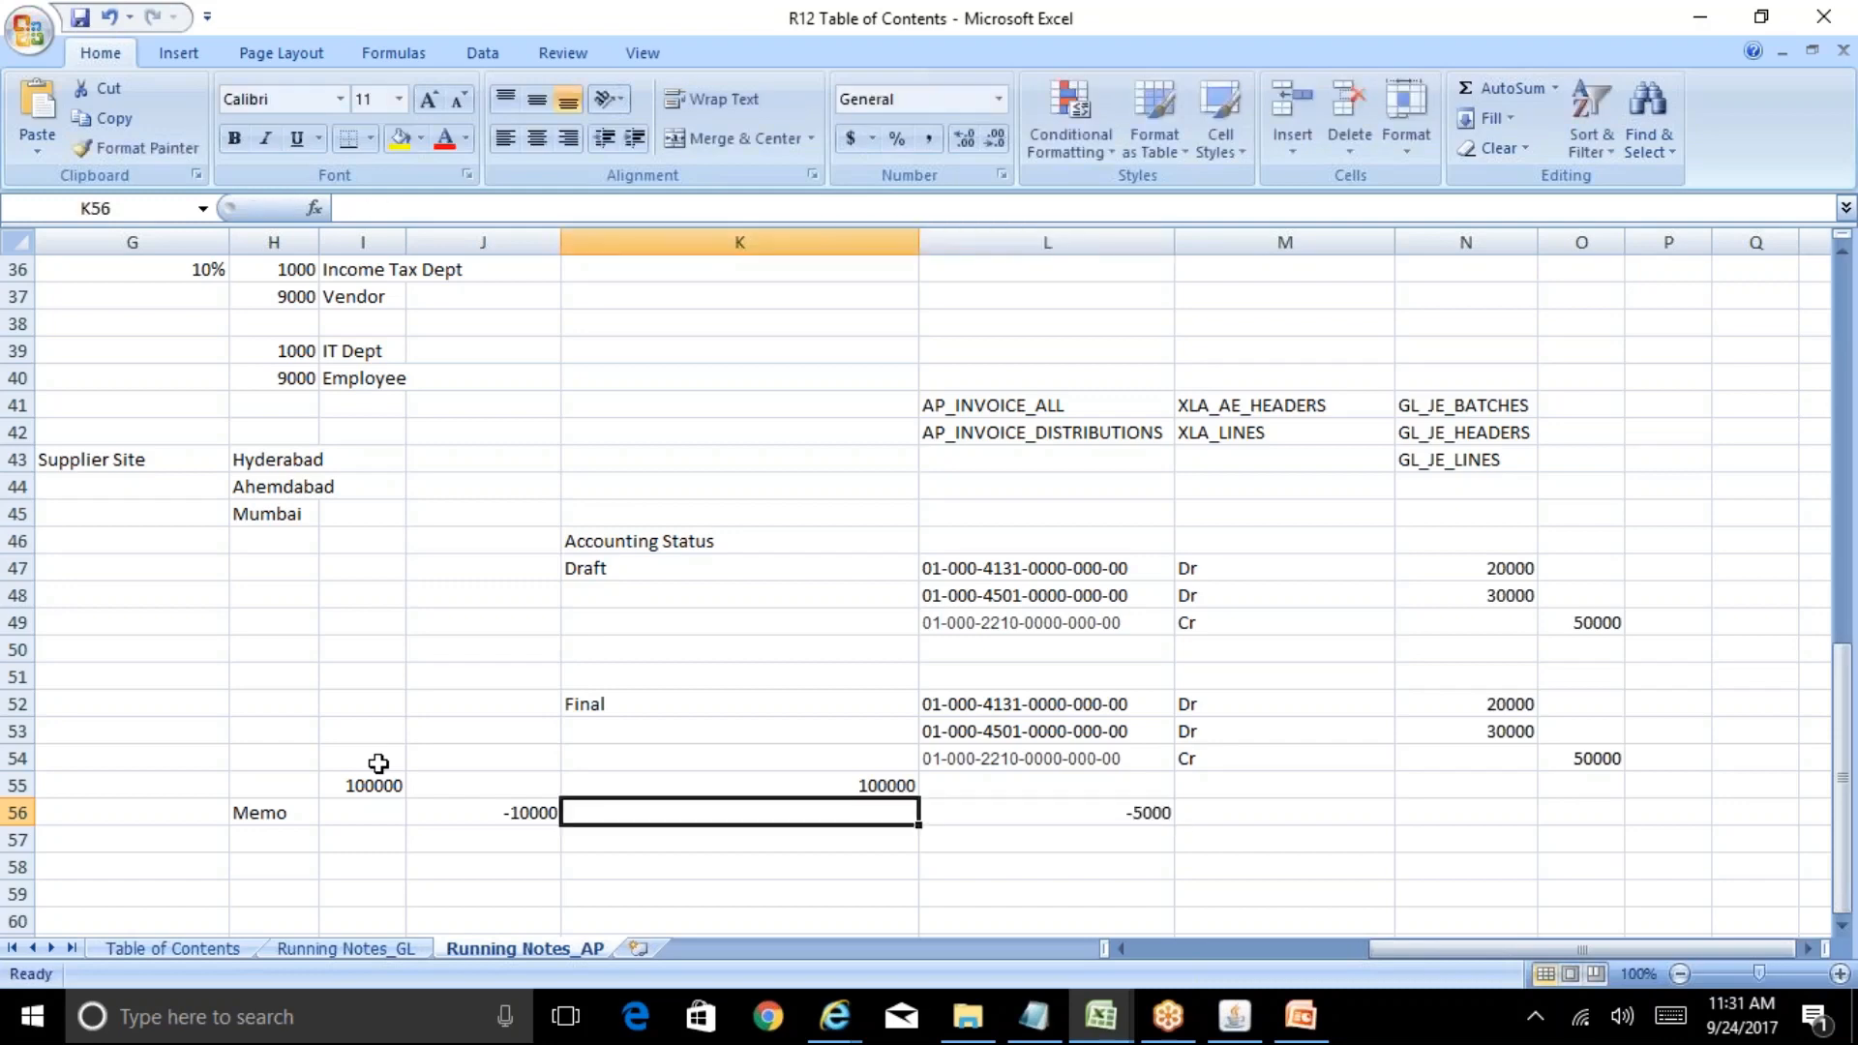
key("Up")
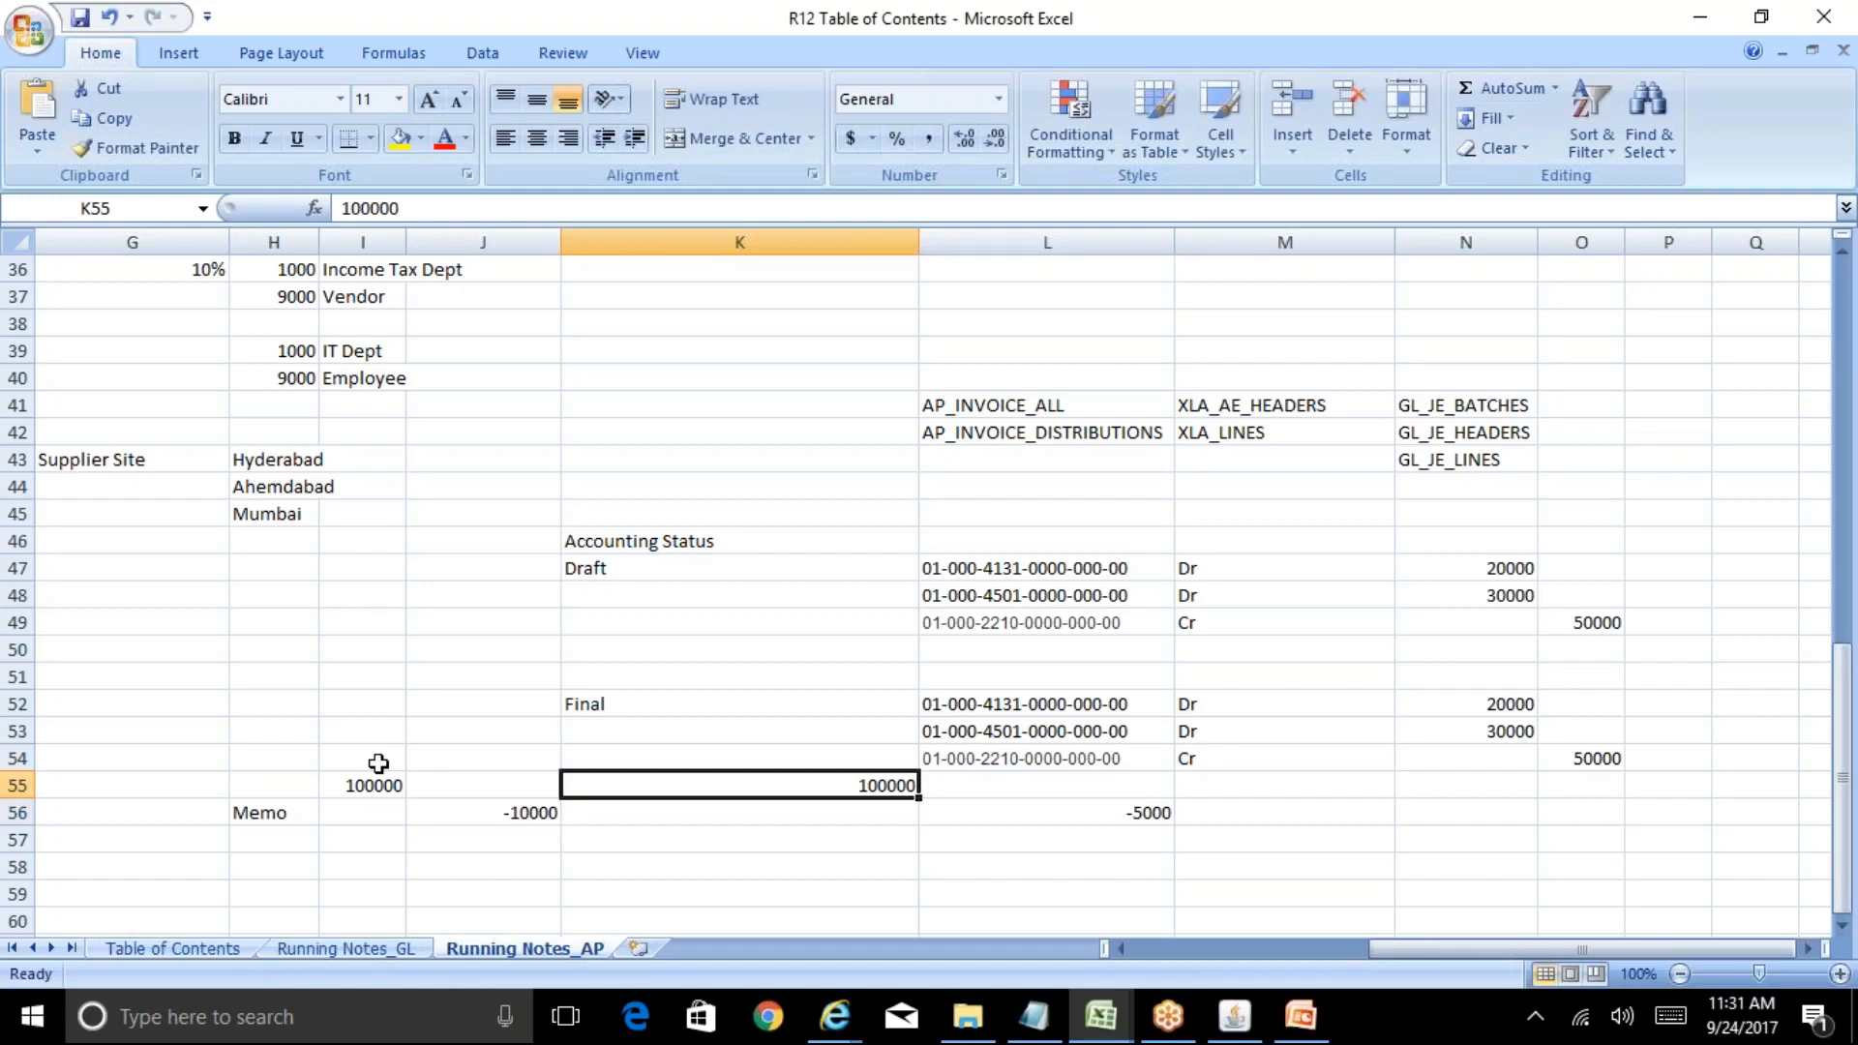
key("Down")
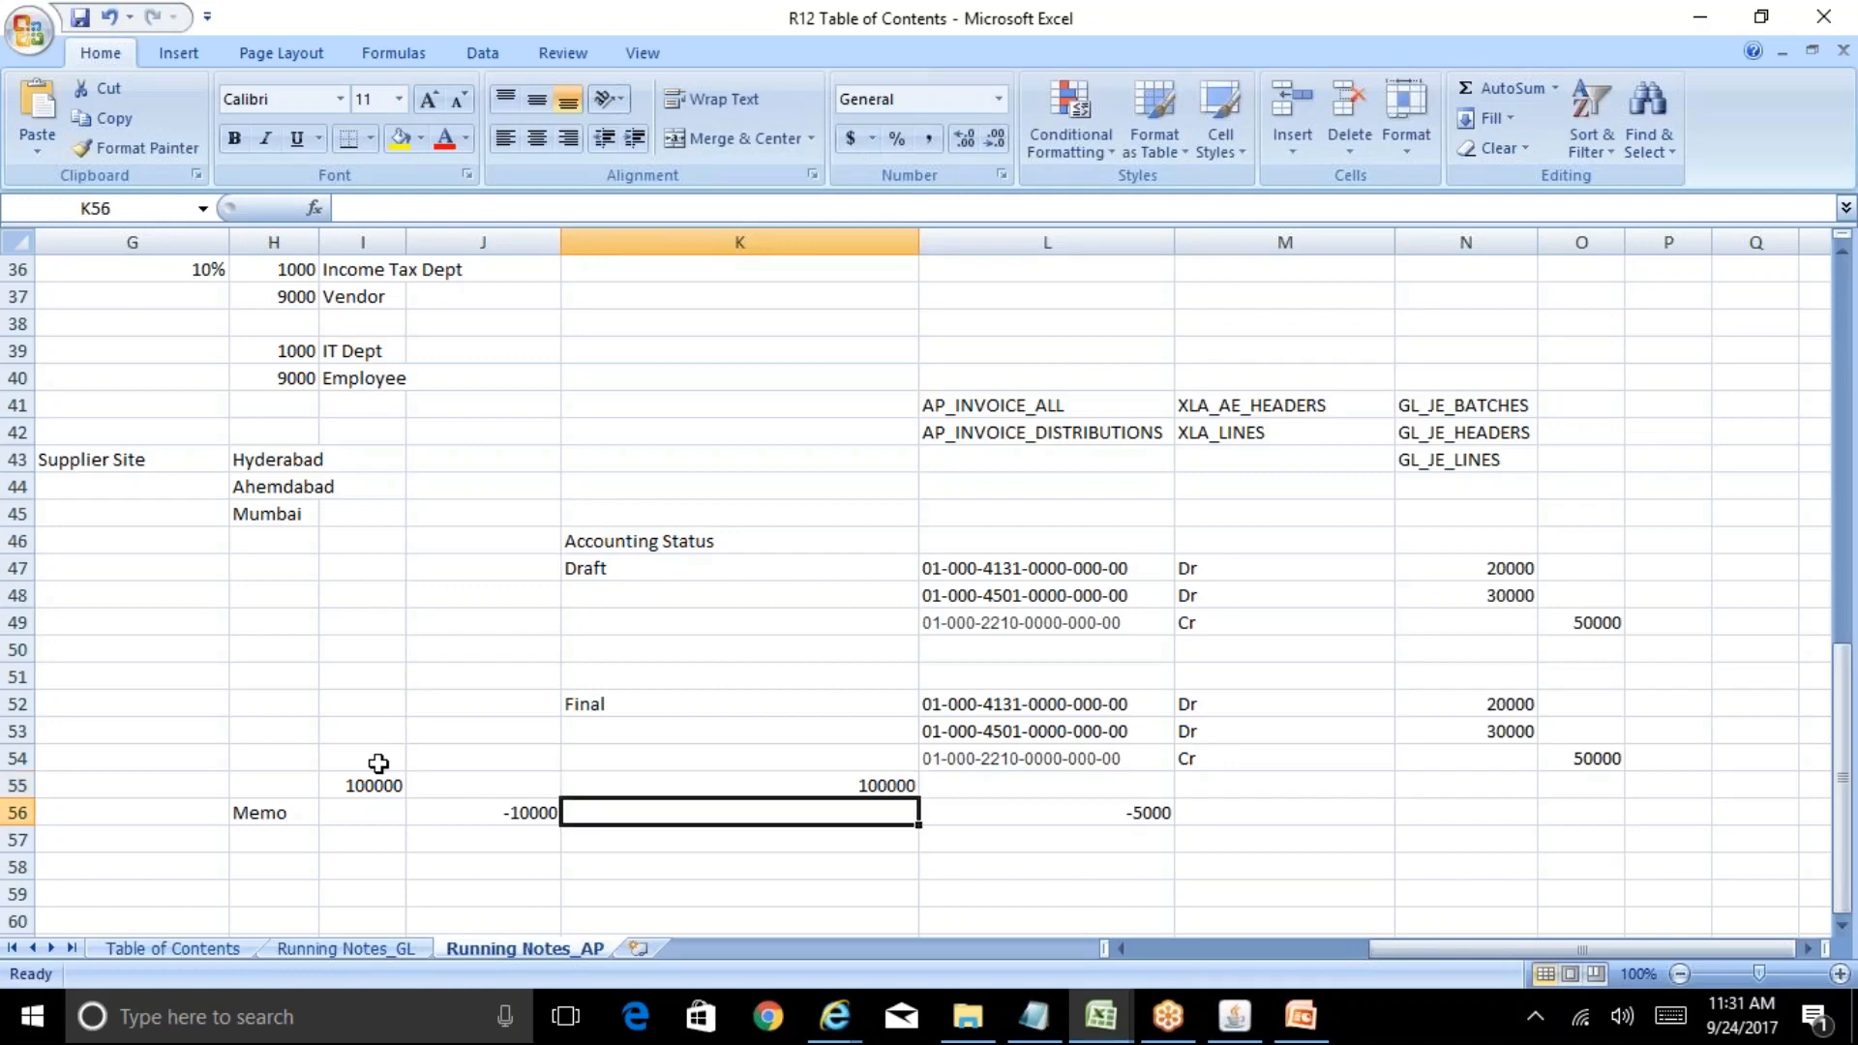
type("Credit Memo")
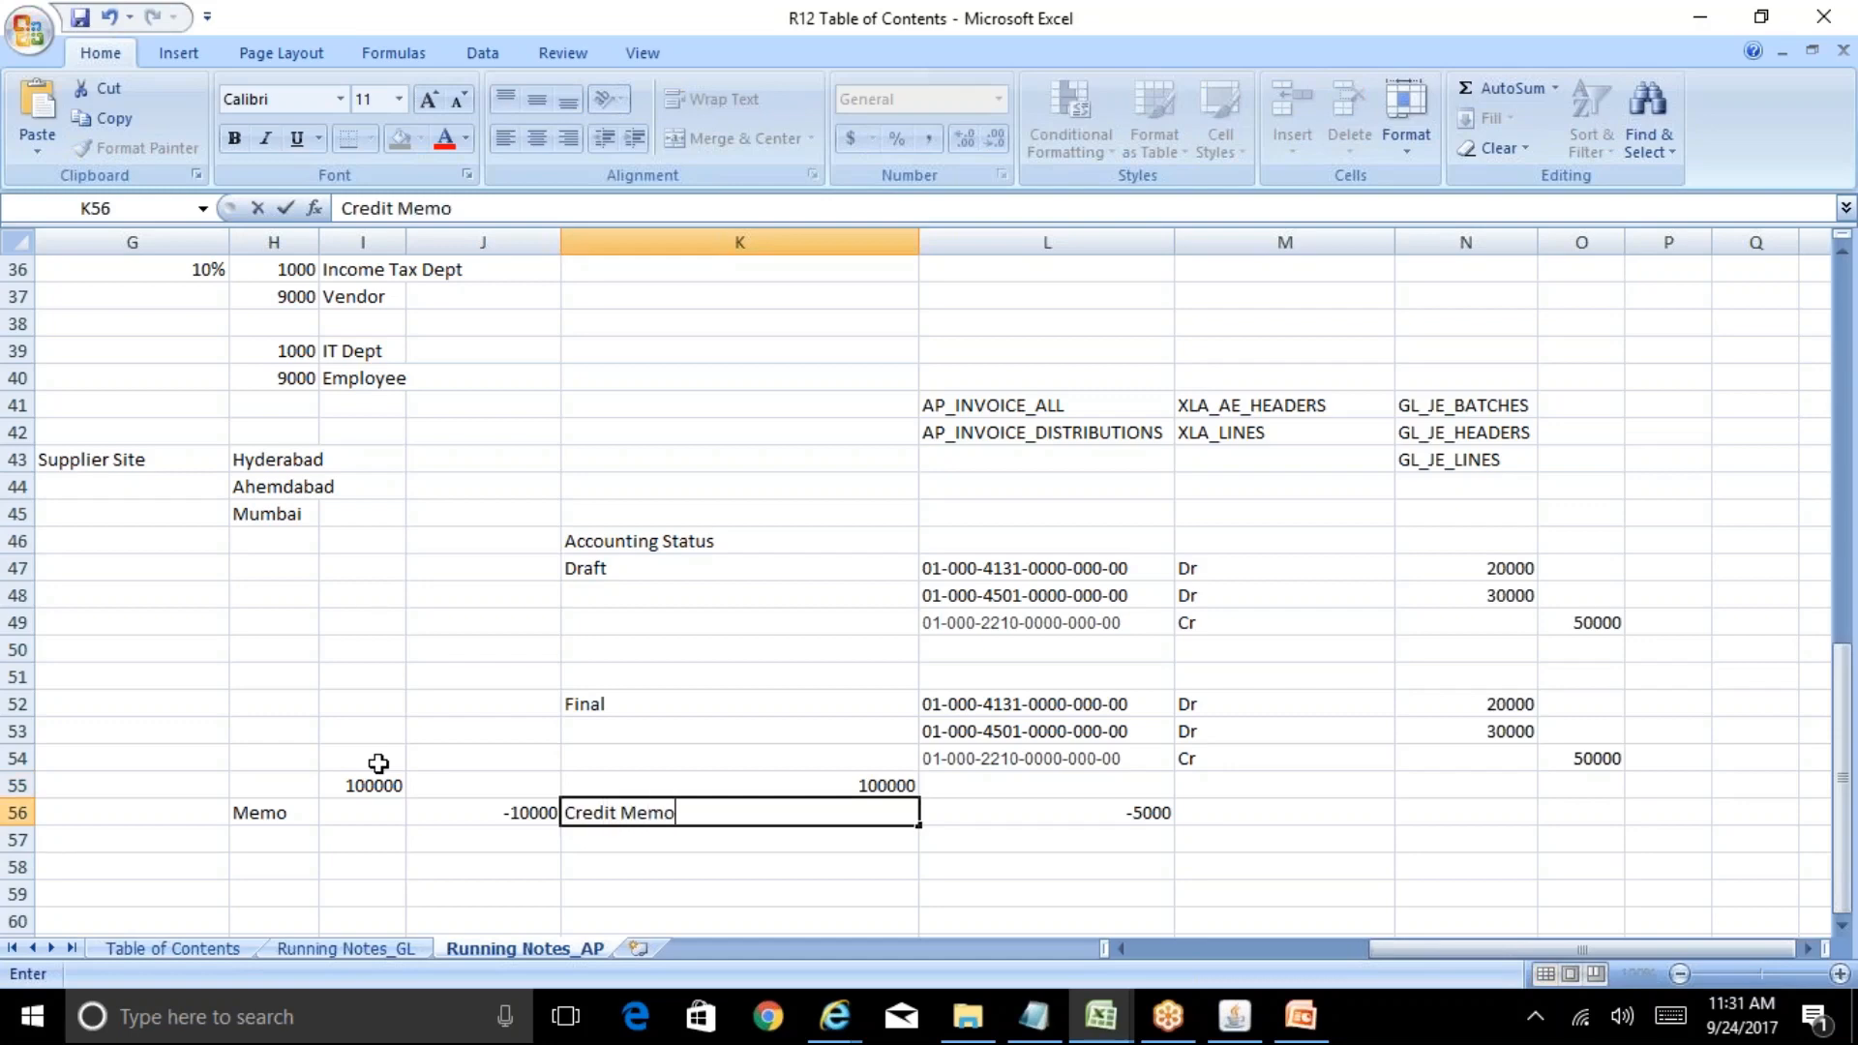
key("Return")
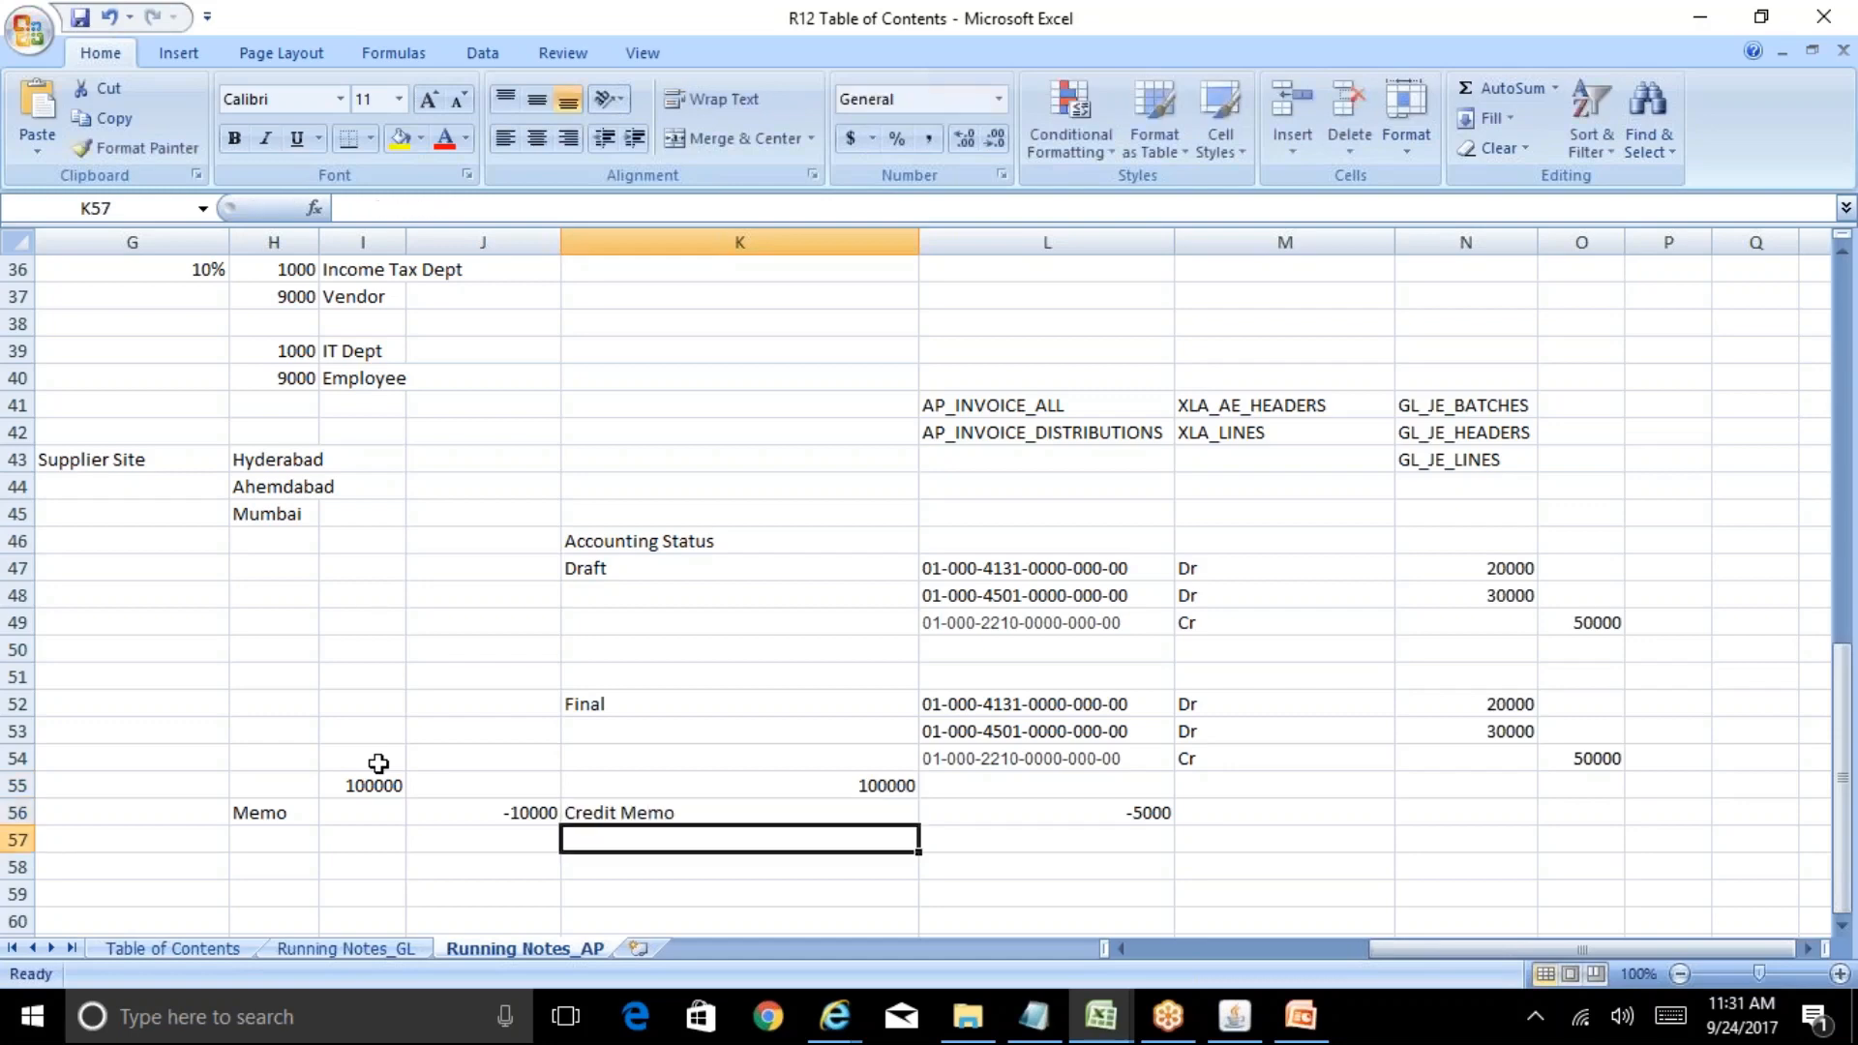
Examine the invoice amount in K55 against the credit memo entry in K56:L56
key("Up")
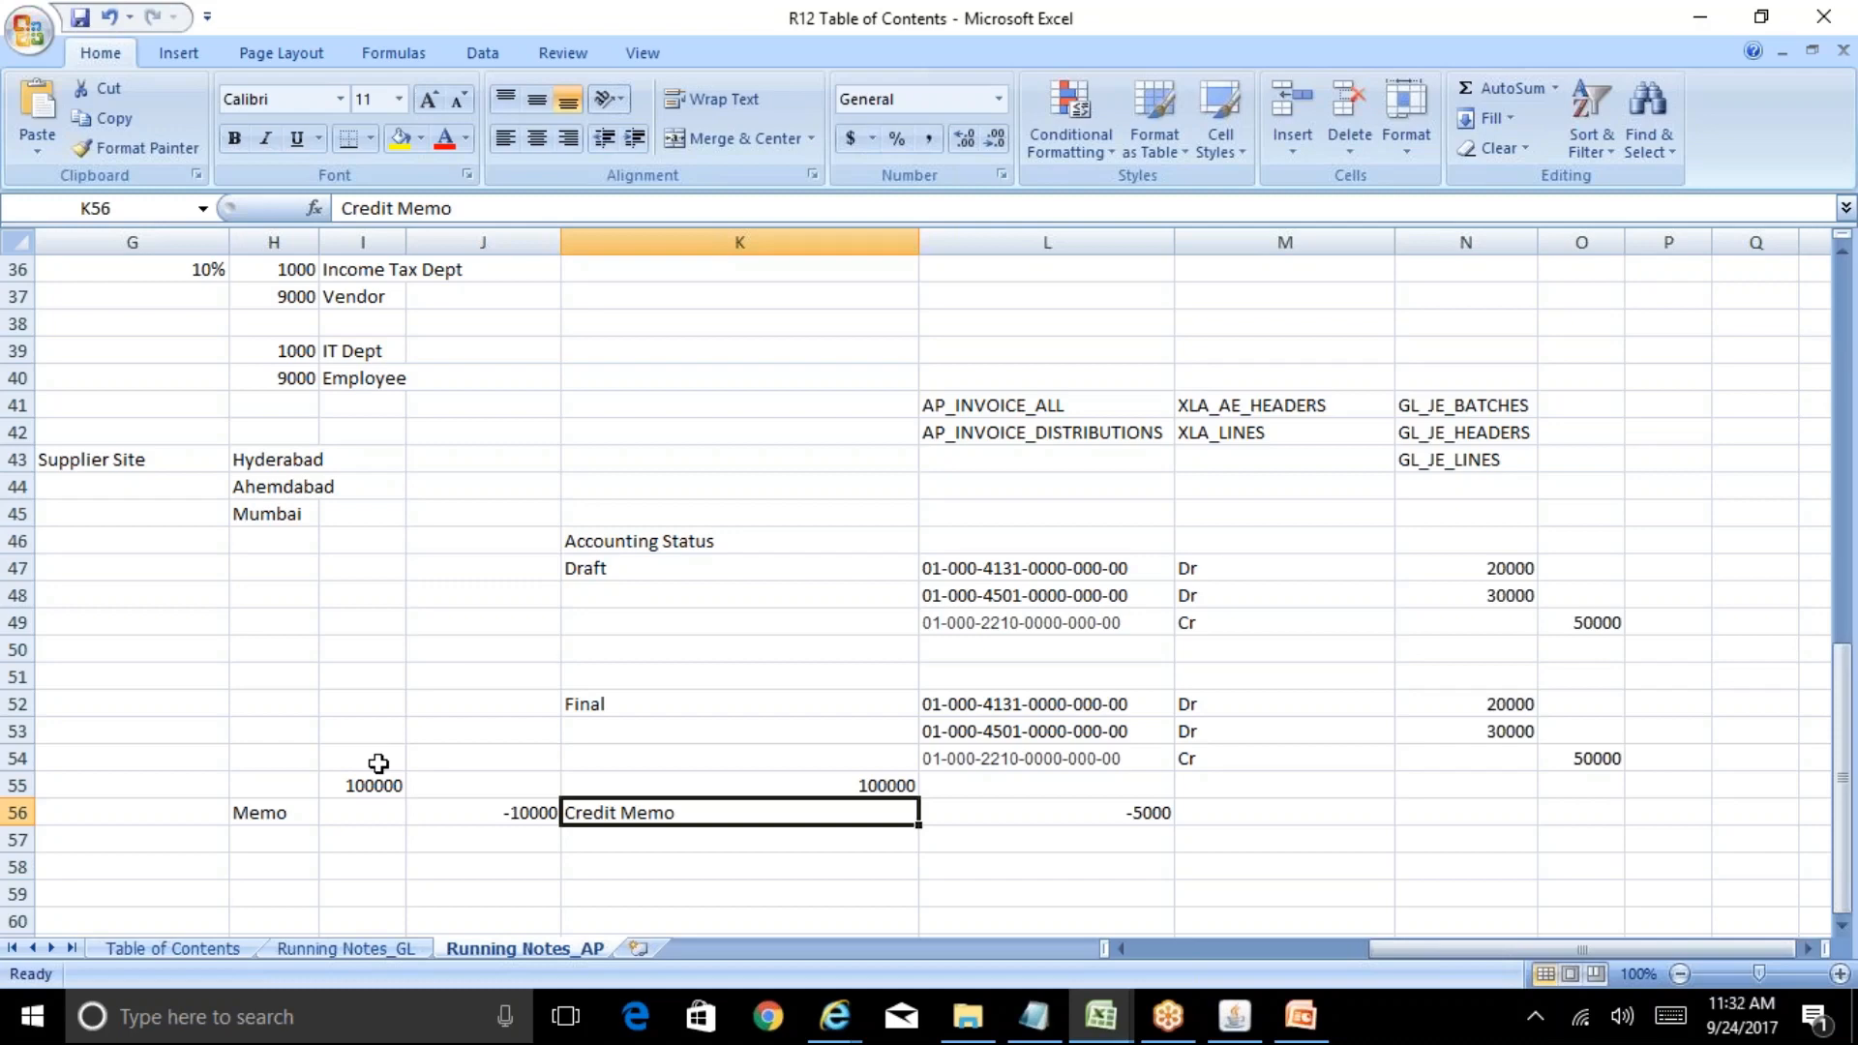
key("Right")
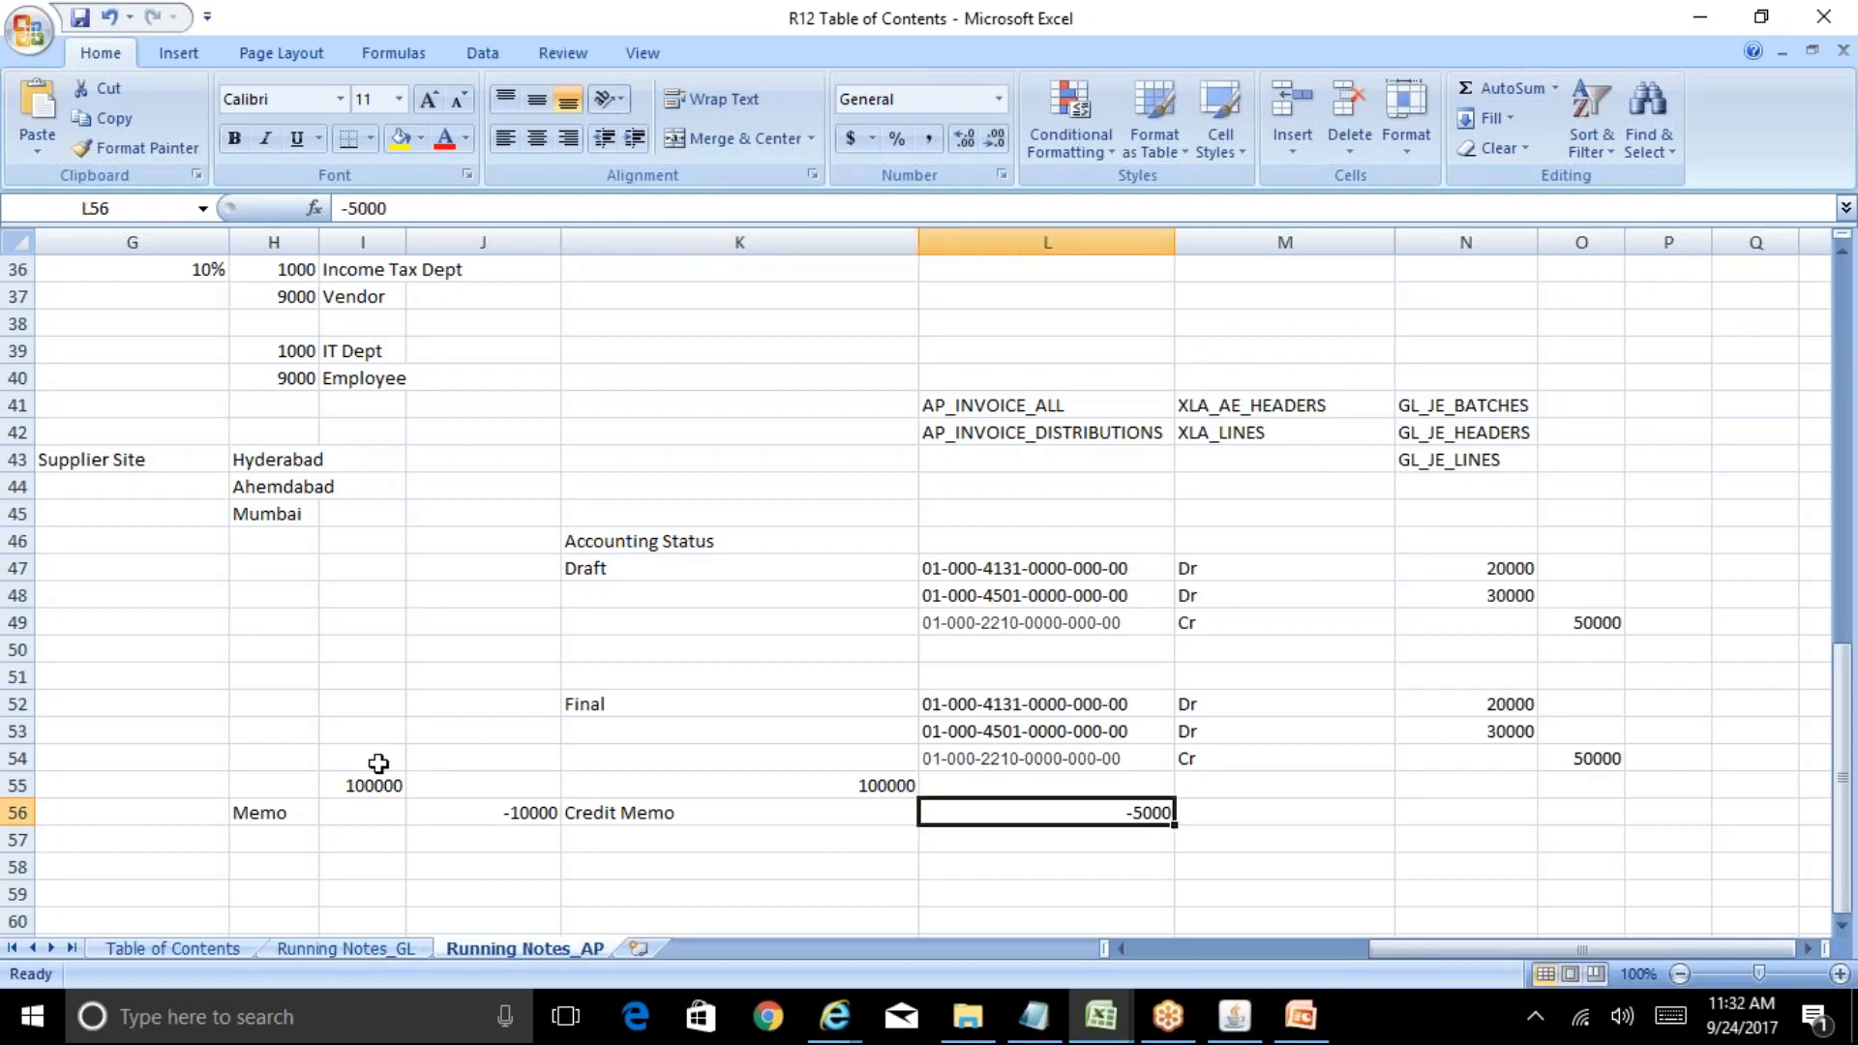
key("Up")
key("Left")
key("shift+Down")
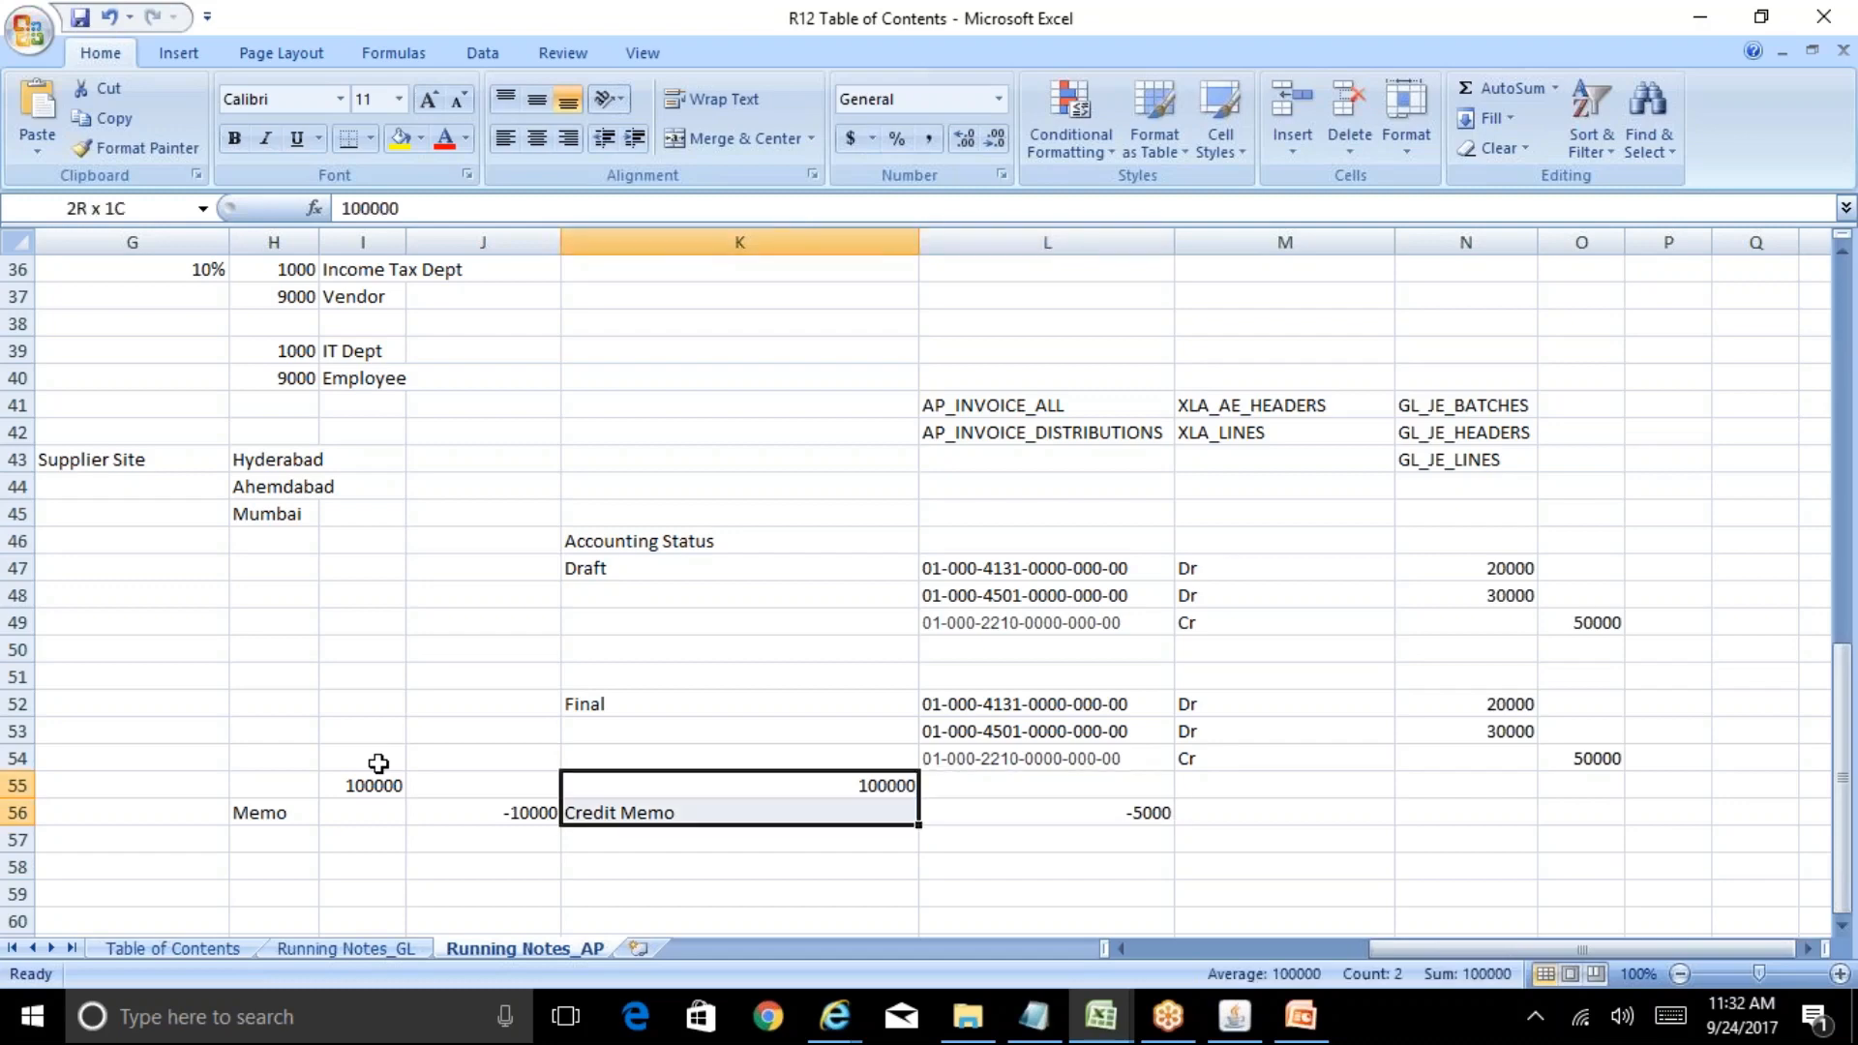
key("shift+Right")
key("shift+Up")
key("shift+Left")
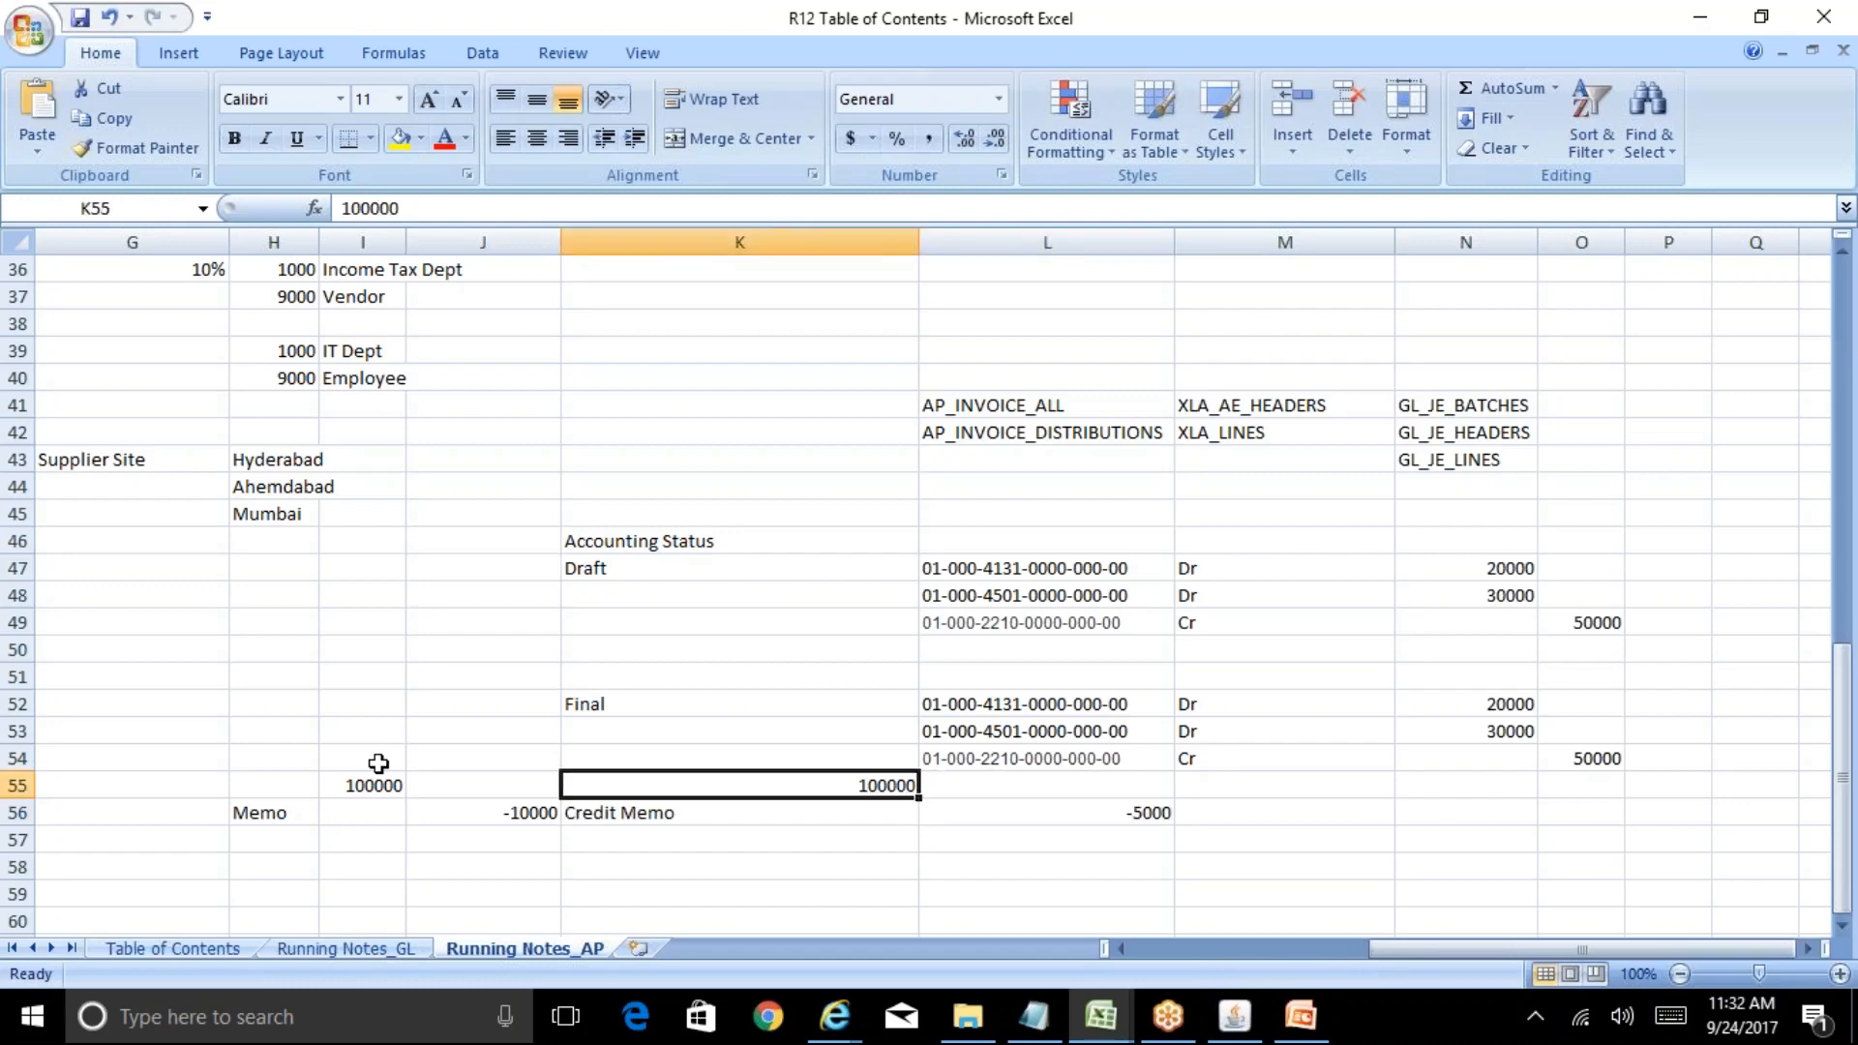
key("Down")
key("Right")
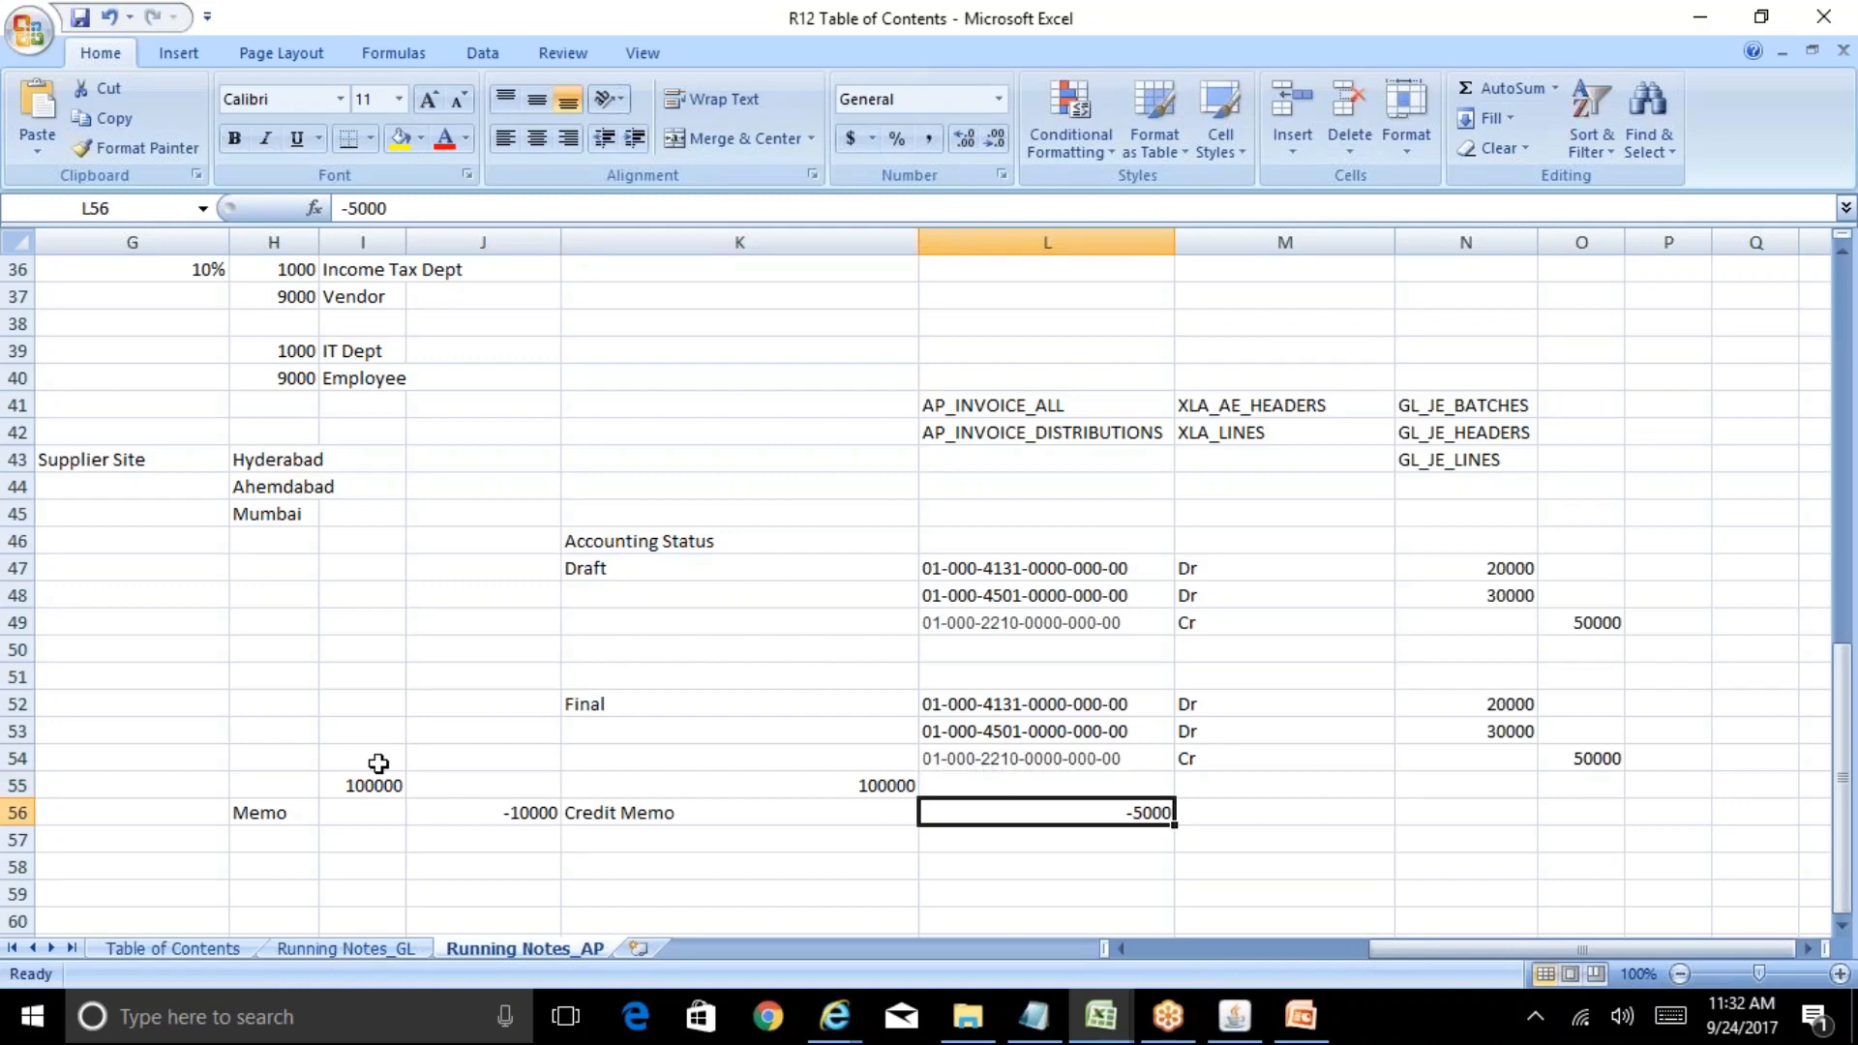
Relabel cell H56 as Debit Memo and fit column H to the label's width
key("Down")
key("Up")
key("Left")
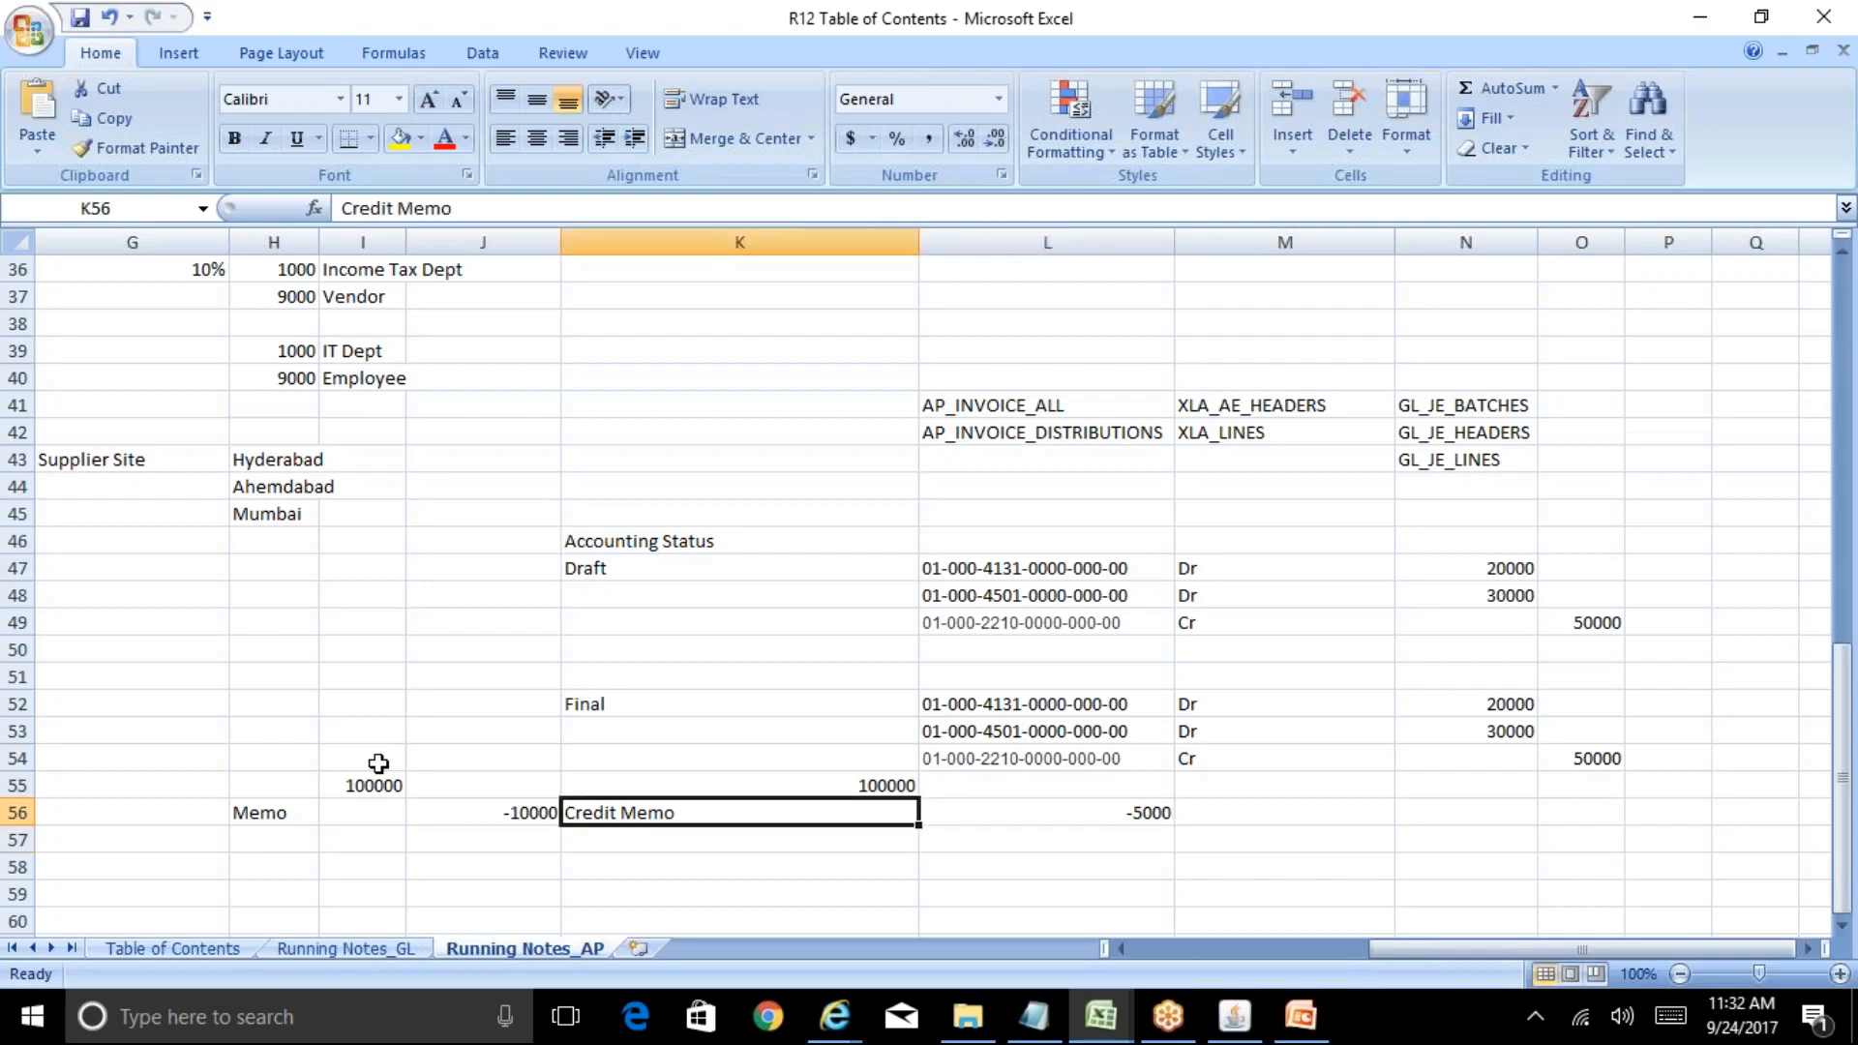
key("Left")
key("Left")
key("Left")
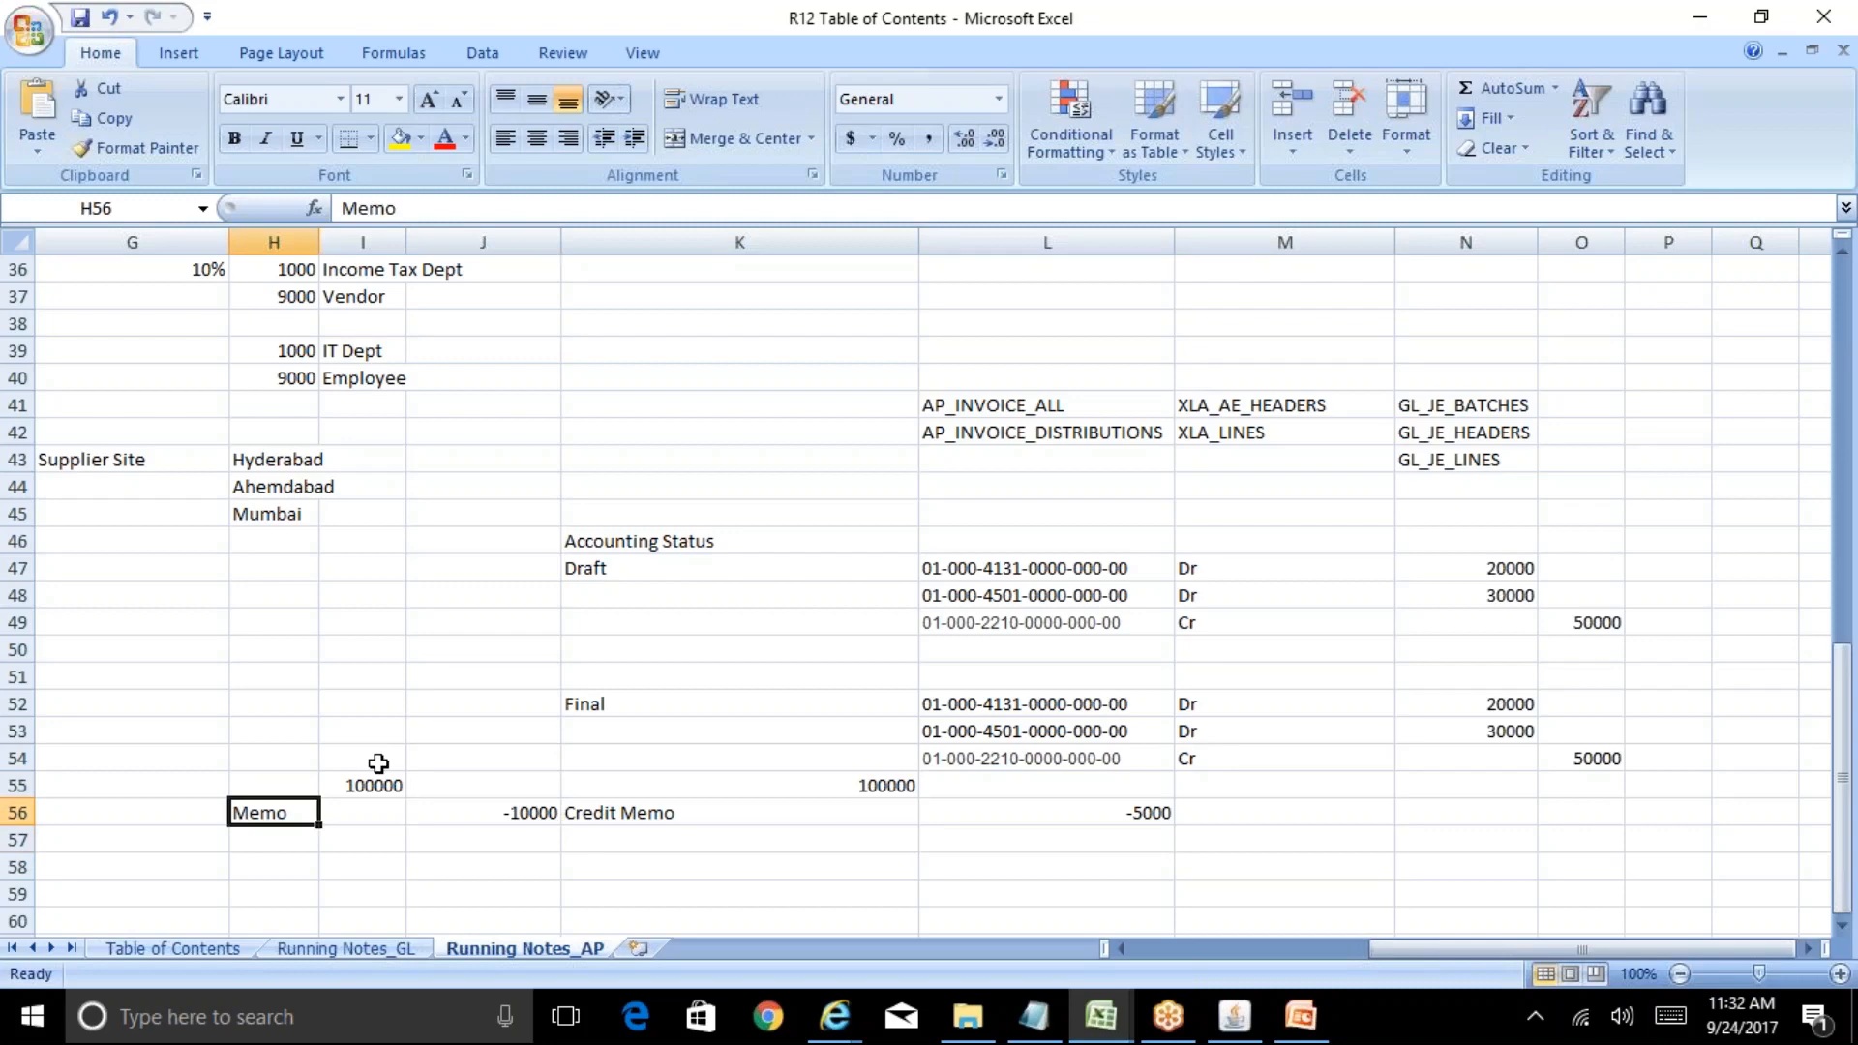
type("Debit Me")
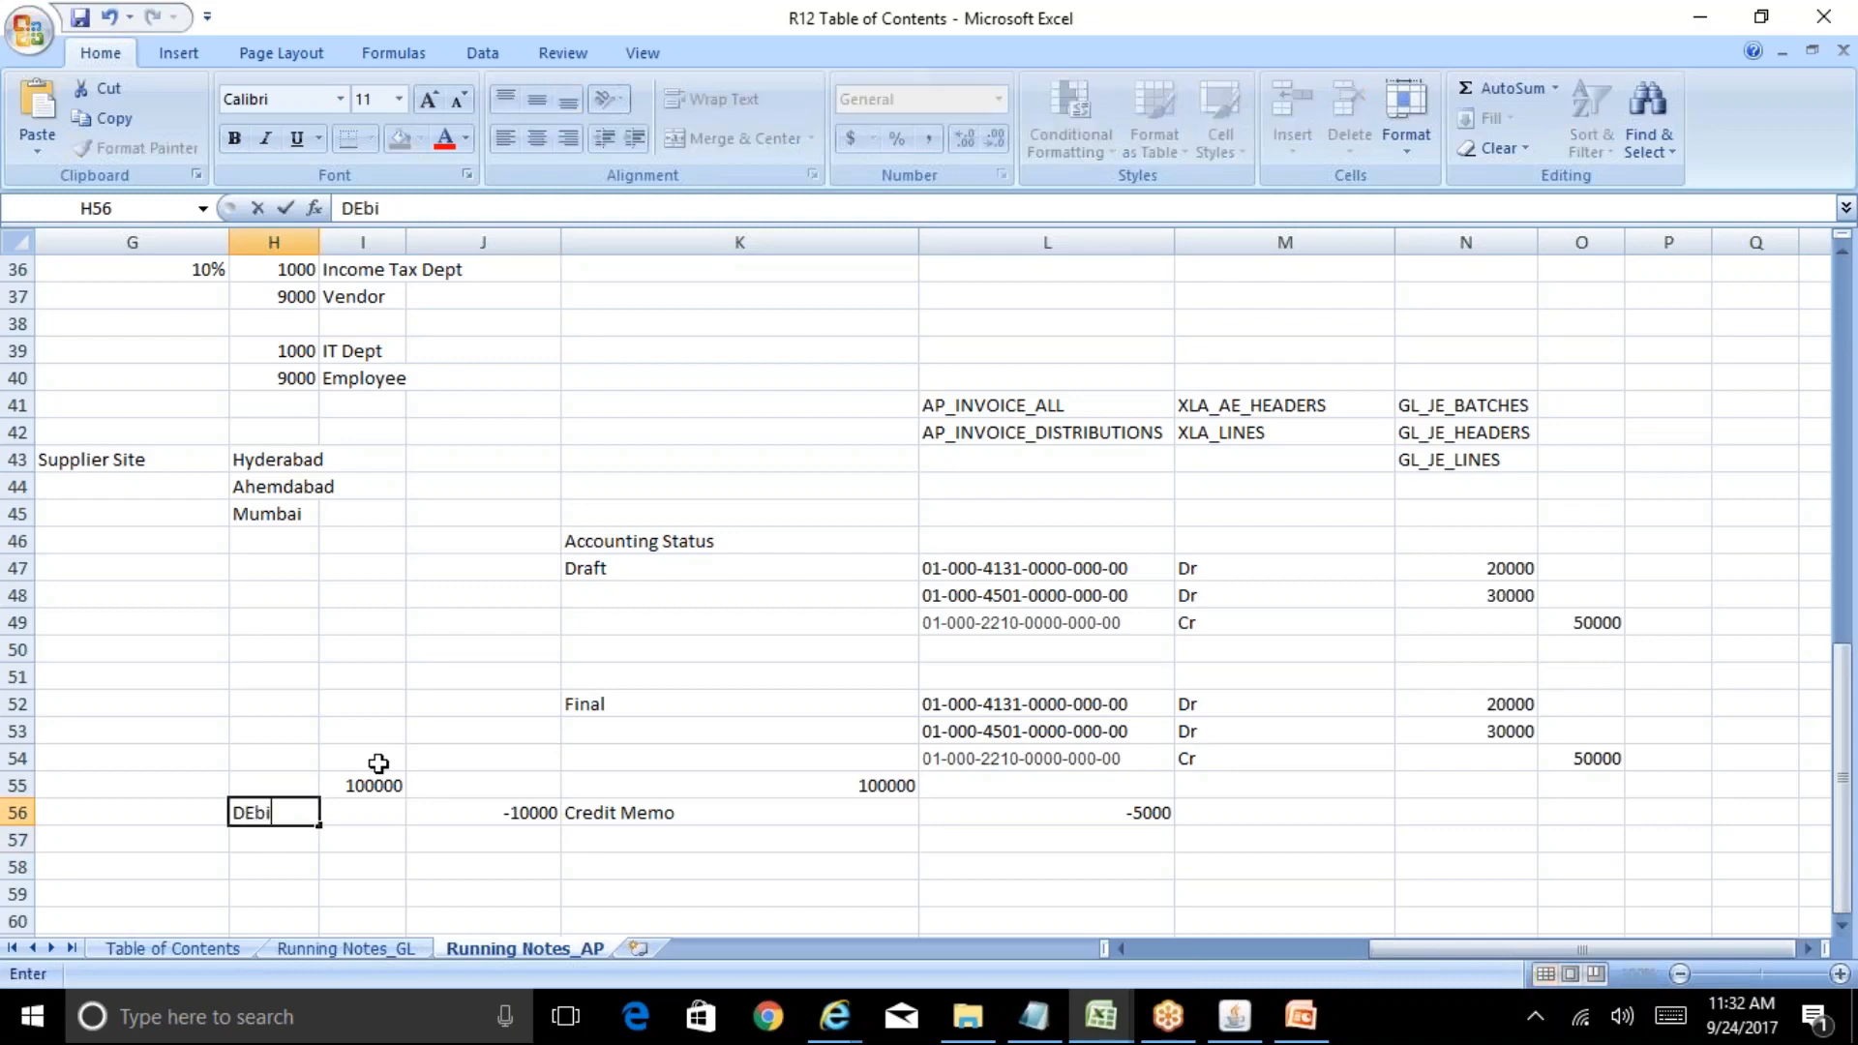
type("mo")
key("Return")
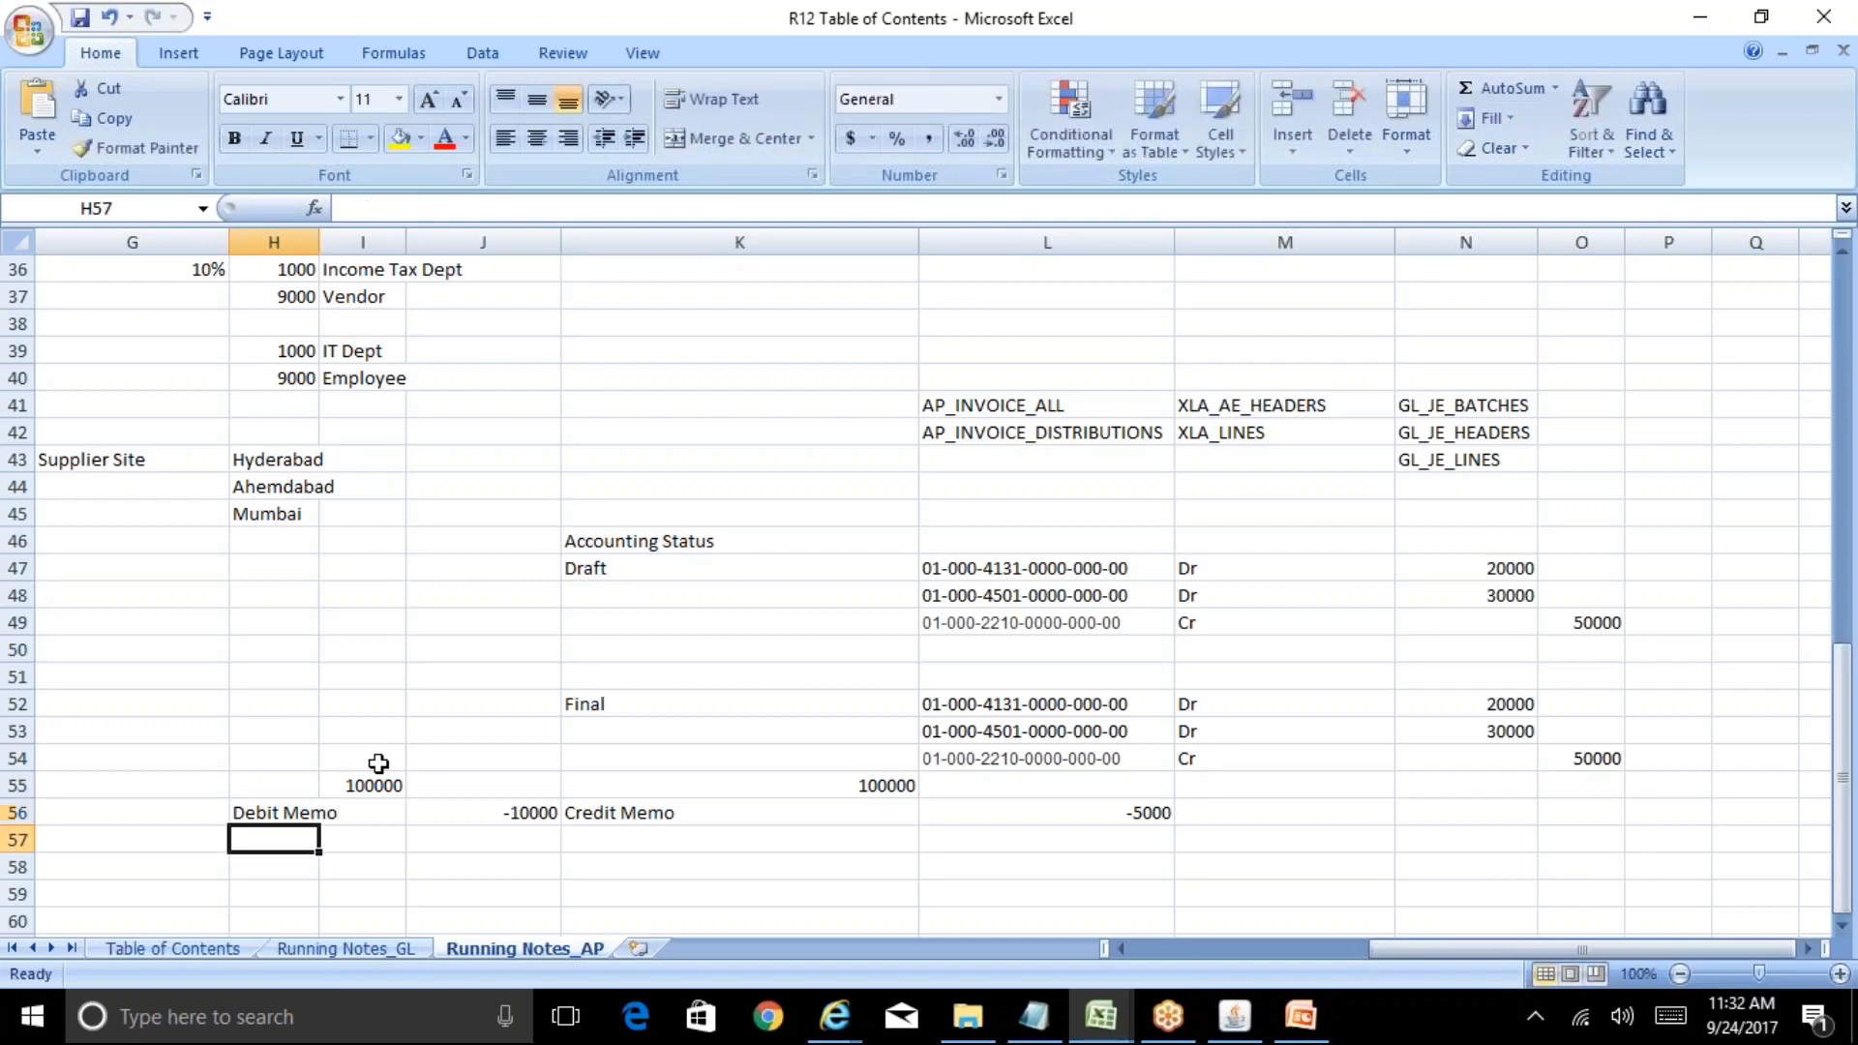
key("Up")
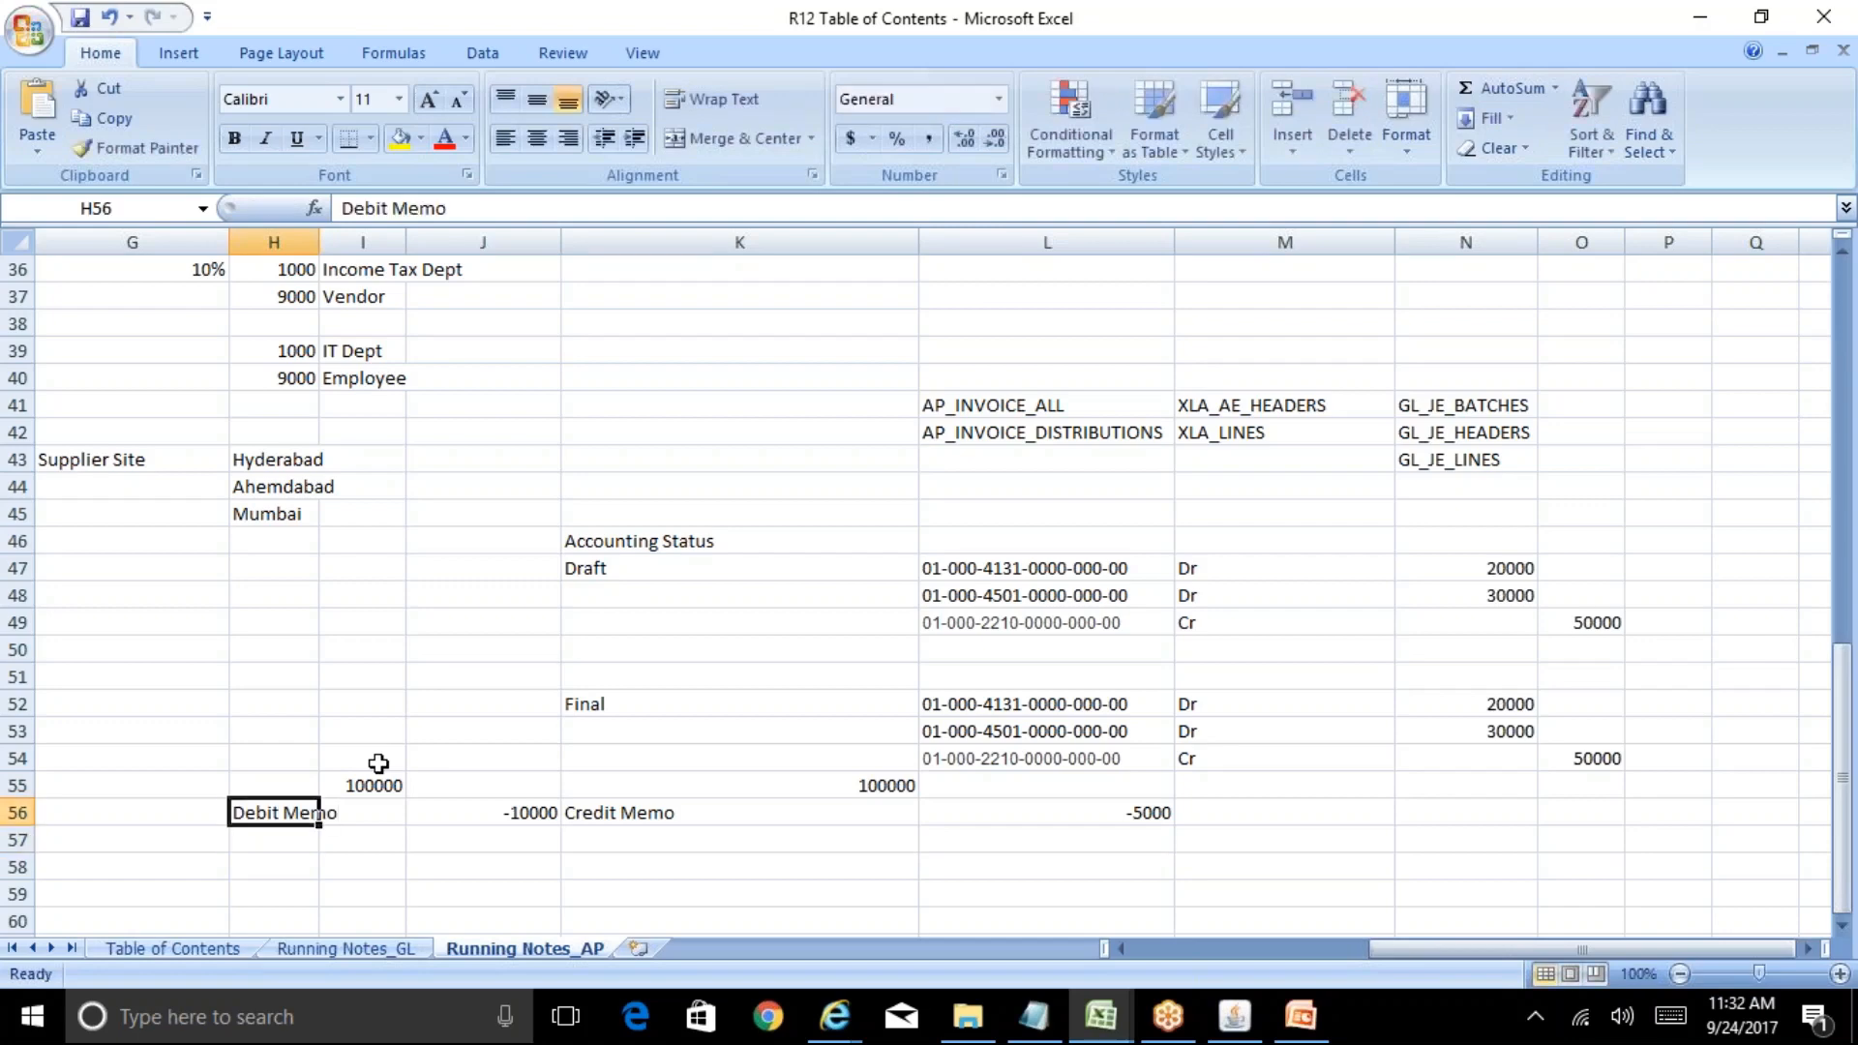
double_click(319, 242)
Examine the debit memo example in H55:J56, comparing its invoice amount and memo amount with the adjacent Credit Memo label
left_click(402, 786)
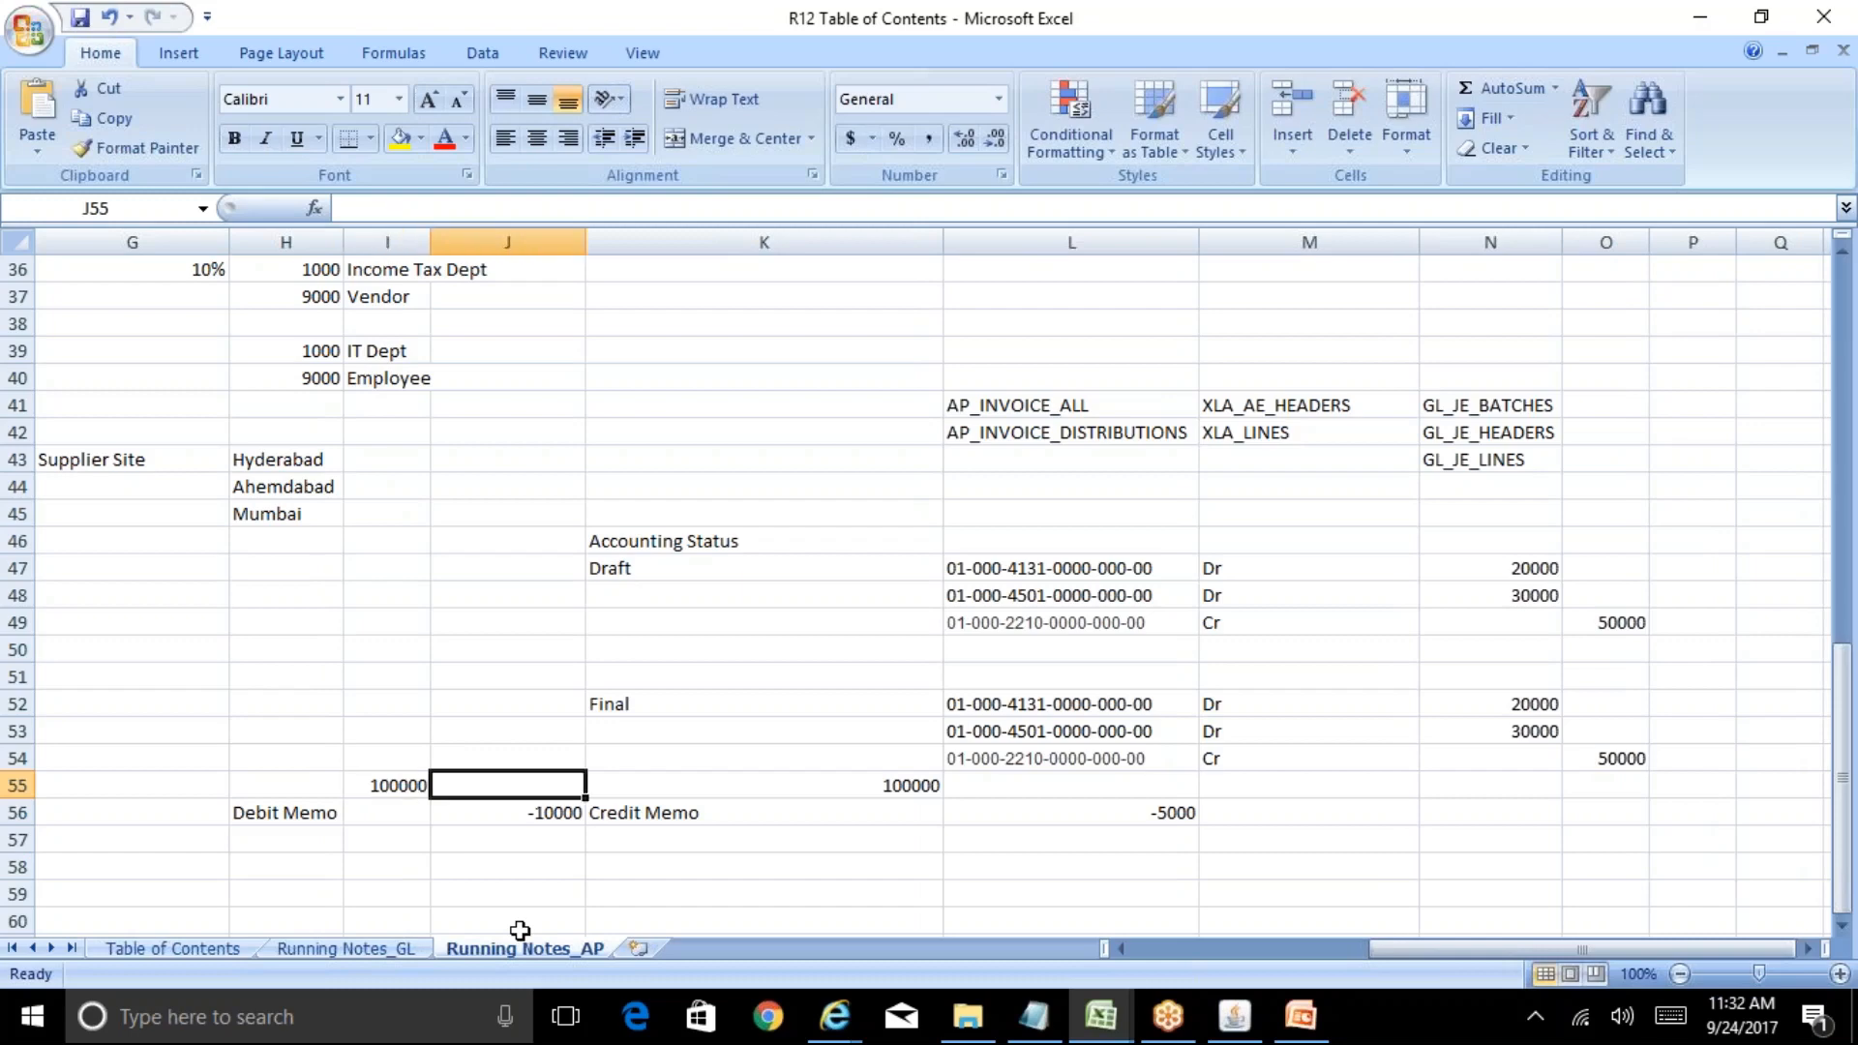
key("Down")
key("Right")
key("Left")
key("Left")
key("Right")
key("Right")
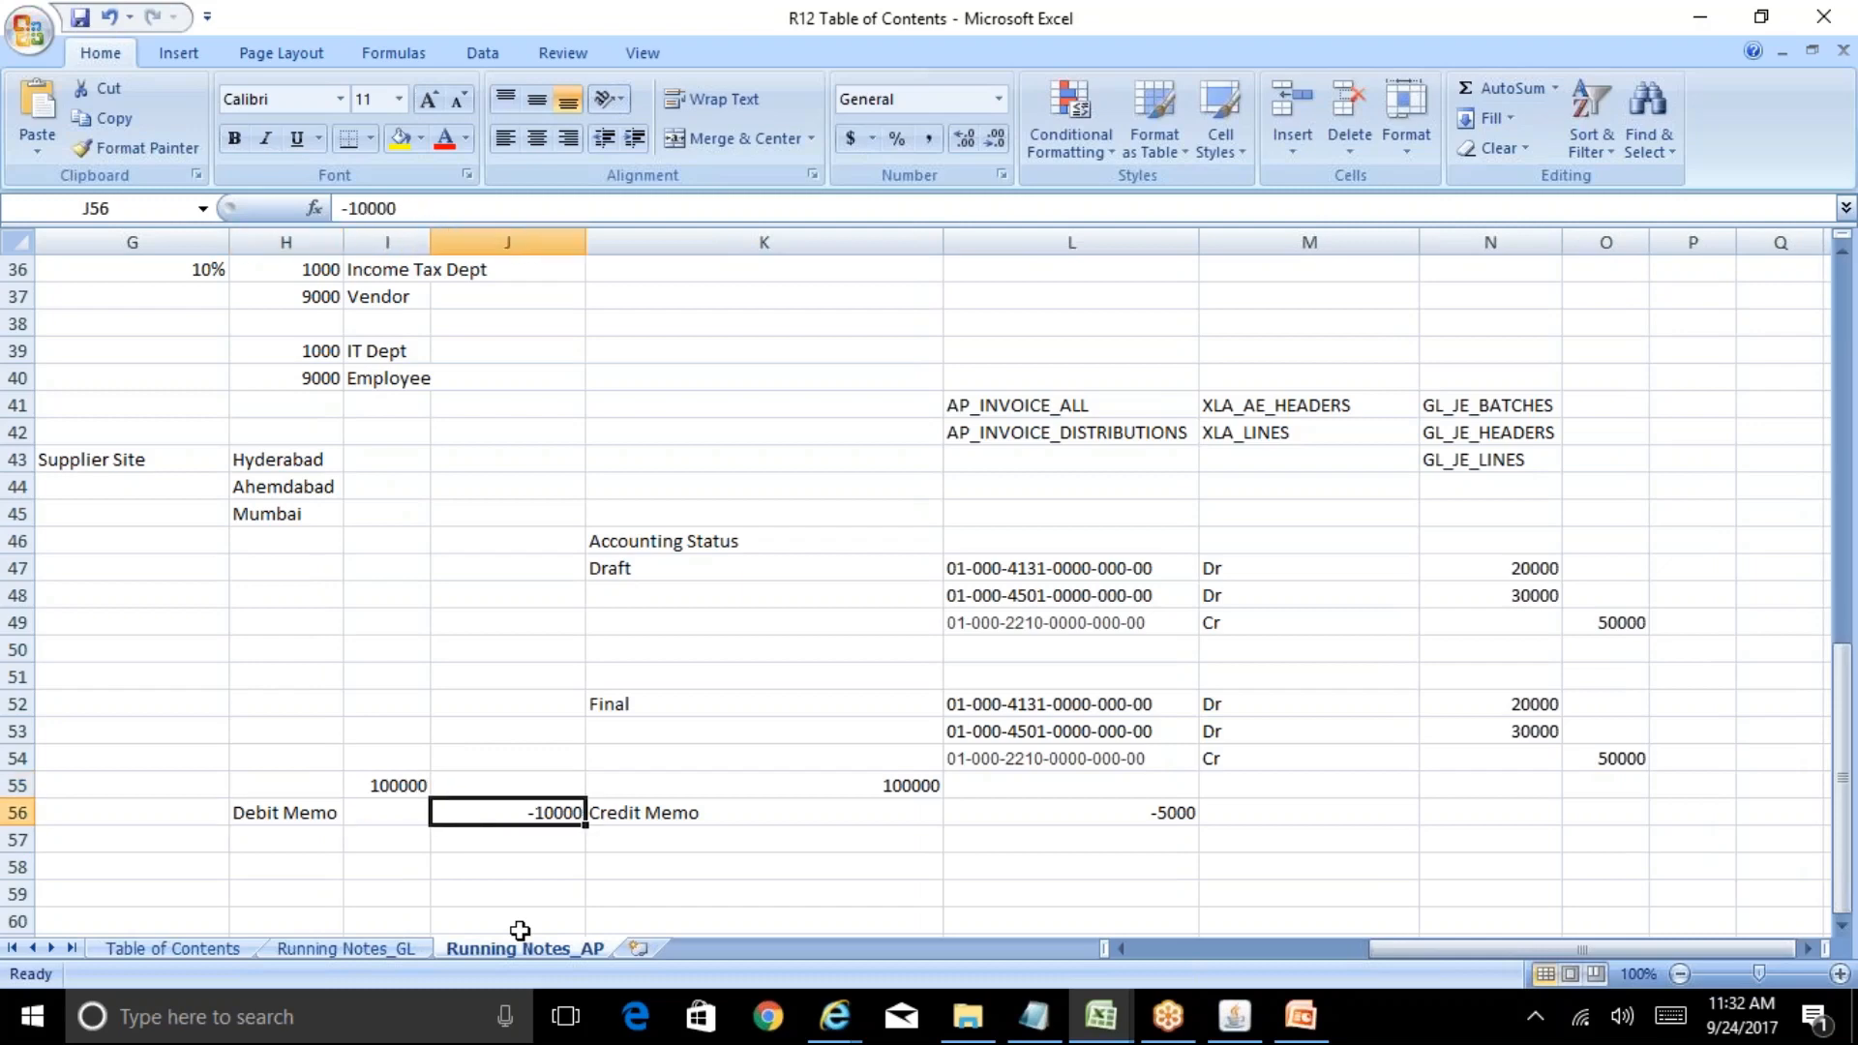
key("Right")
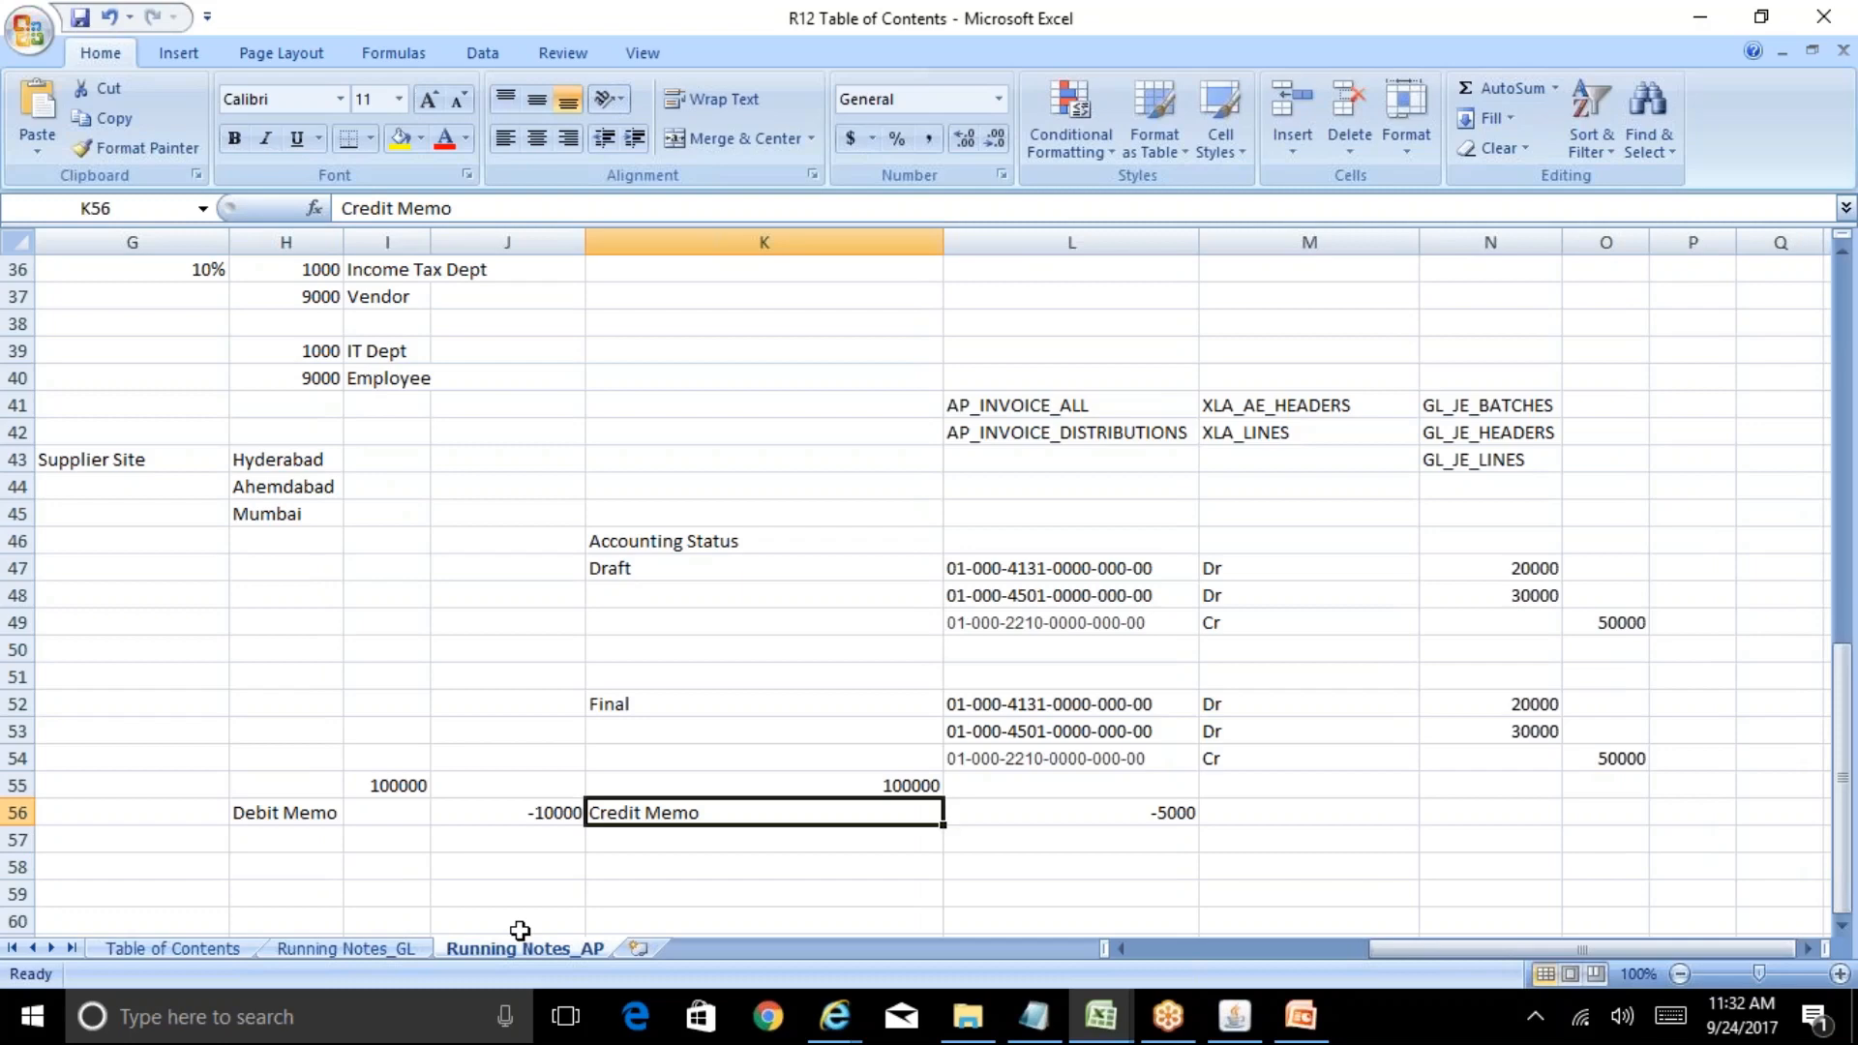
key("Left")
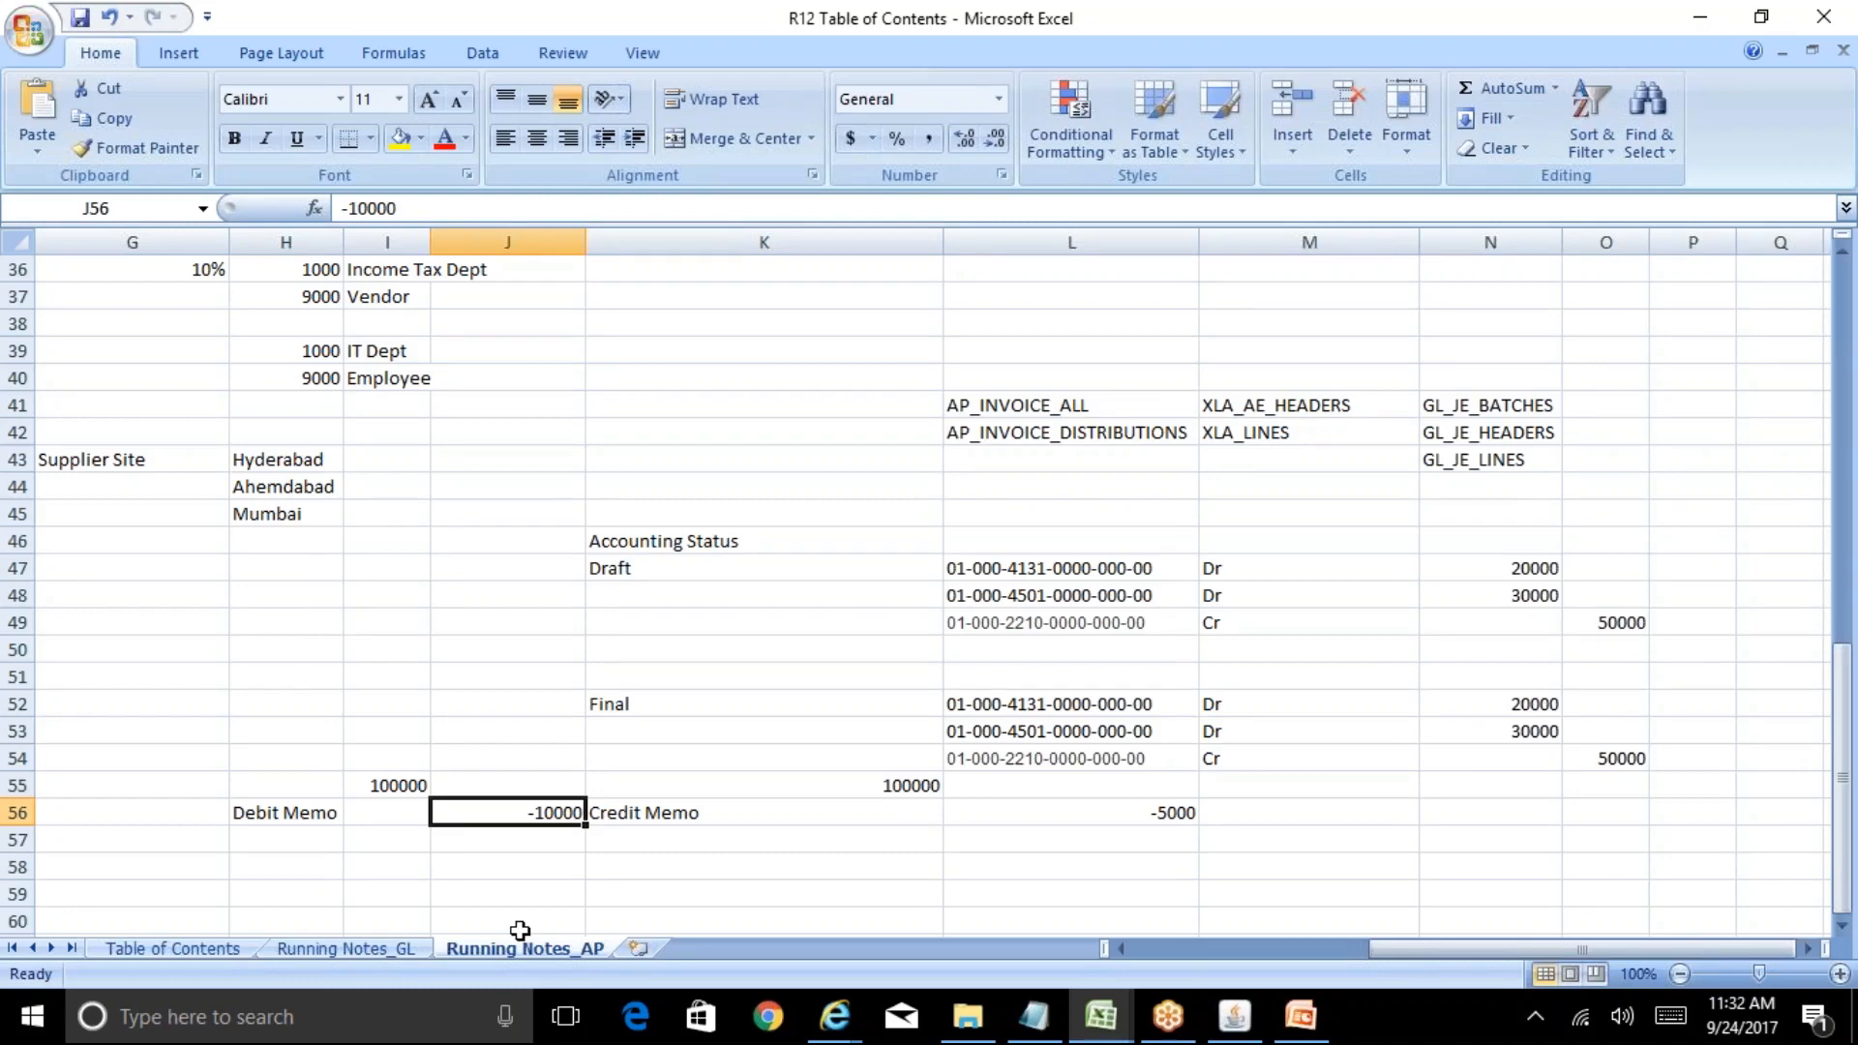
key("Right")
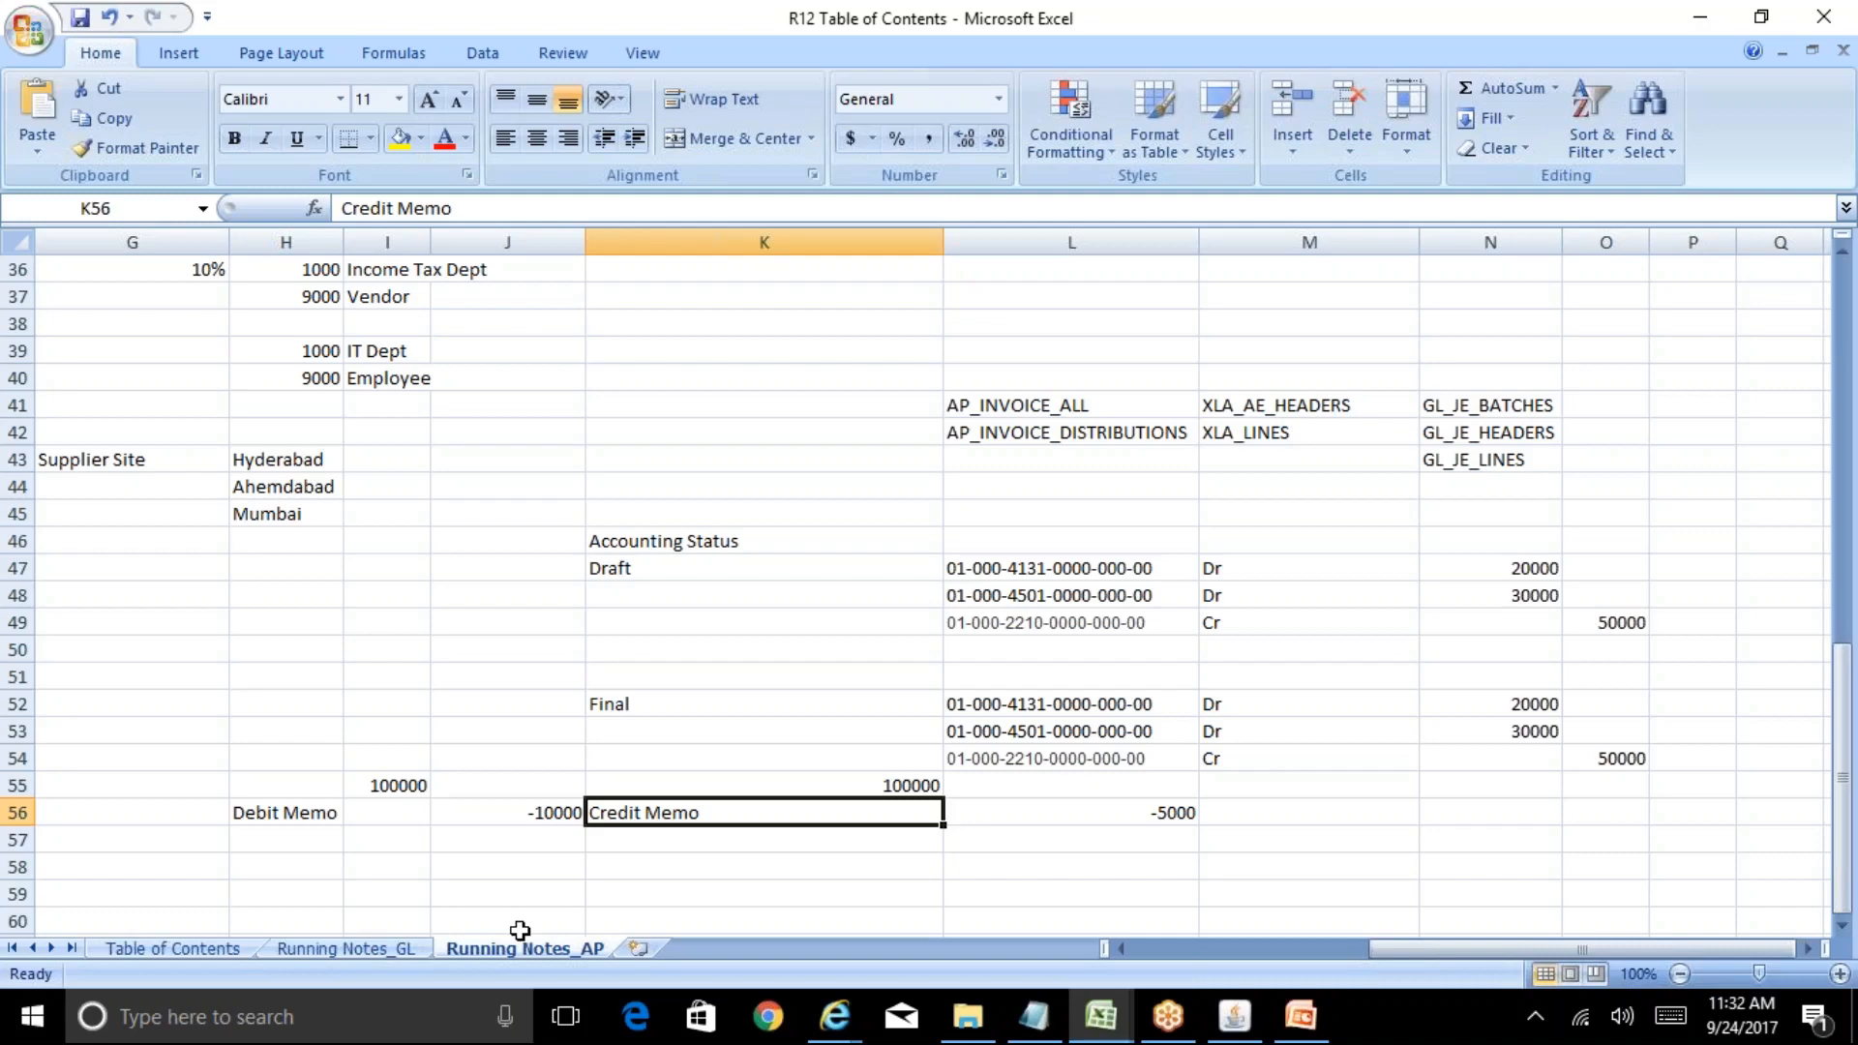
key("Left")
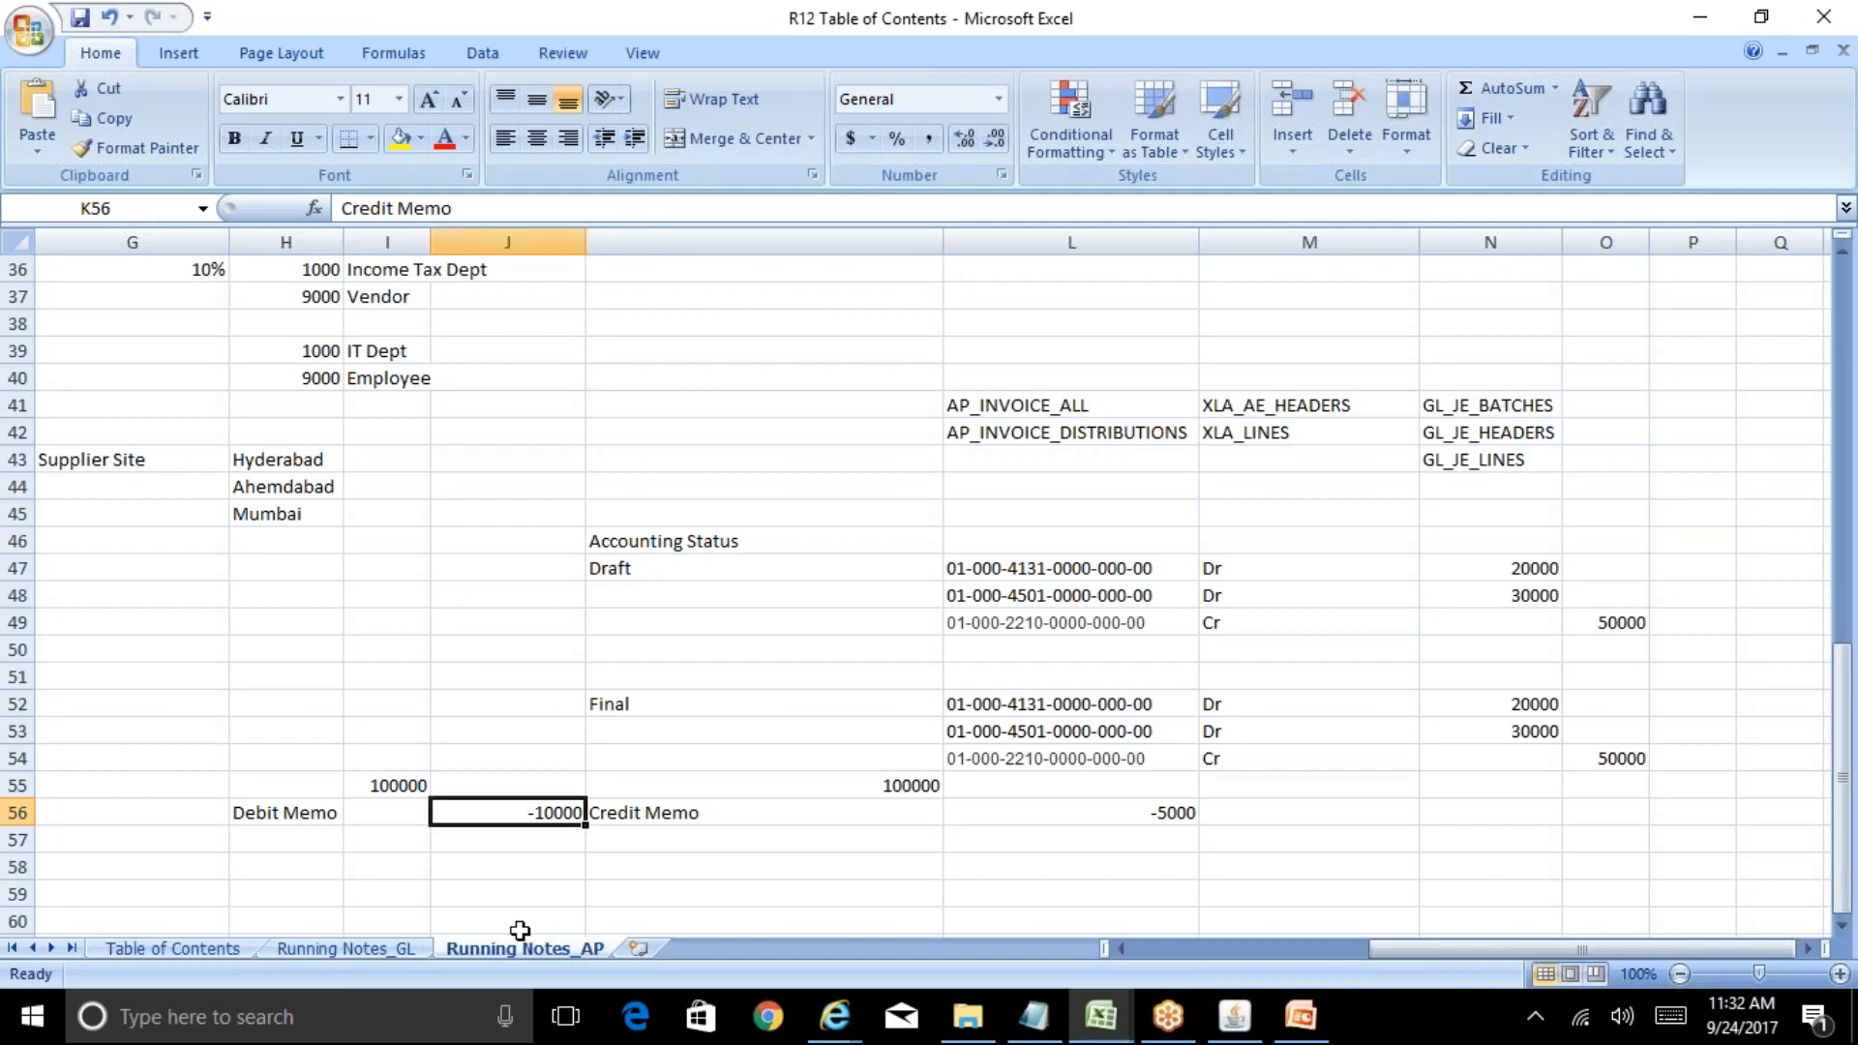
key("Up")
key("Left")
key("shift+Down")
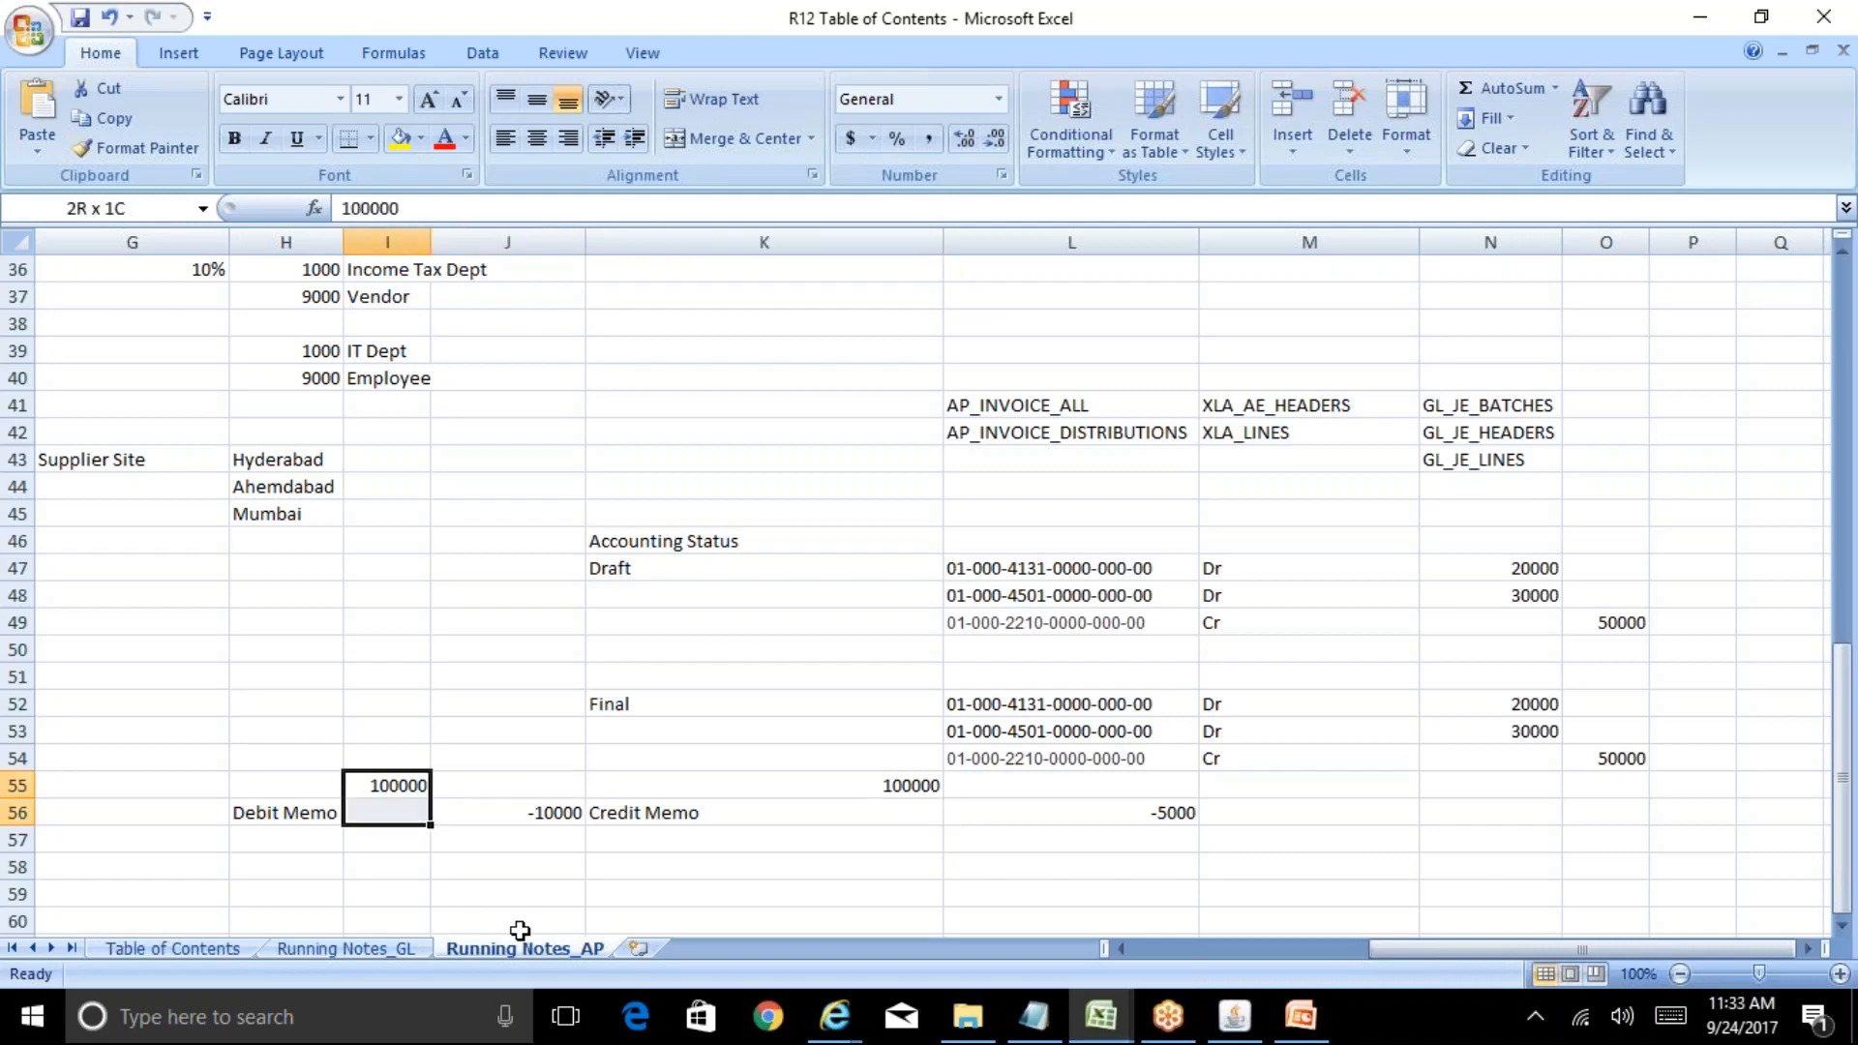
key("shift+Right")
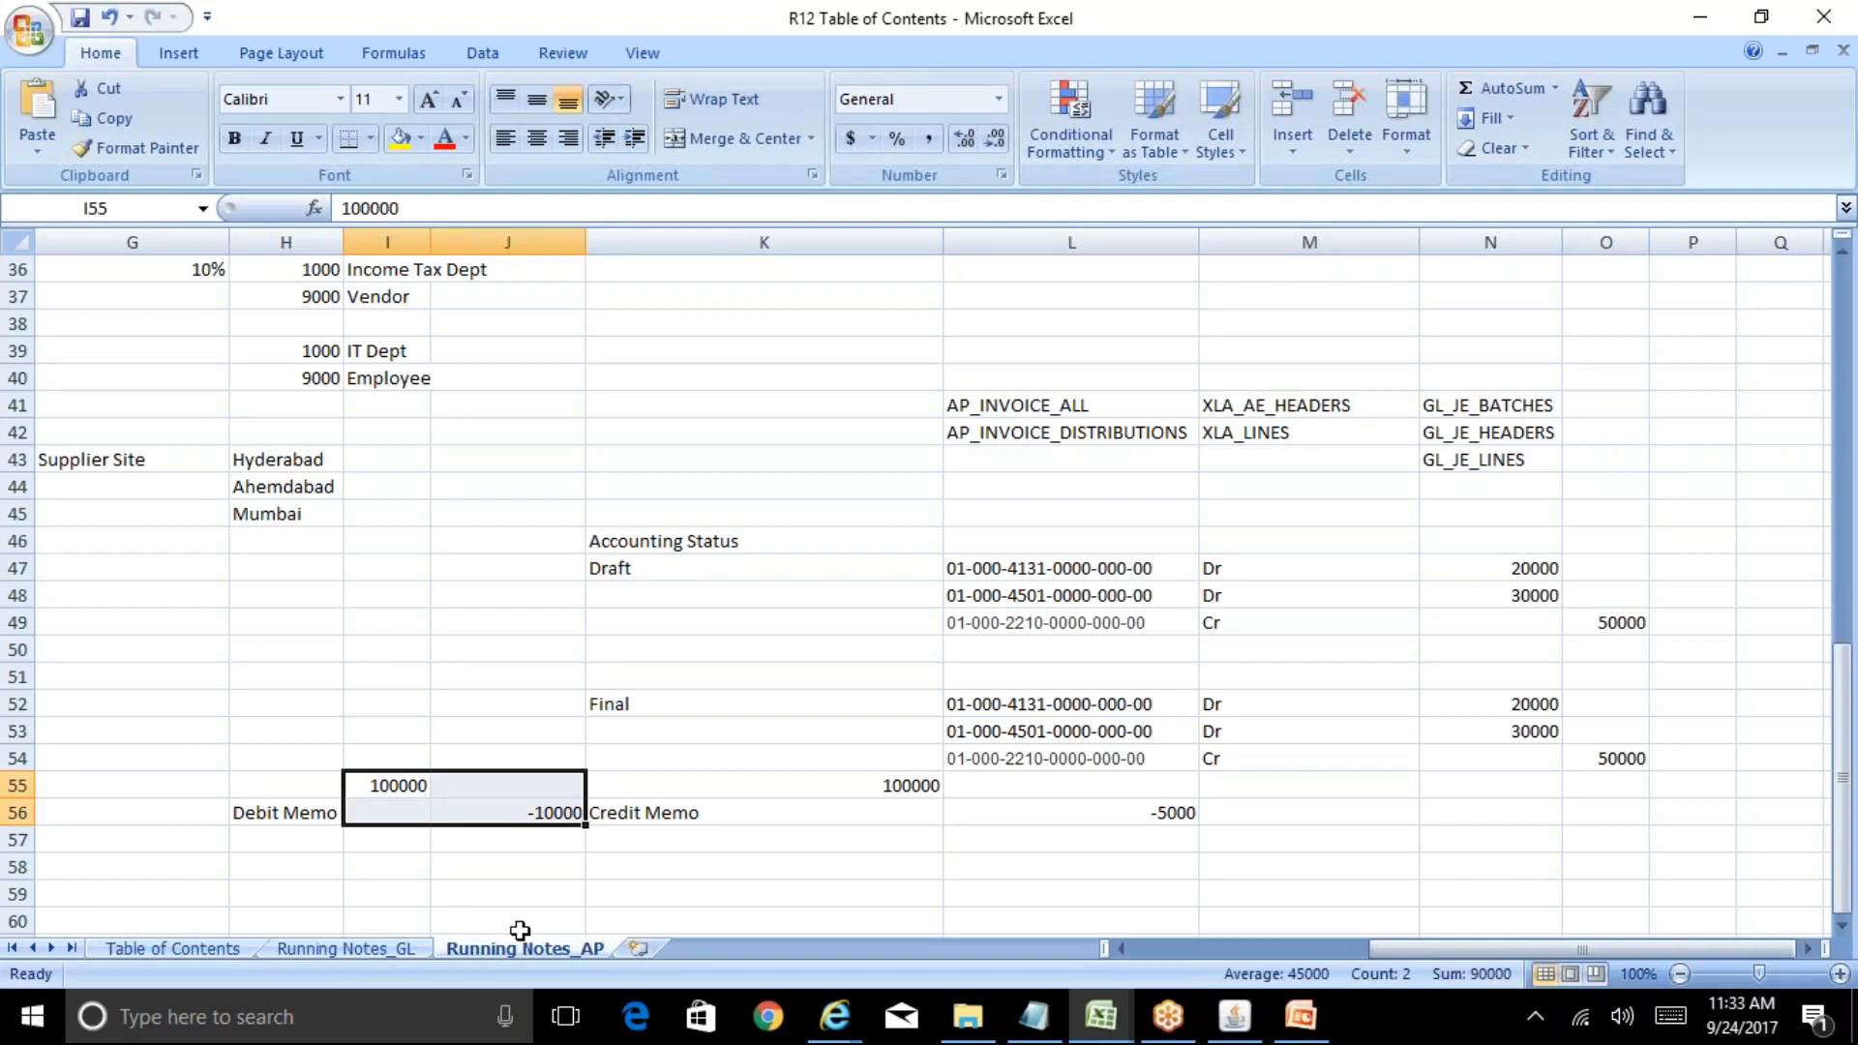
Set the credit memo amount in cell L56 to -10000
key("Right")
key("Right")
key("Right")
key("Down")
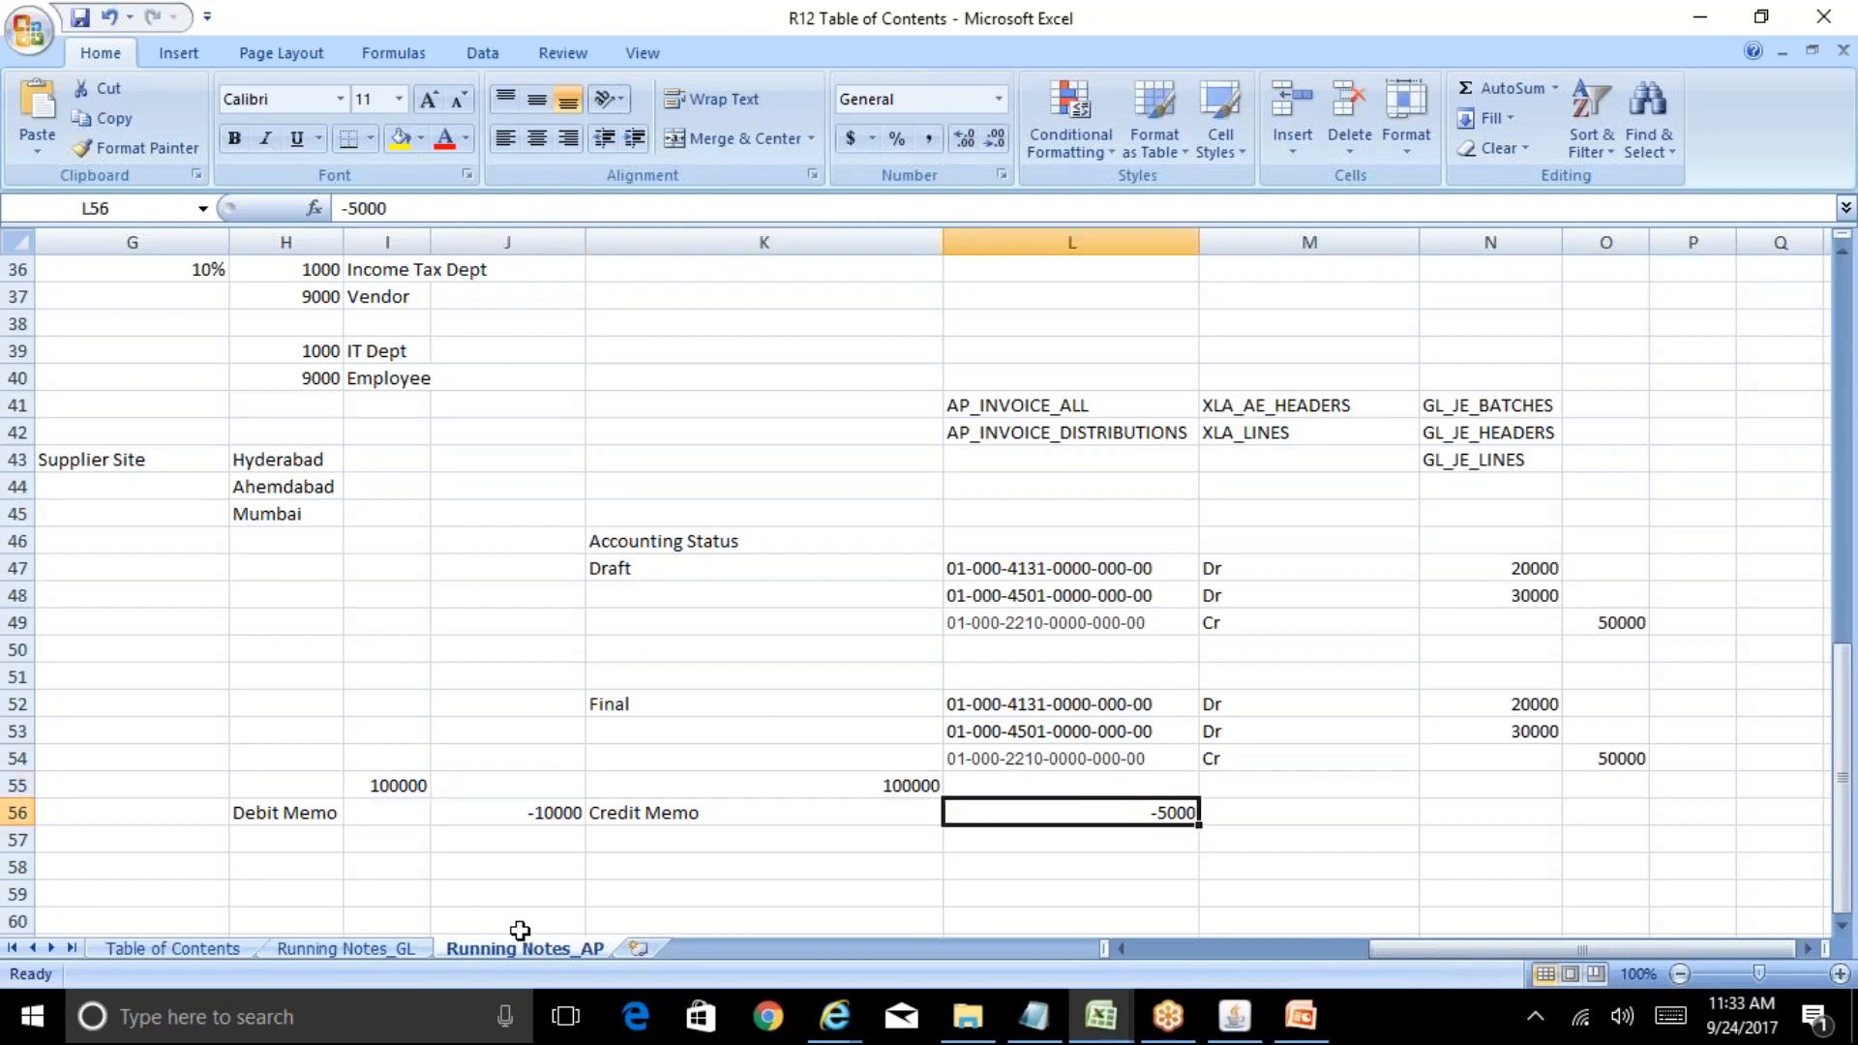
type("-10")
key("BackSpace")
key("BackSpace")
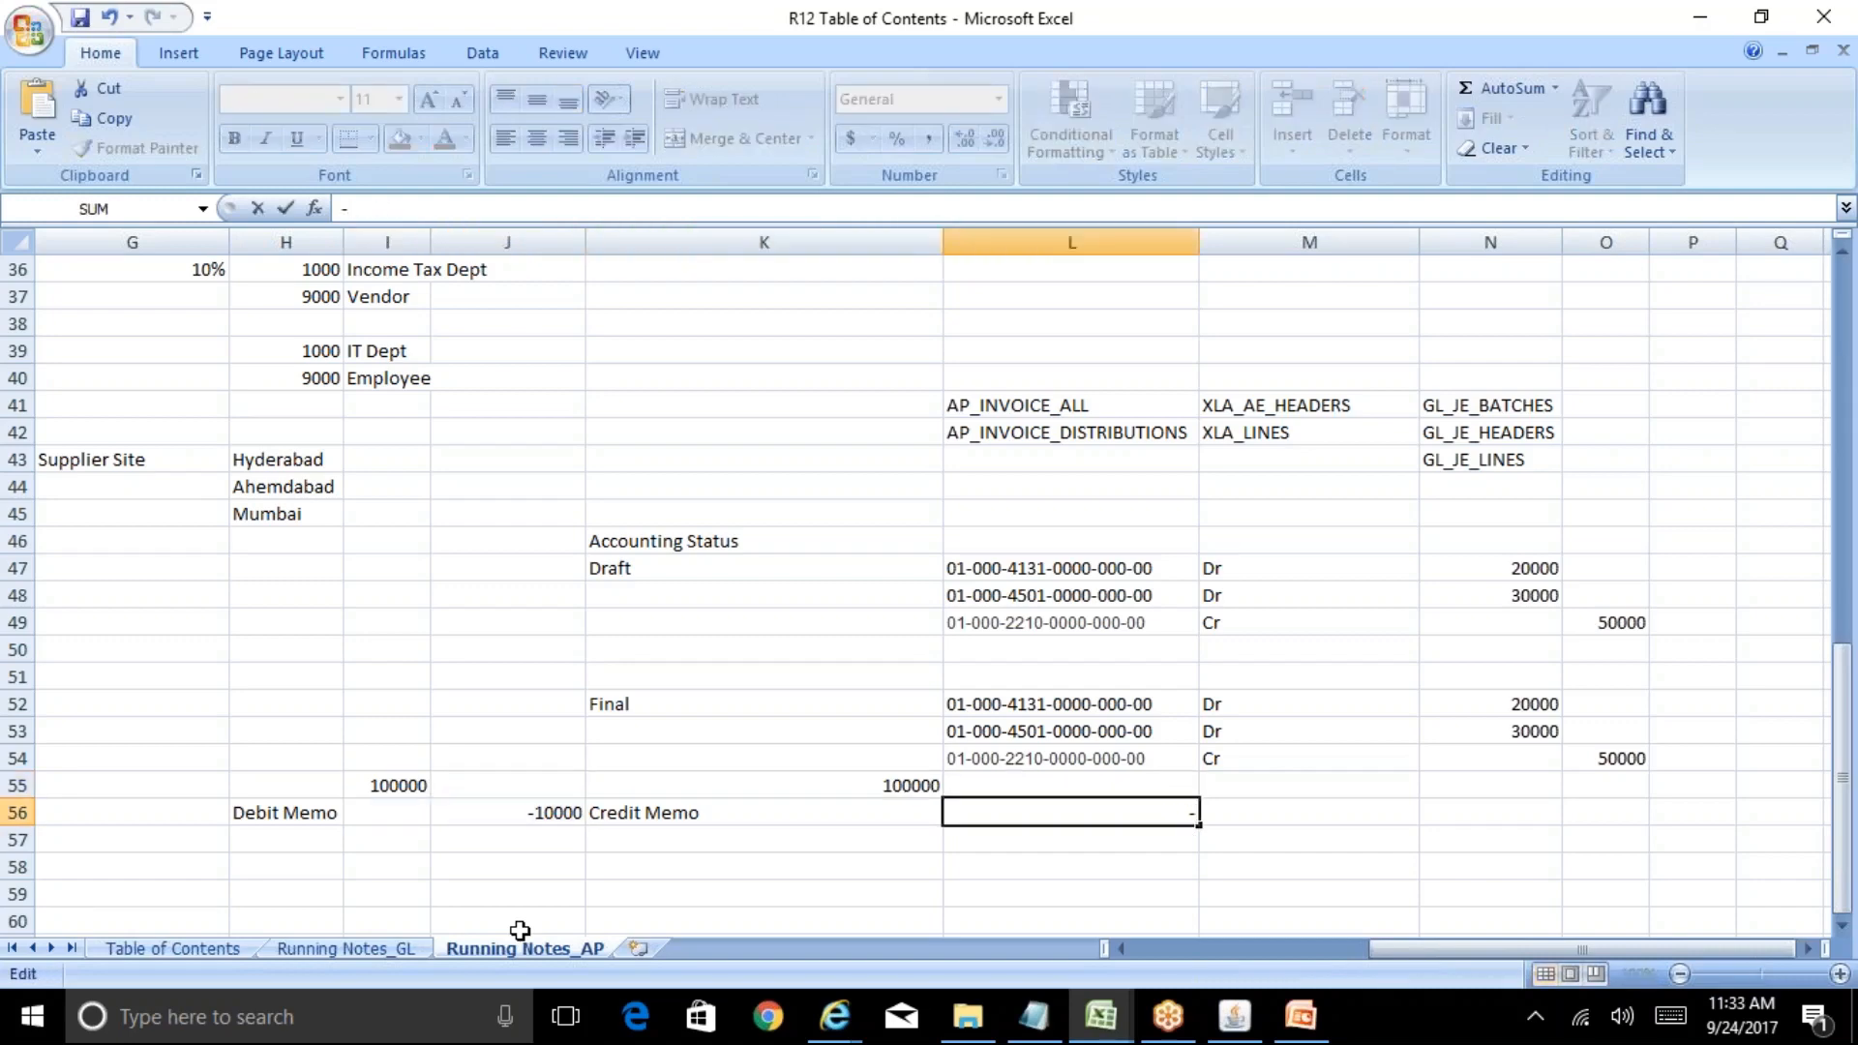
type("10000")
key("Return")
Examine the total of the credit memo example in K55:L56 and compare it with the Debit Memo row
key("Up")
key("Up")
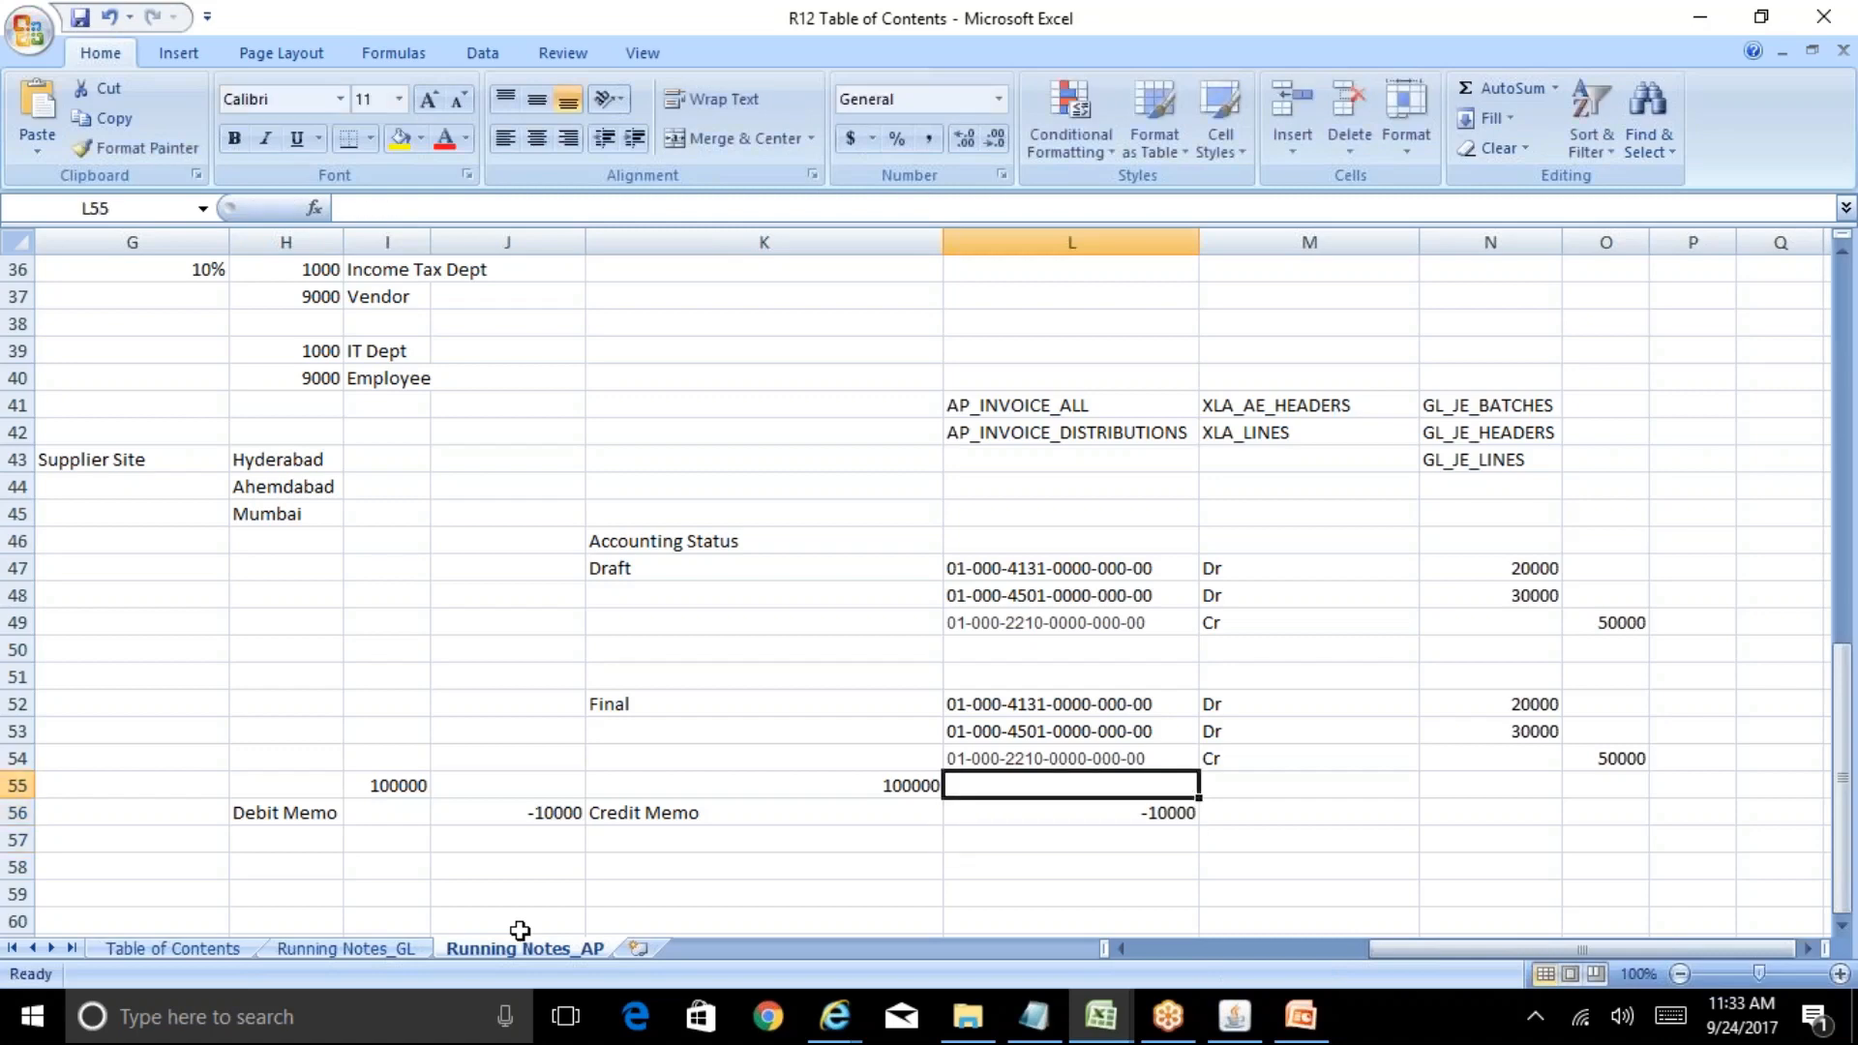
key("Left")
key("shift+Down")
key("shift+Right")
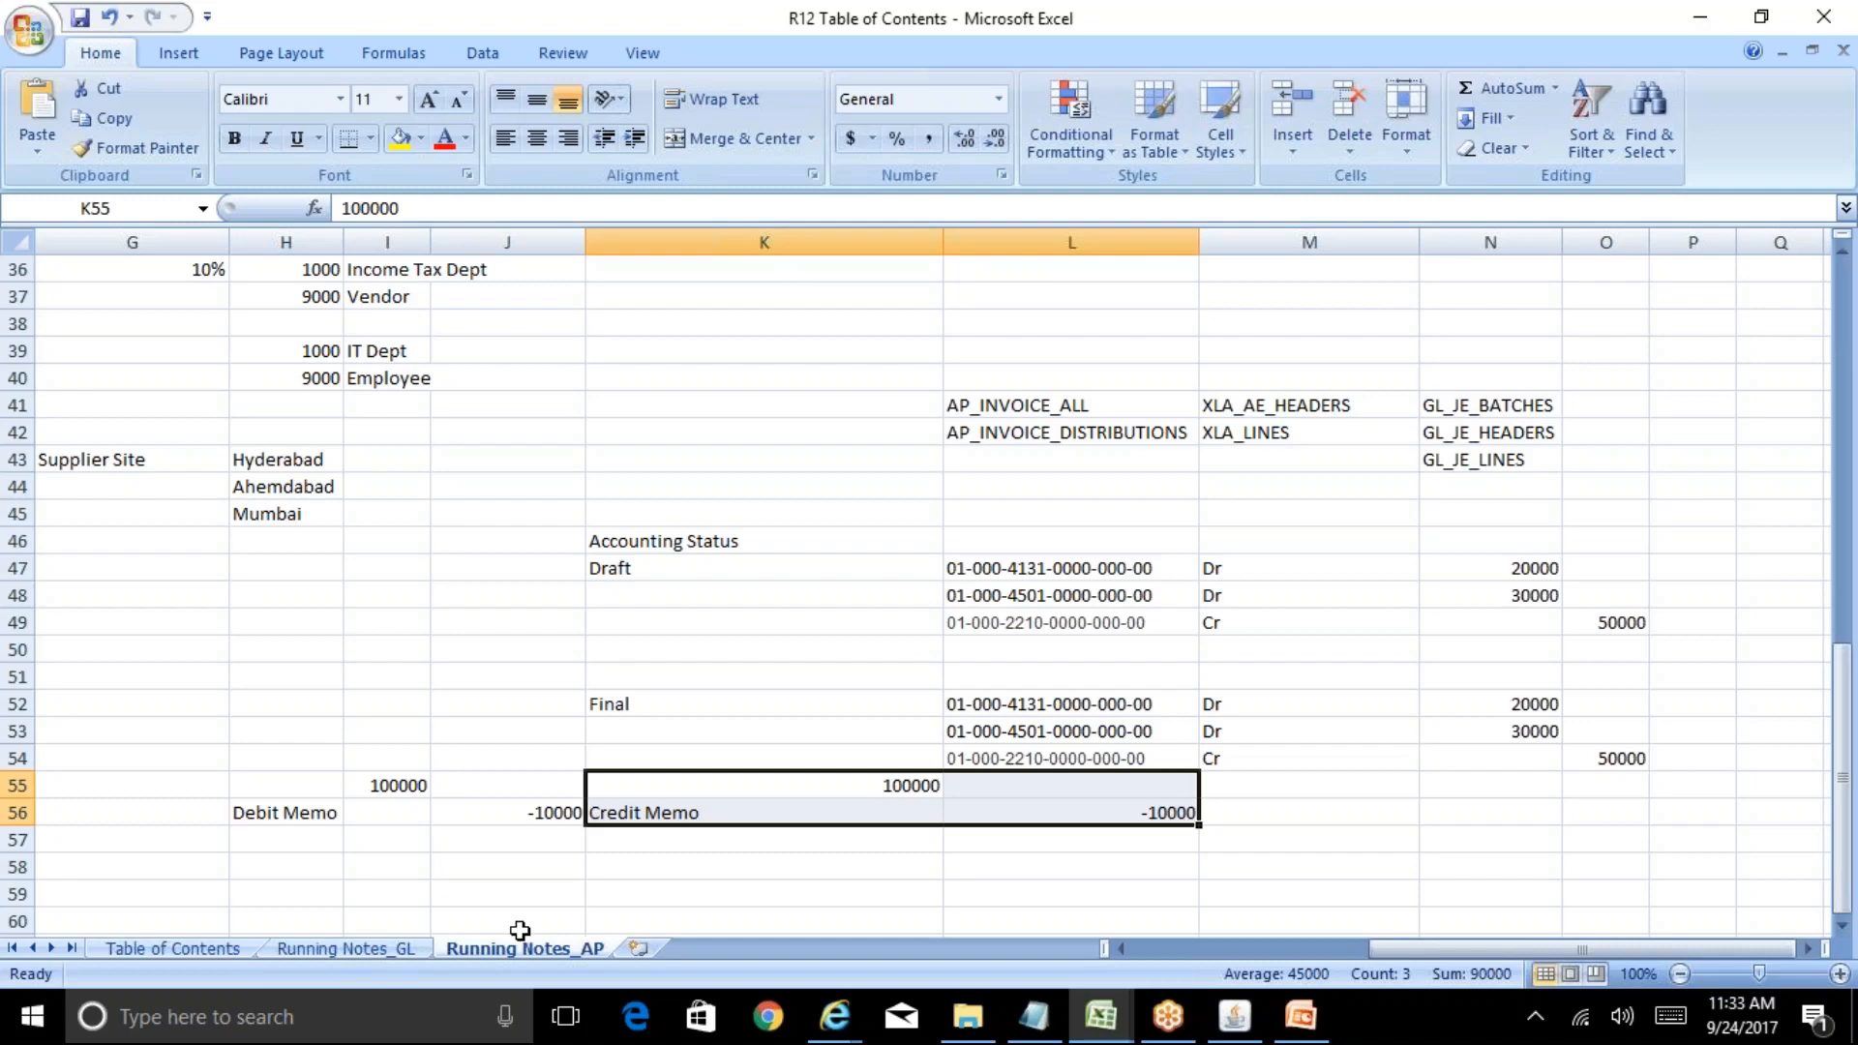
key("Down")
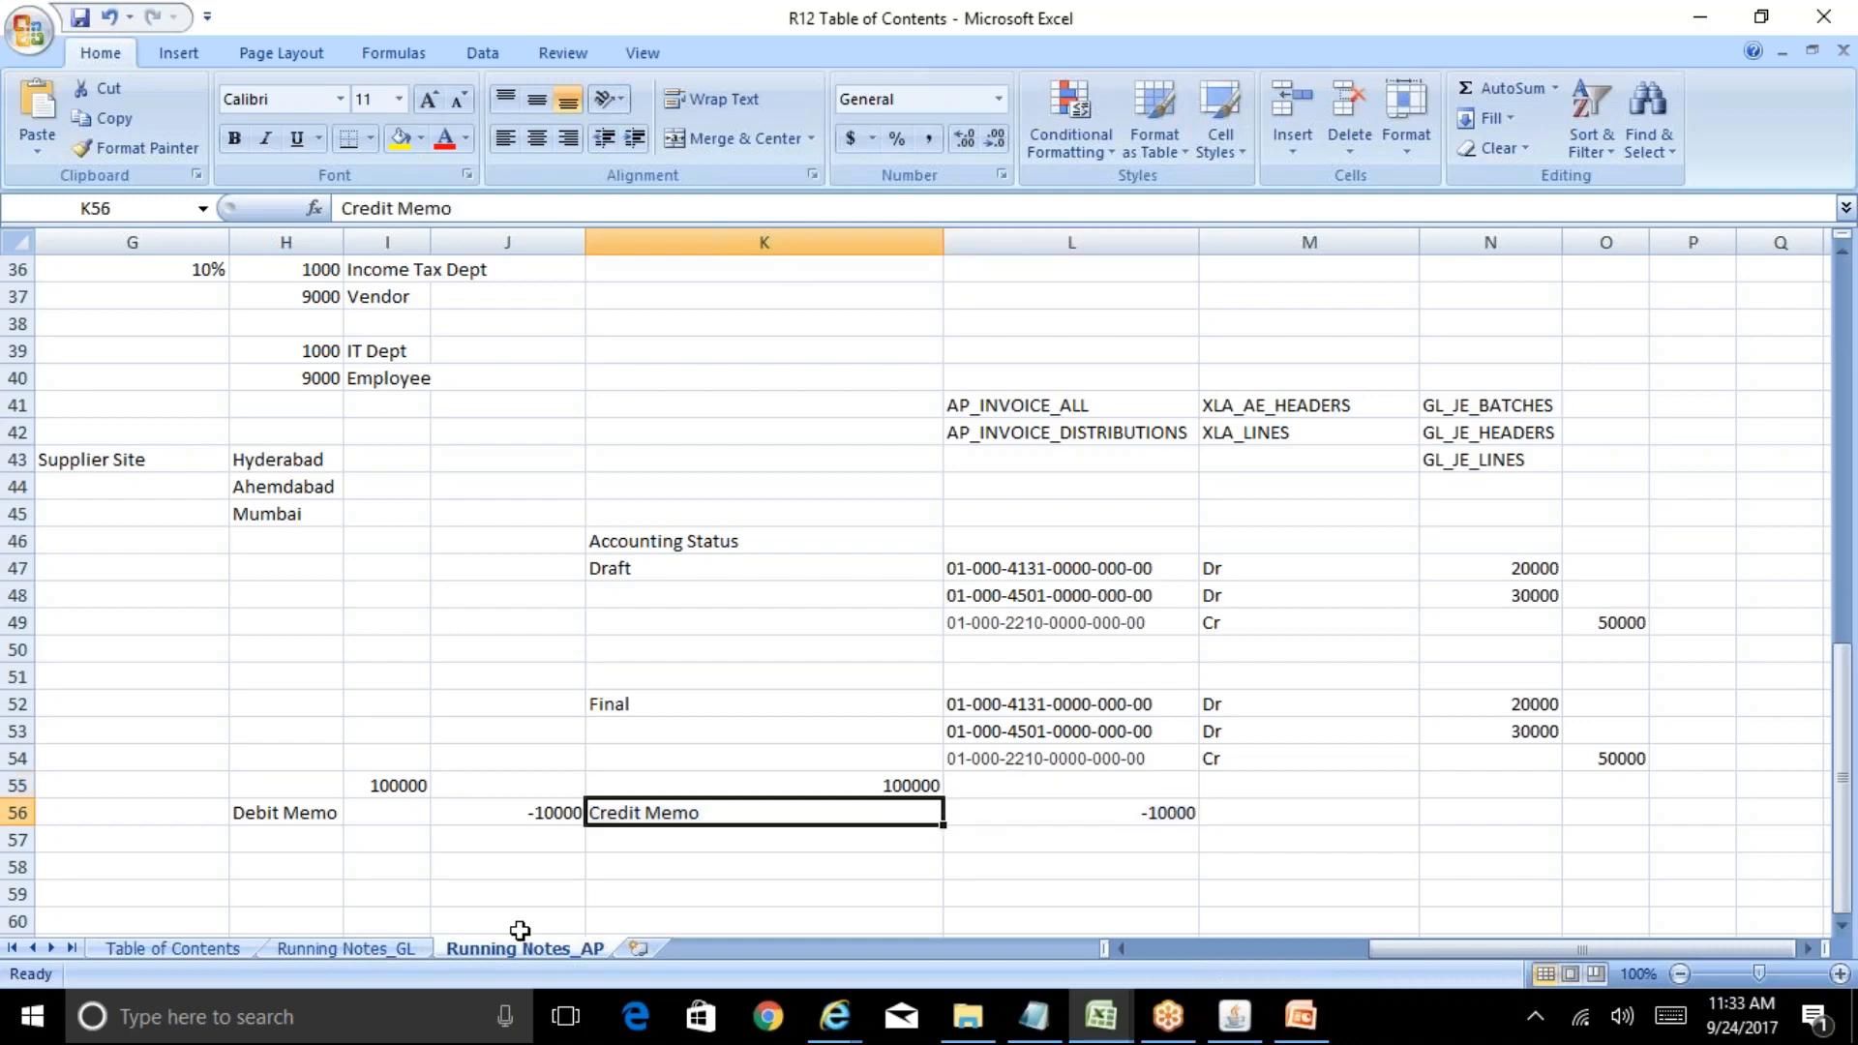
key("Left")
key("Left")
key("Left")
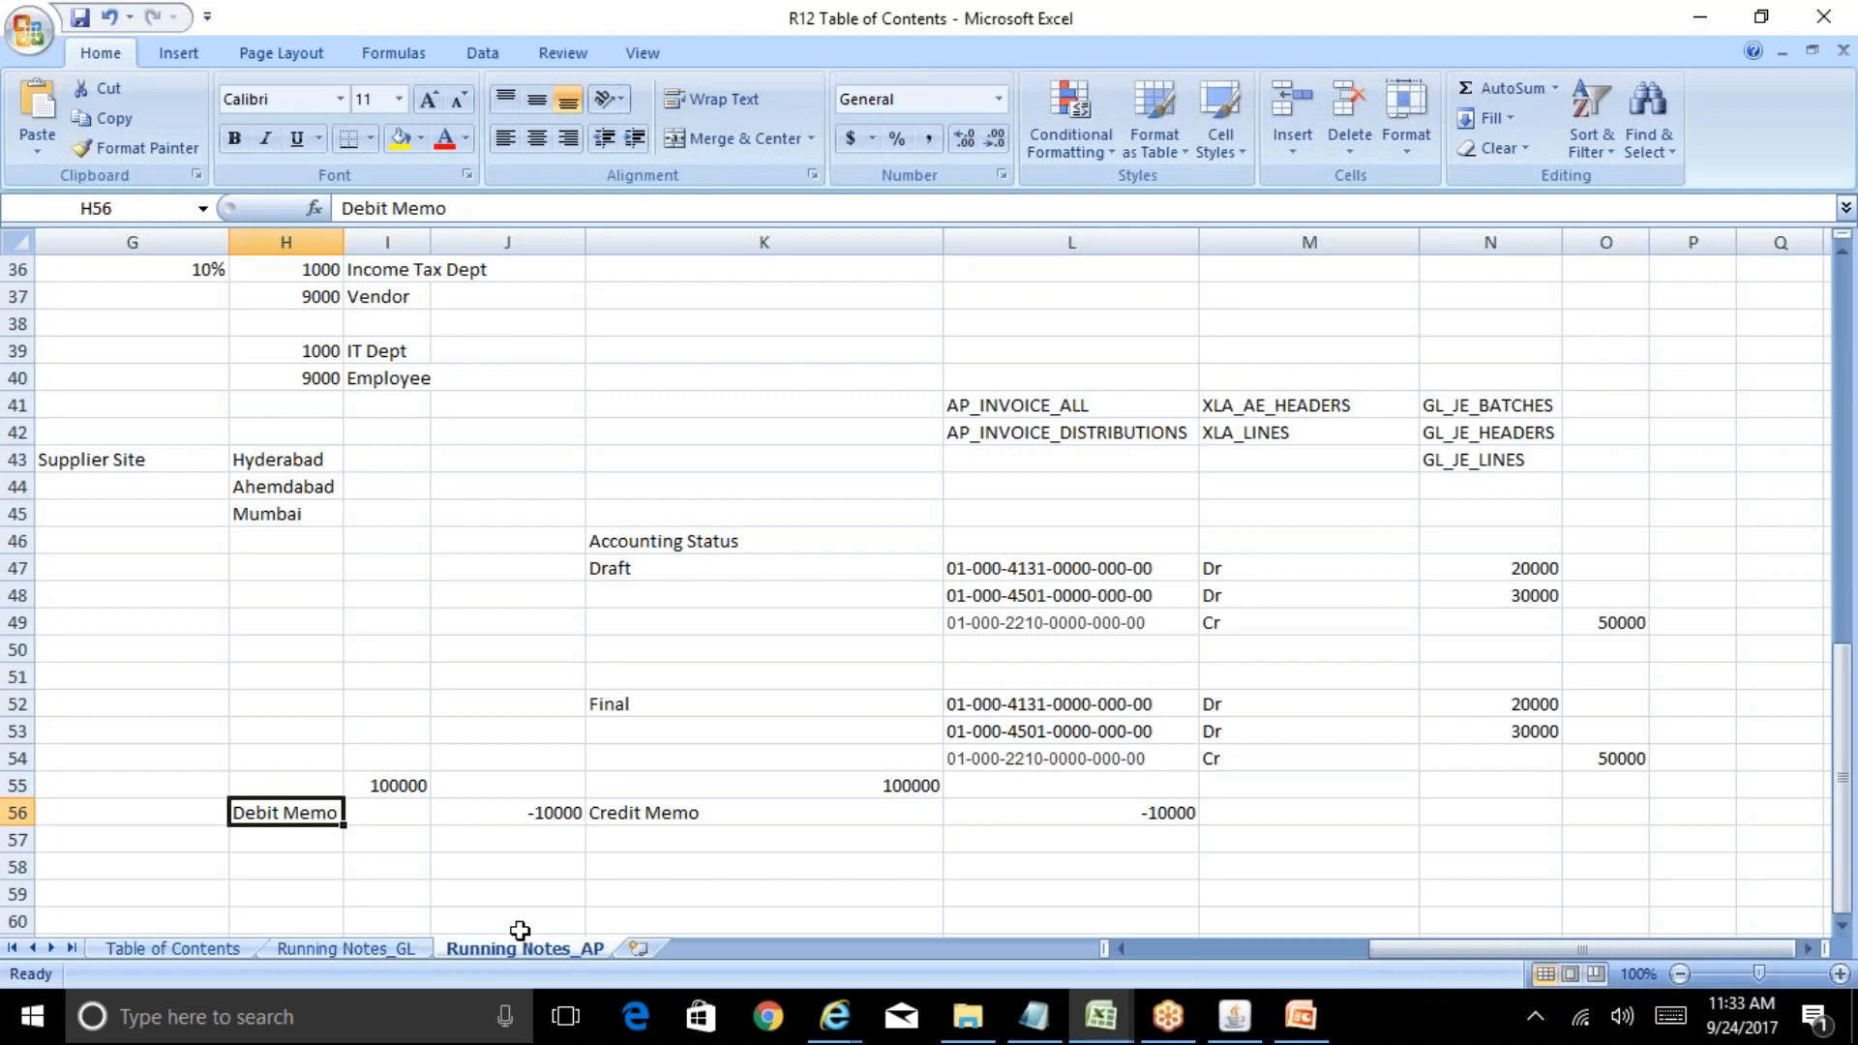
key("Right")
key("Right")
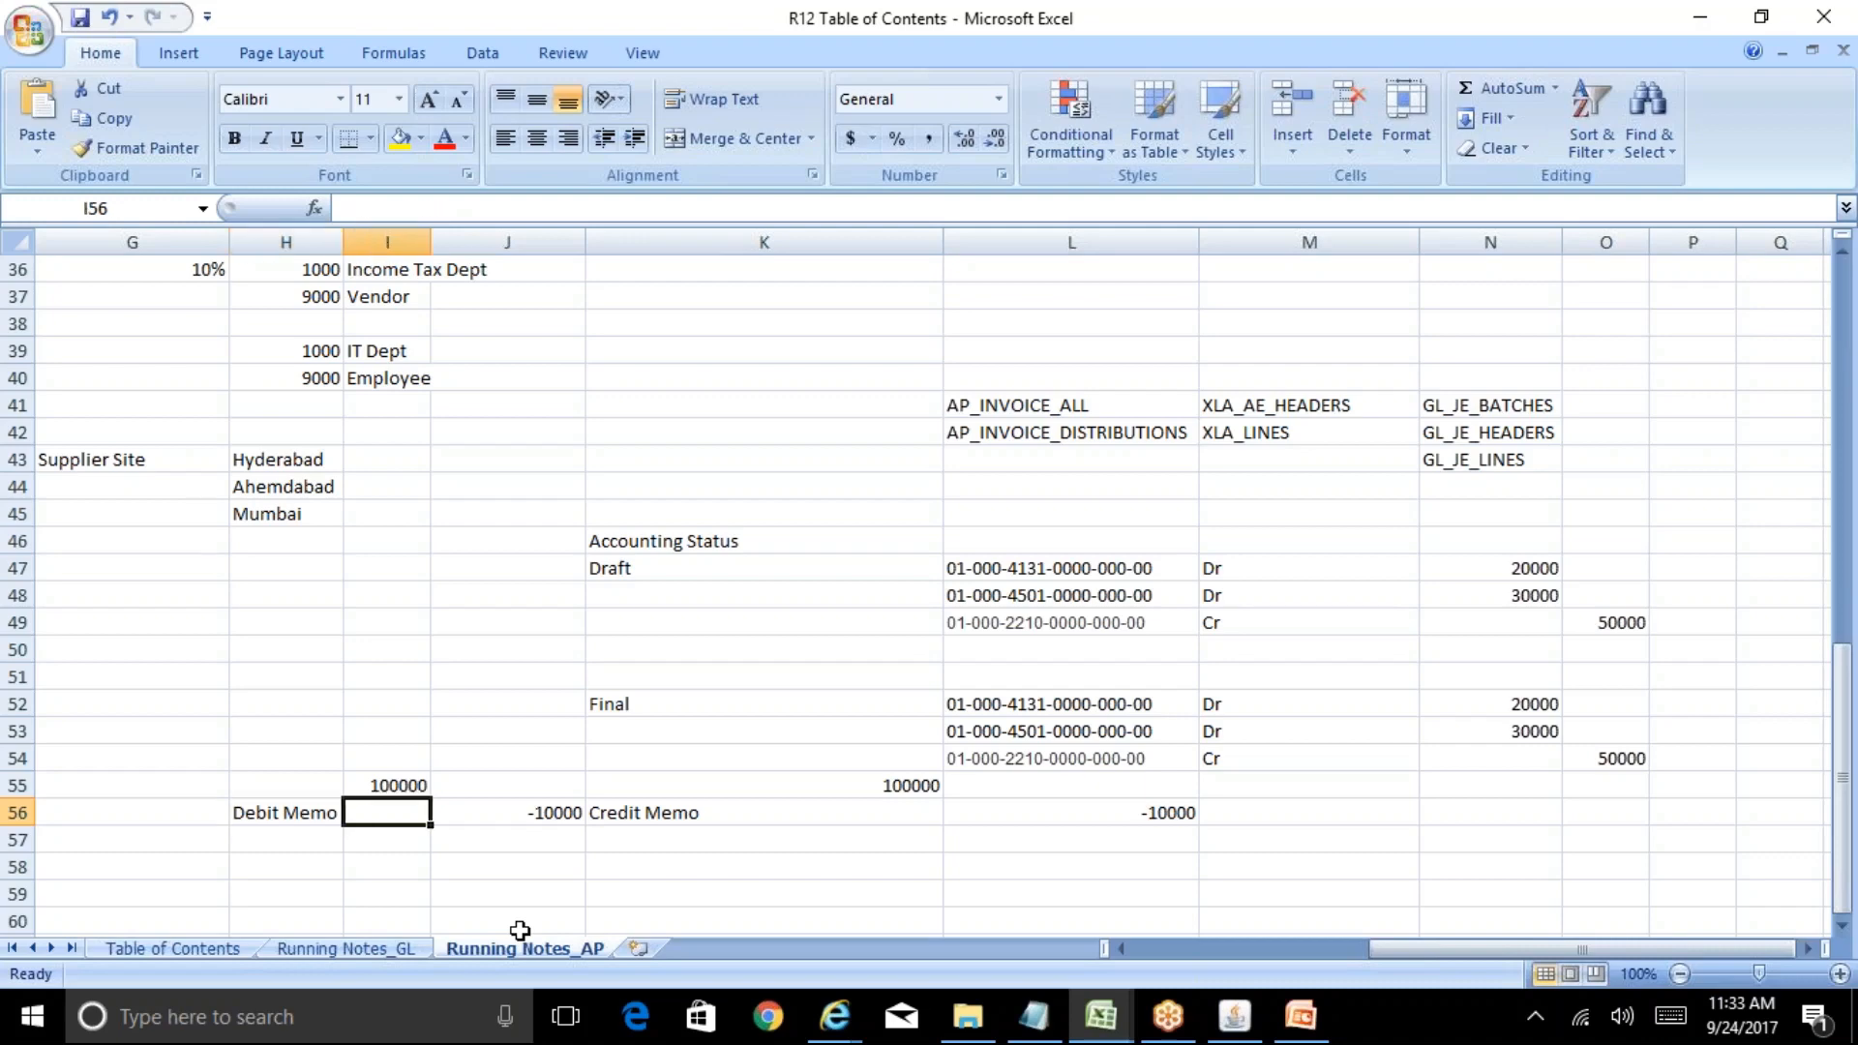
Review the debit memo example's combined amounts in I55:J56
key("Left")
key("Up")
key("Down")
key("Up")
key("shift+Down")
key("shift+Right")
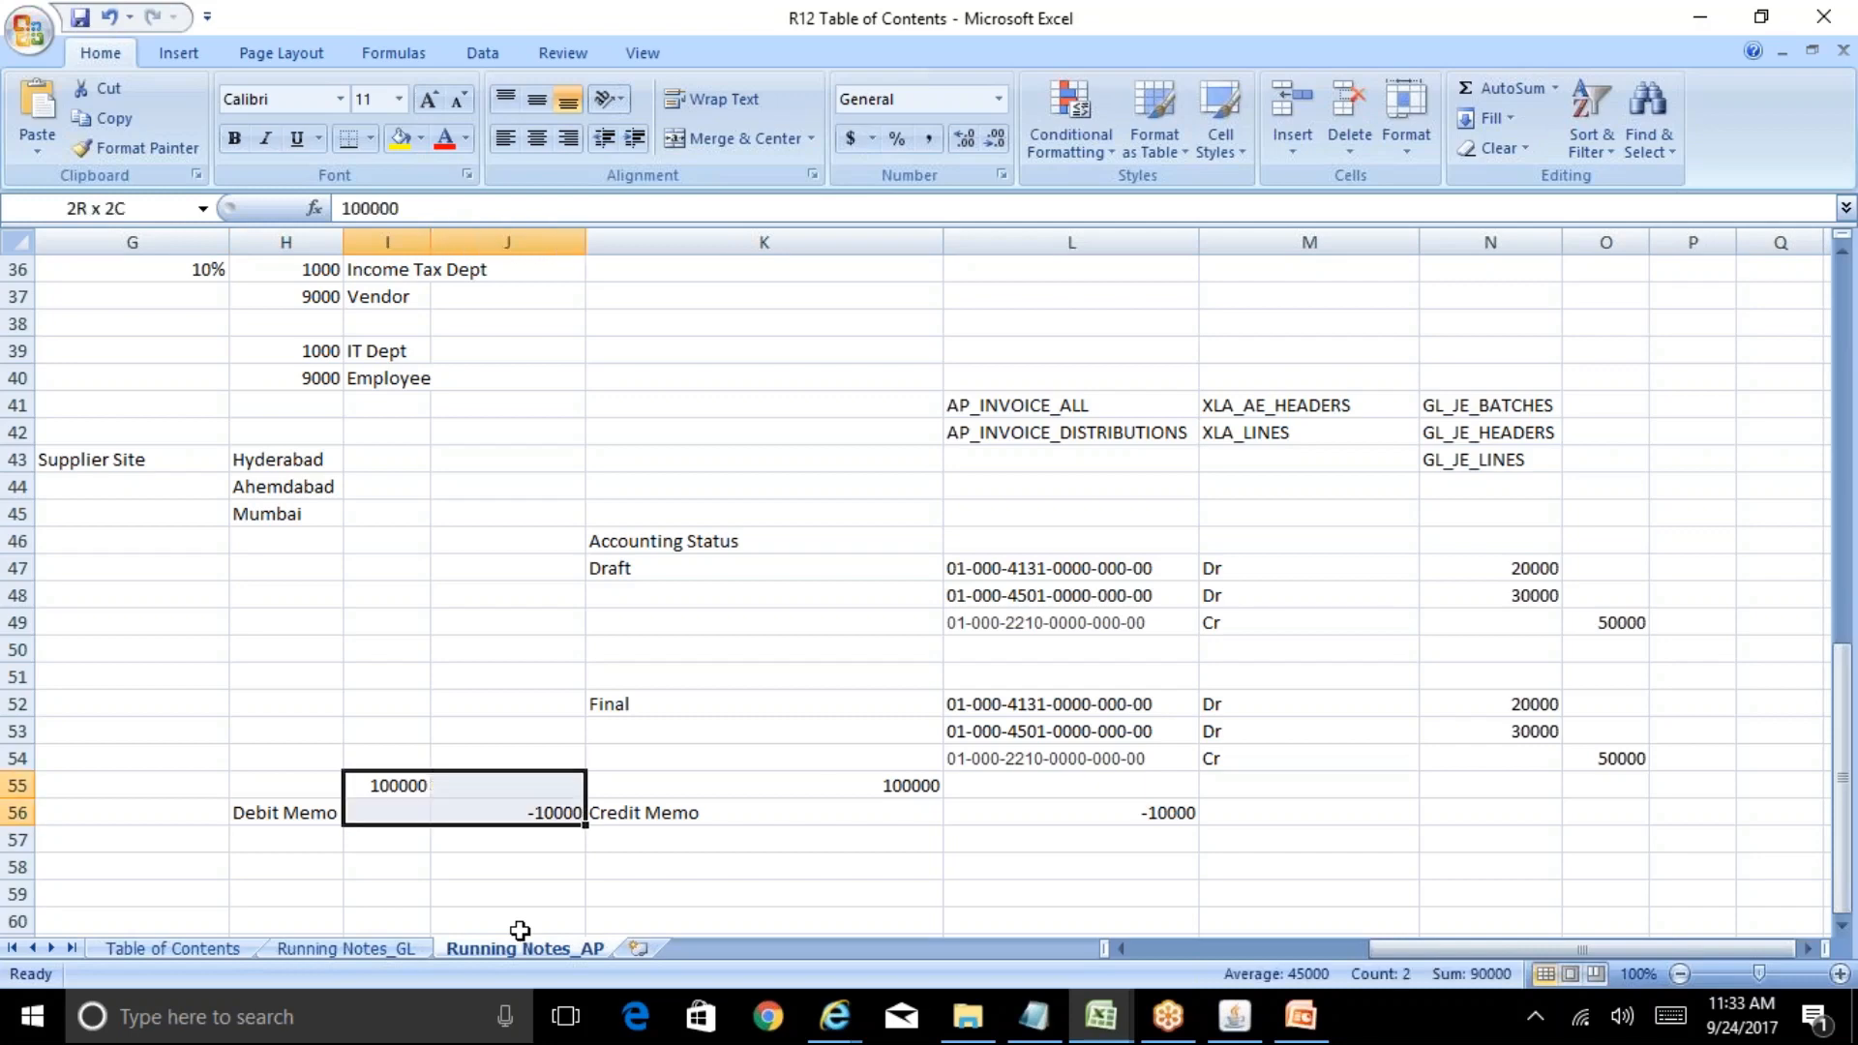
key("Up")
key("Down")
key("shift+Right")
key("shift+Down")
key("shift+BackSpace")
key("shift+Down")
key("shift+Right")
key("Right")
key("Right")
key("Right")
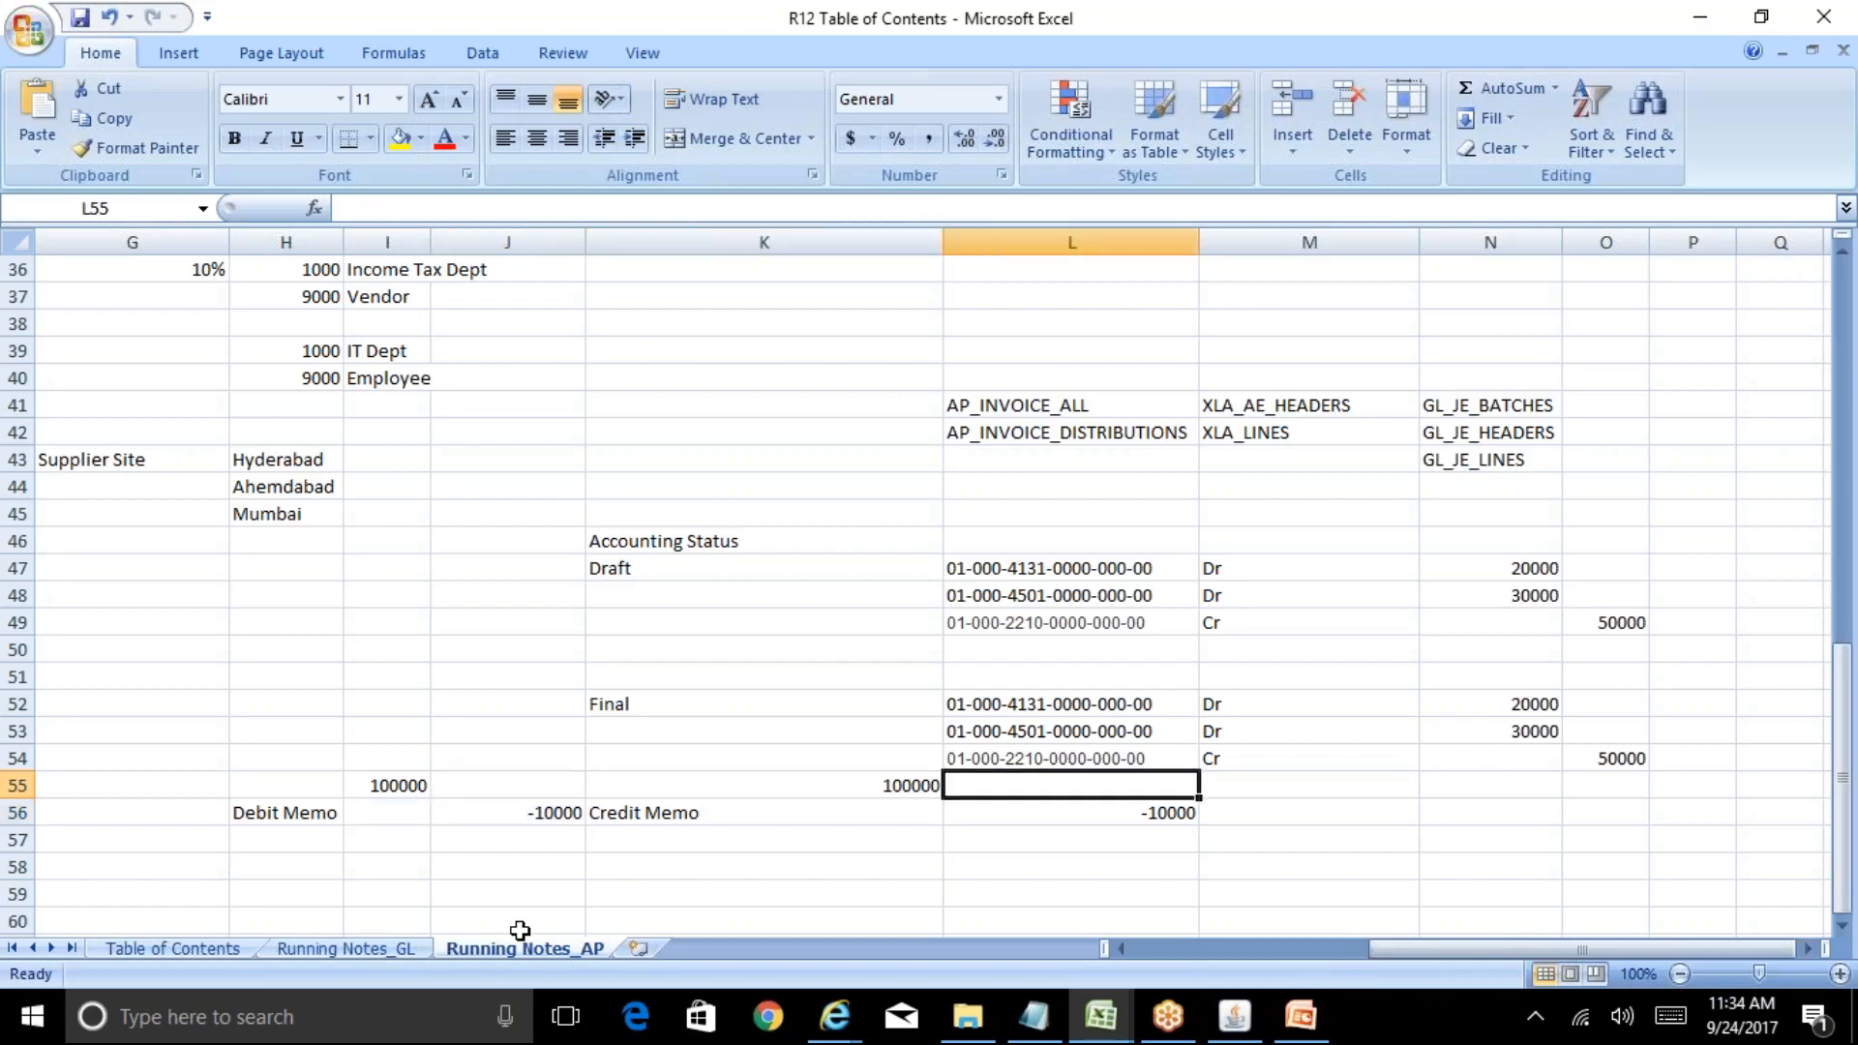
Review the credit memo example's invoice amount in K55 and memo amount in L56, including their combined total
key("Left")
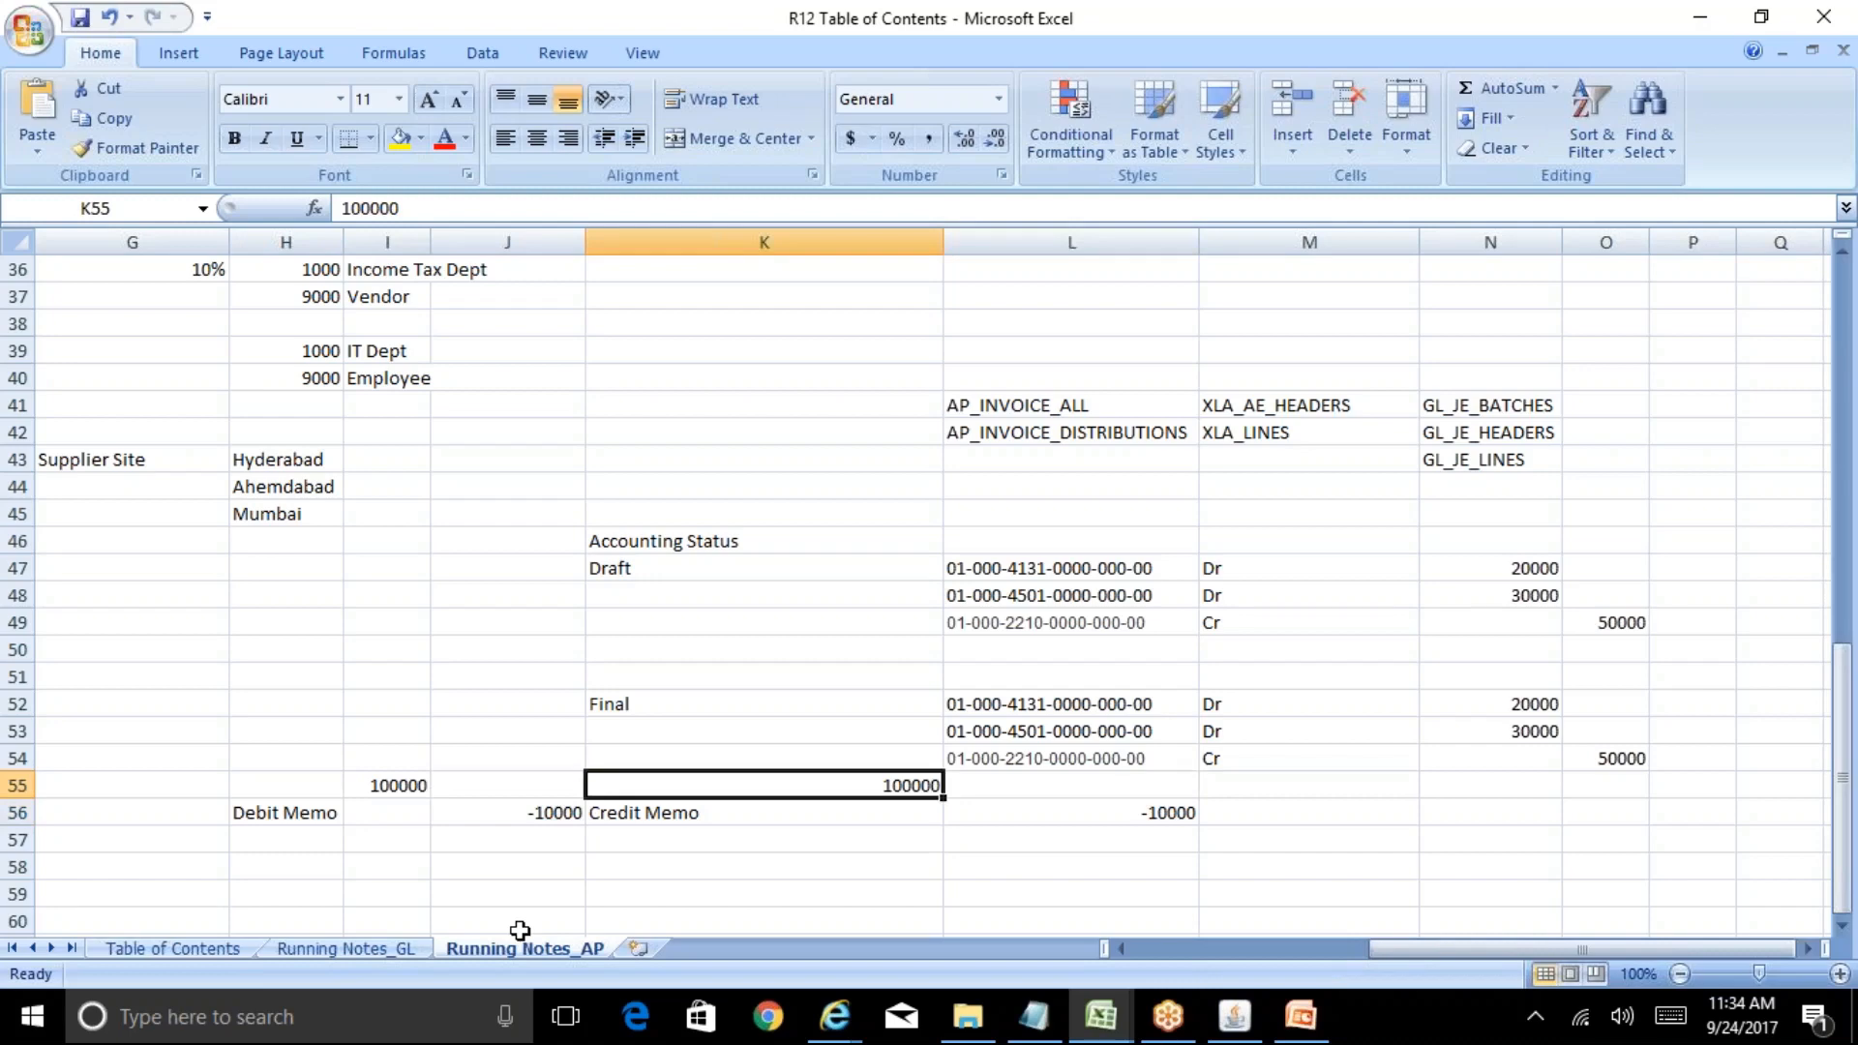
key("Down")
key("Right")
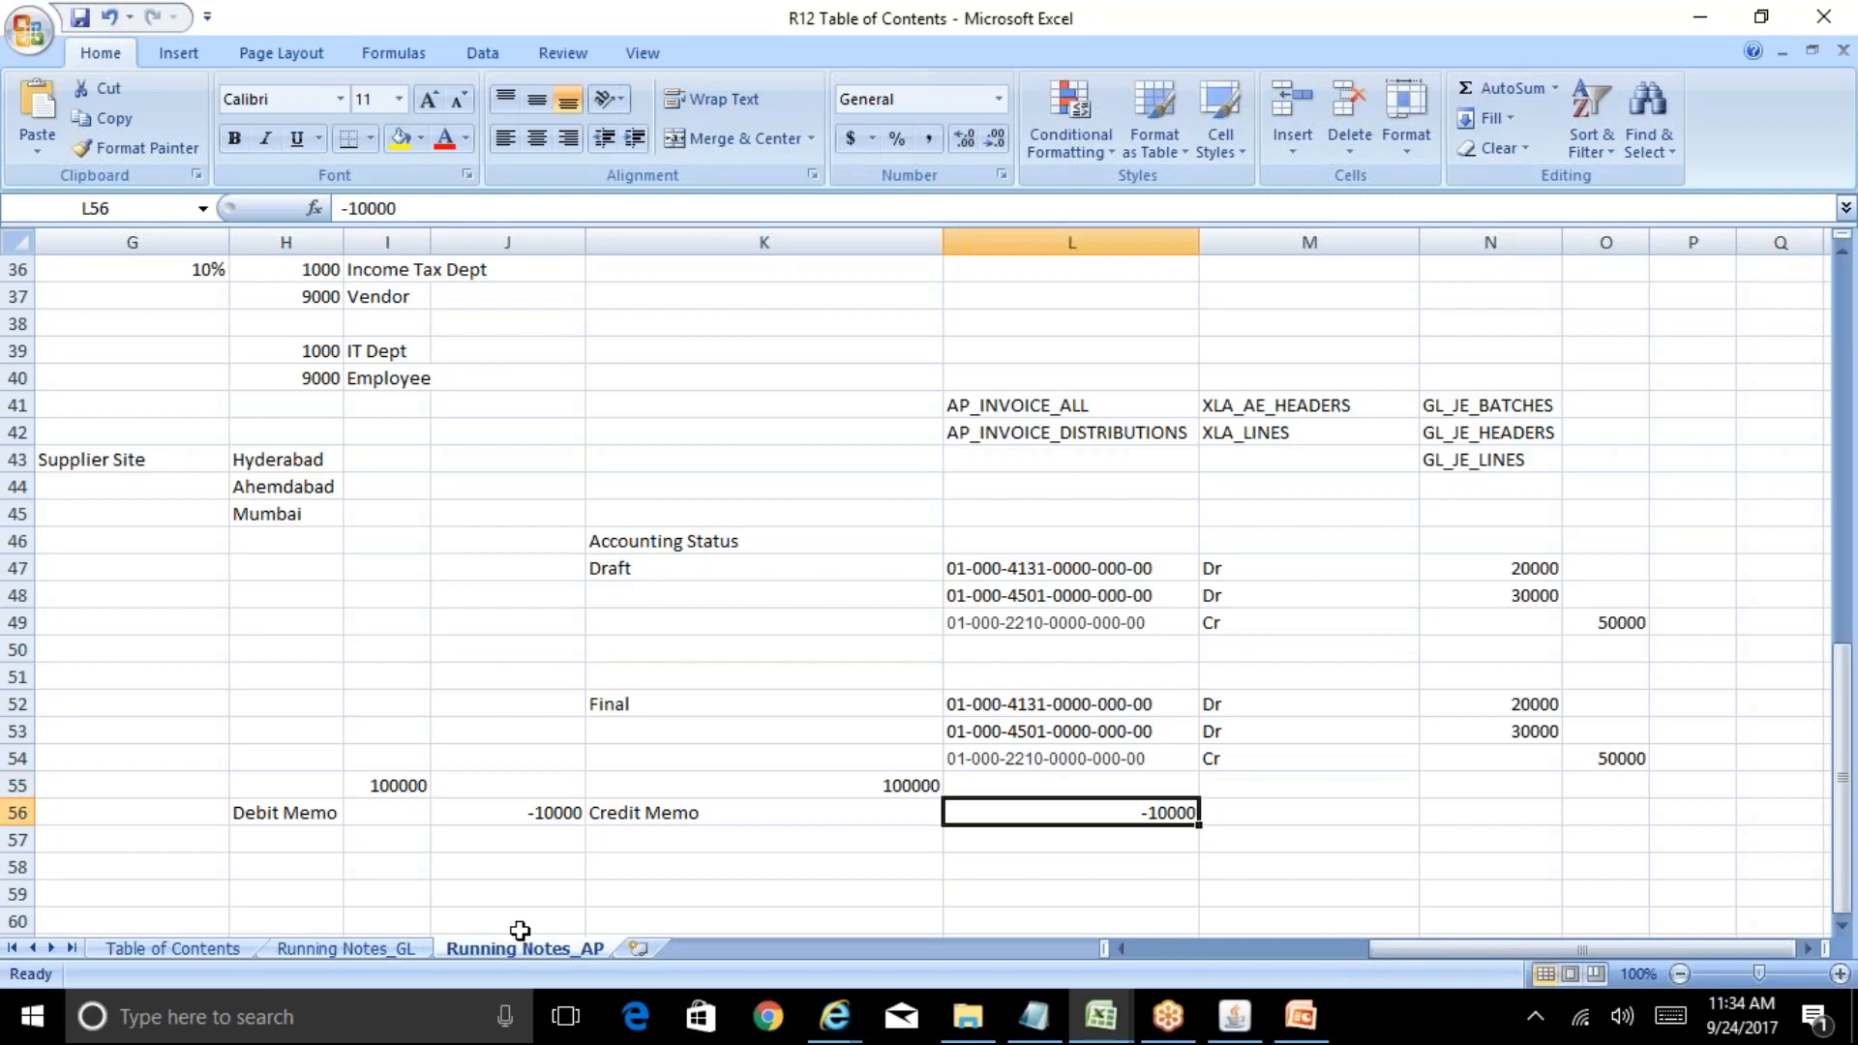
key("Left")
key("Up")
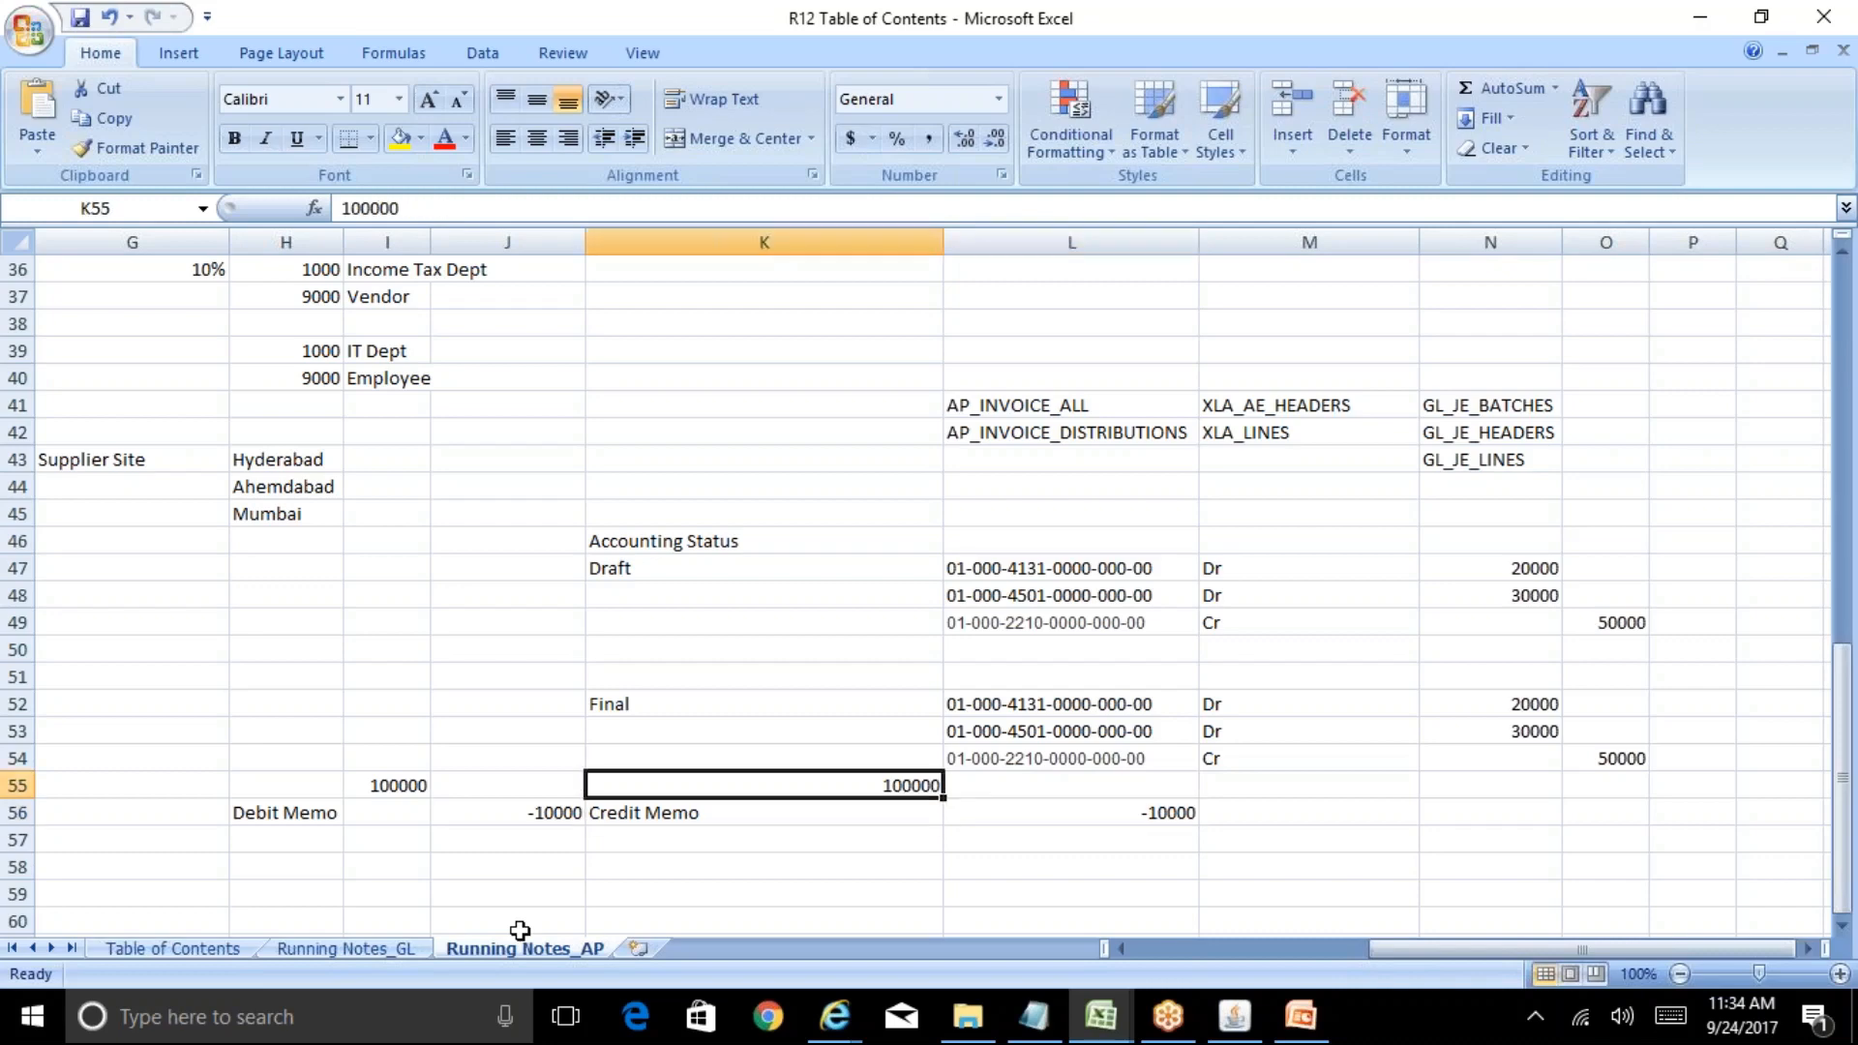
key("Down")
key("Up")
key("shift+Down")
key("shift+Right")
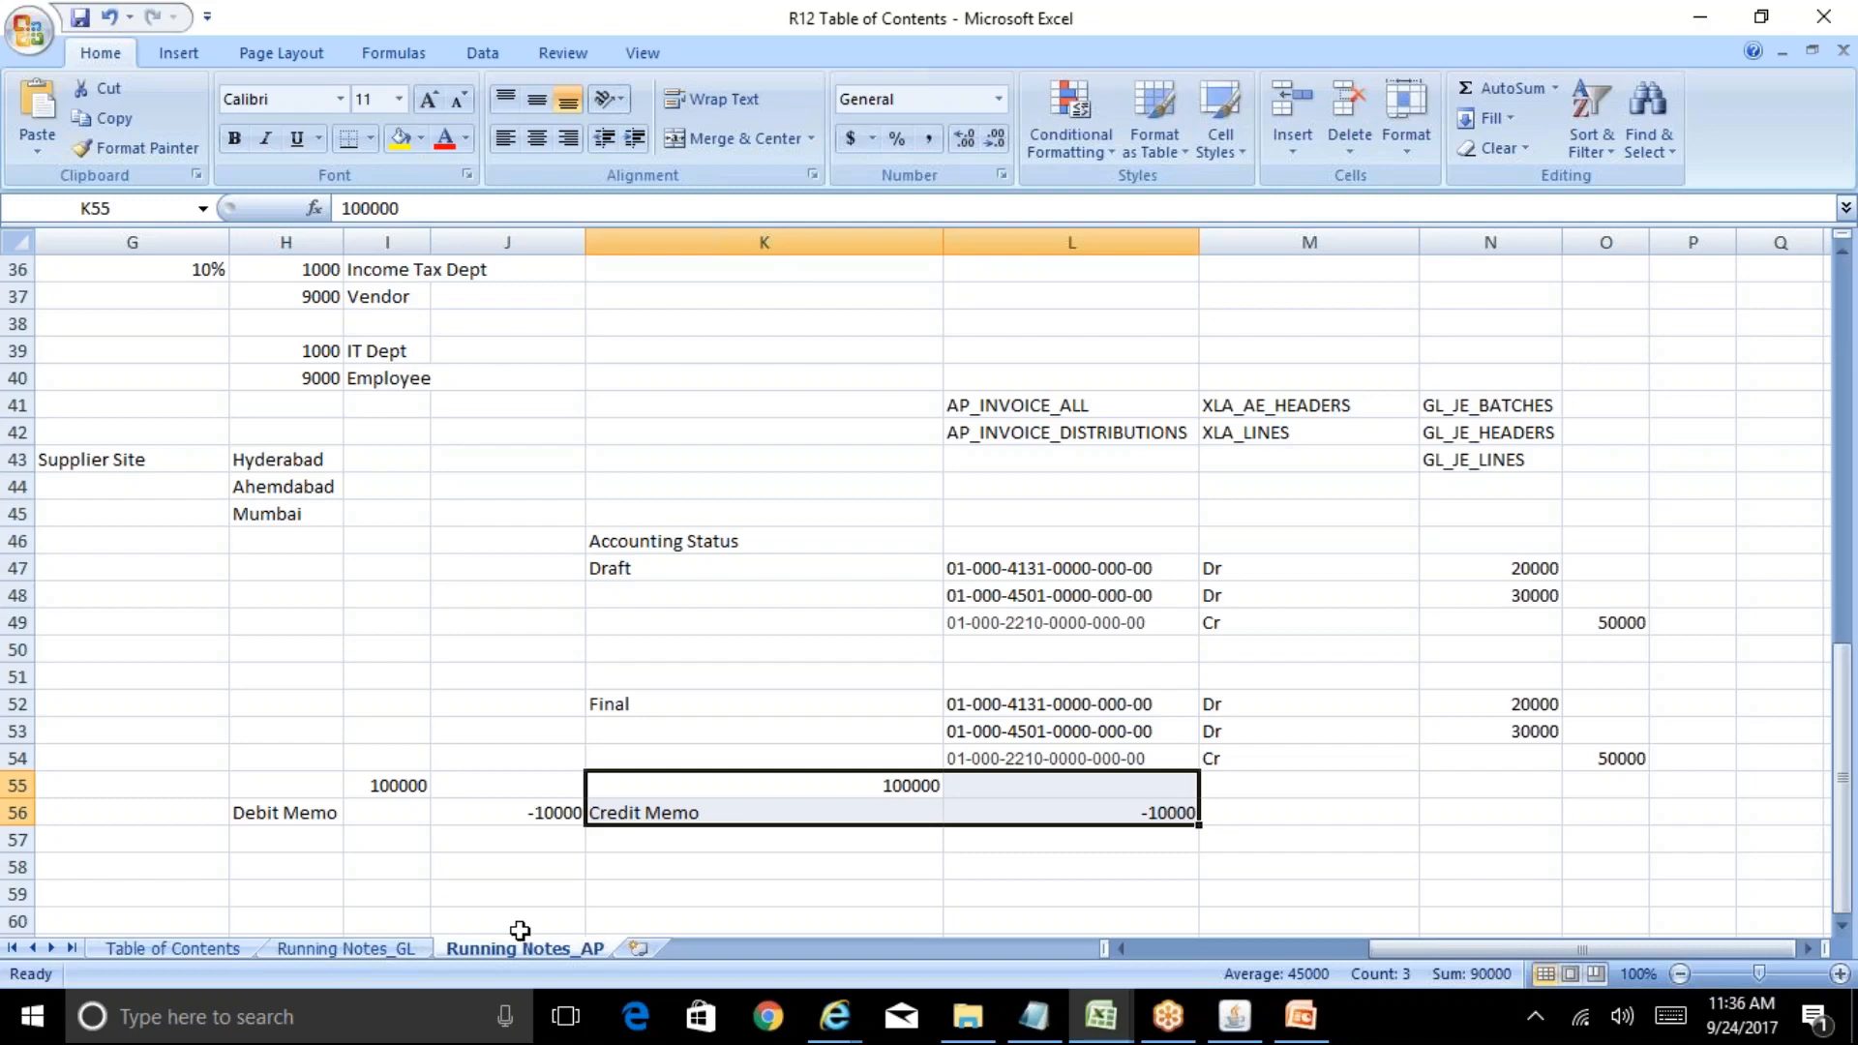
Switch to Oracle Applications and close the Invoice Types list without choosing a type
left_click(446, 811)
left_click(1235, 1016)
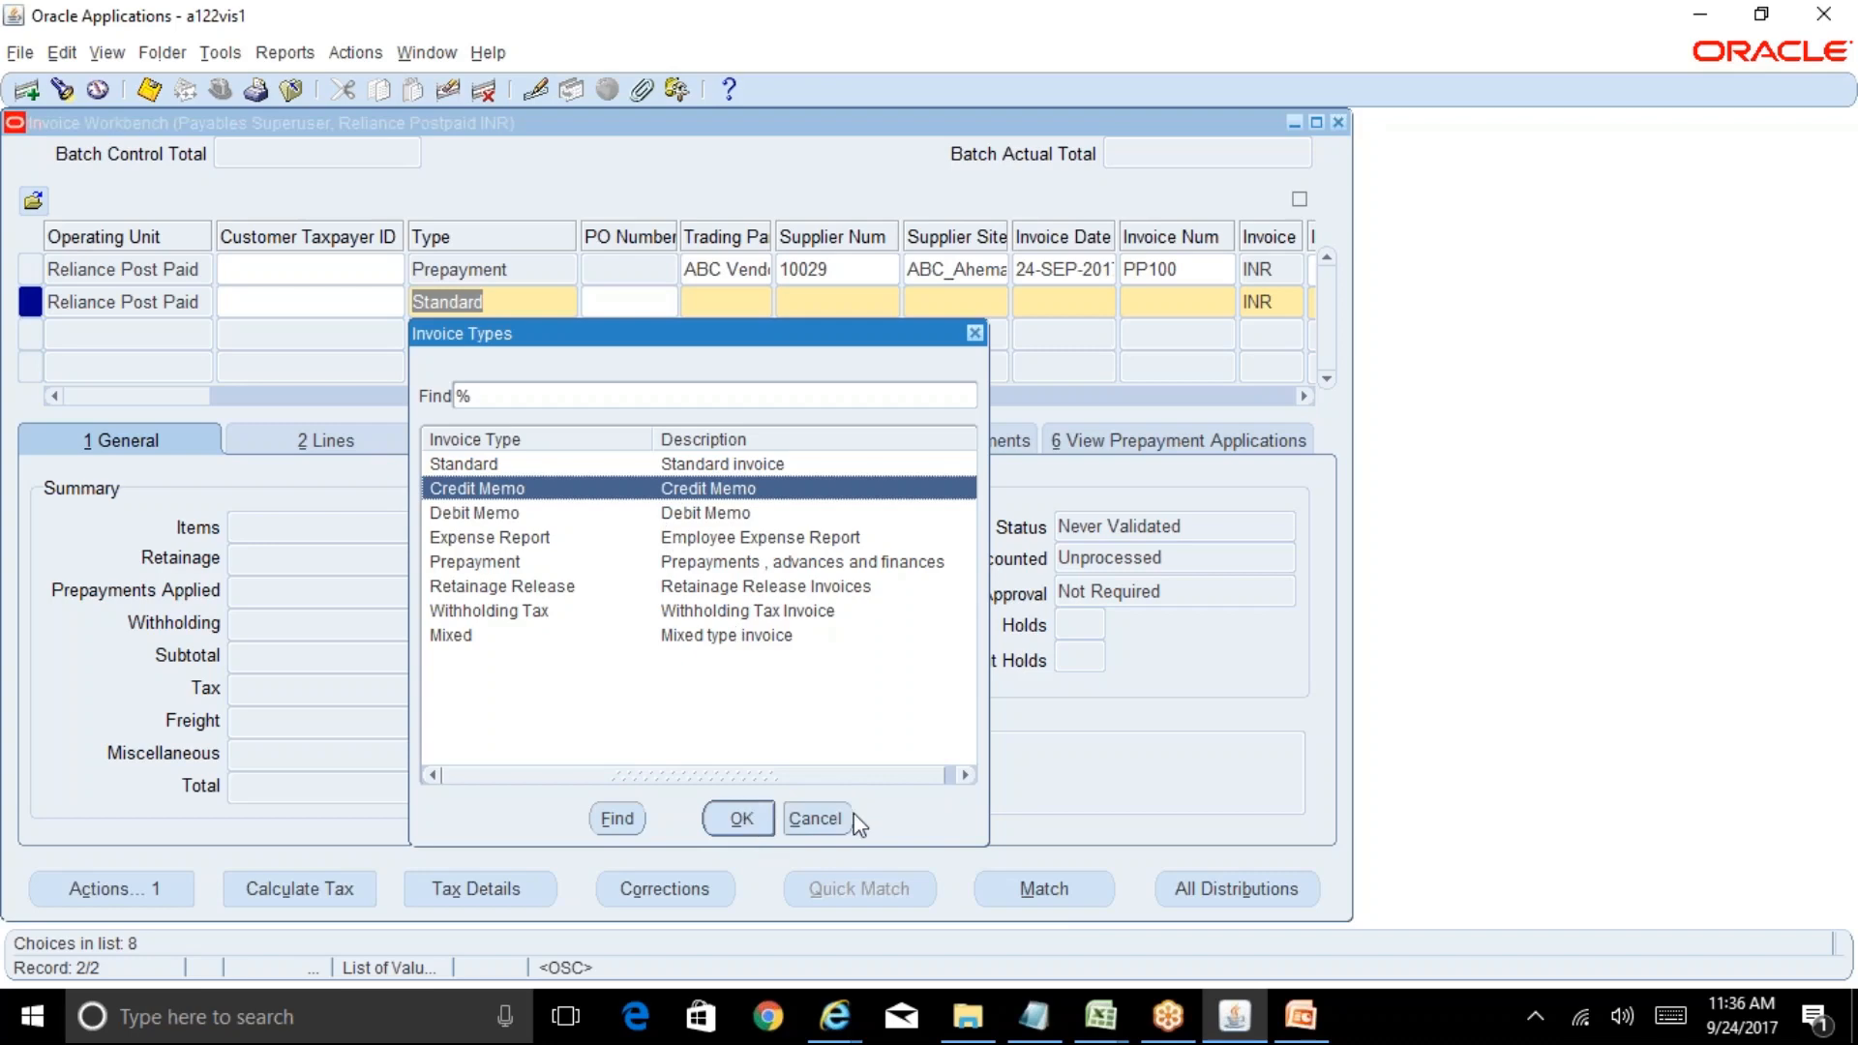
left_click(817, 818)
Switch to the R12 Table of Contents workbook and locate the Apply Credit Memo topic in B10 of the Table of Contents sheet
mouse_move(1101, 1026)
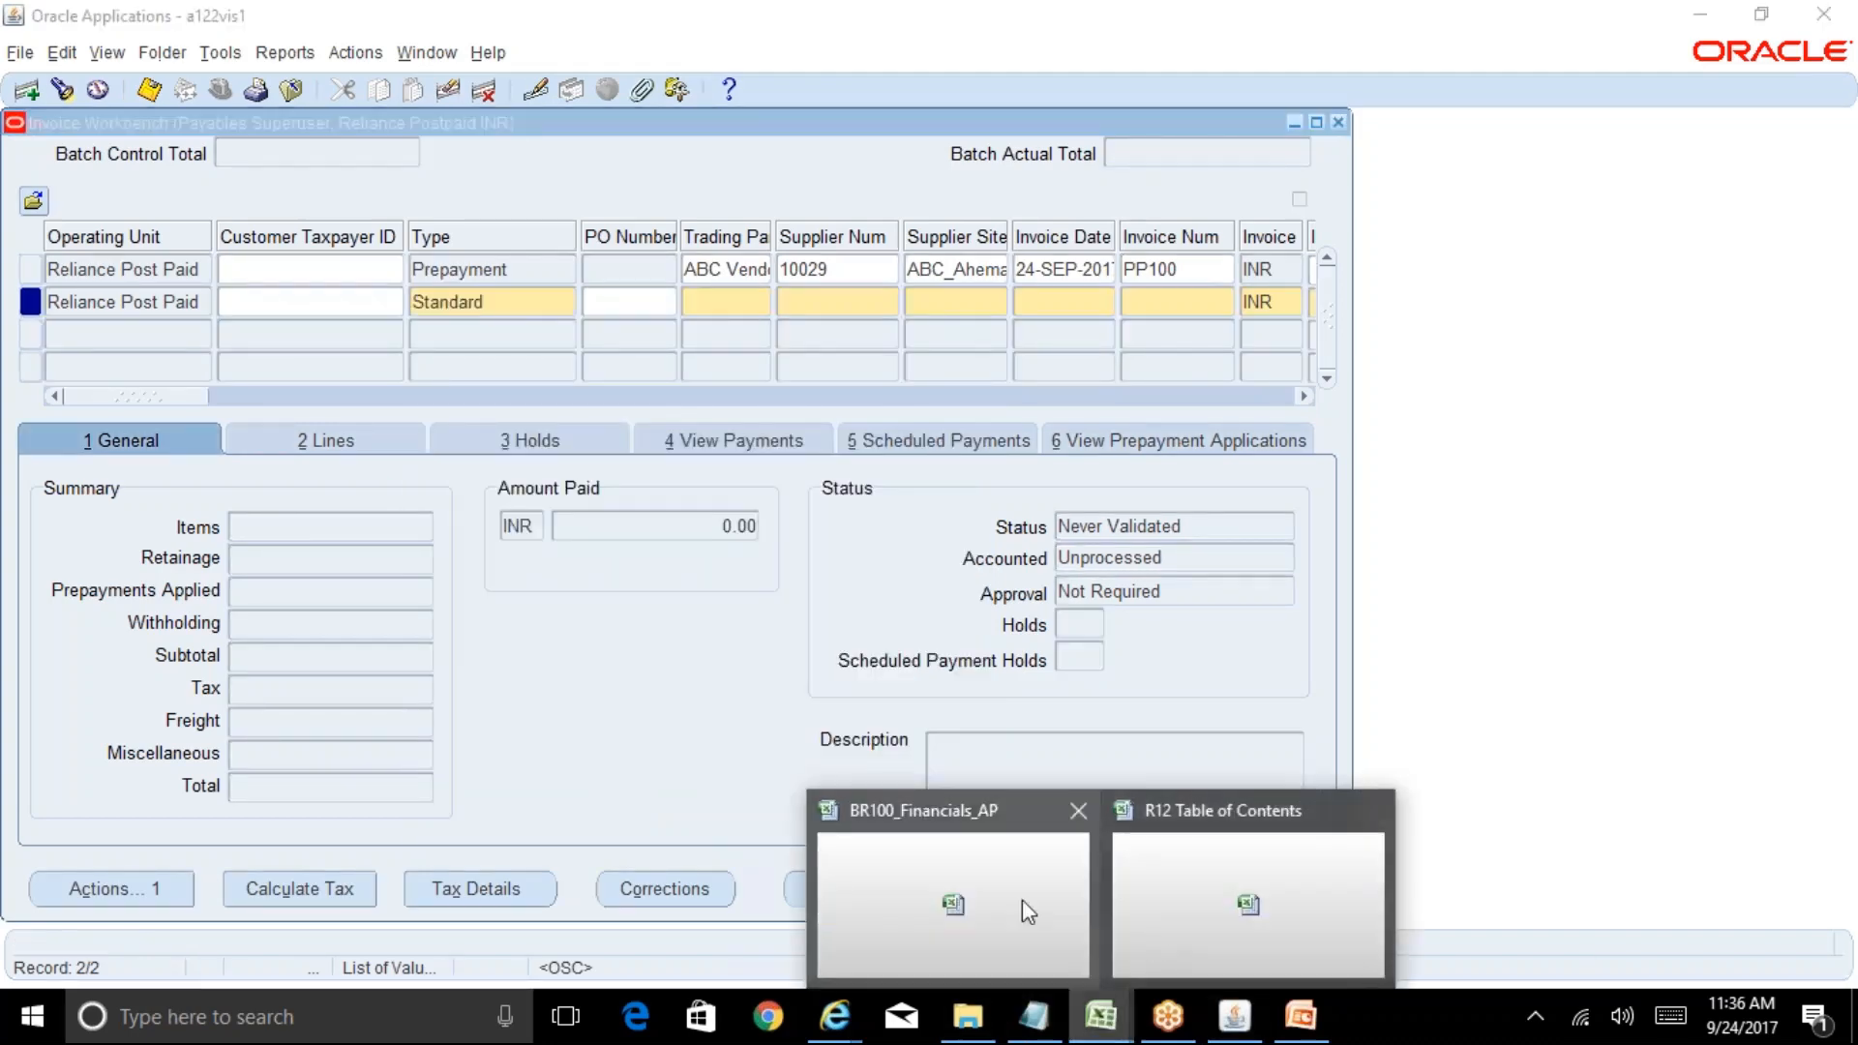
left_click(1022, 898)
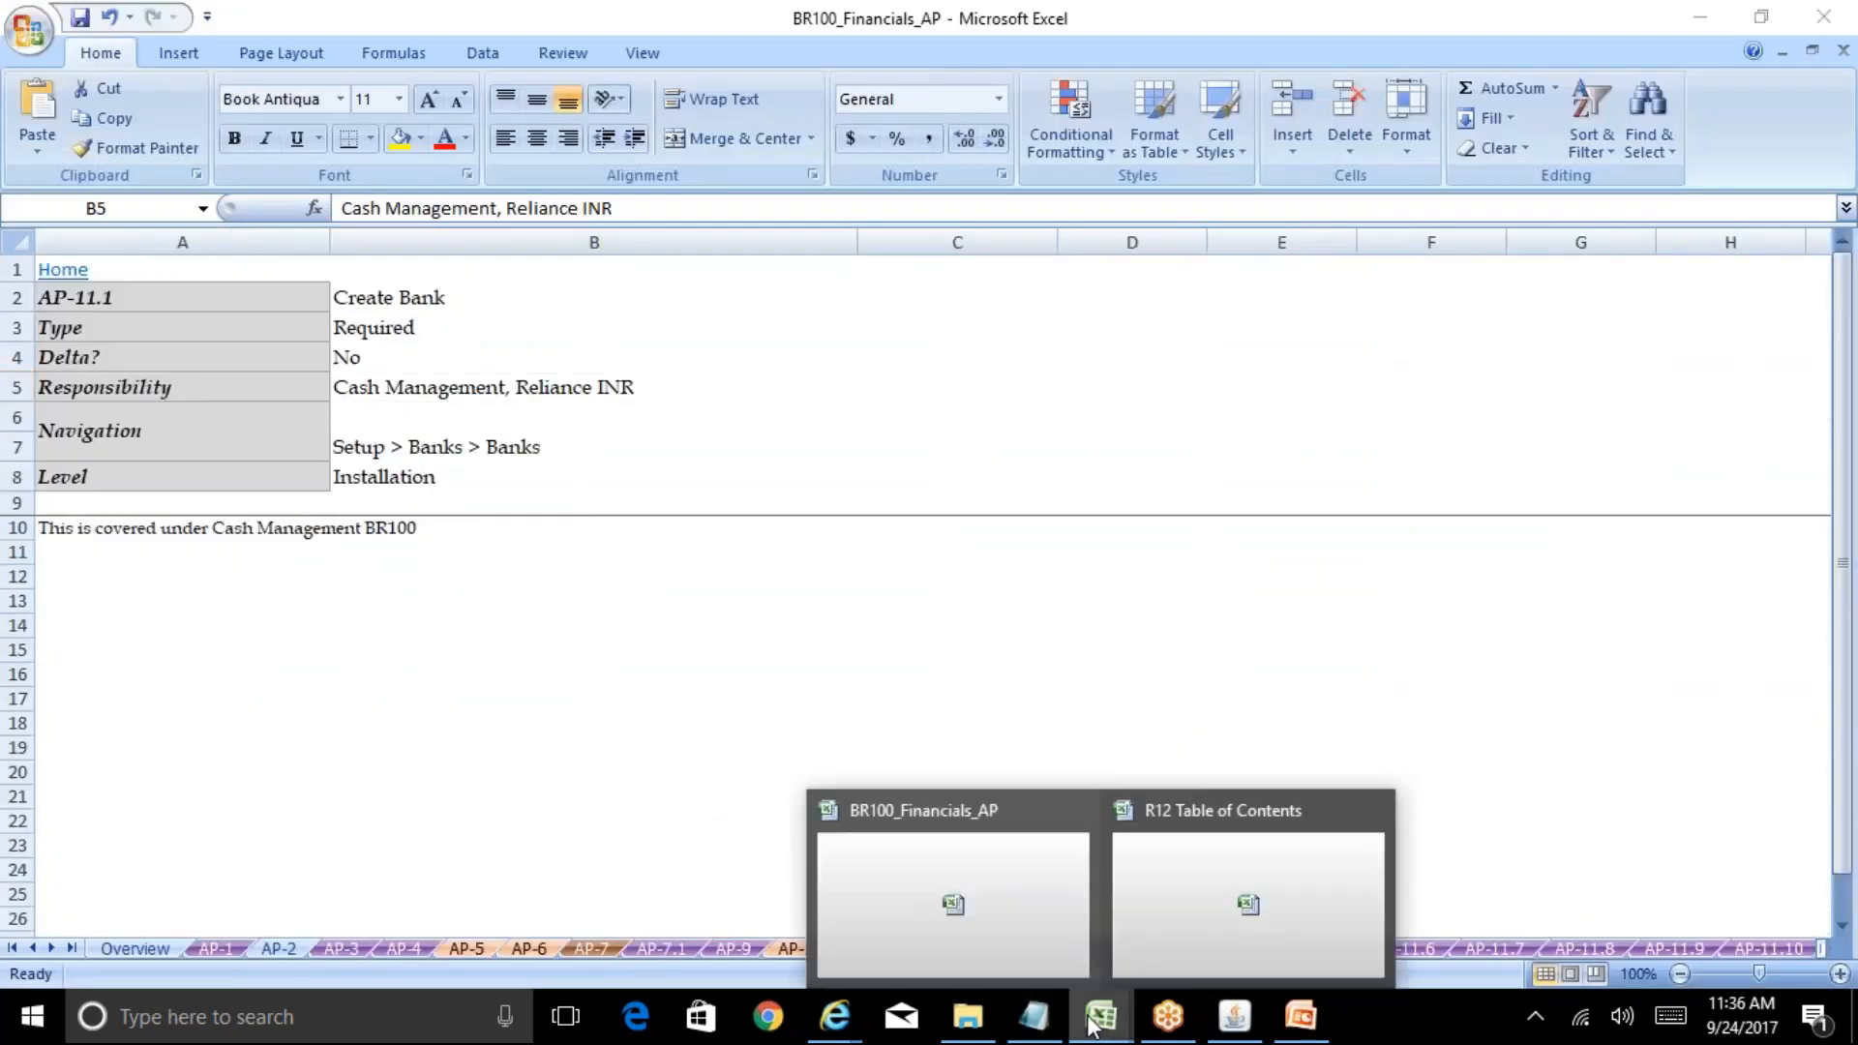
left_click(1248, 890)
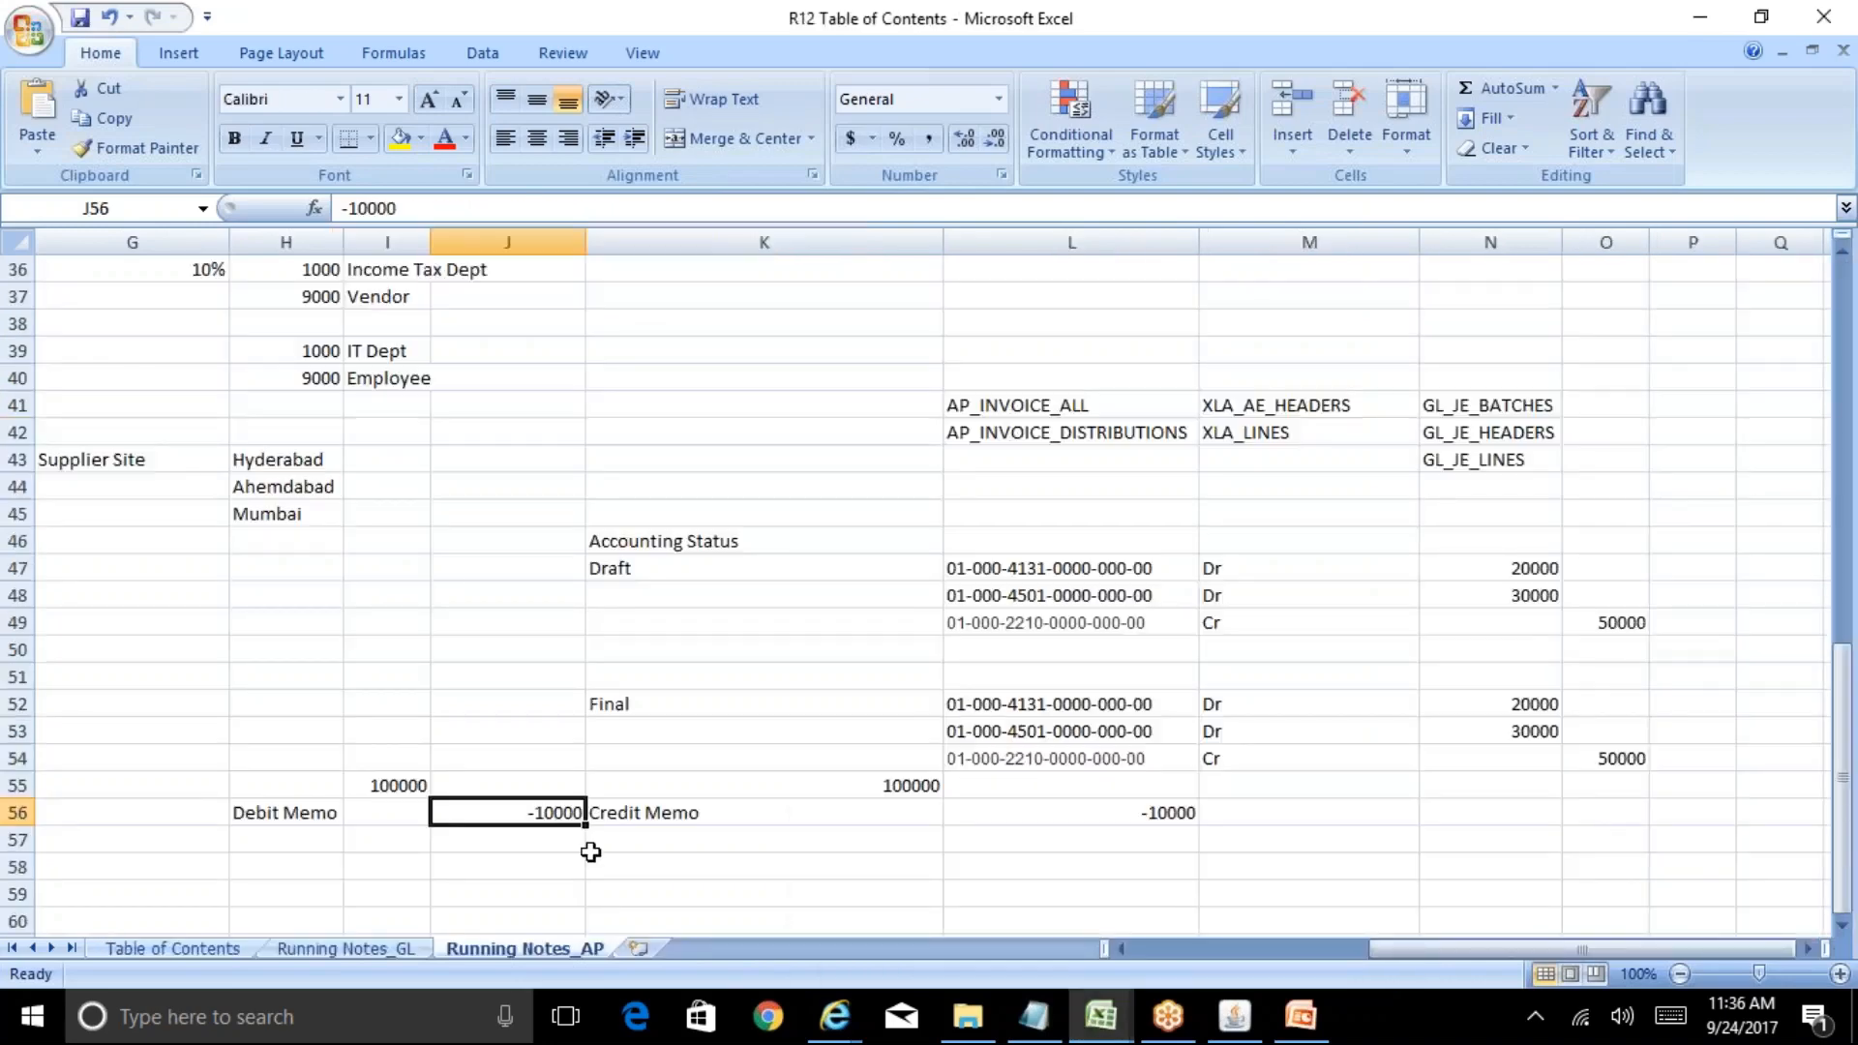
left_click(174, 950)
left_click(560, 453)
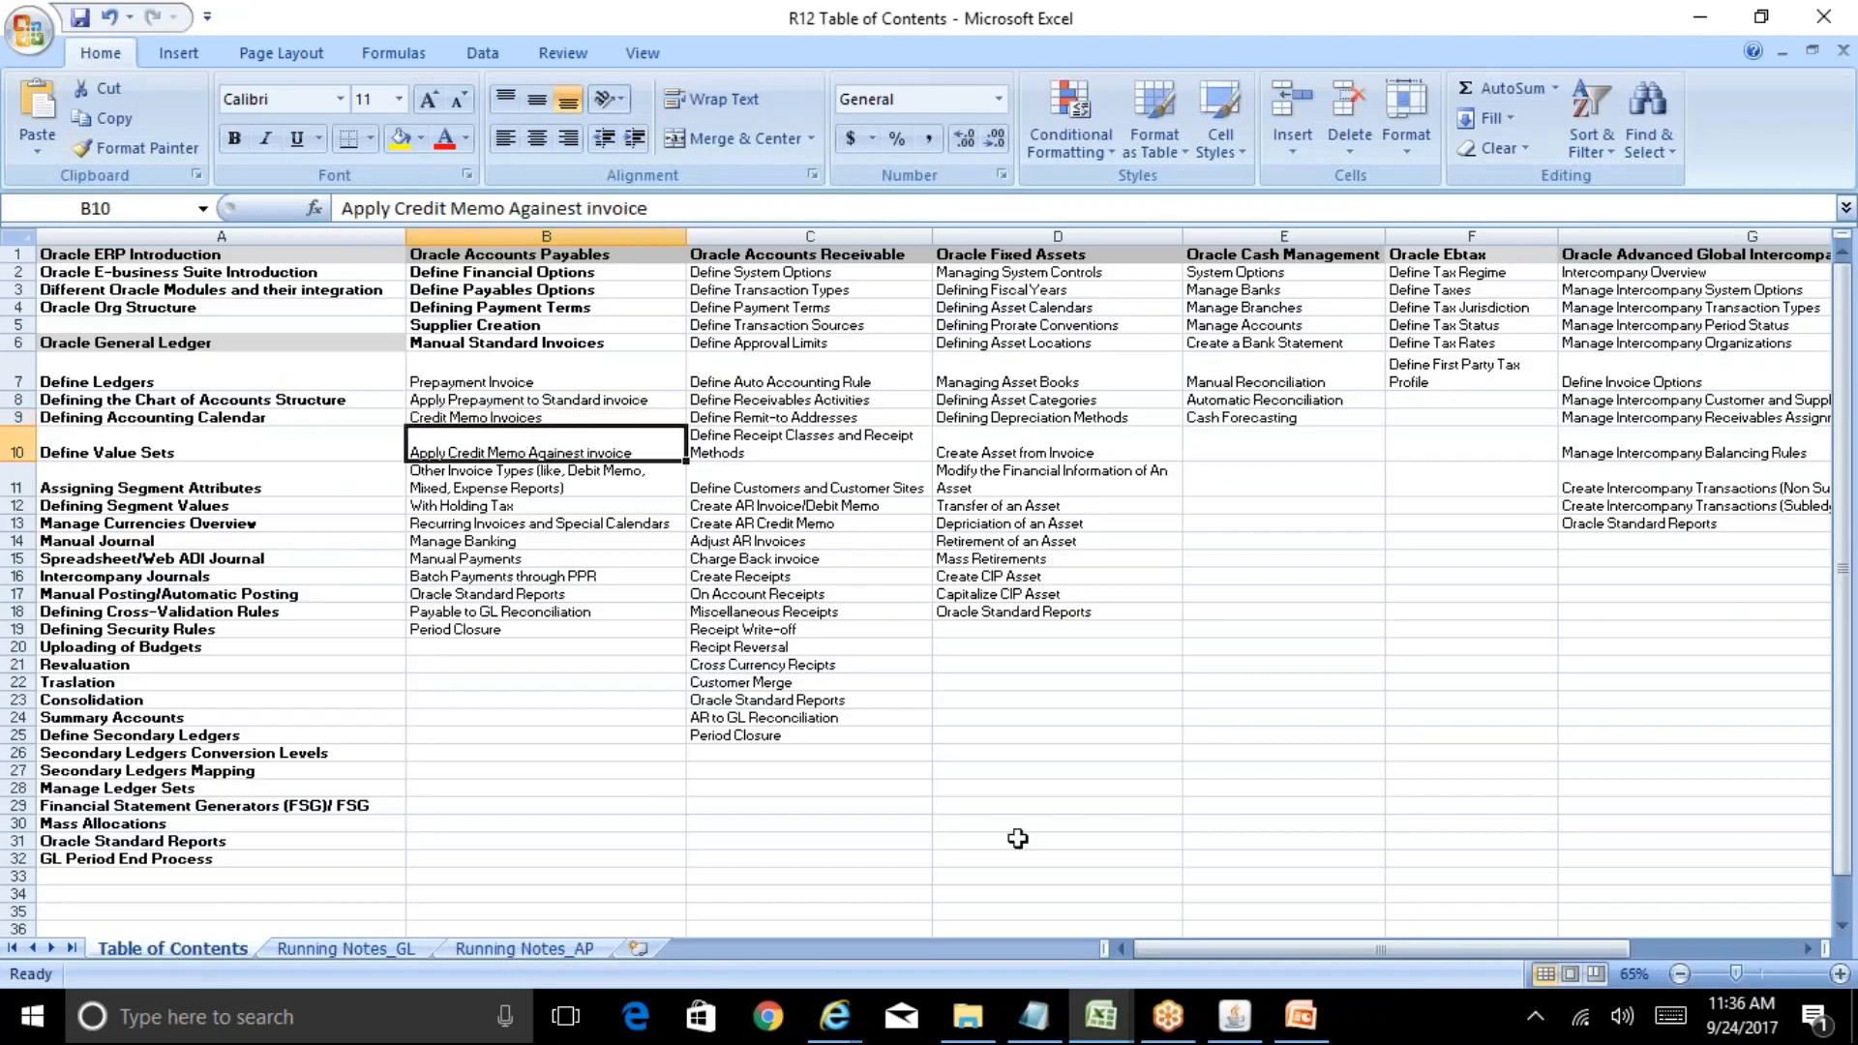
Return to Oracle Applications, set the second invoice row's type to Credit Memo and acknowledge the payment terms note
left_click(1229, 1018)
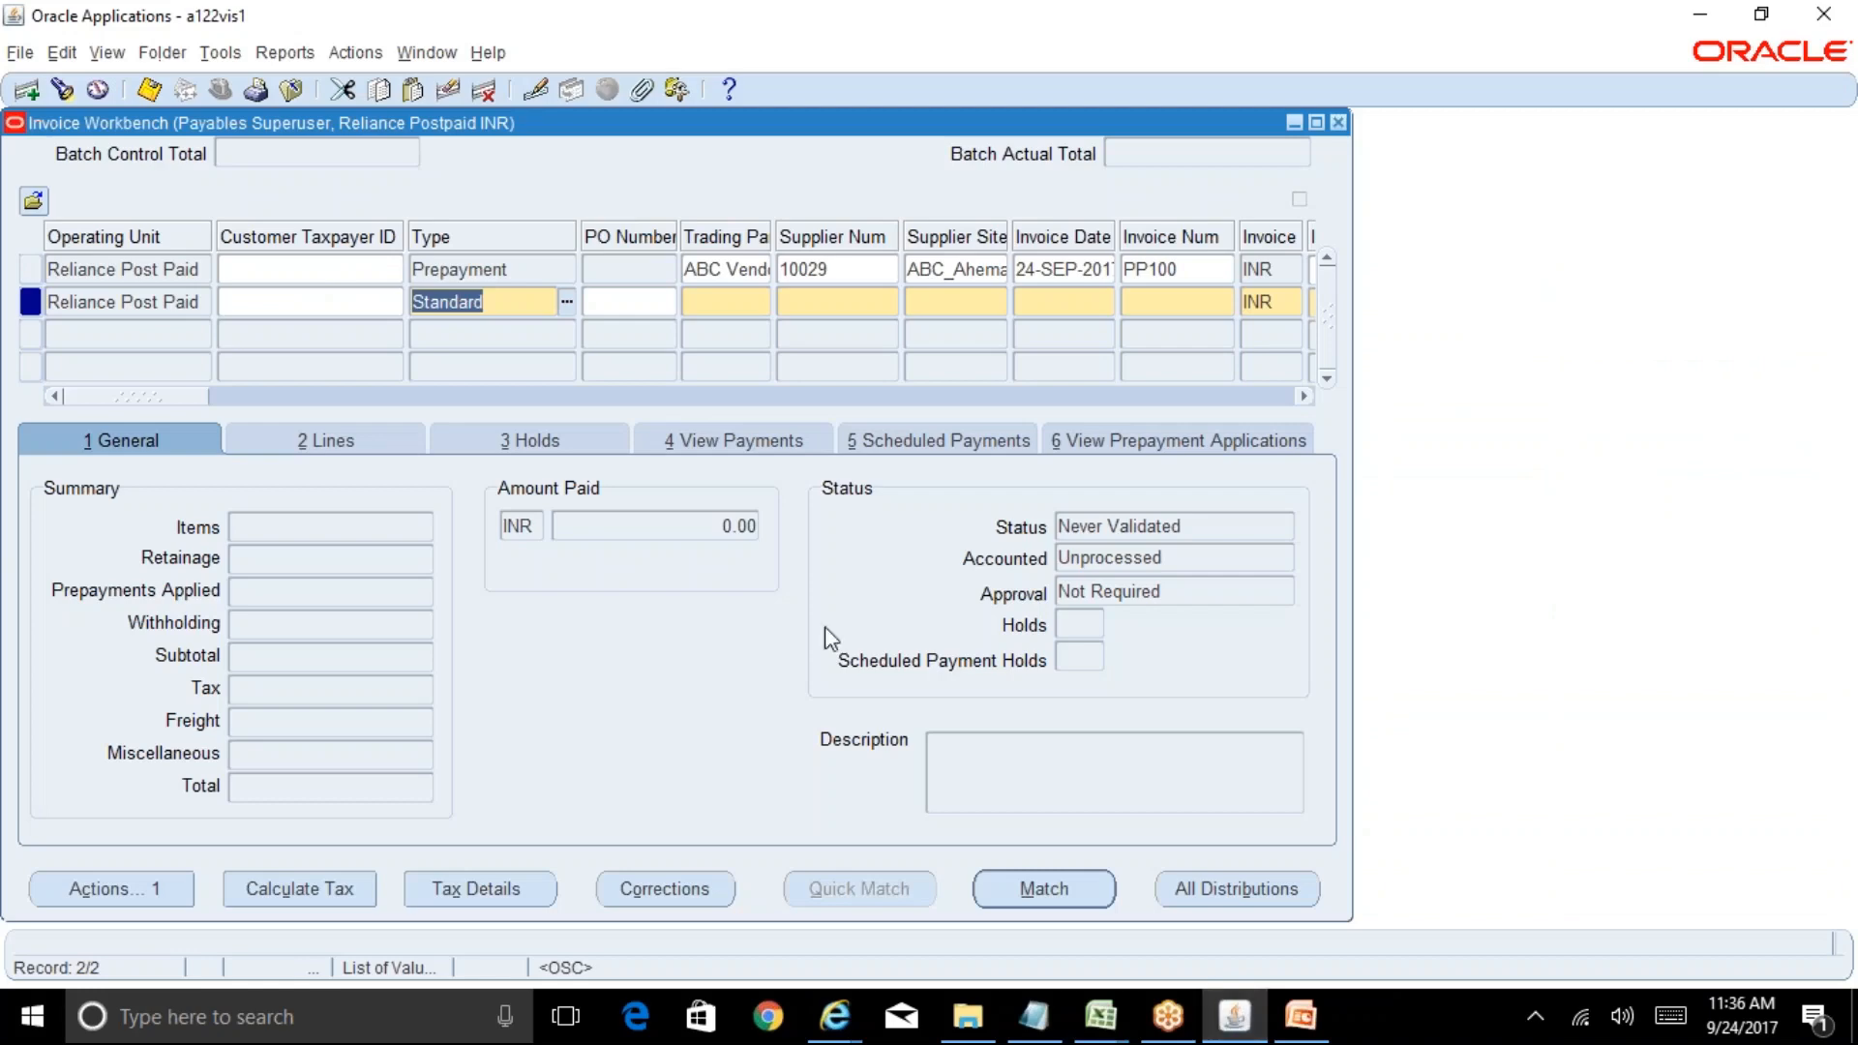
type("cre")
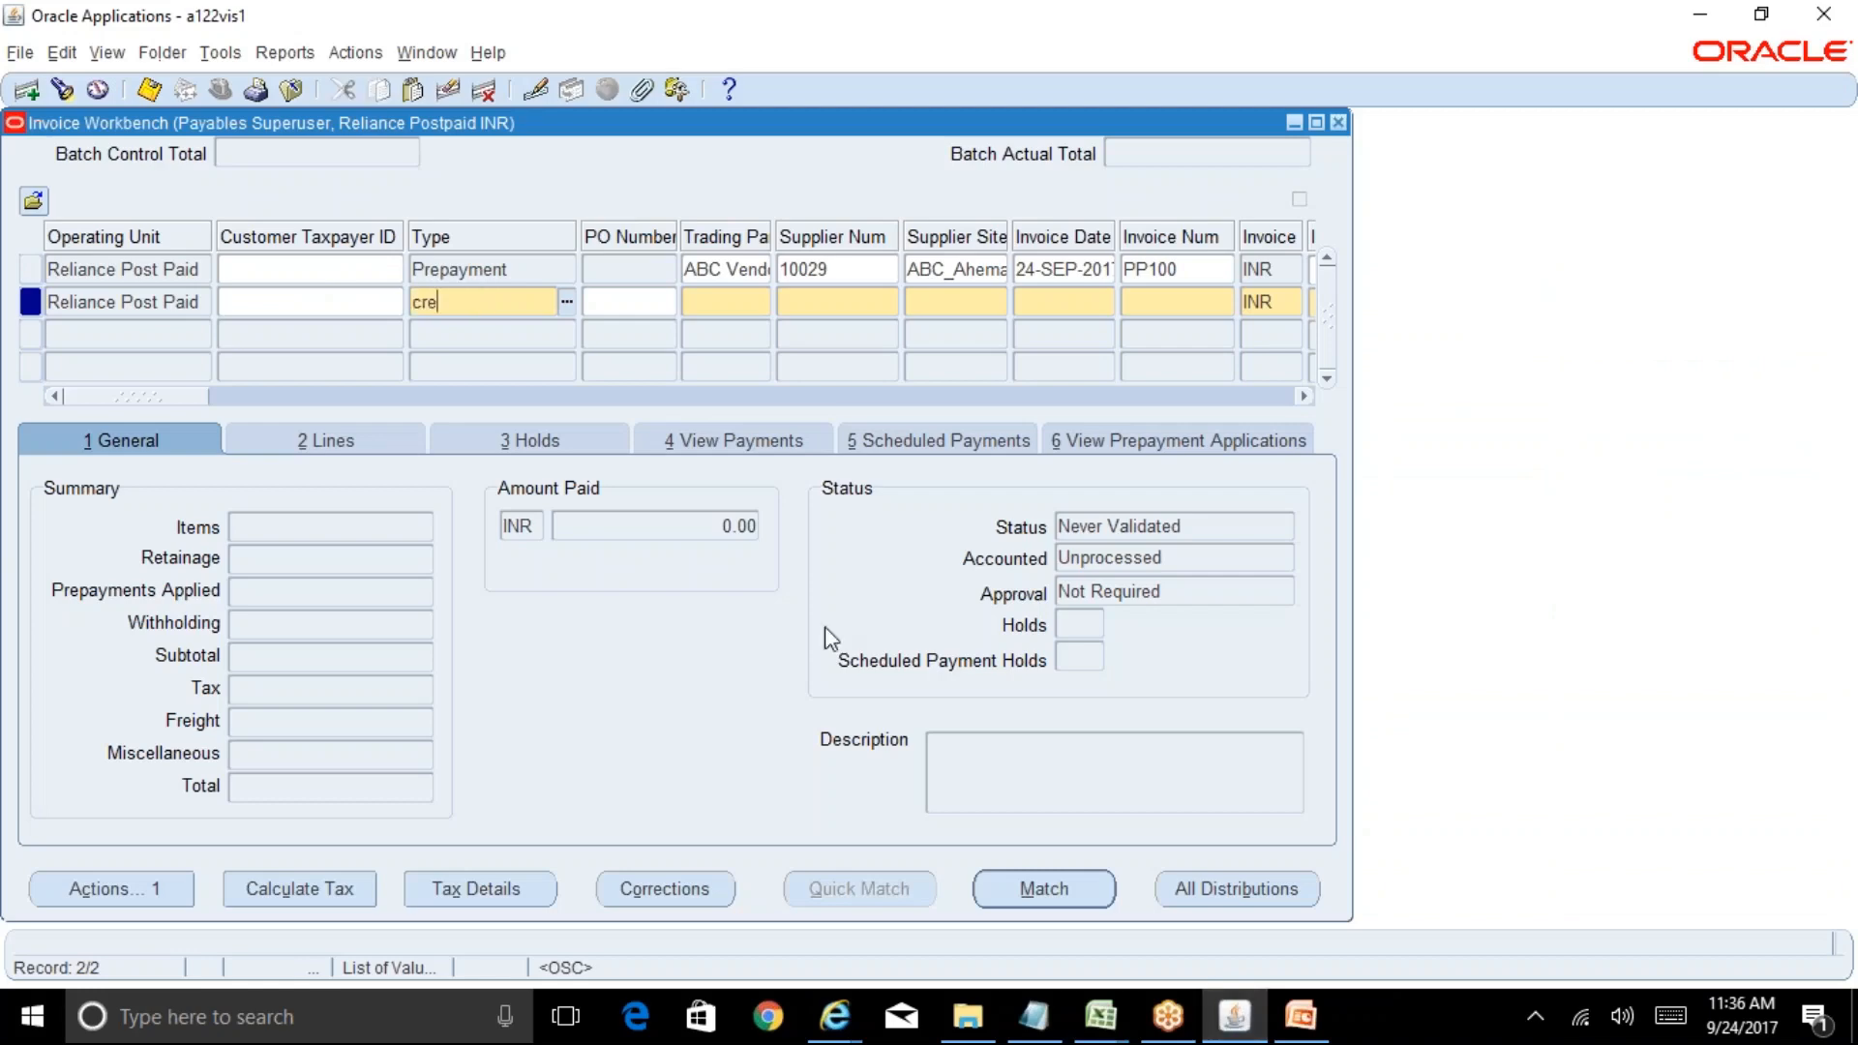
key("BackSpace")
key("BackSpace")
key("BackSpace")
type("credit memo")
key("Tab")
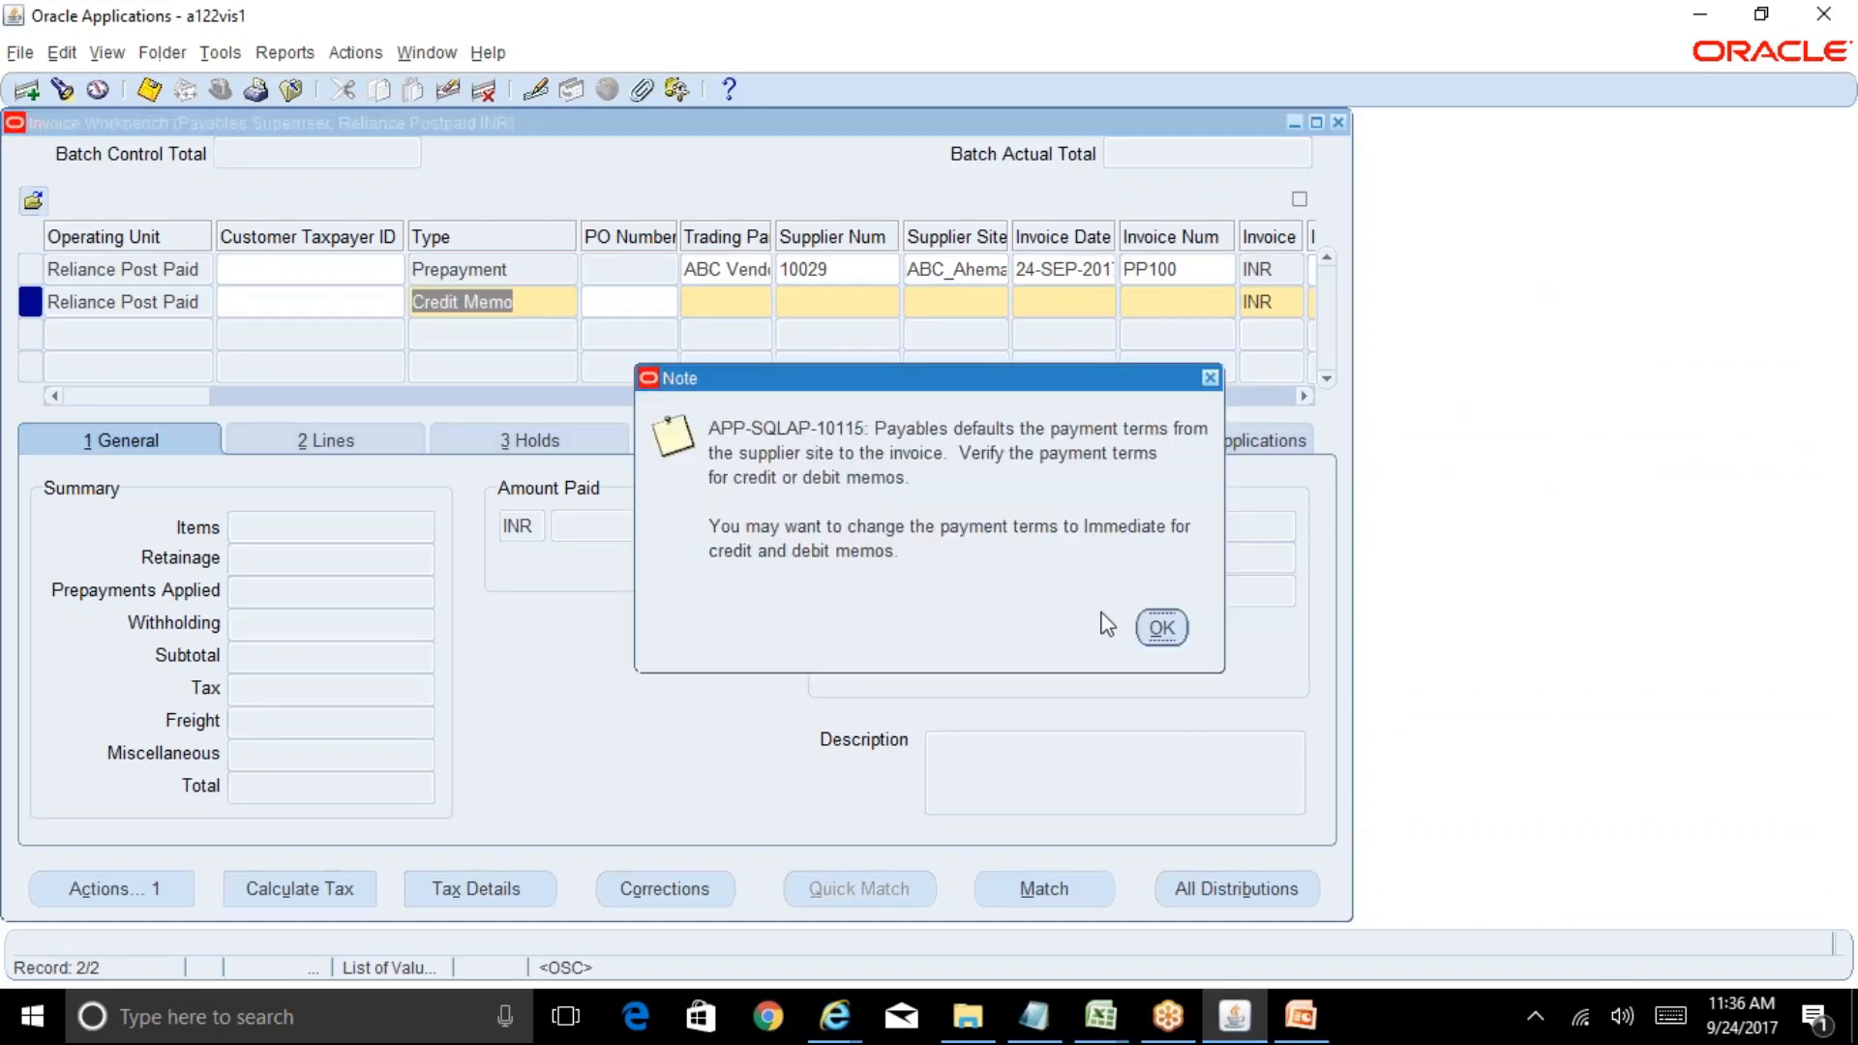
left_click(1161, 628)
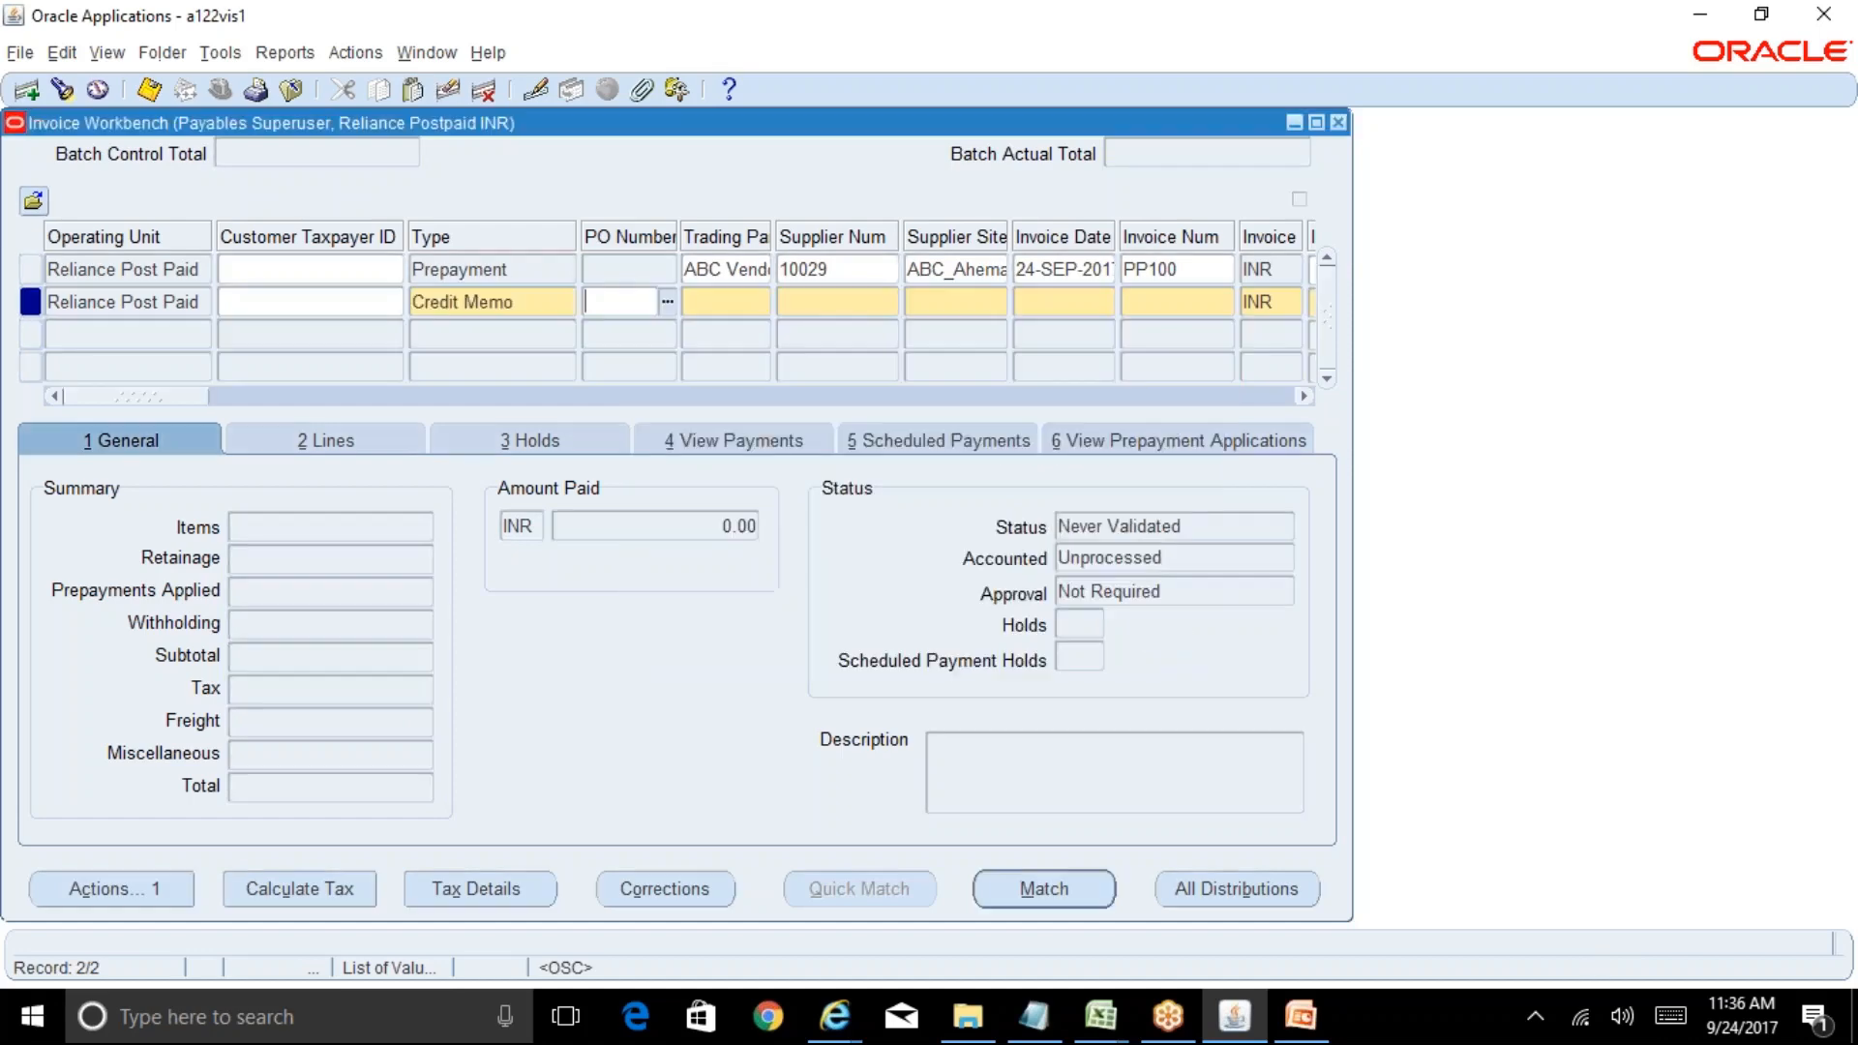
Set the credit memo row's trading partner to ABC Vendor and its supplier site to ABC_Ahemadabad
left_click(1106, 883)
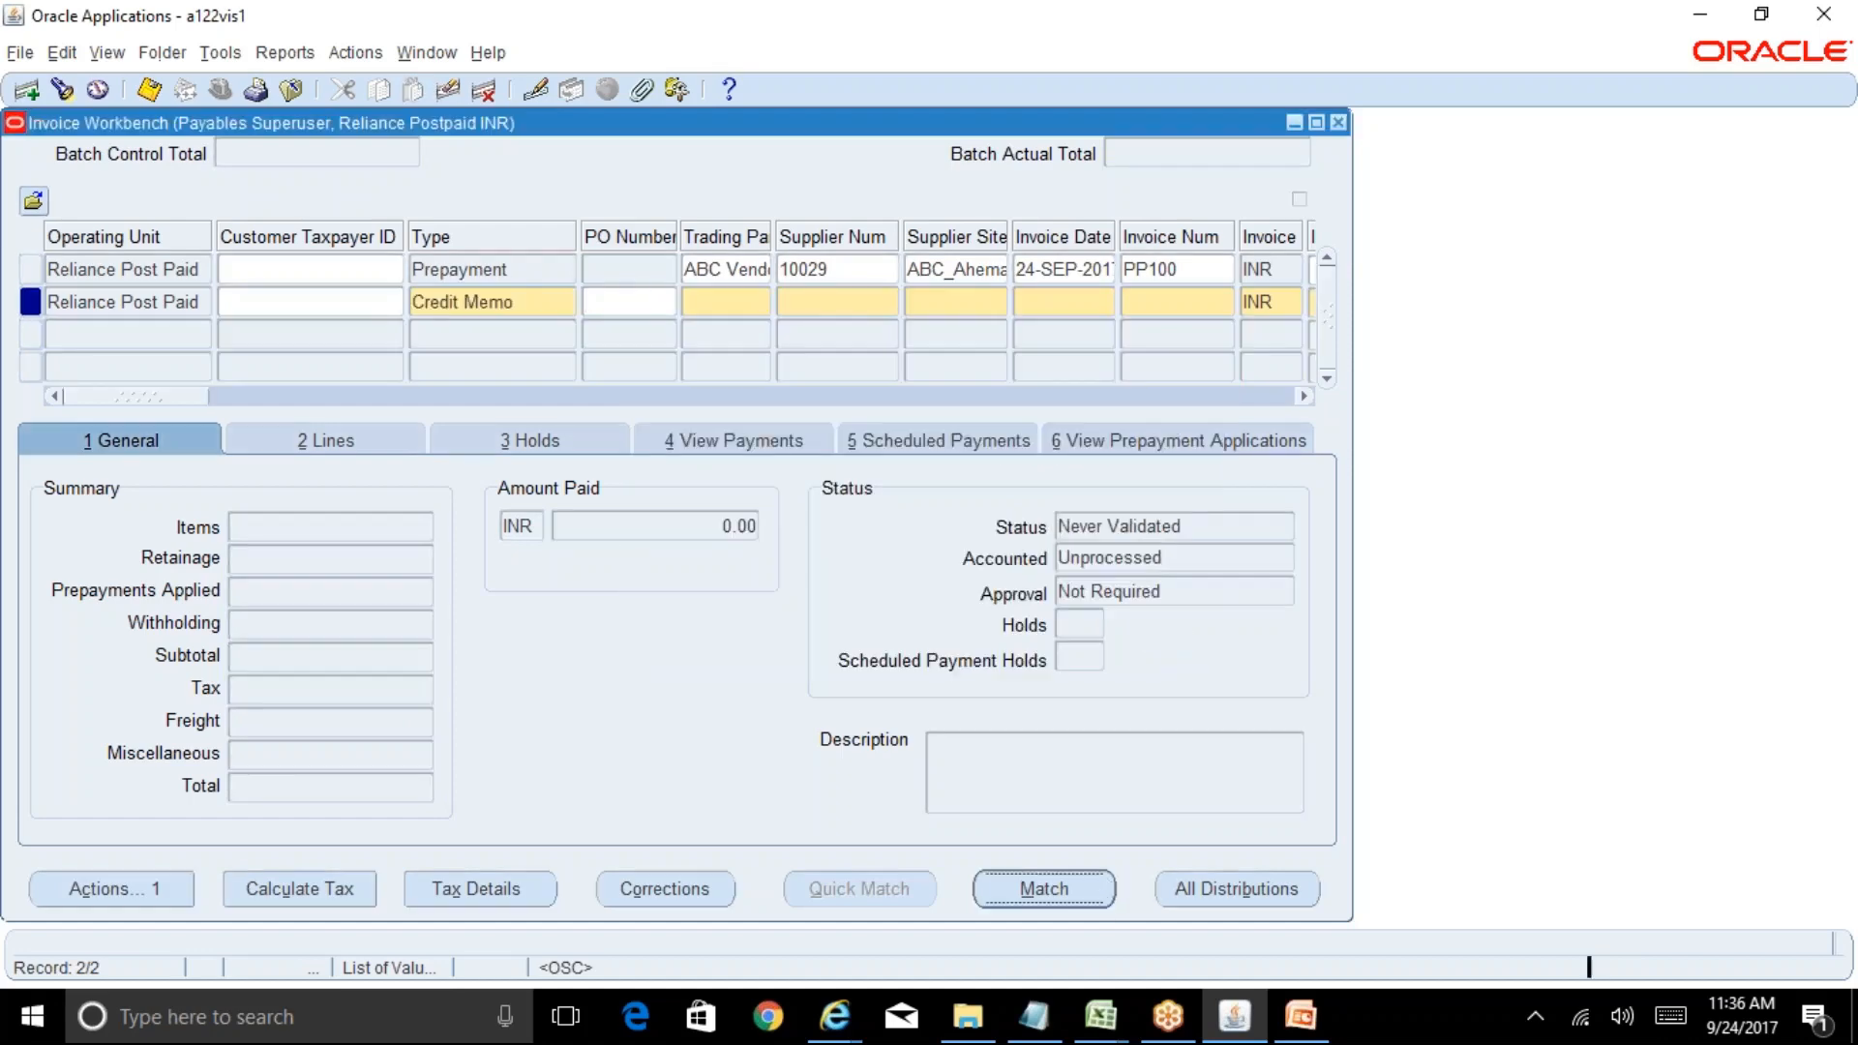
left_click(718, 301)
type("AB")
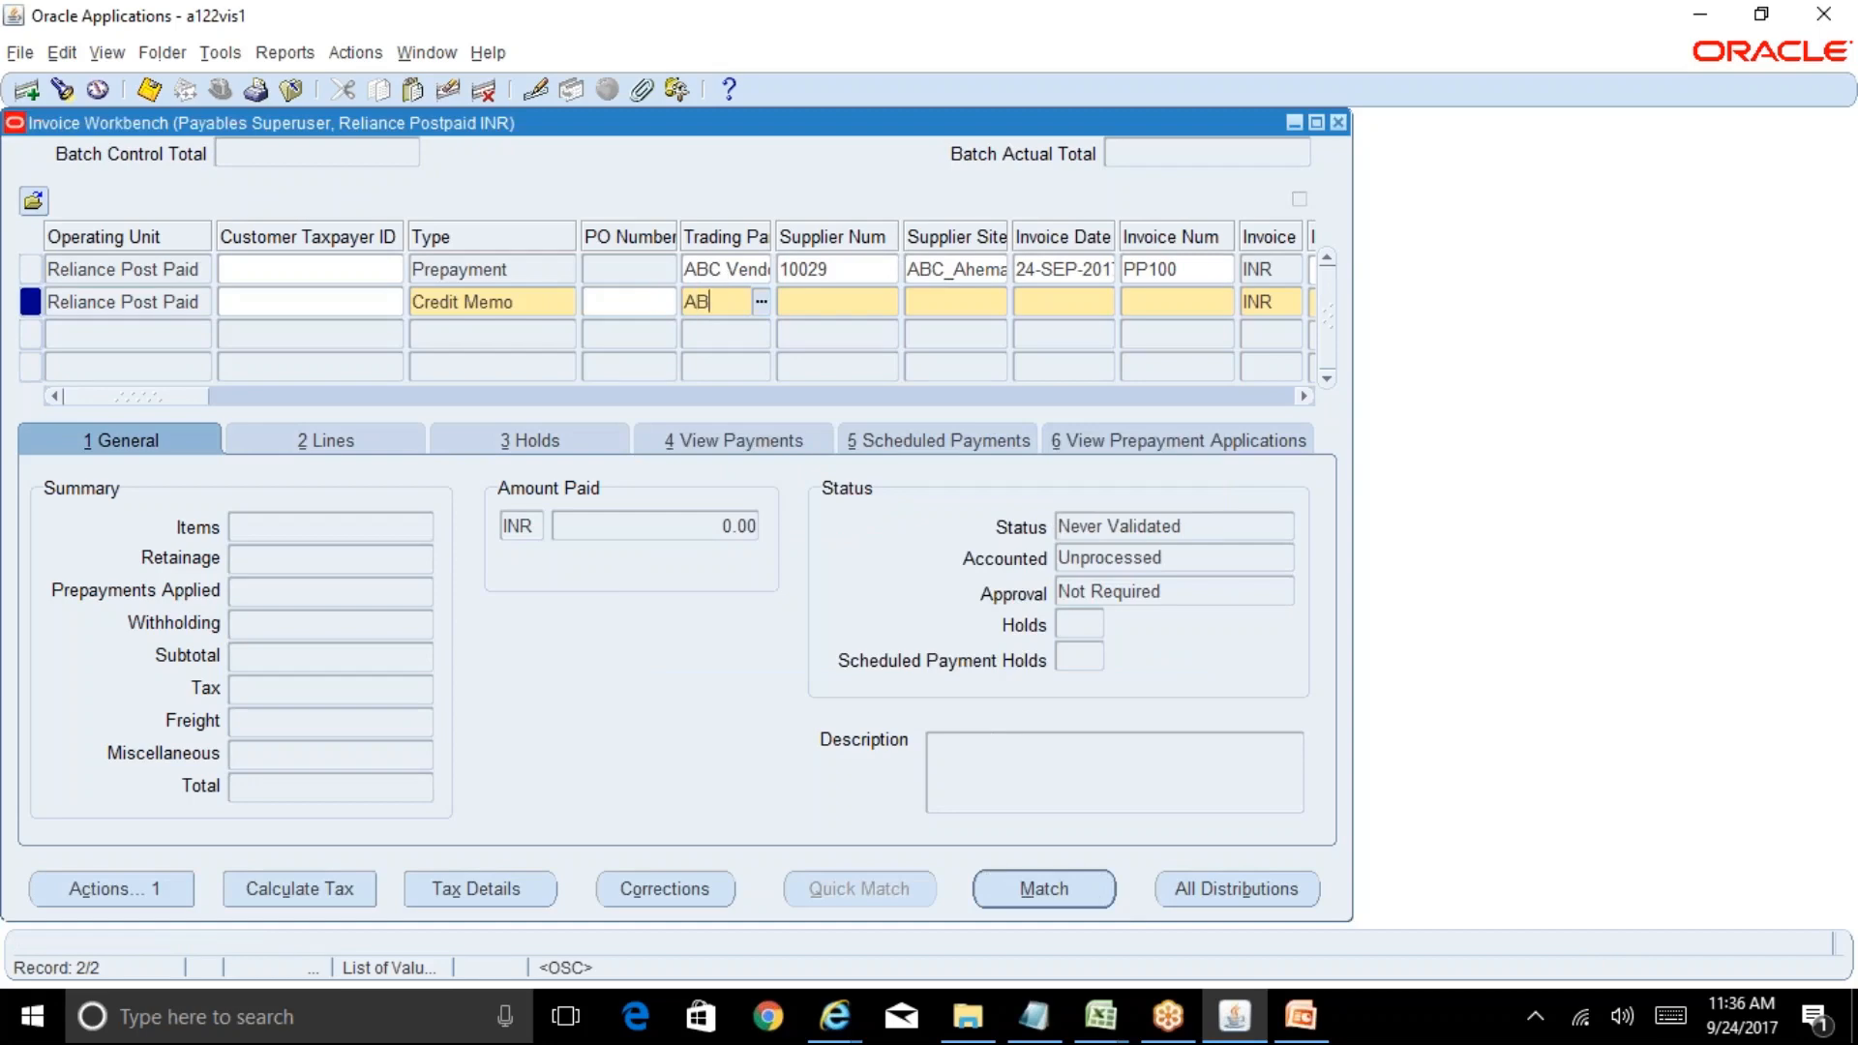
type("C Vend")
key("Tab")
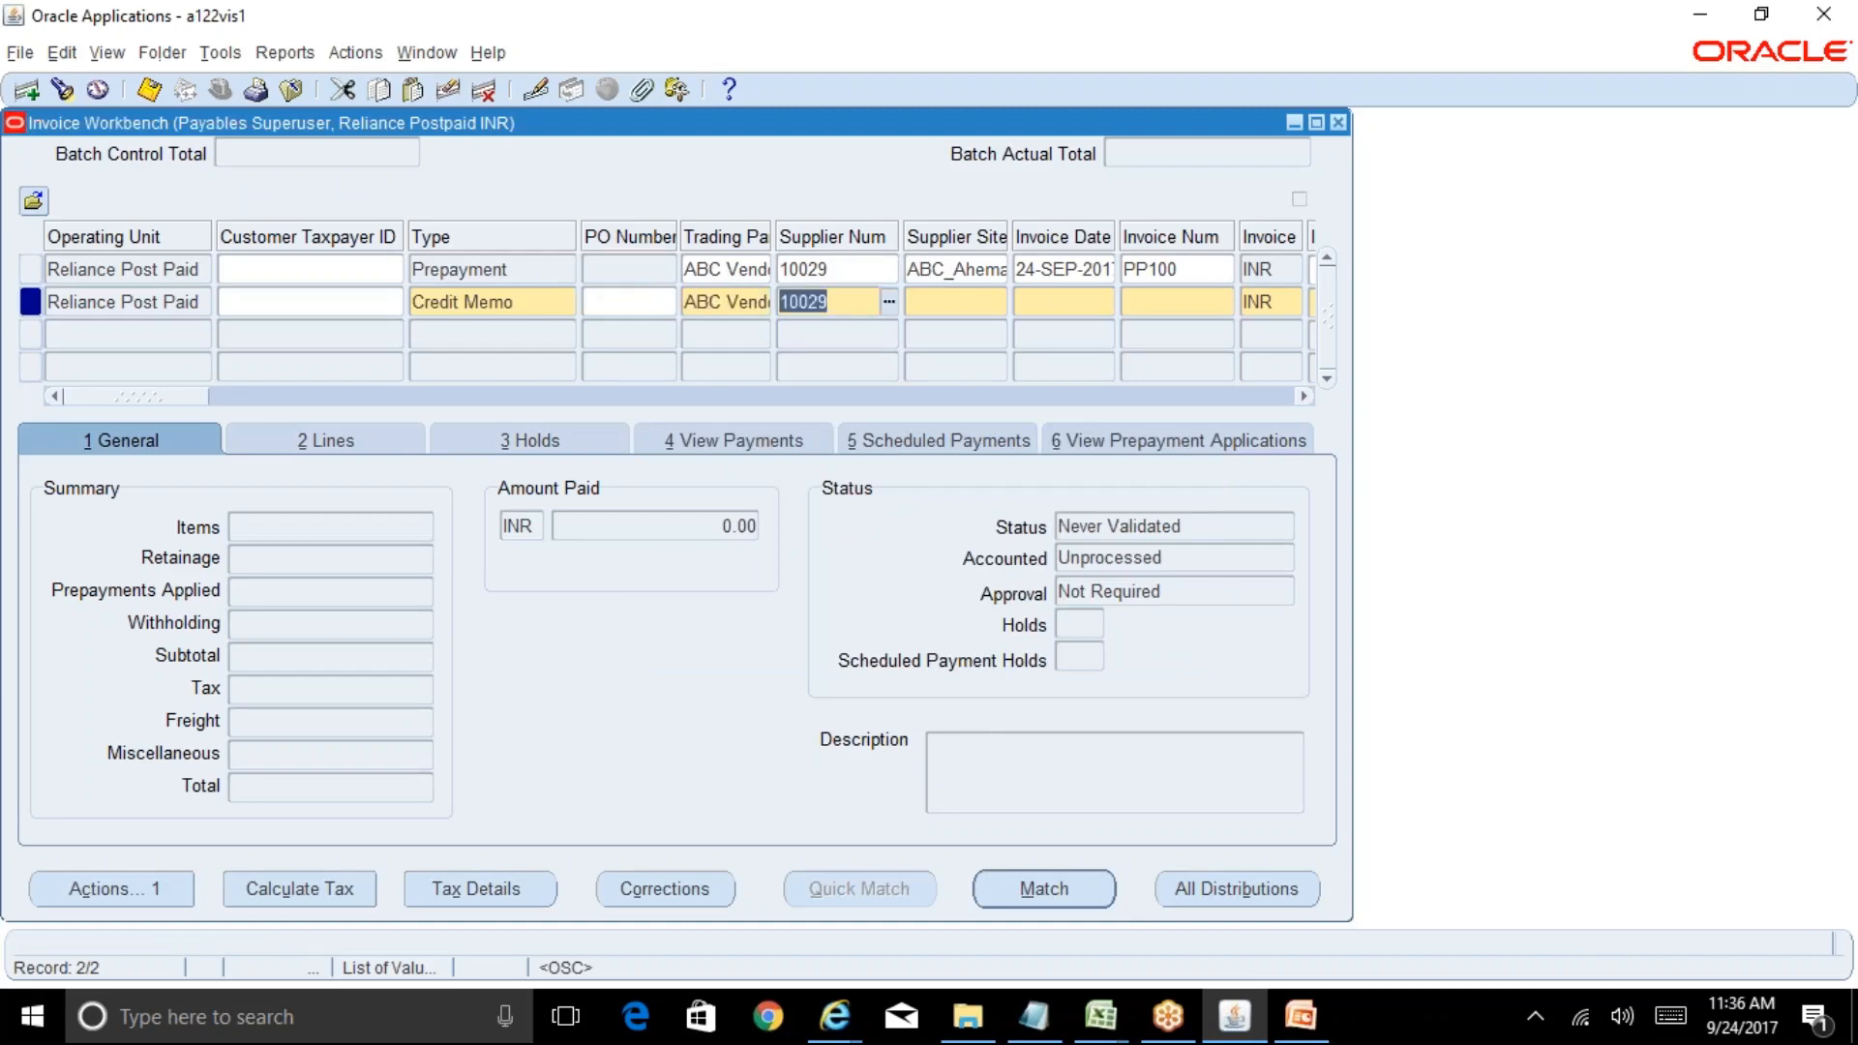
key("Tab")
key("ctrl+l")
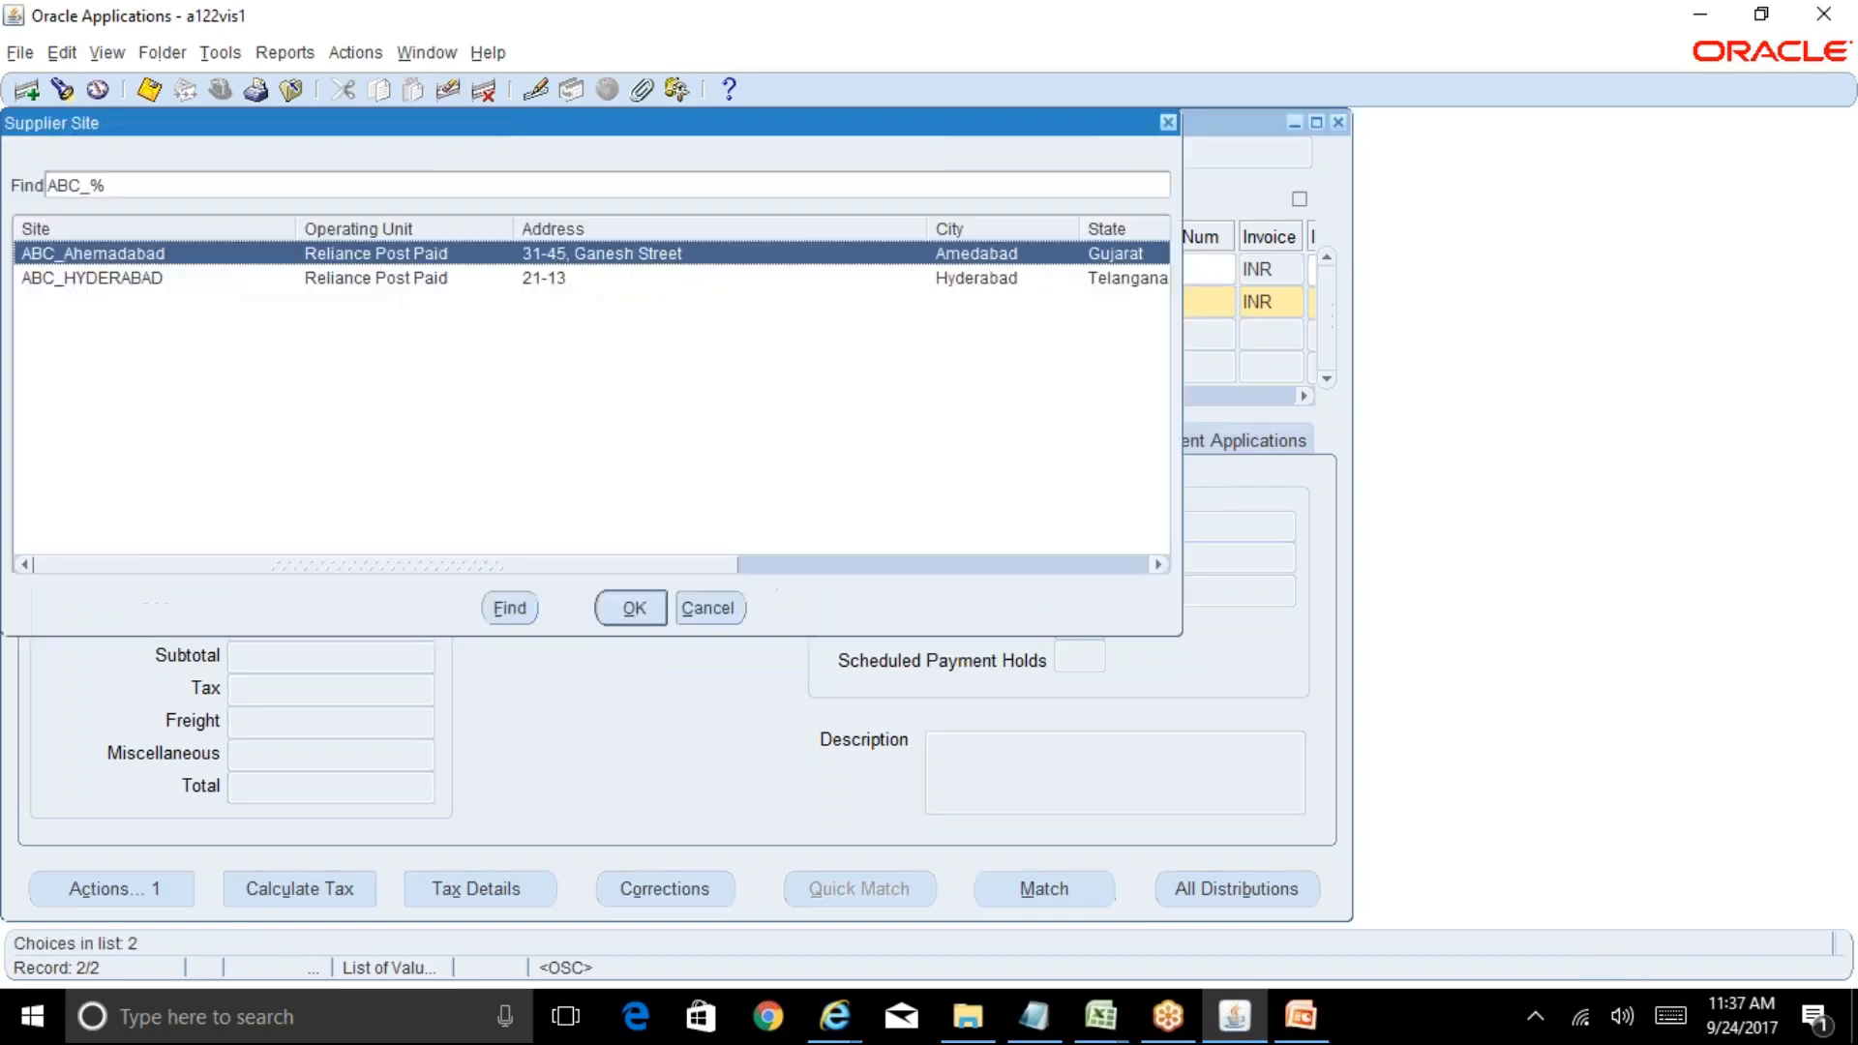
key("Return")
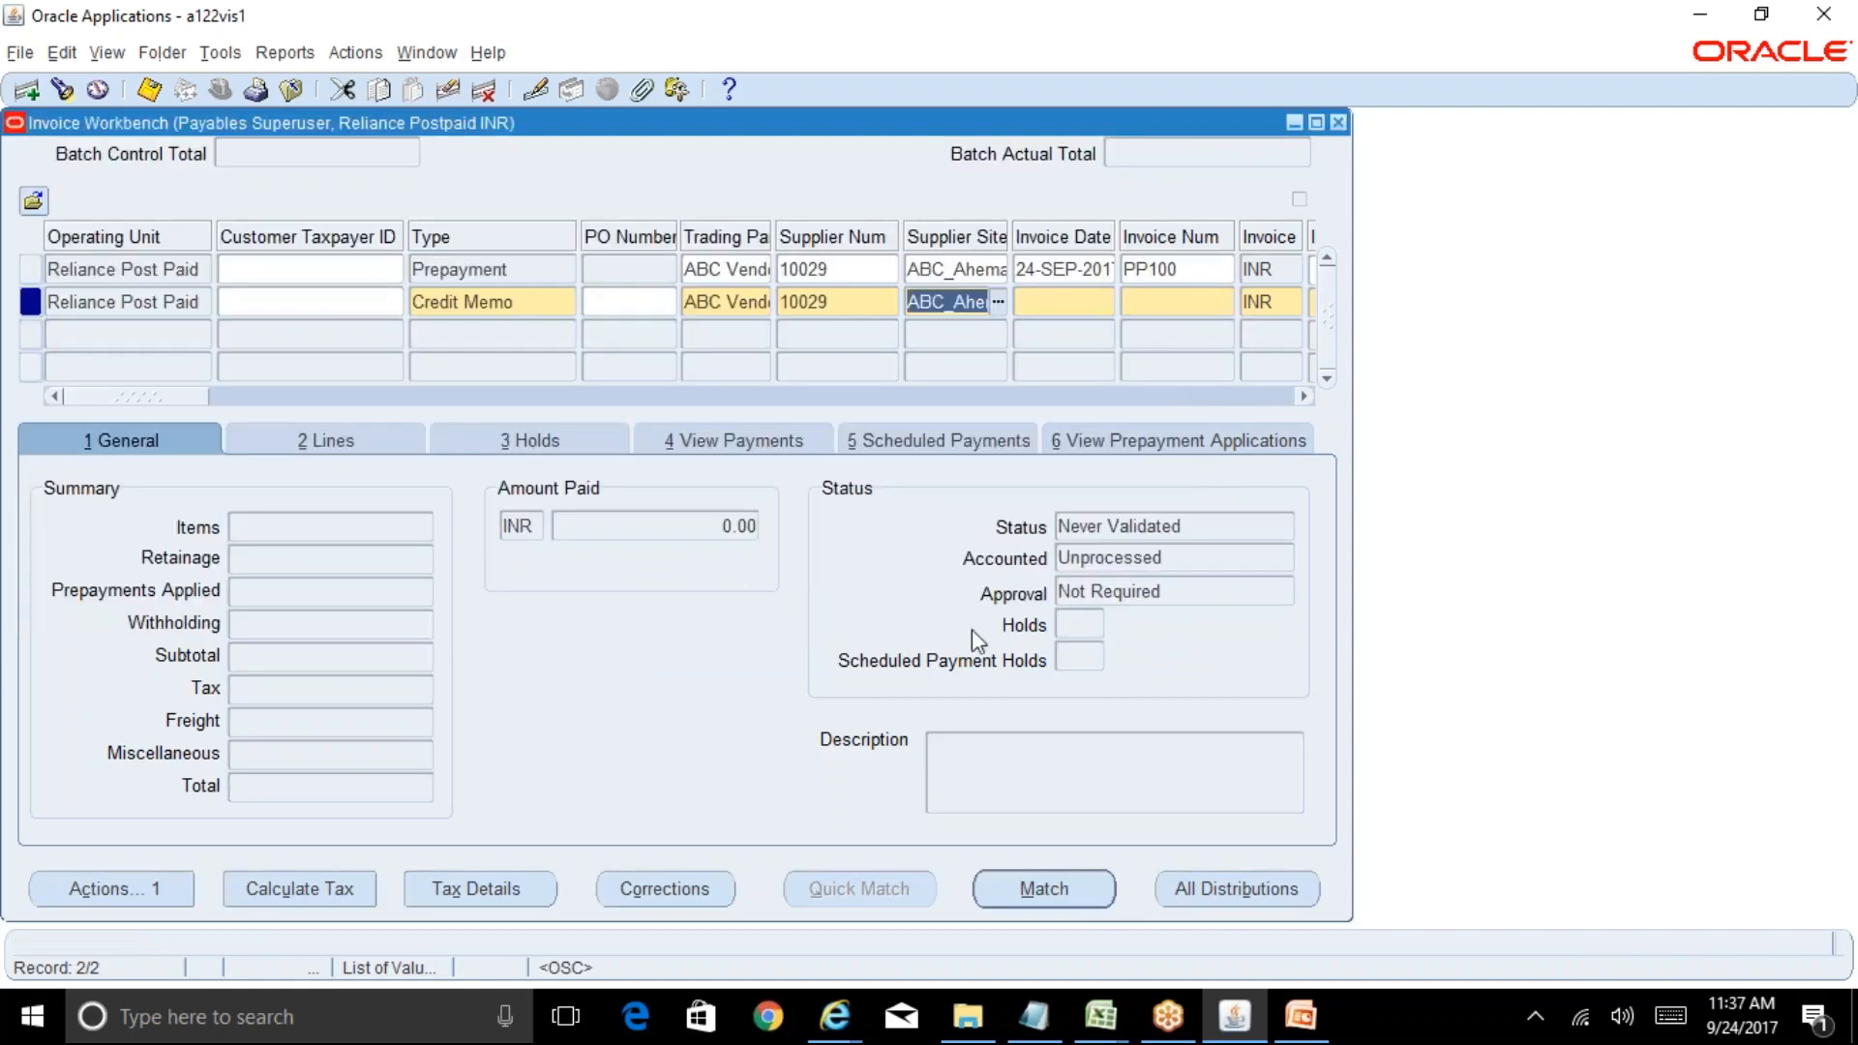
Set the credit memo's invoice date to 24-SEP-2017 and its invoice number to ABC_CM_100
left_click(1072, 883)
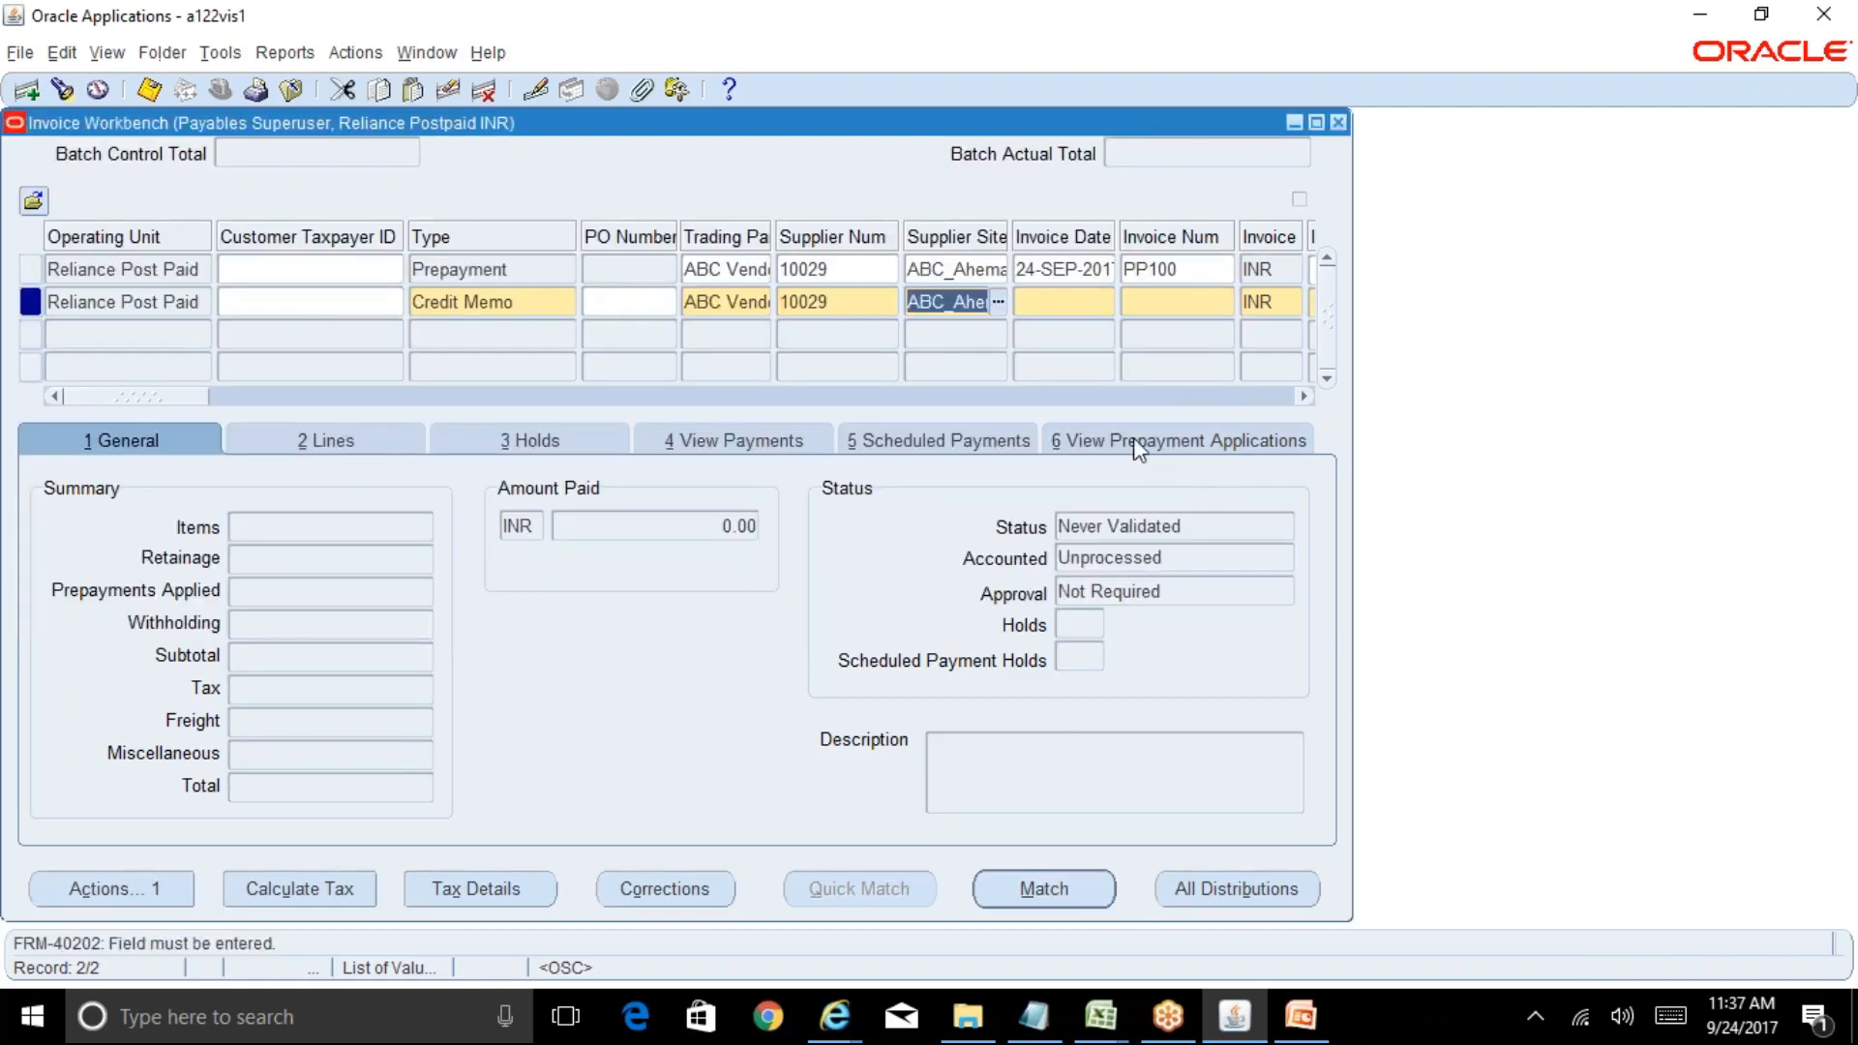
left_click(1077, 308)
type("24")
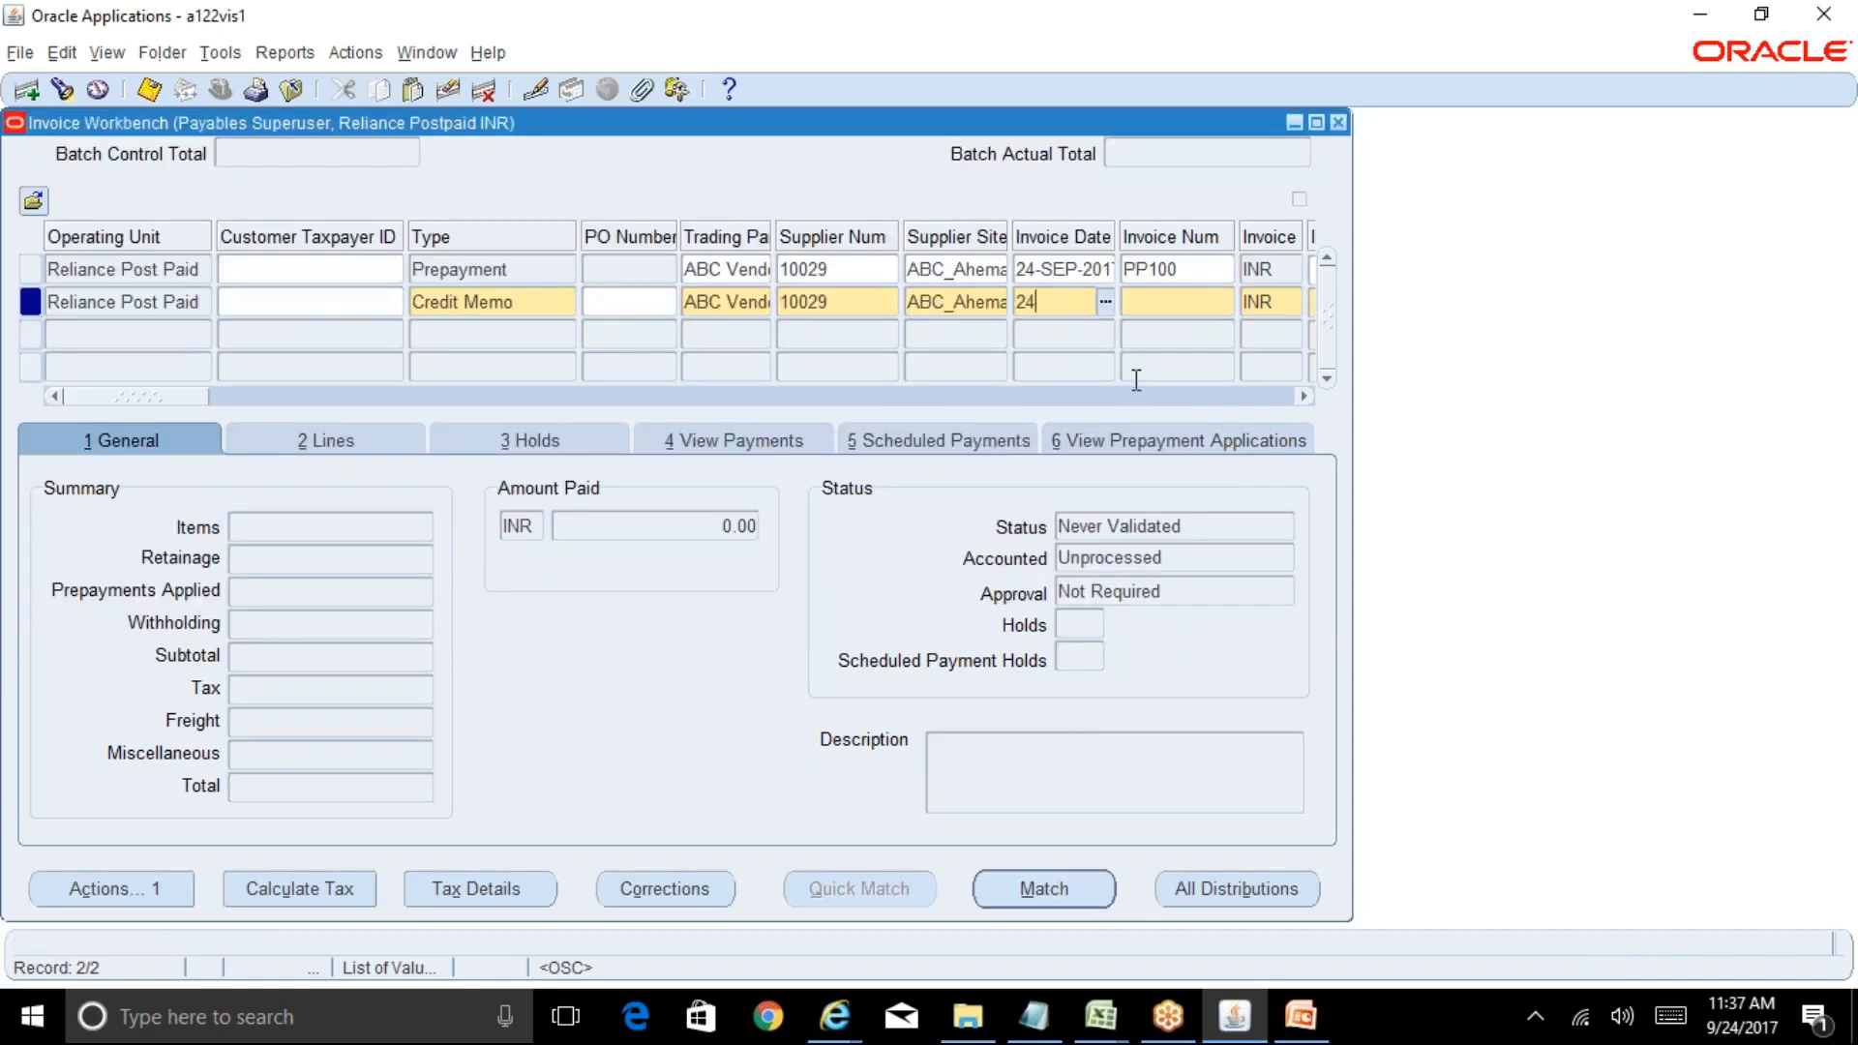
type("-SEP-2017")
key("Tab")
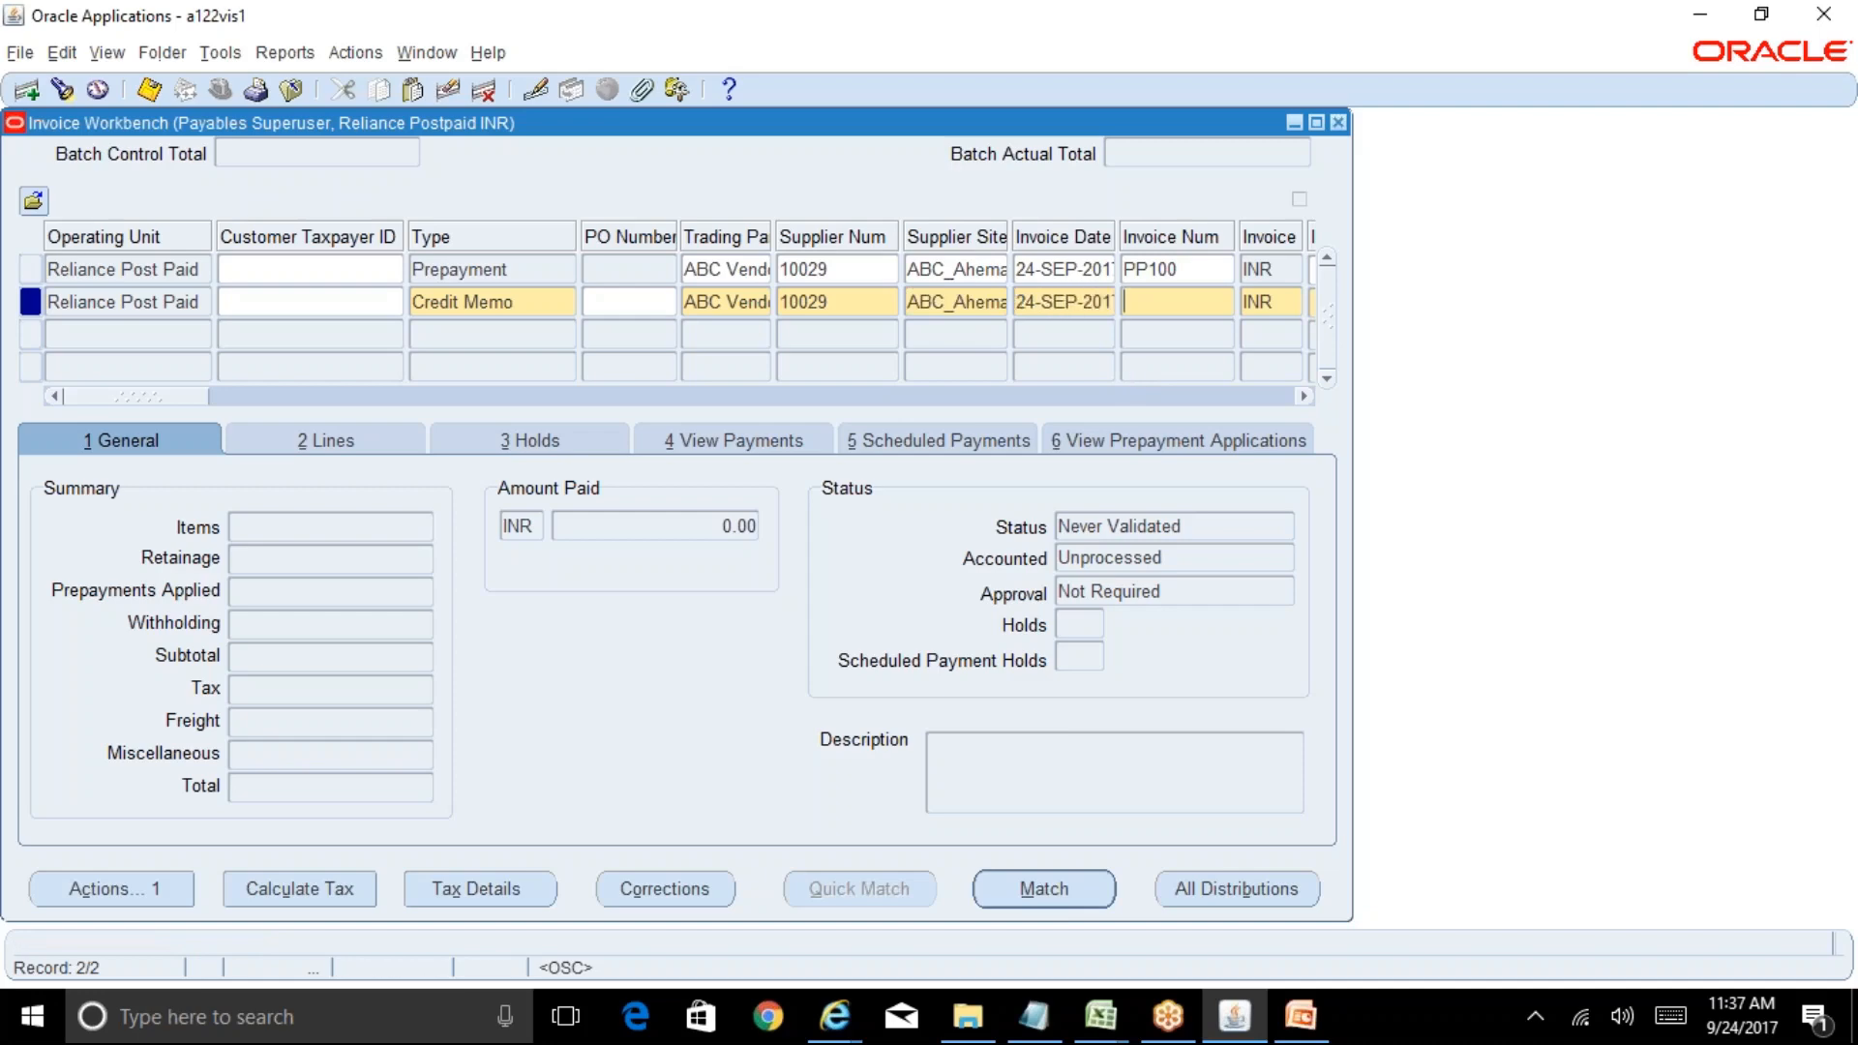
type("ABC_CM_100")
key("Tab")
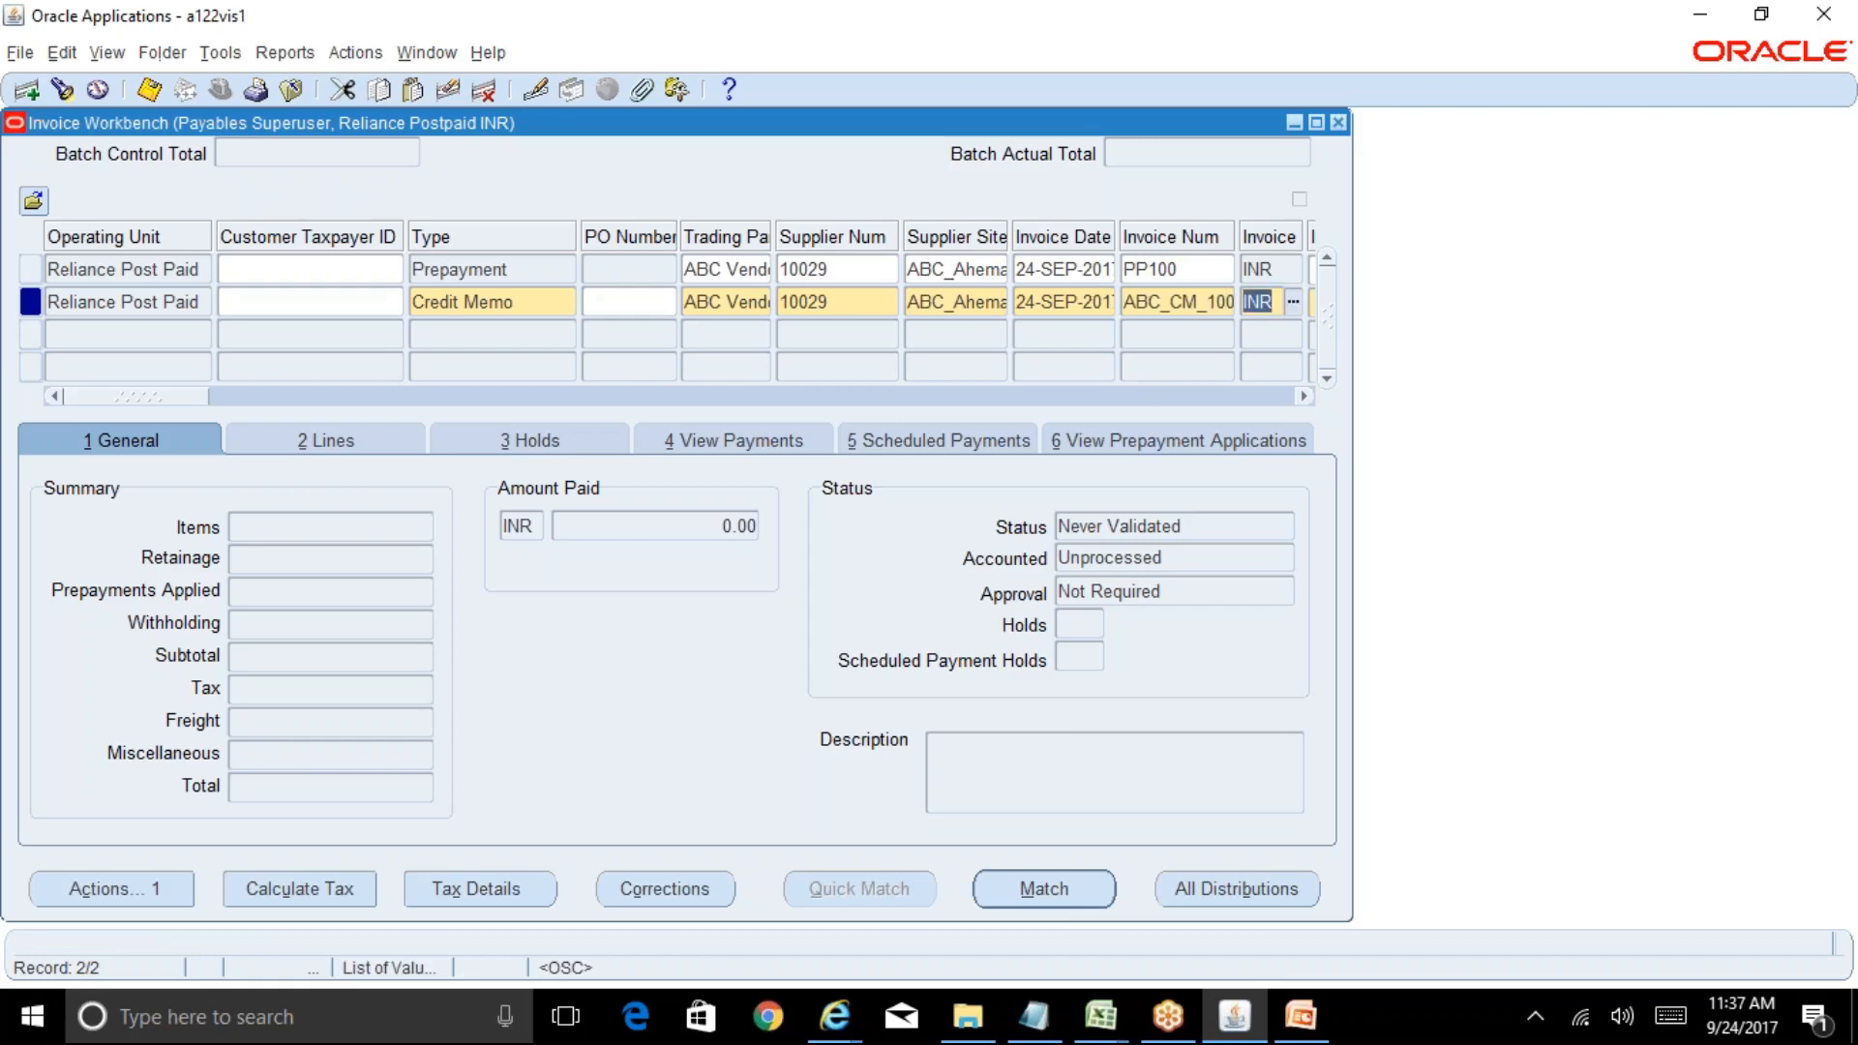
Set the credit memo's invoice amount to -5000
left_click_drag(172, 396, 254, 401)
left_click(651, 303)
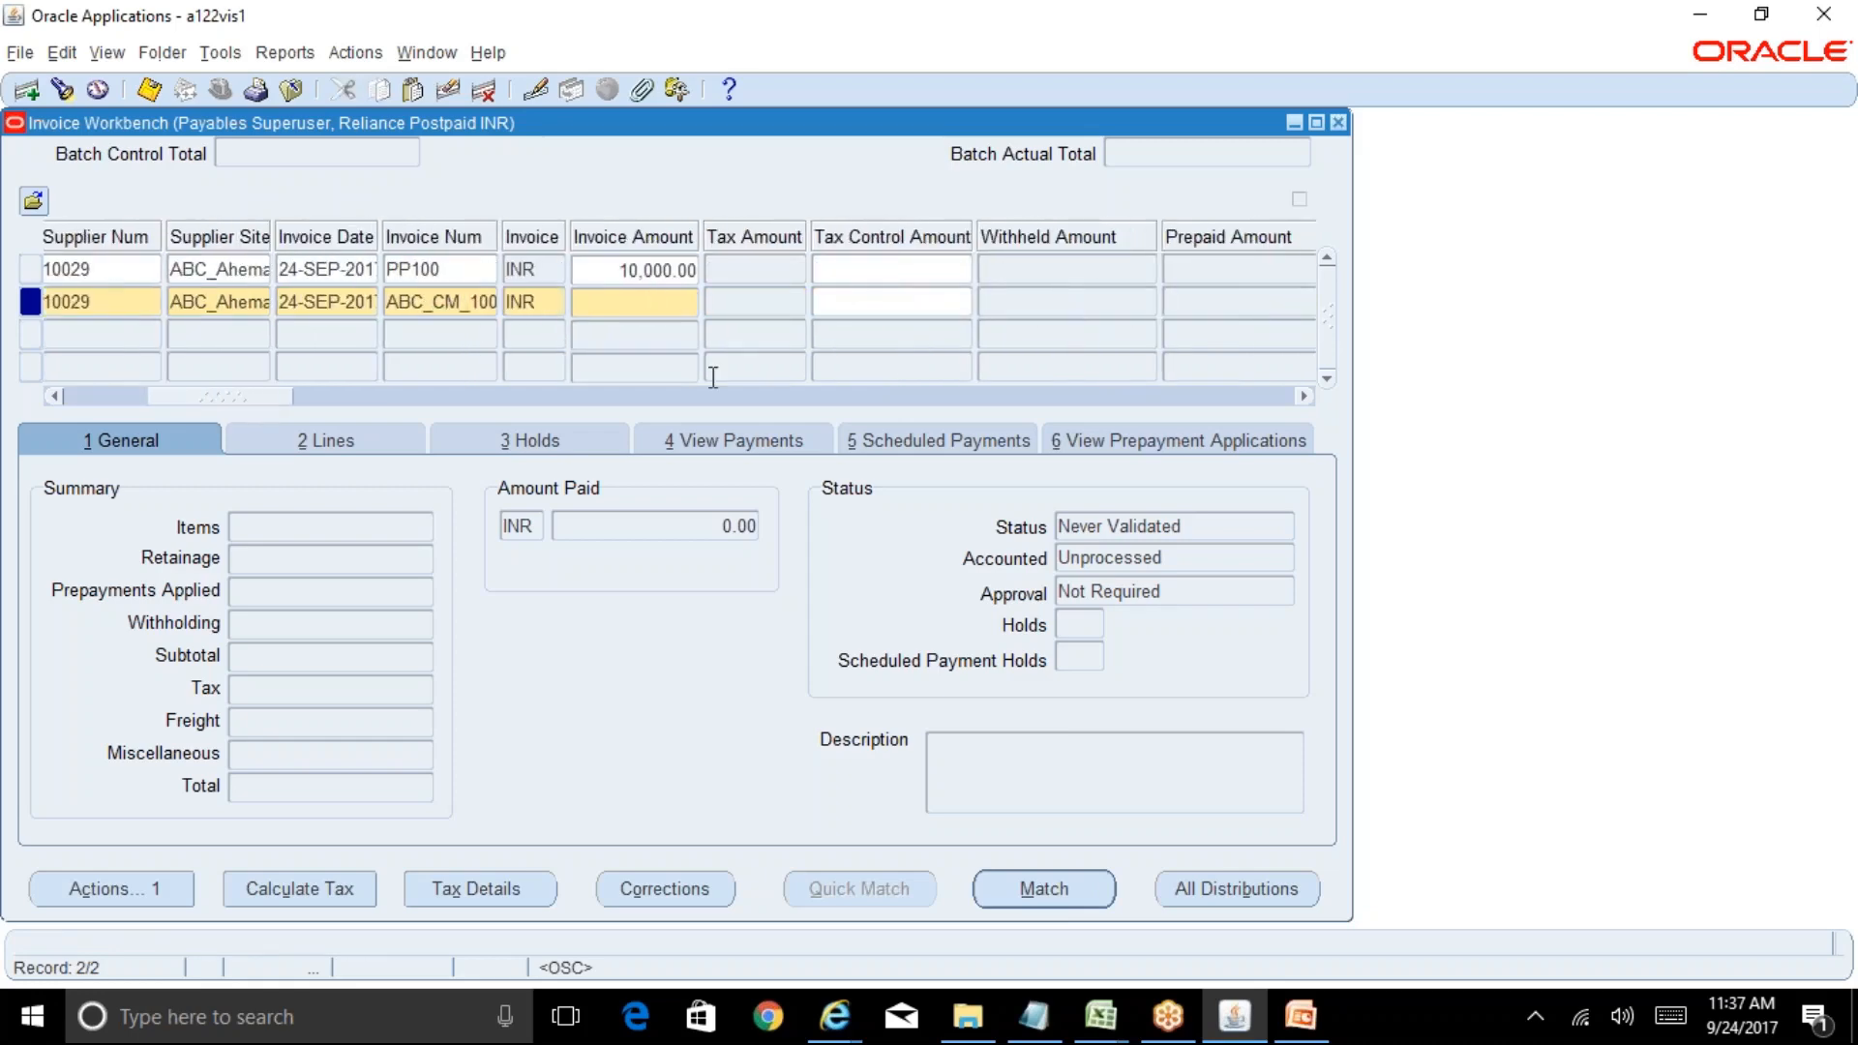
type("-")
type("5000")
left_click(553, 304)
key("Tab")
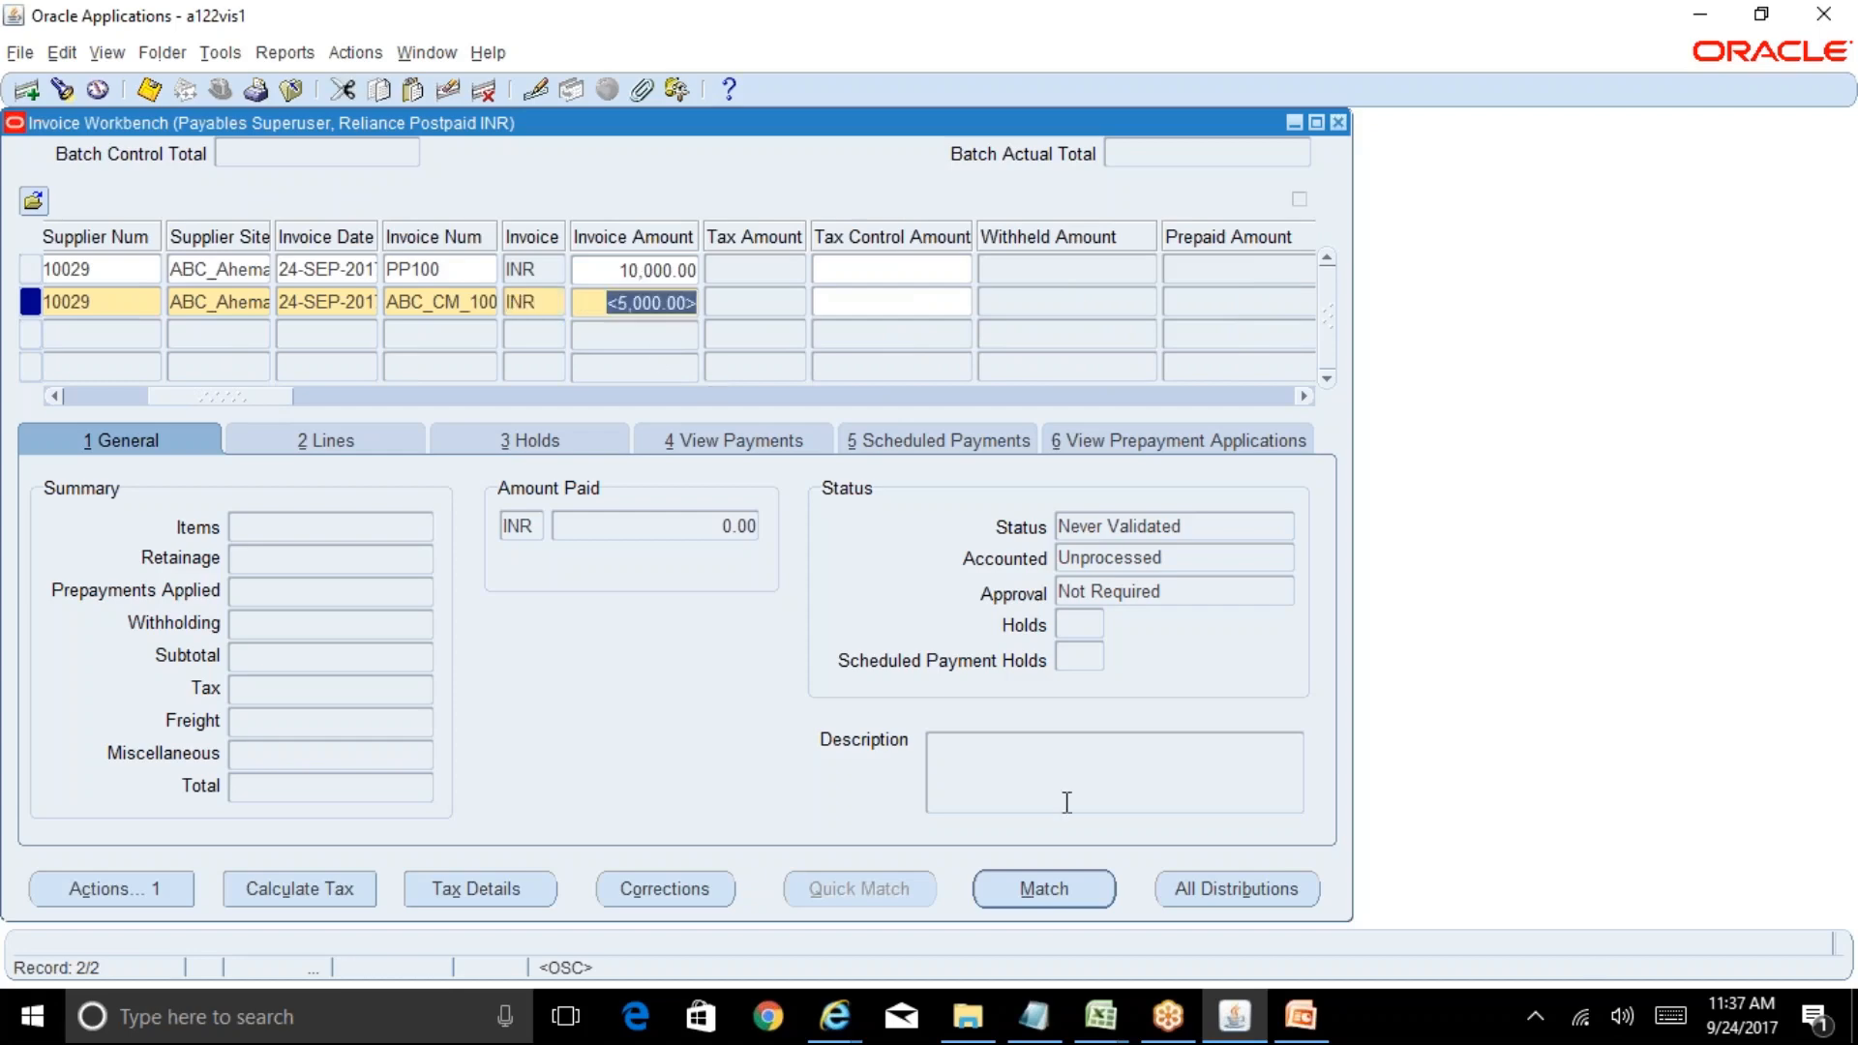
Open receipt matching for the credit memo, close it without matching, and check the invoice row's amount and match action
left_click(1072, 891)
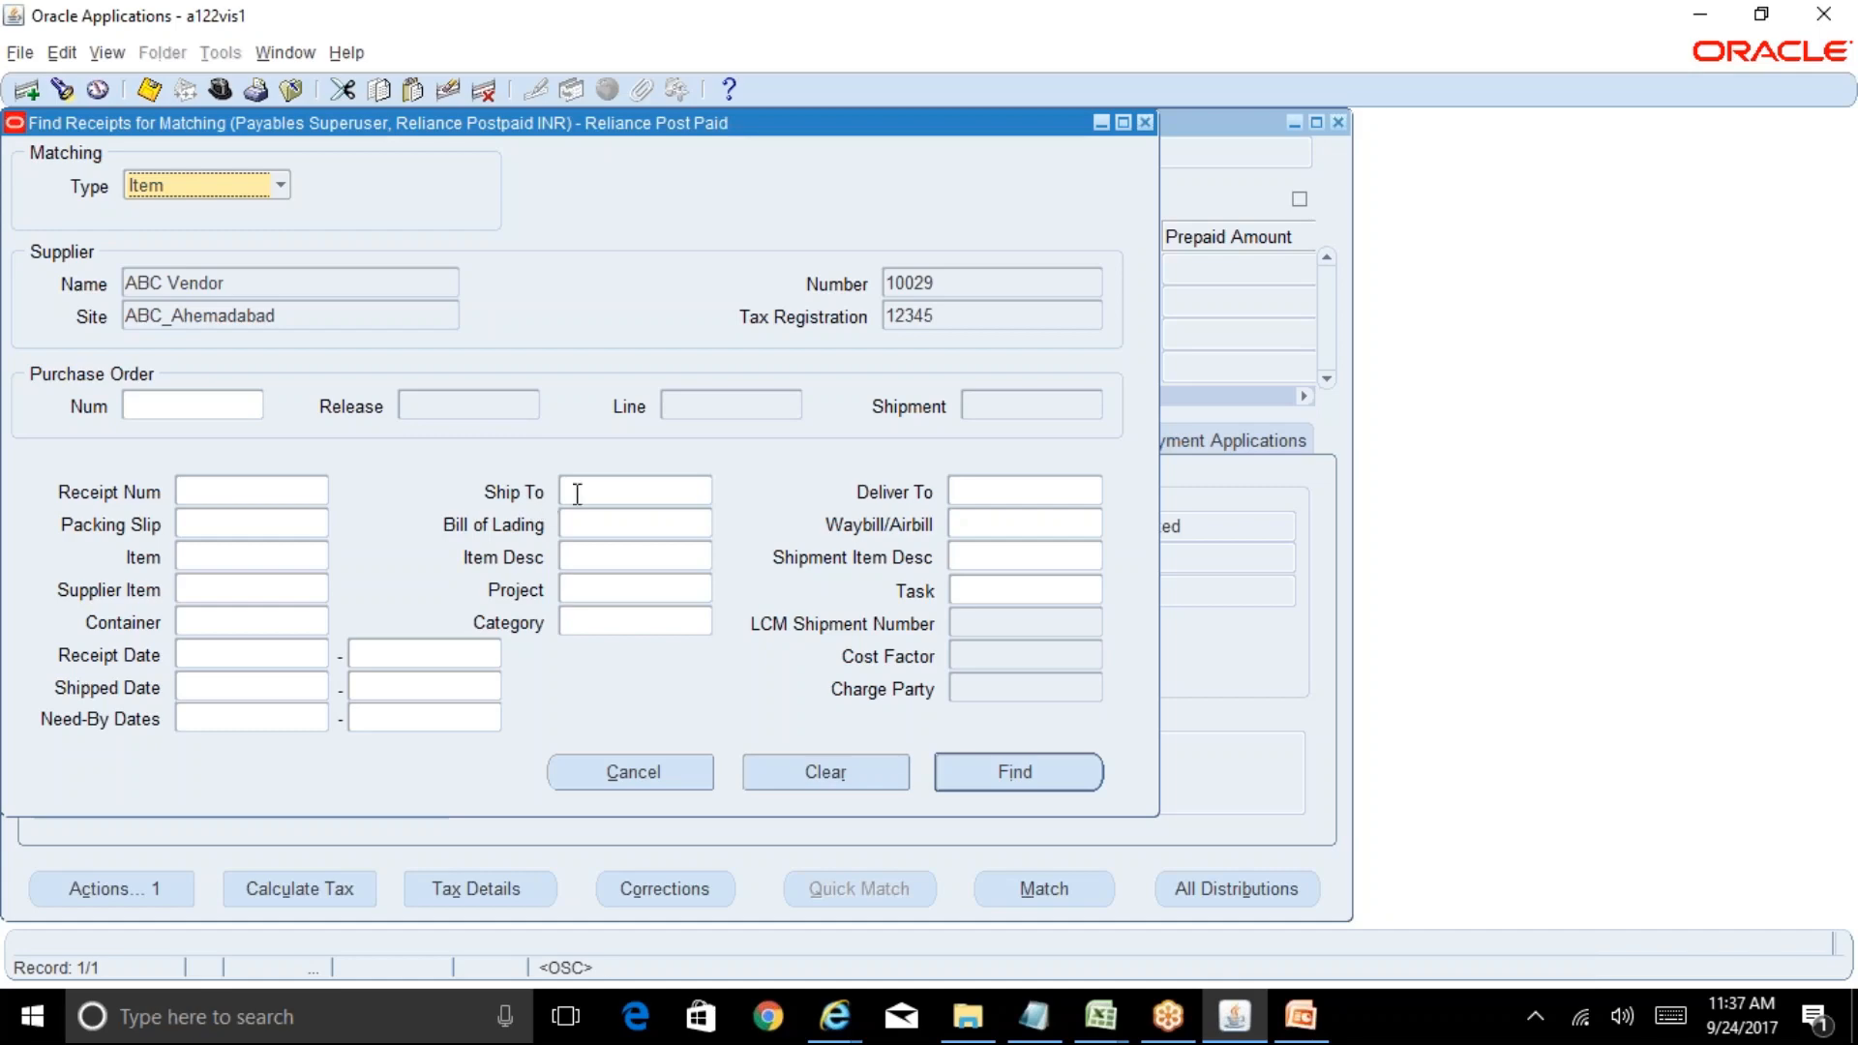
left_click(279, 186)
left_click(498, 259)
left_click(1146, 122)
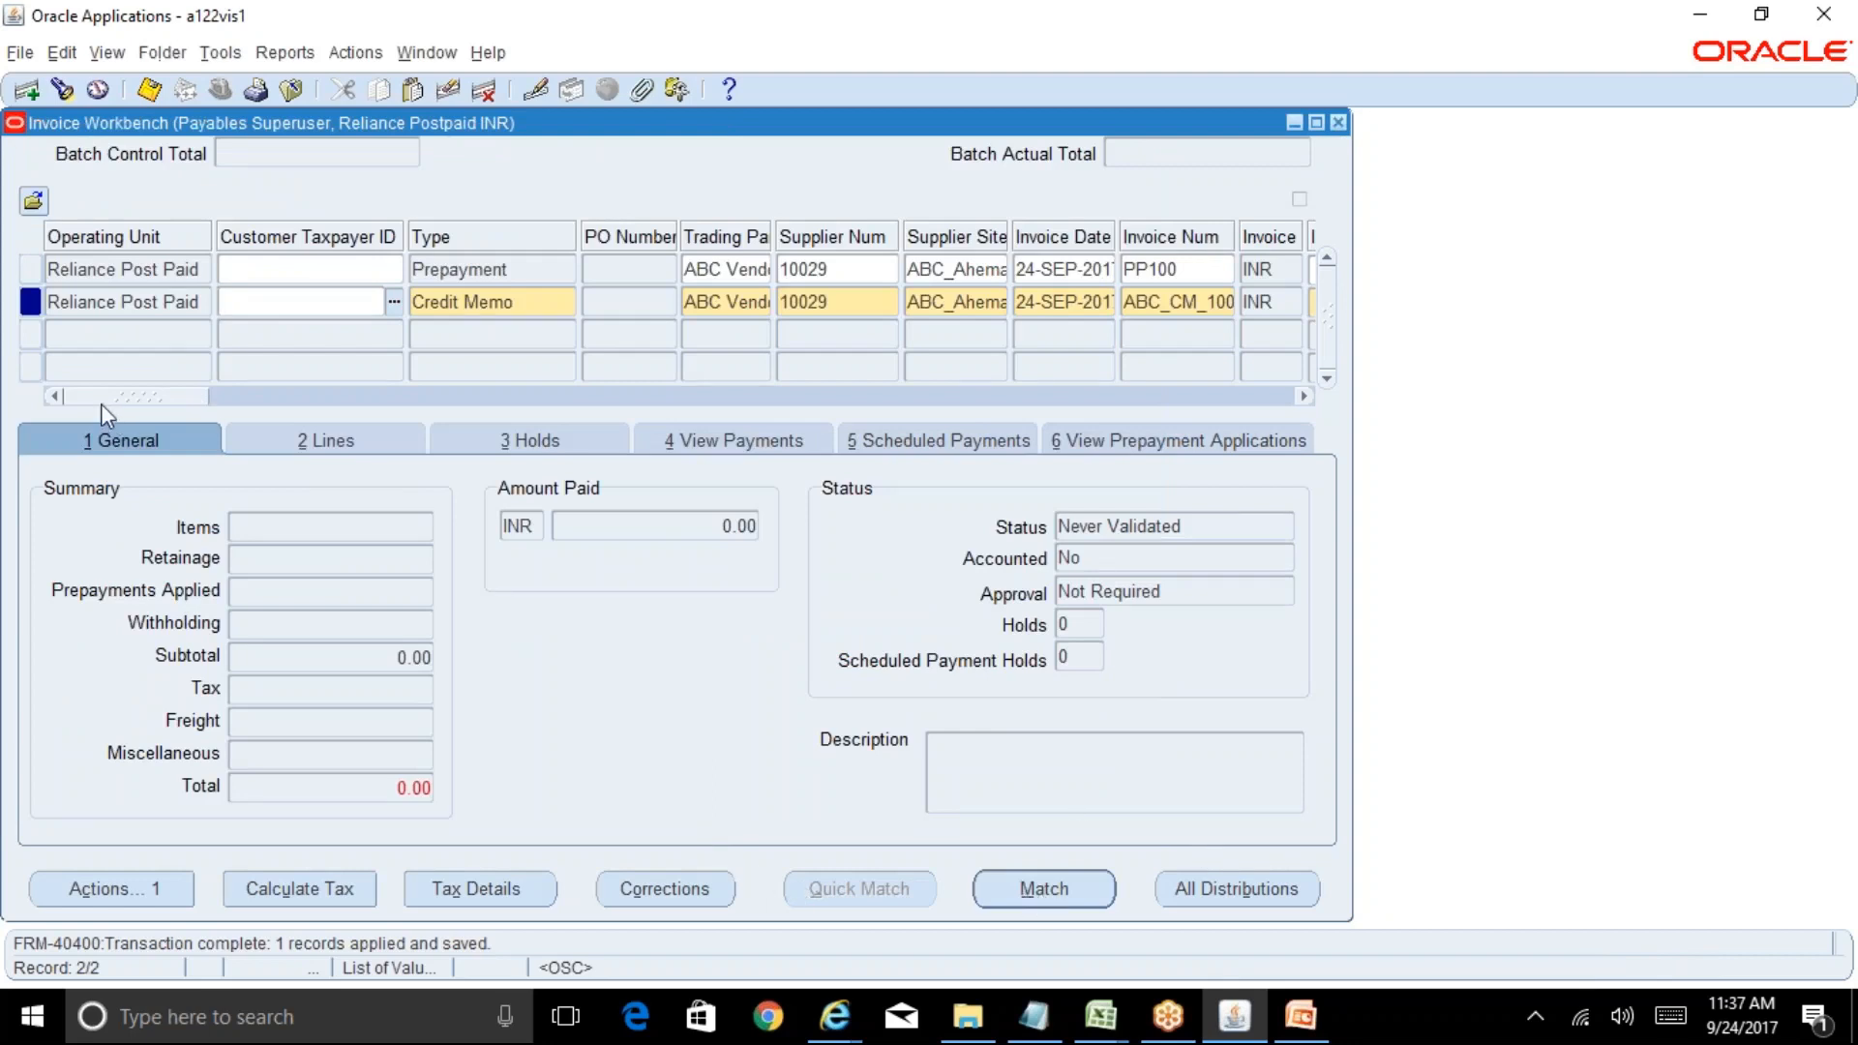
left_click_drag(118, 398, 422, 389)
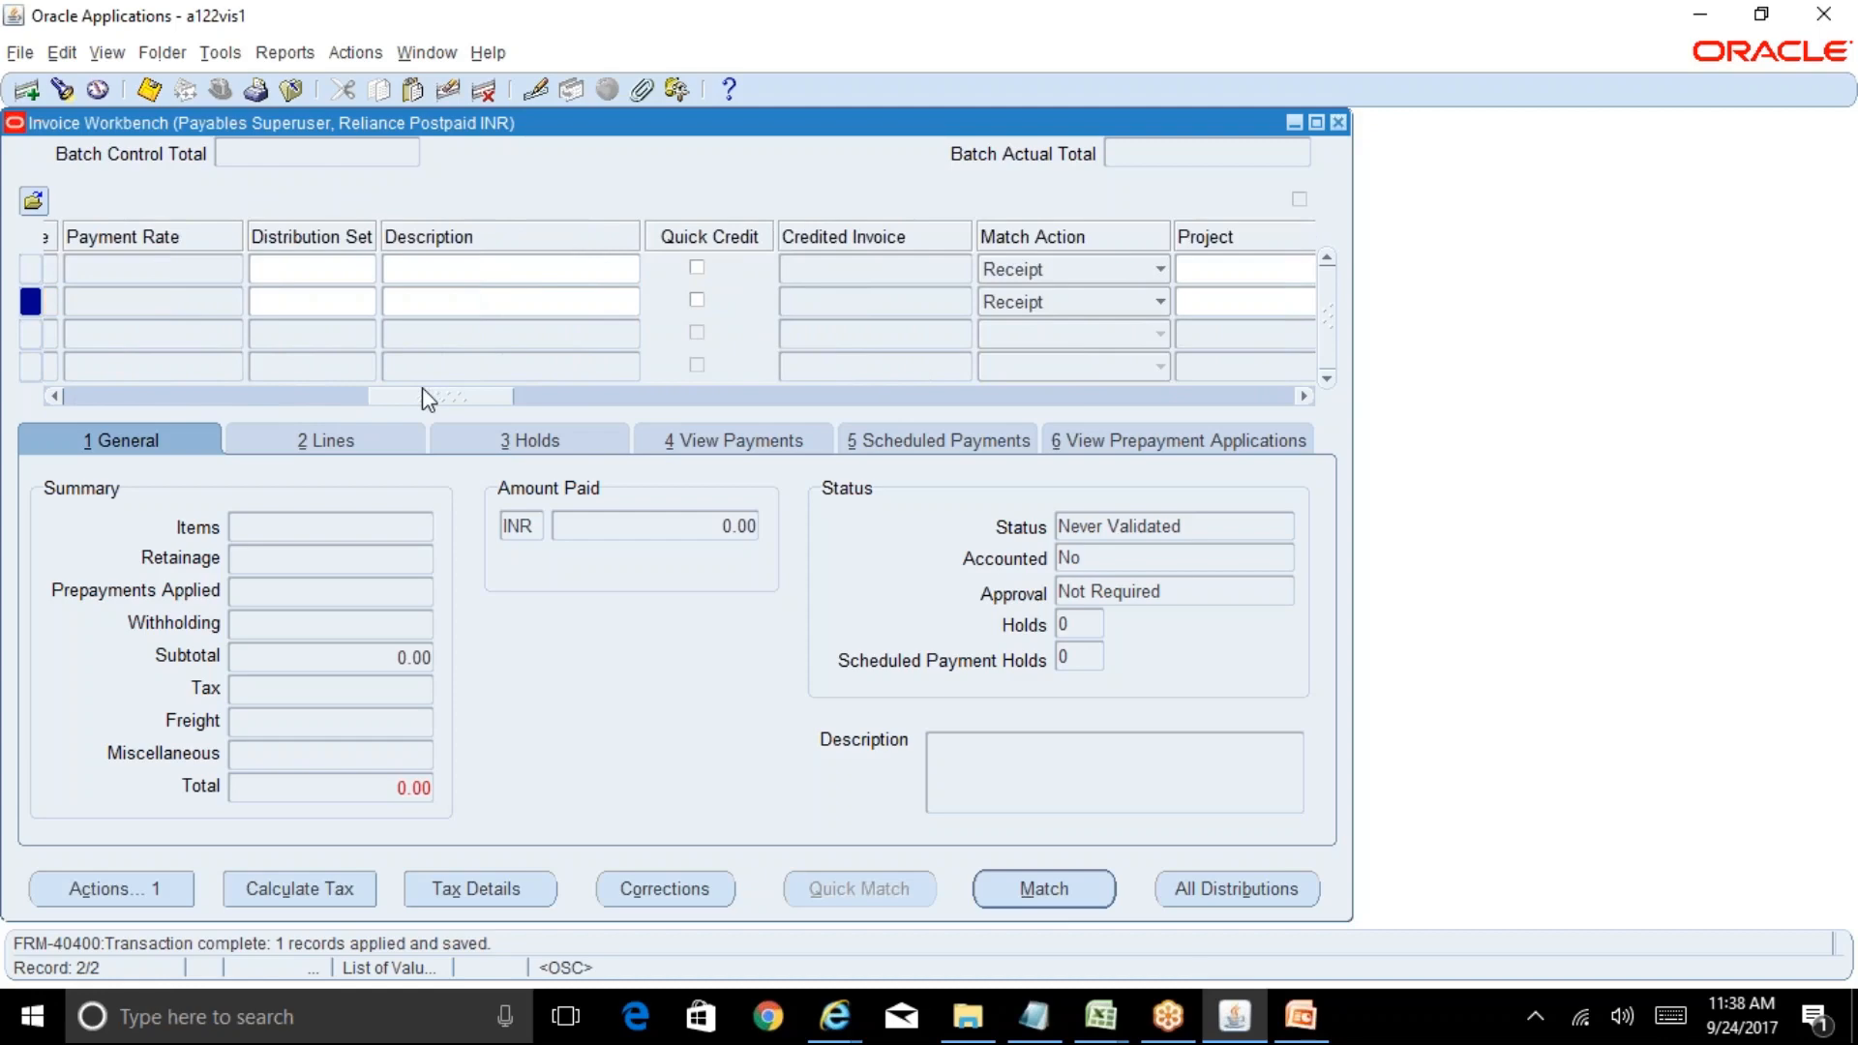
left_click_drag(402, 401, 200, 409)
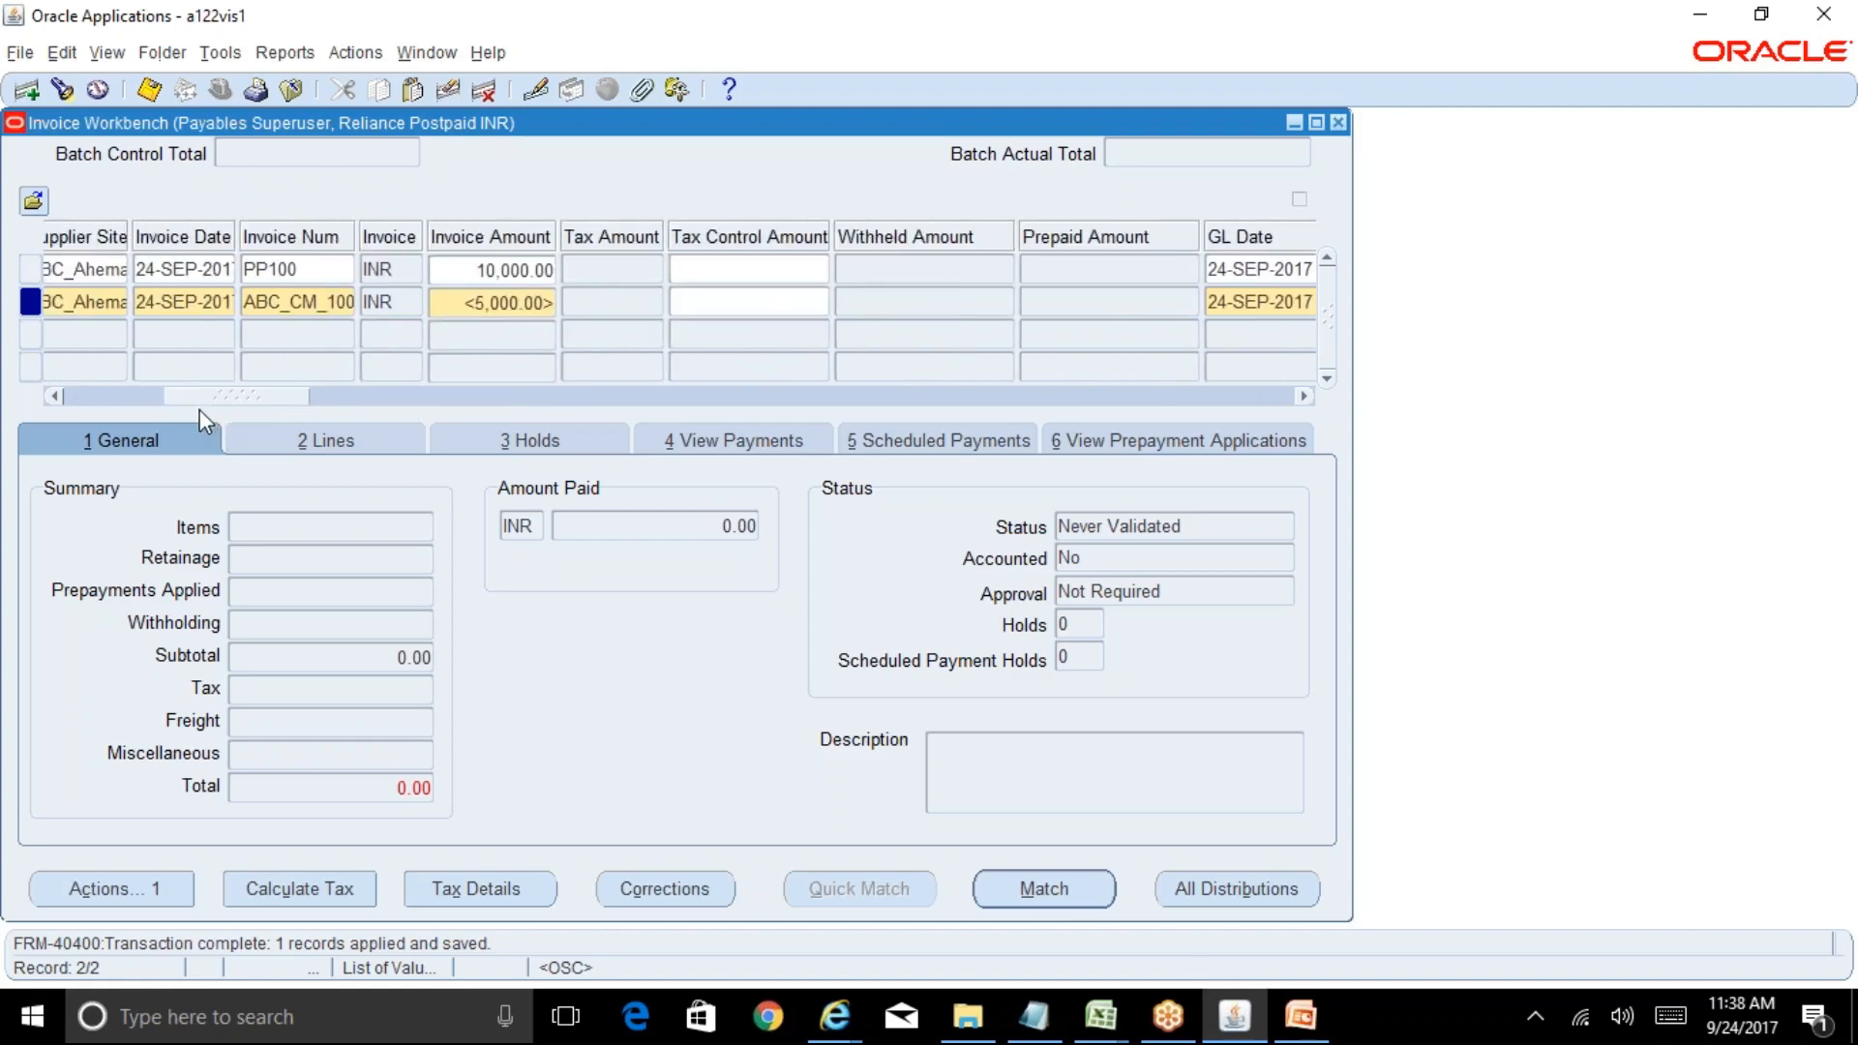
left_click_drag(199, 410, 93, 410)
Enter an Item line of -5000 on the credit memo and save it
left_click(335, 530)
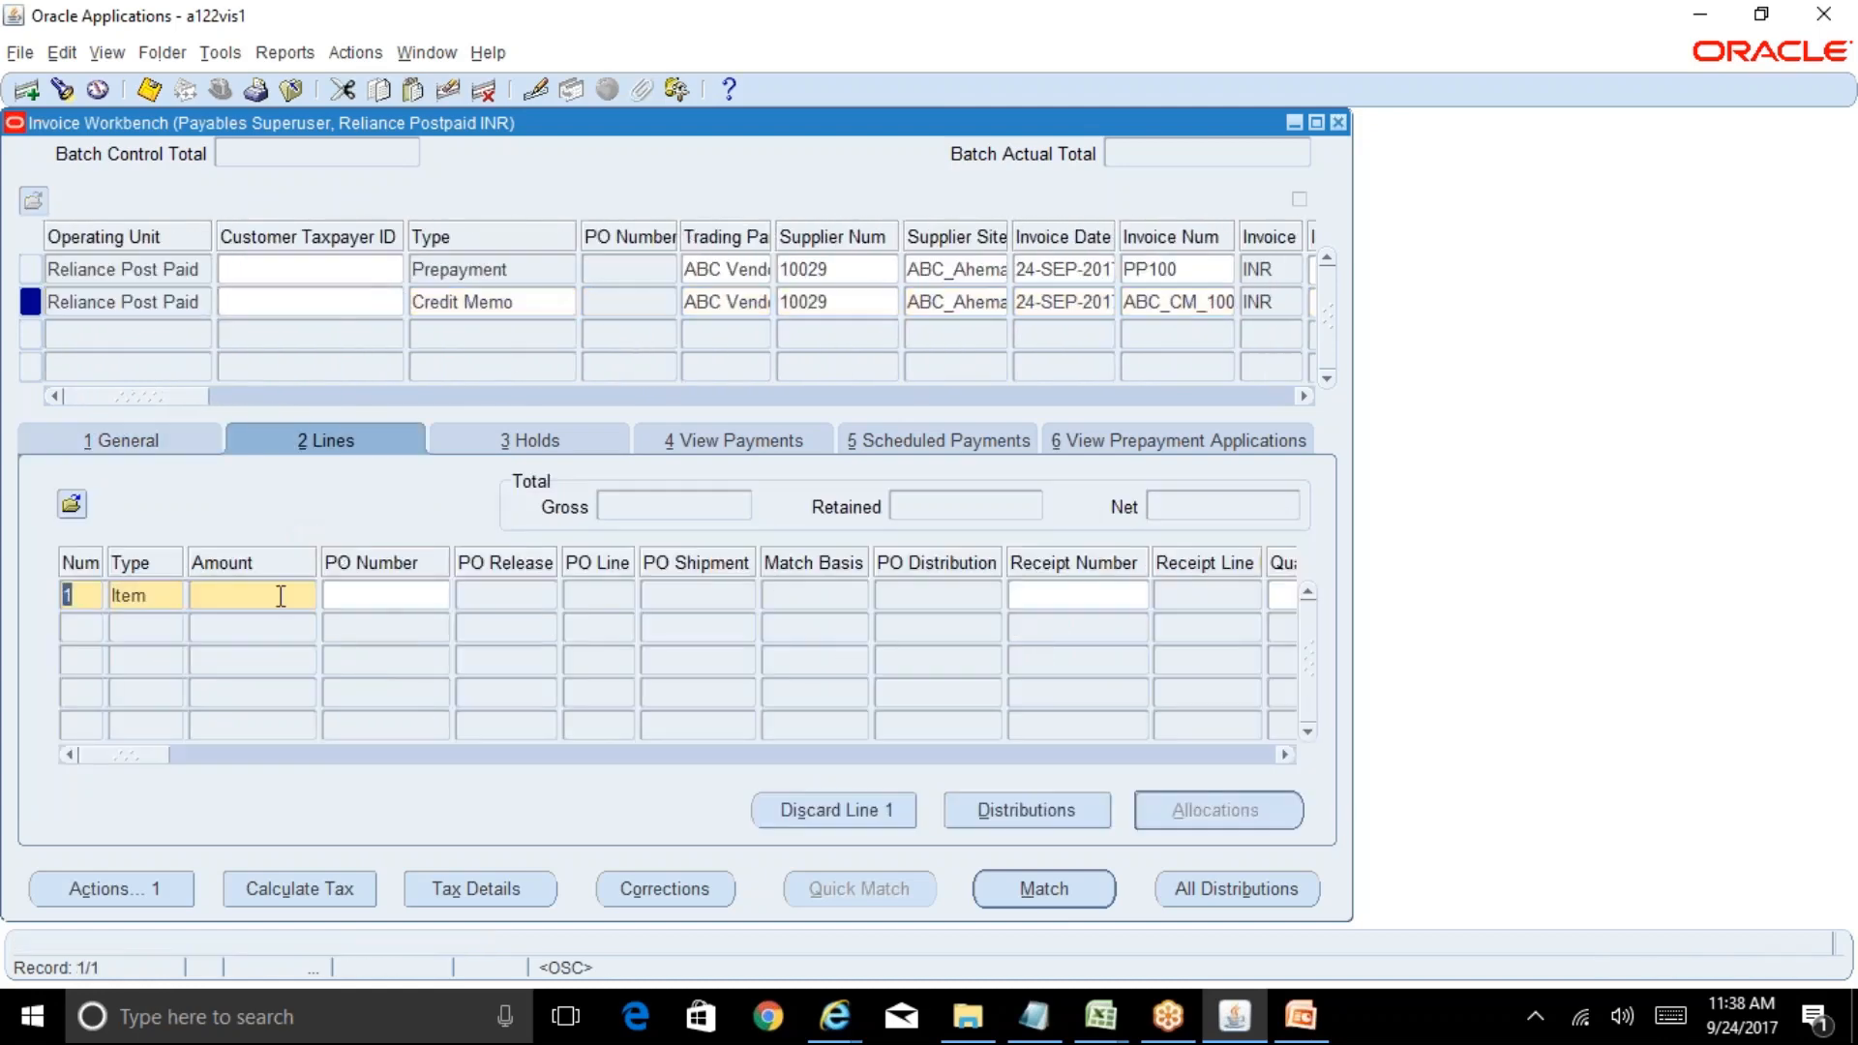
type("-5000")
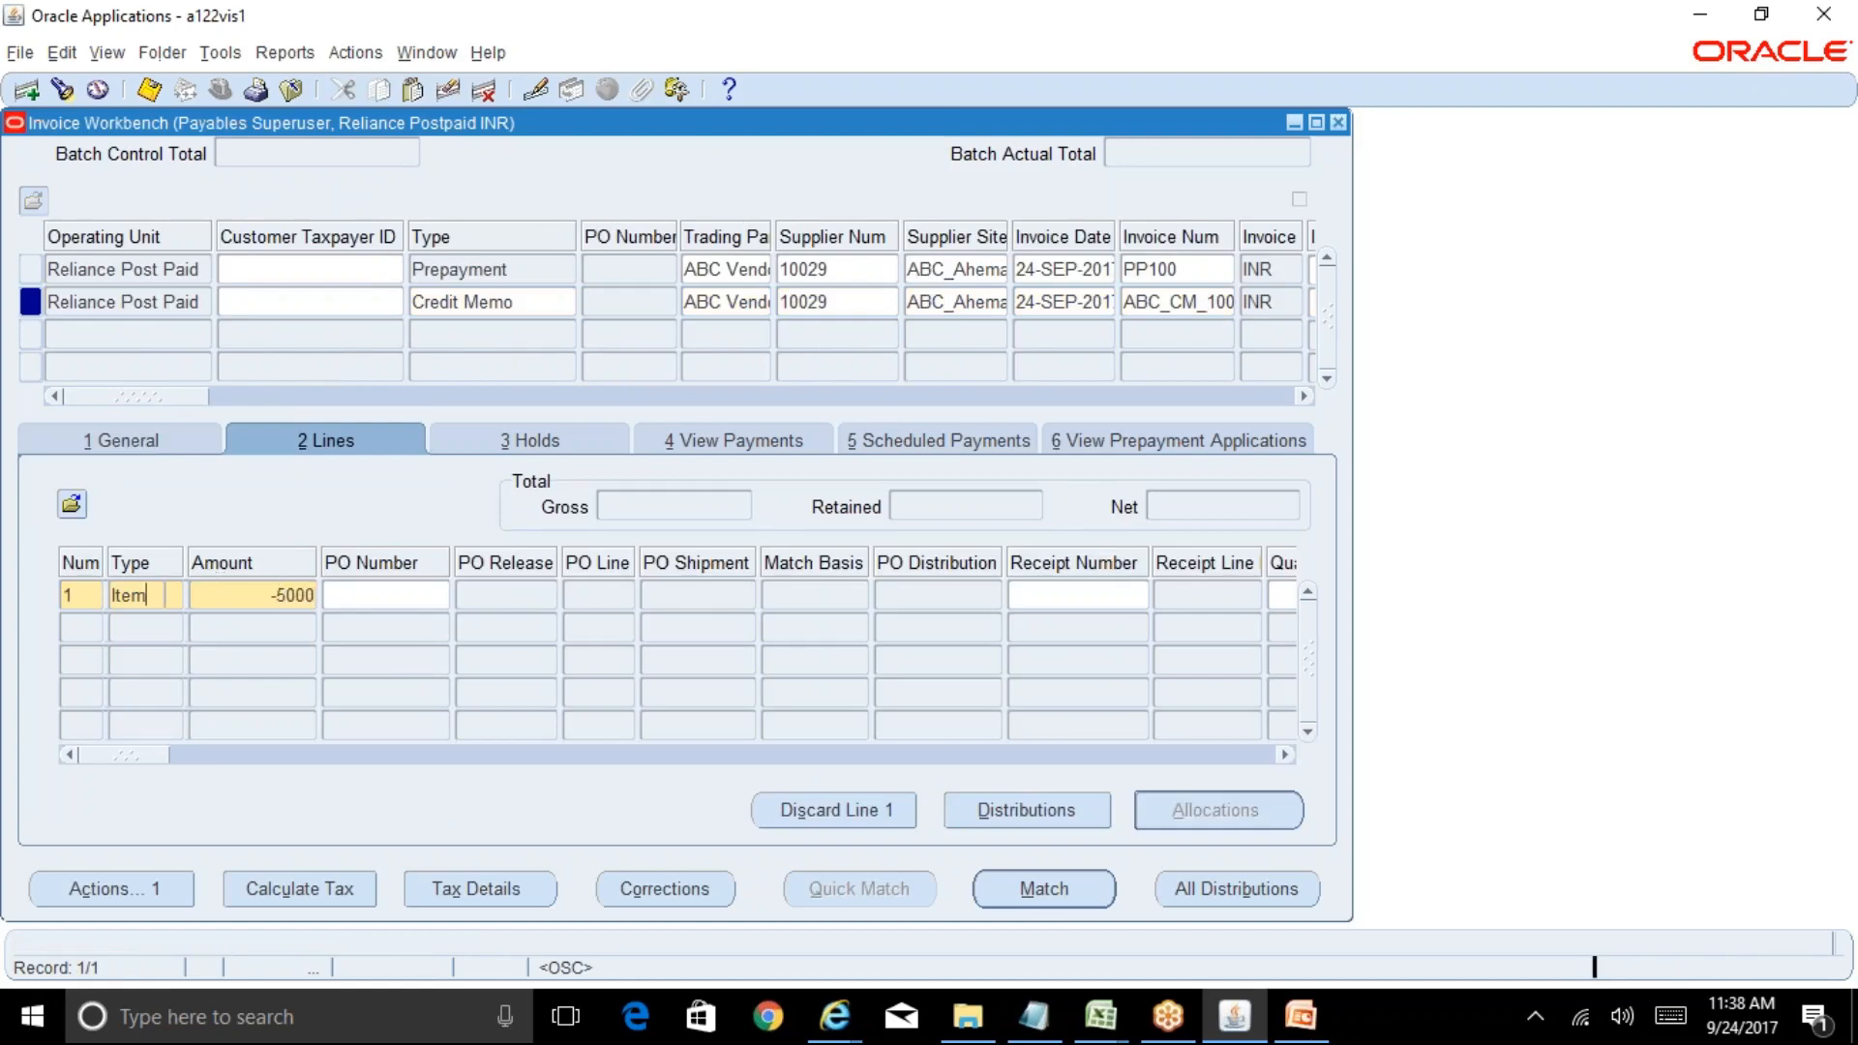
left_click(166, 595)
left_click(255, 596)
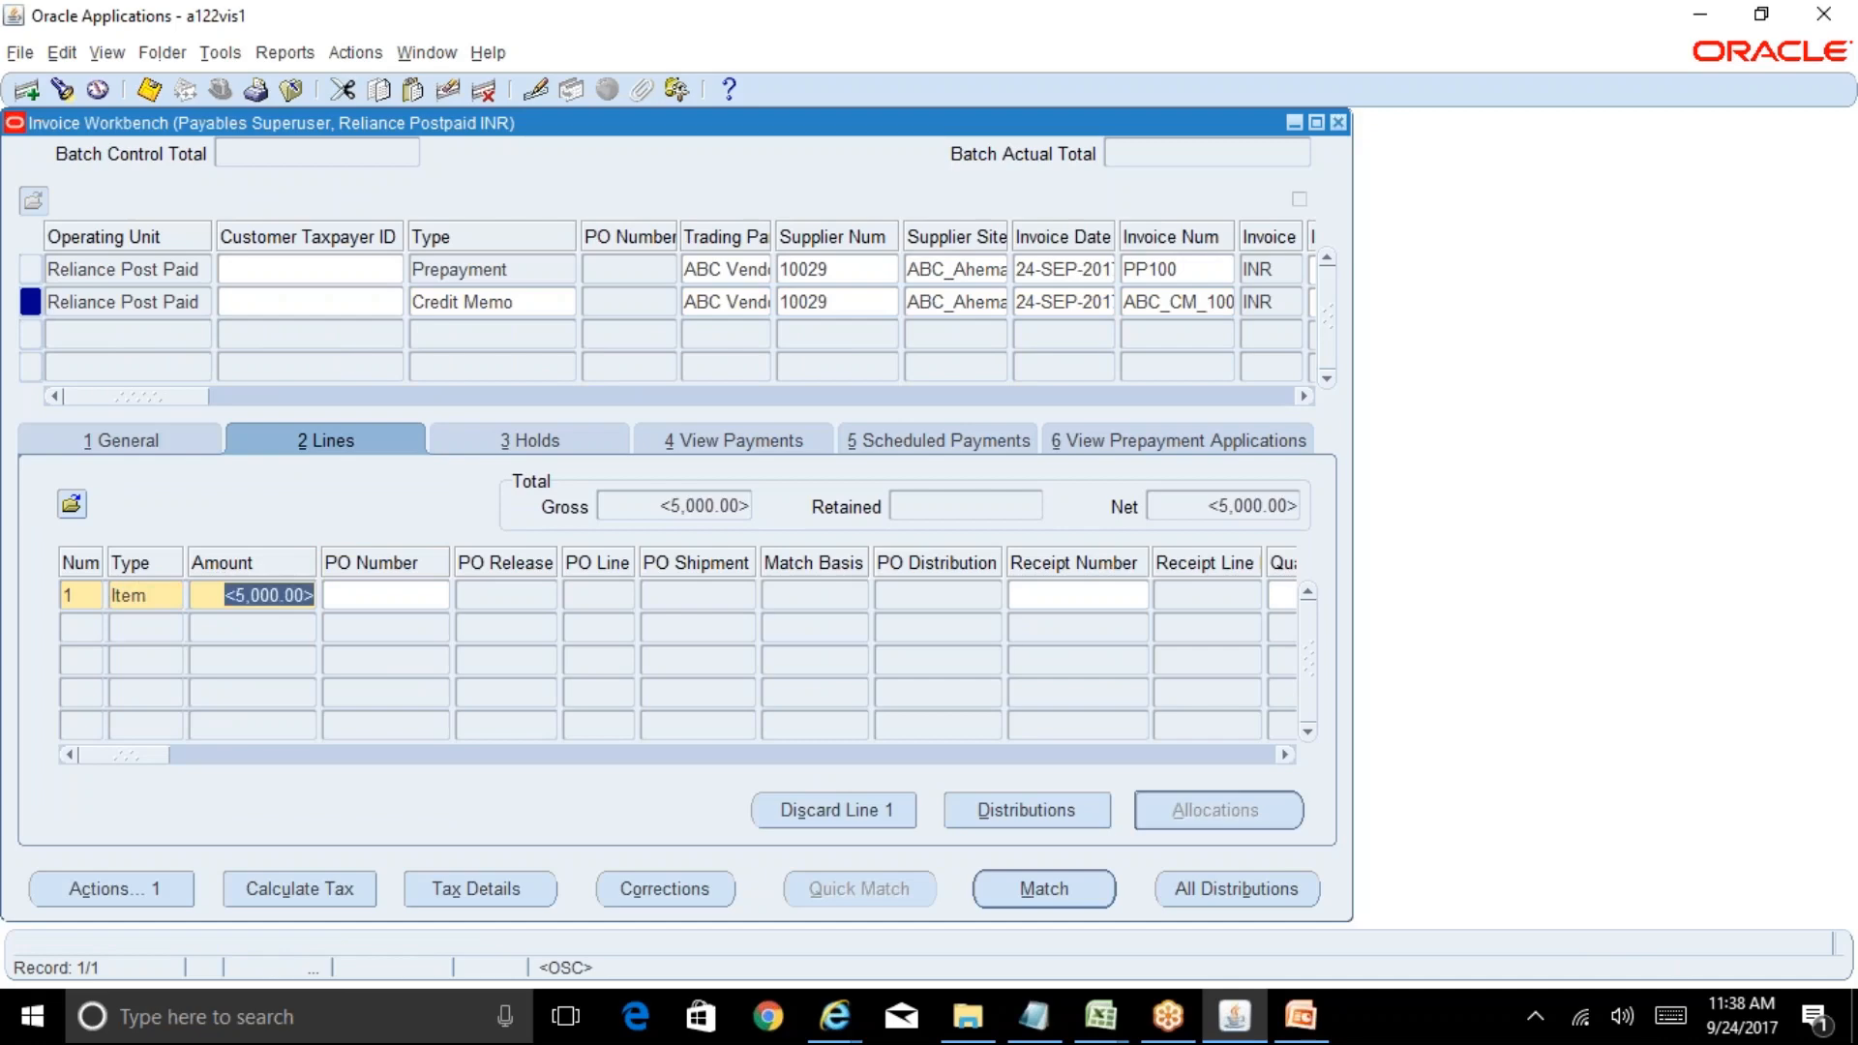
left_click(173, 445)
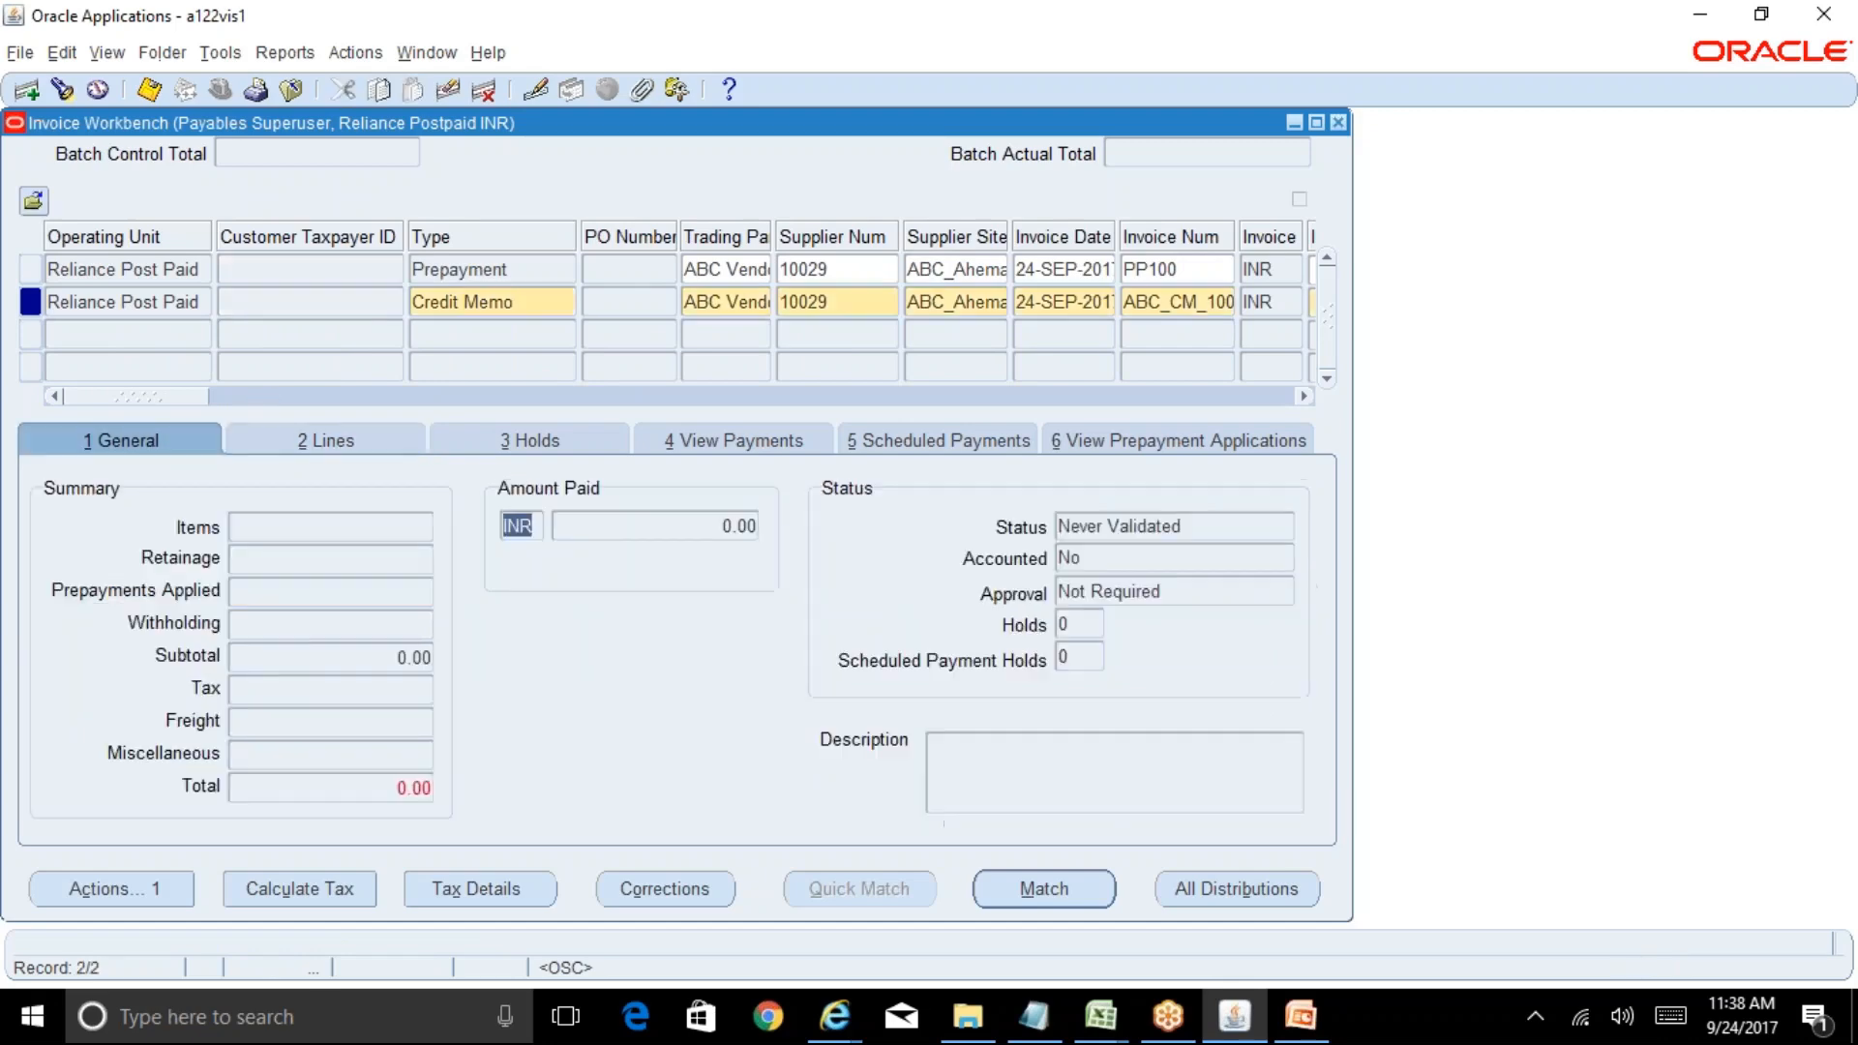
left_click(375, 435)
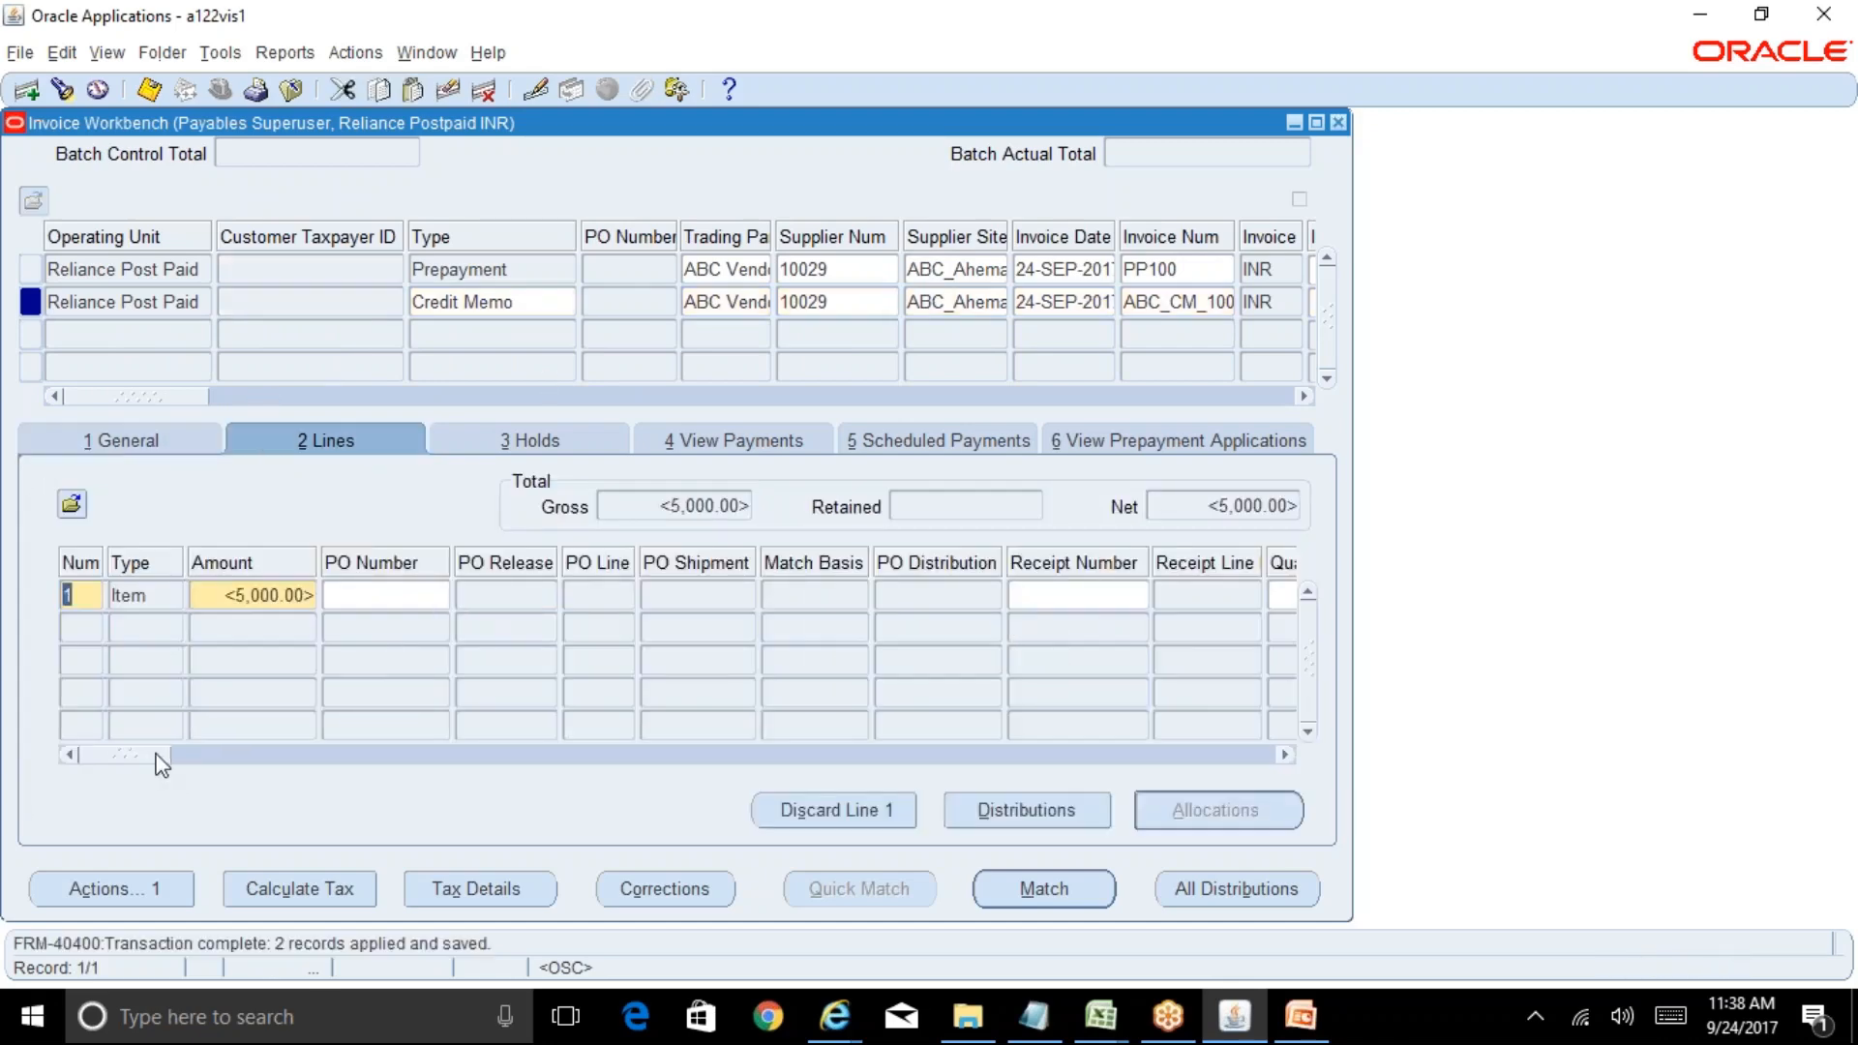
Try to enter company 01 for the item line's default distribution account, dismiss the errors and cancel the entry
left_click_drag(157, 754, 264, 762)
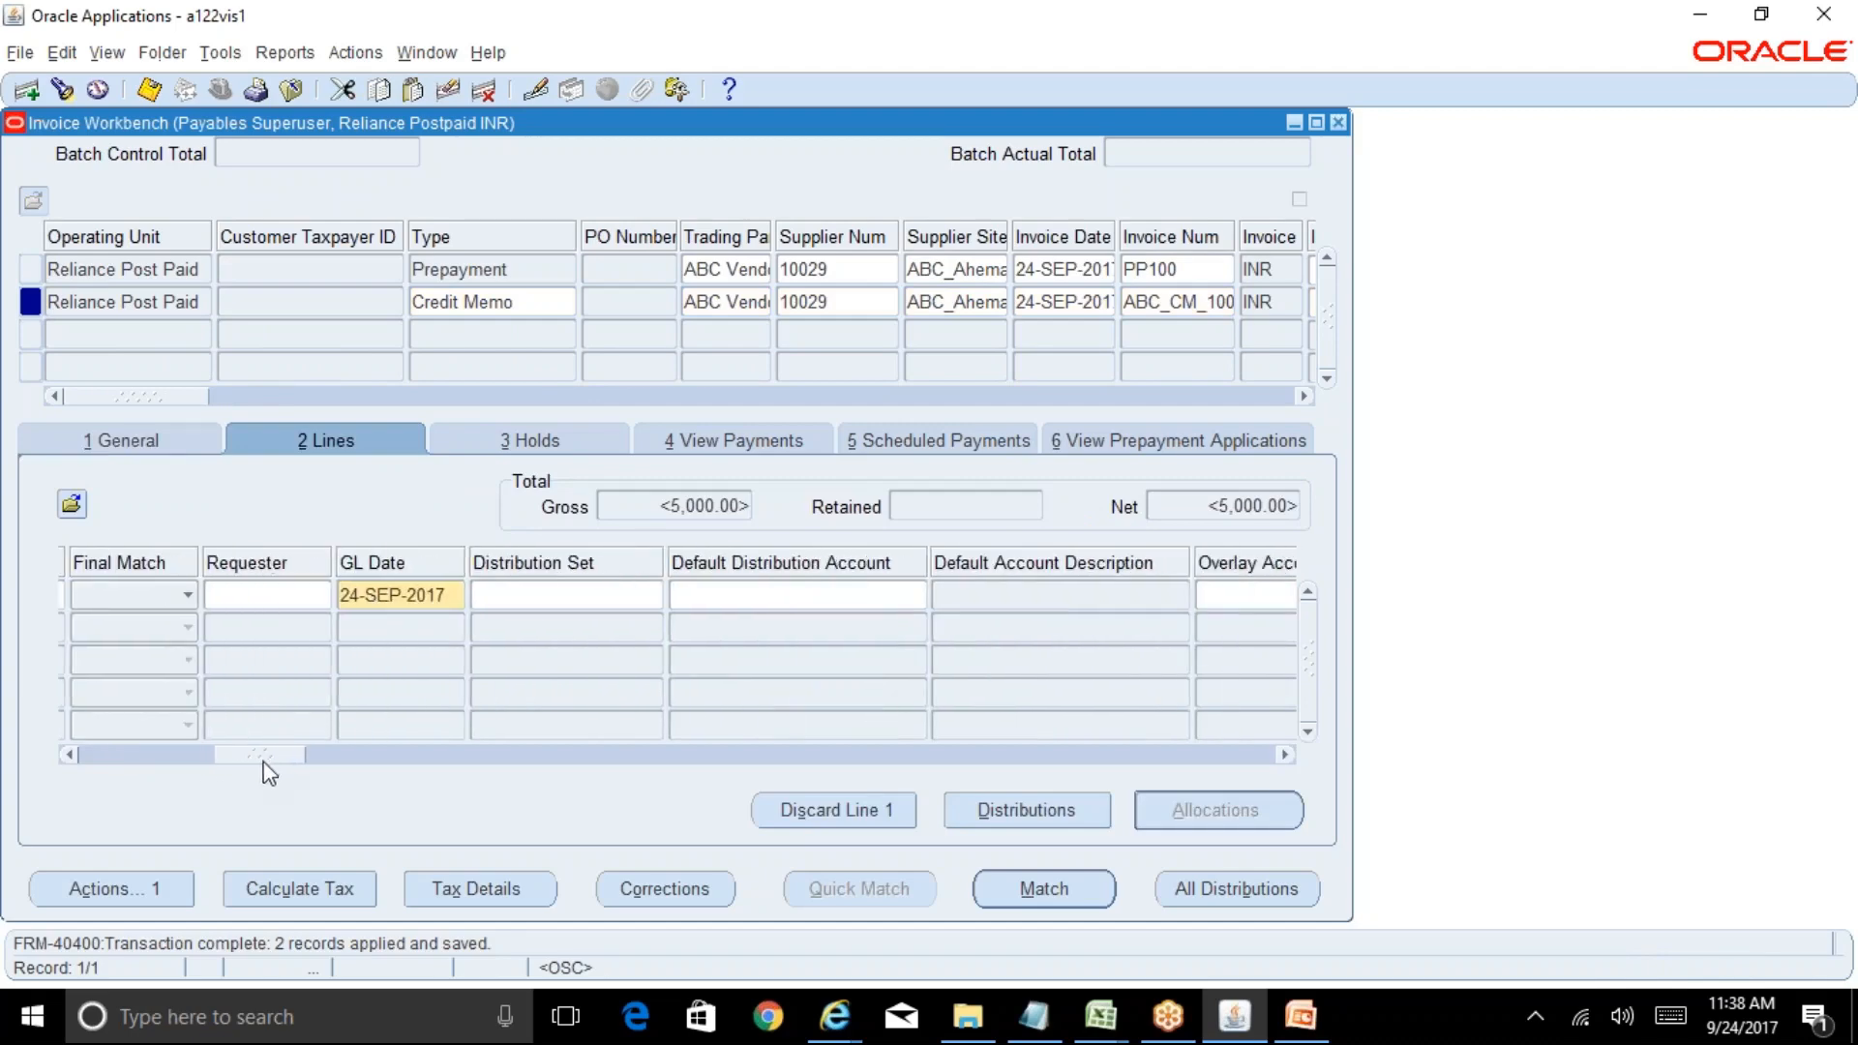
left_click(881, 596)
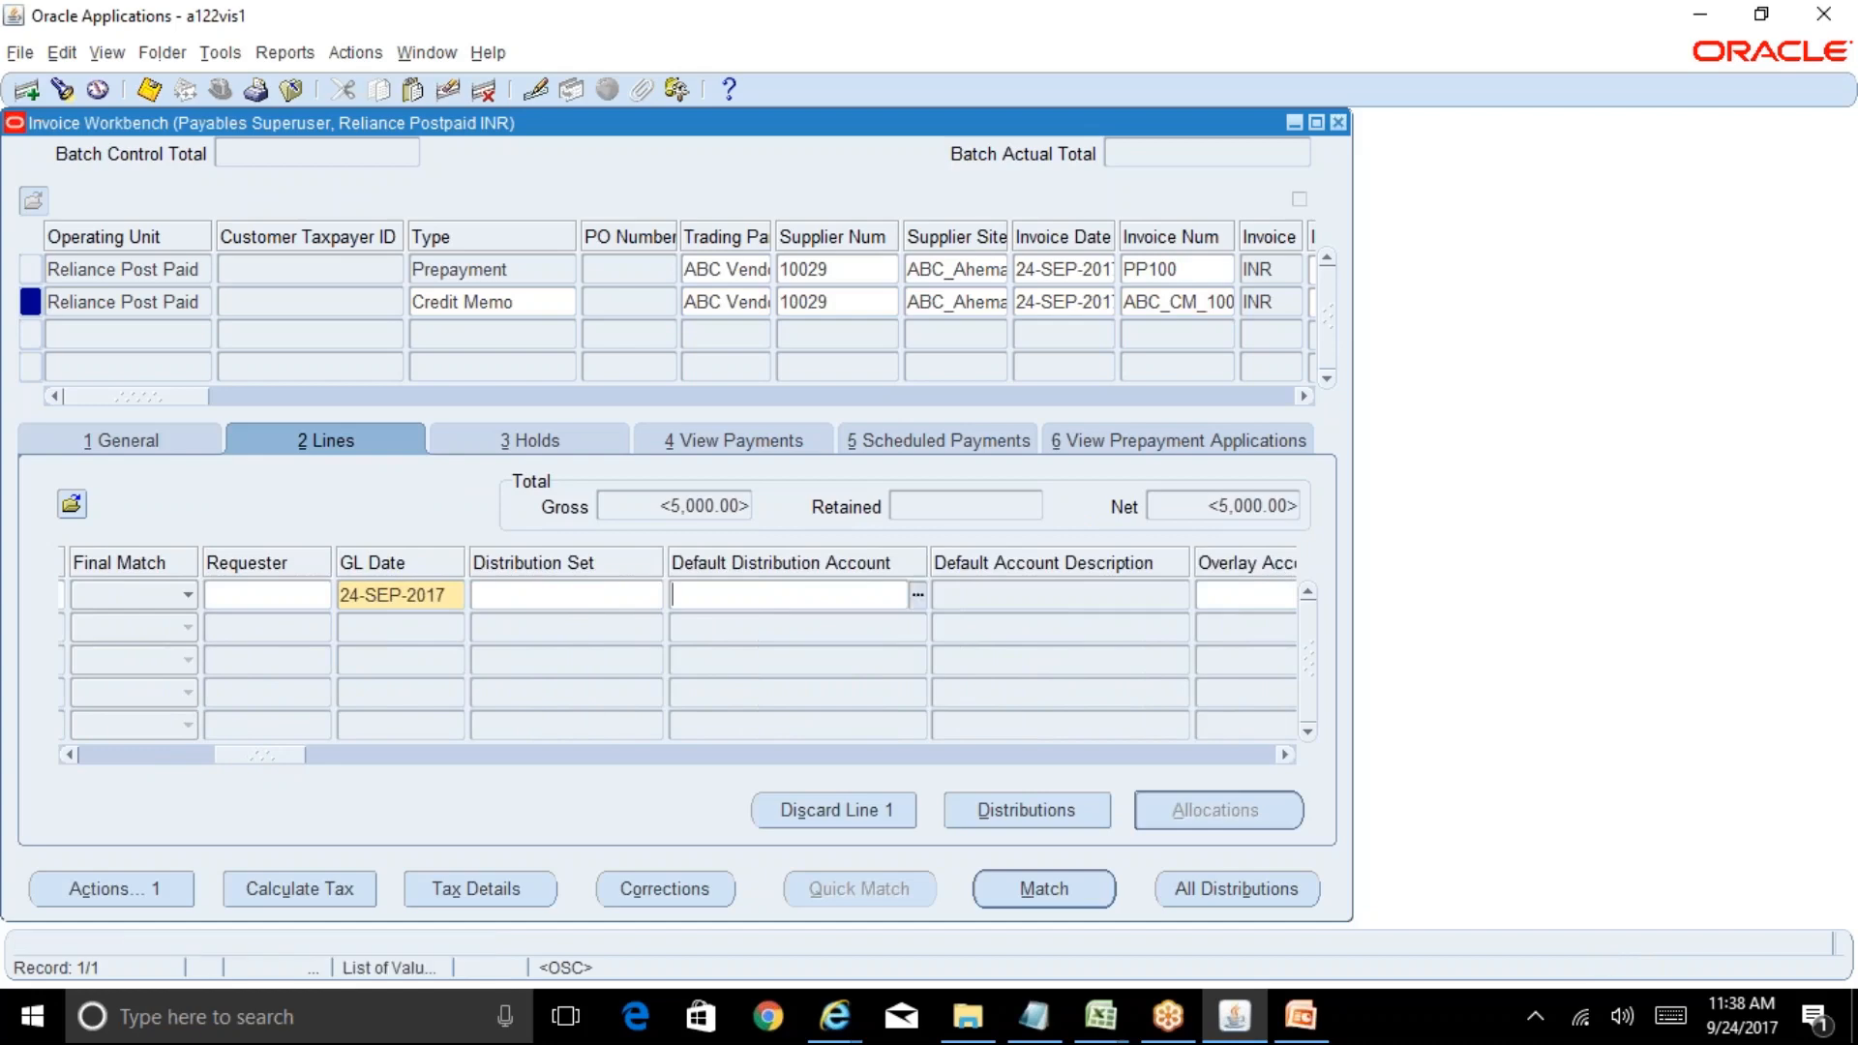
left_click(917, 596)
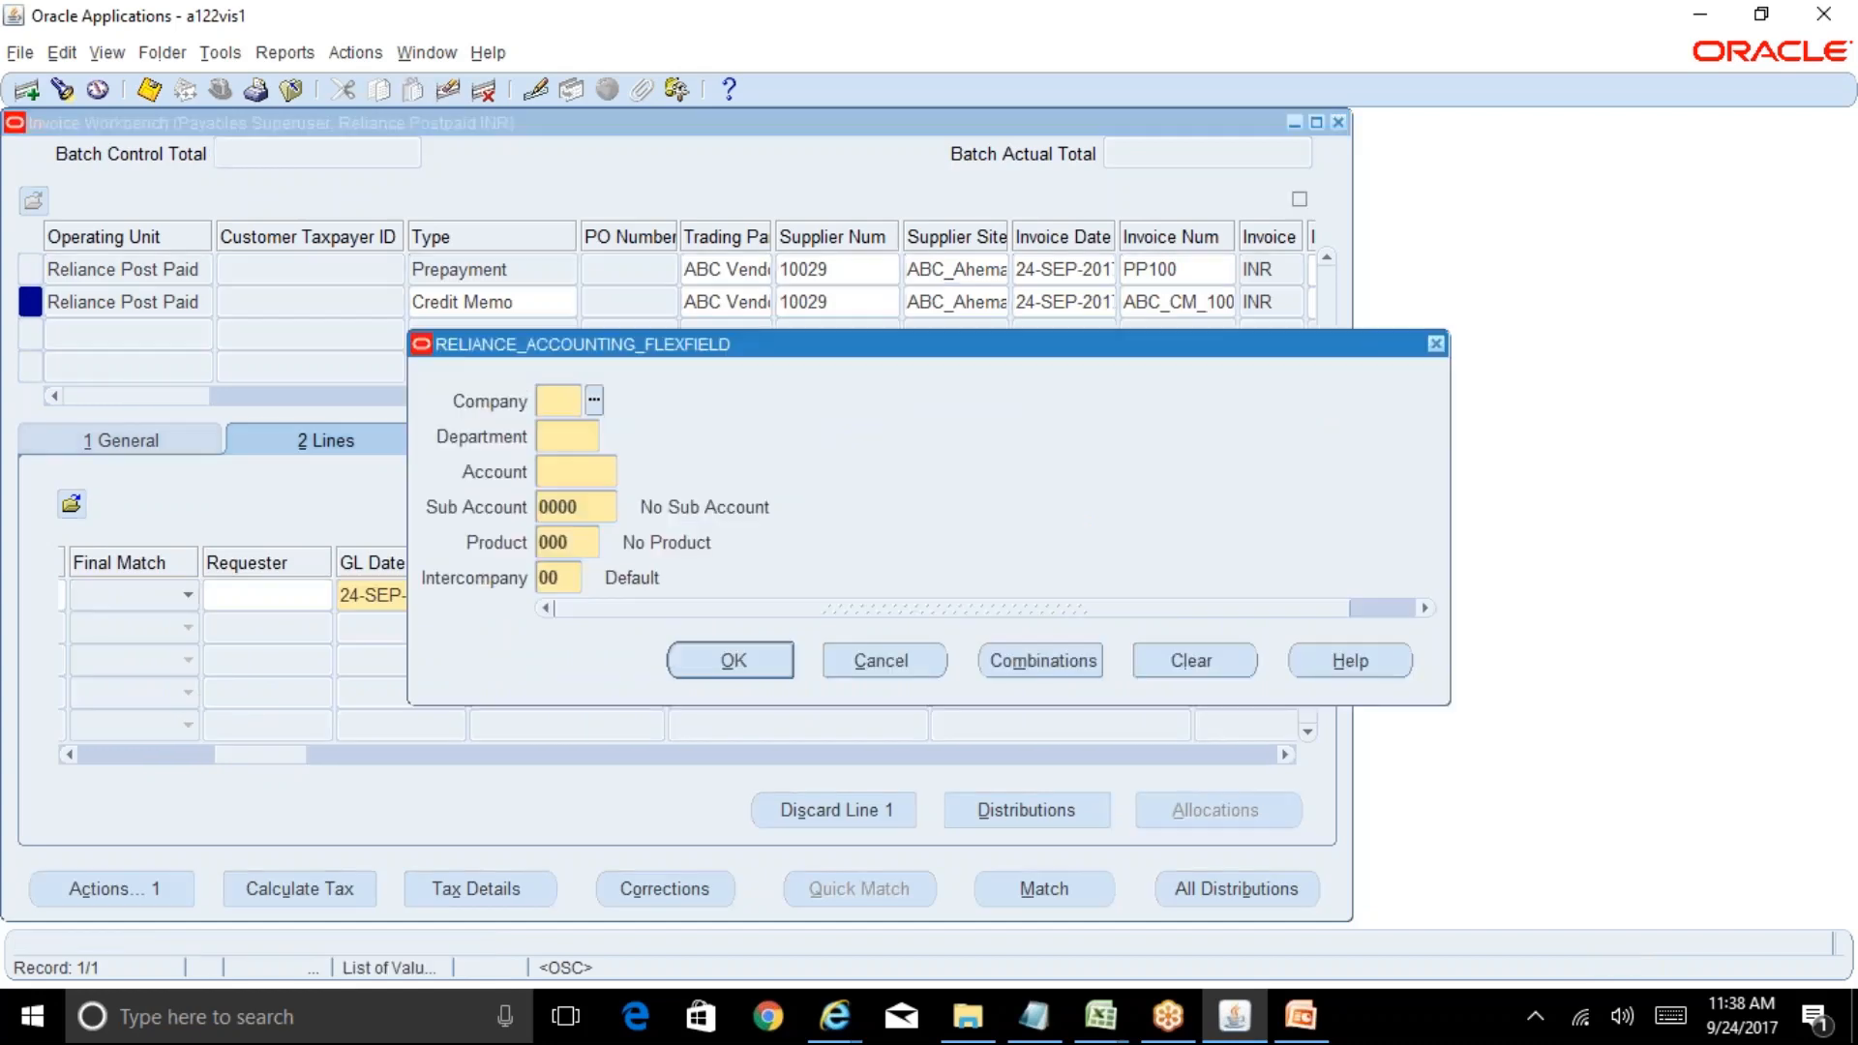
type("01")
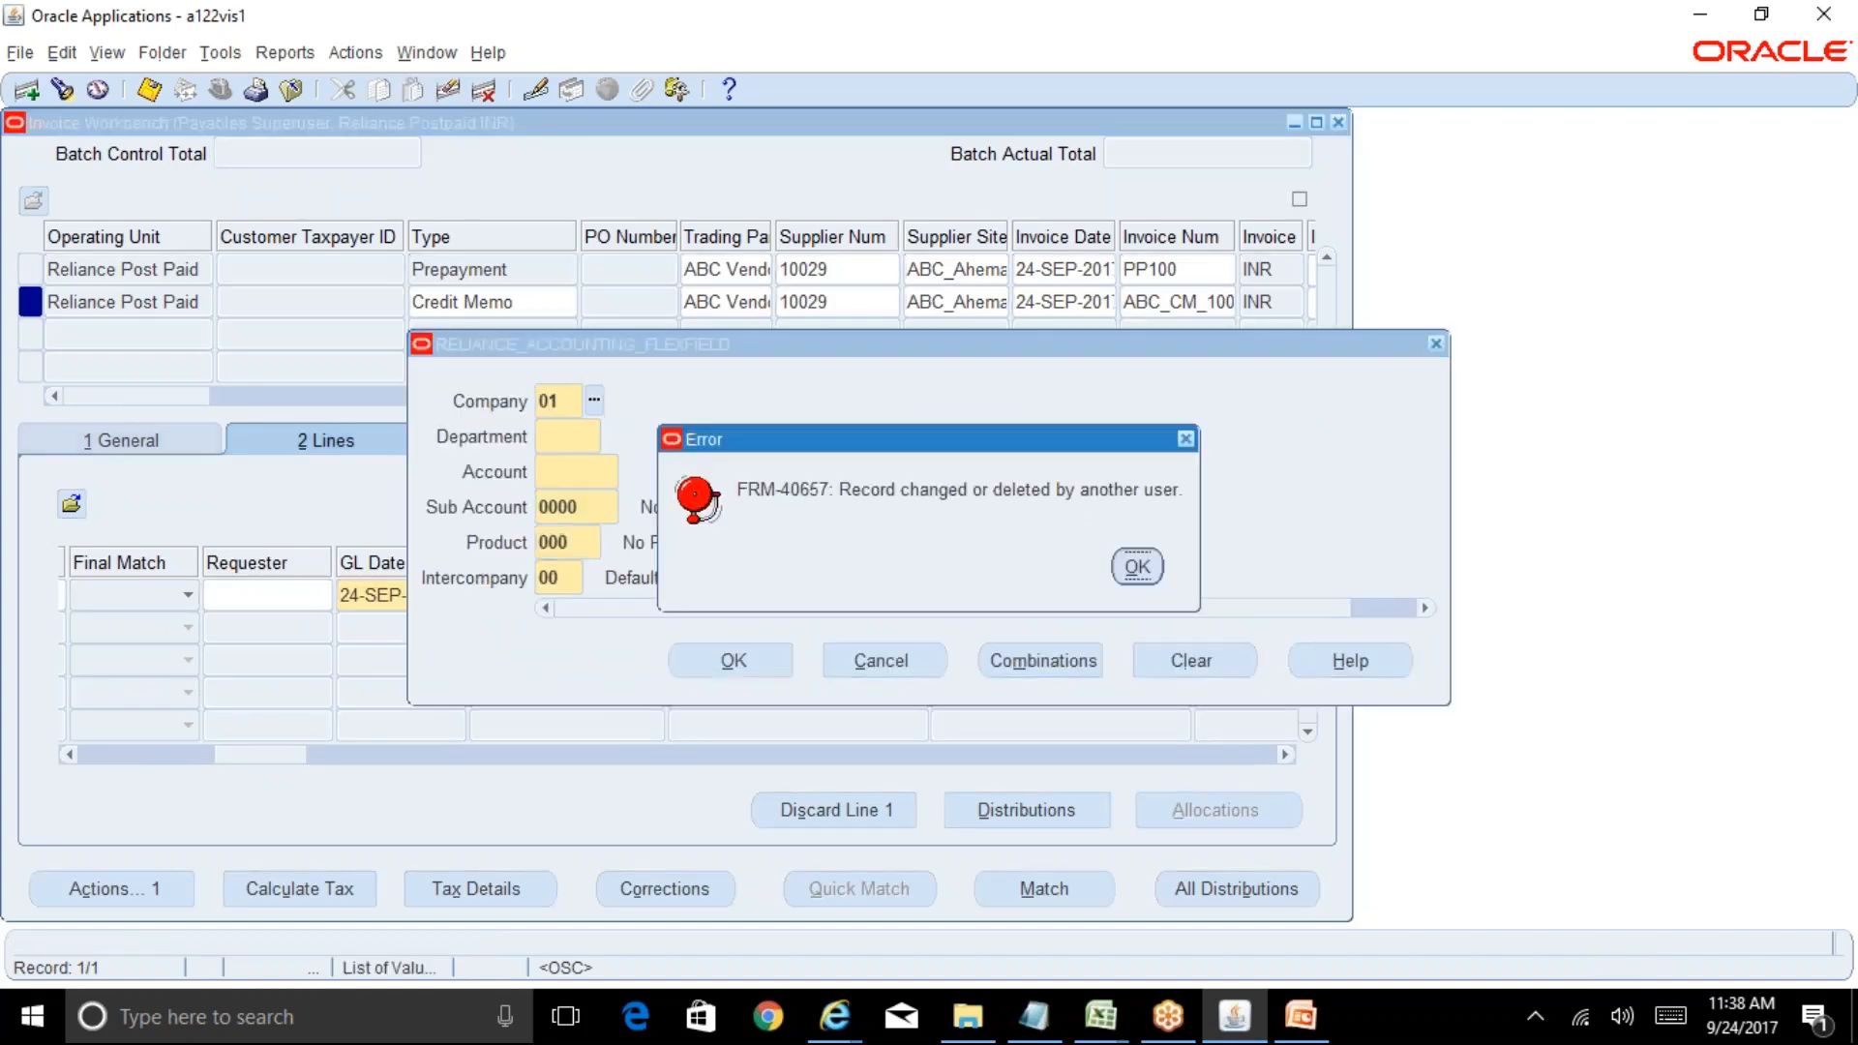
key("Return")
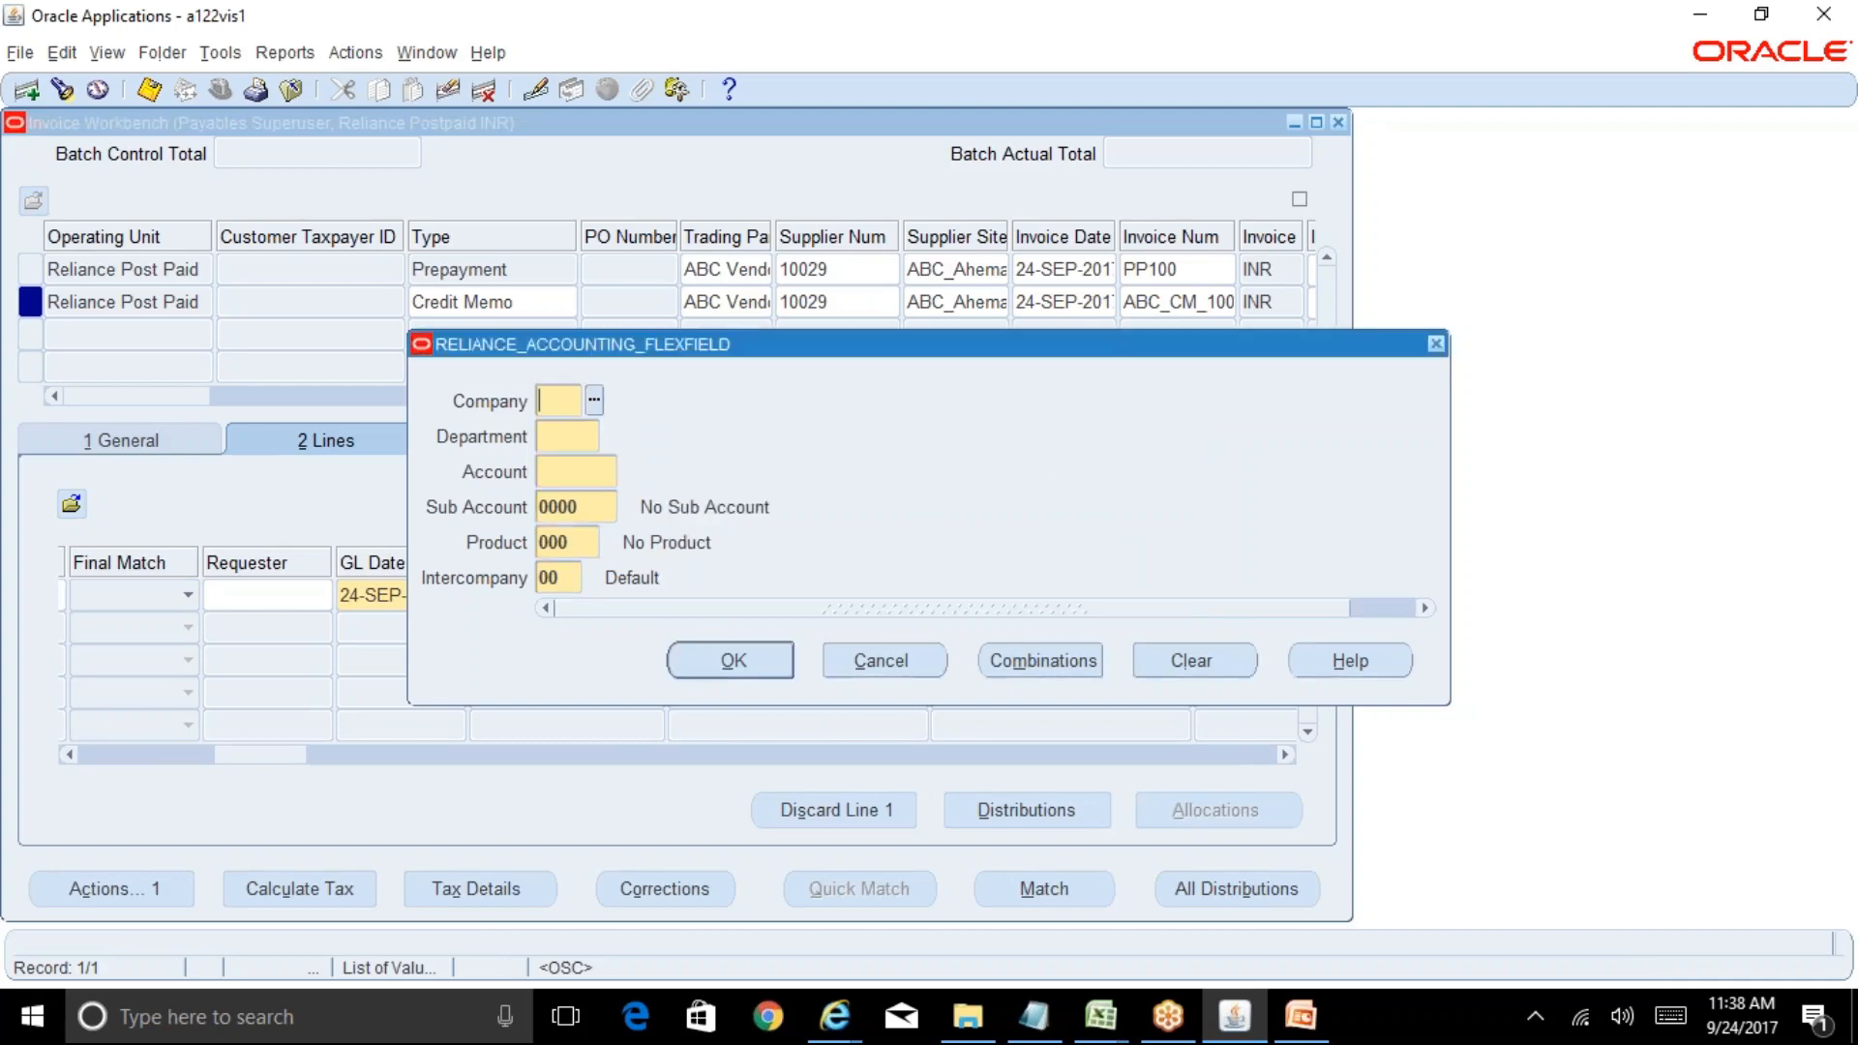
key("Tab")
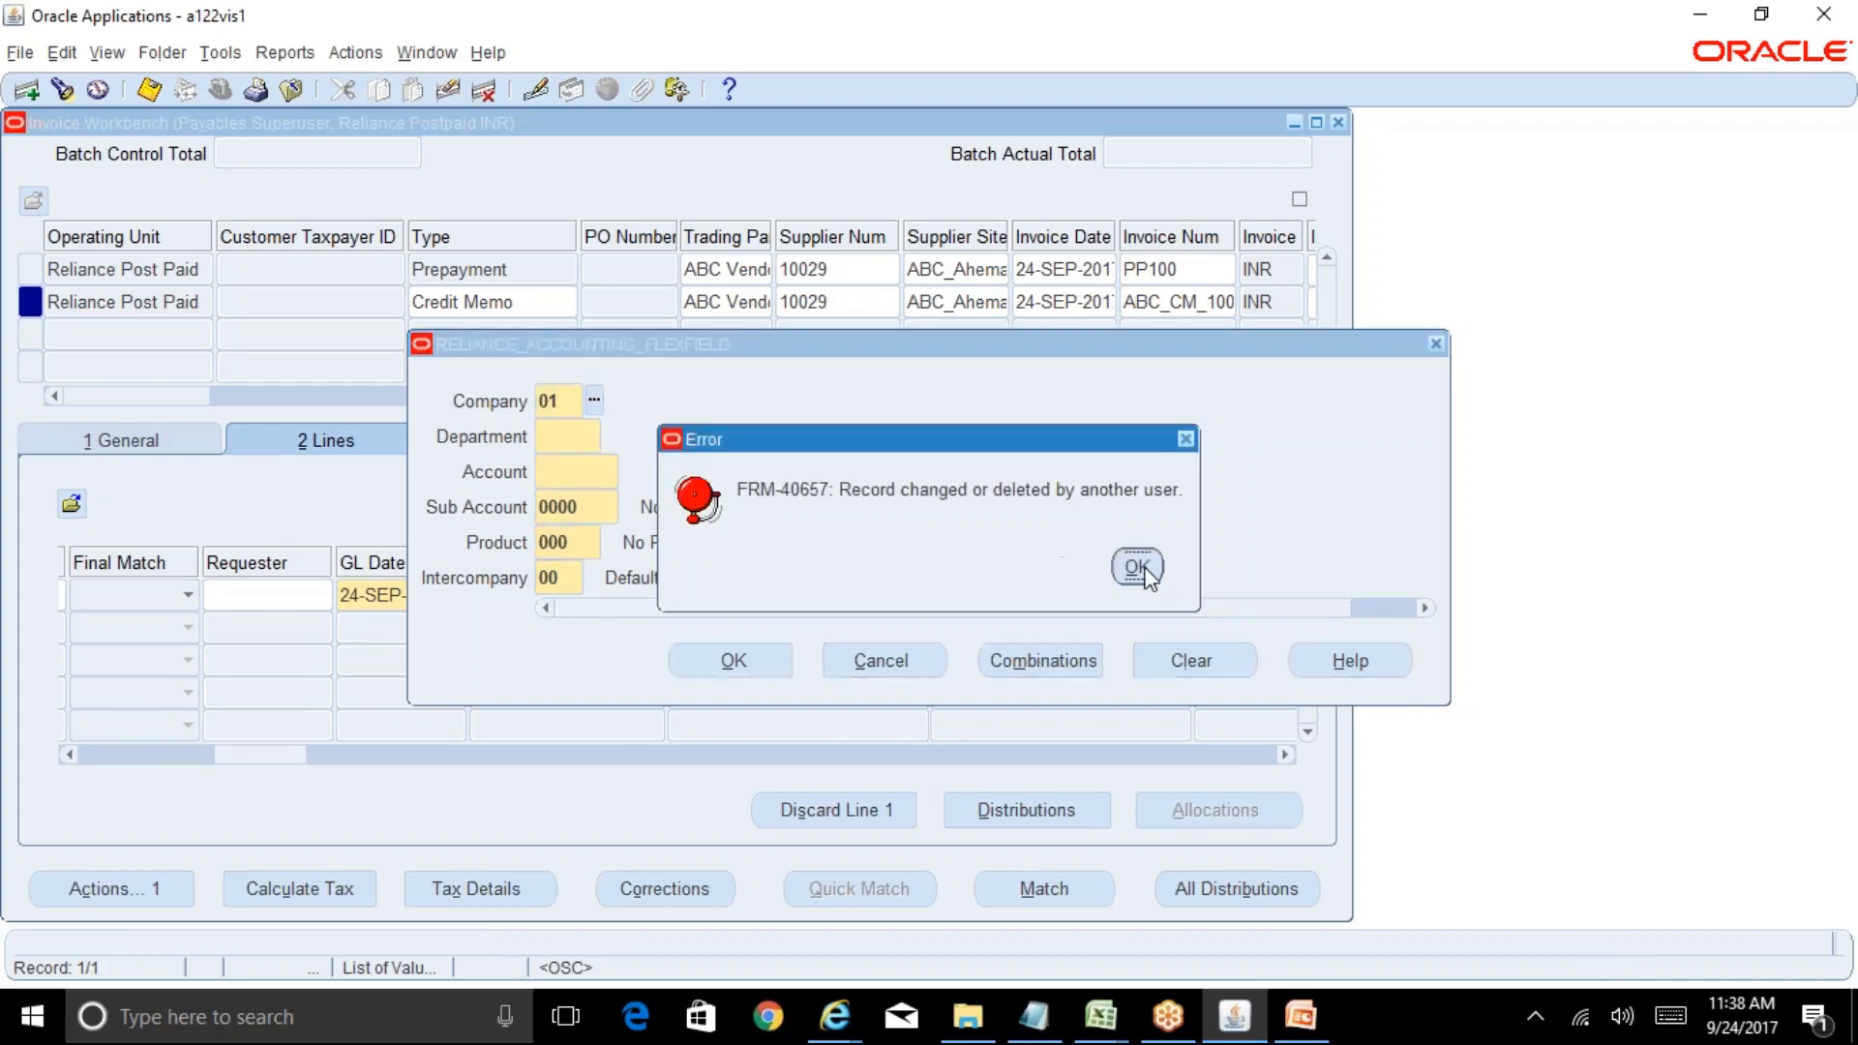
key("Return")
left_click(898, 668)
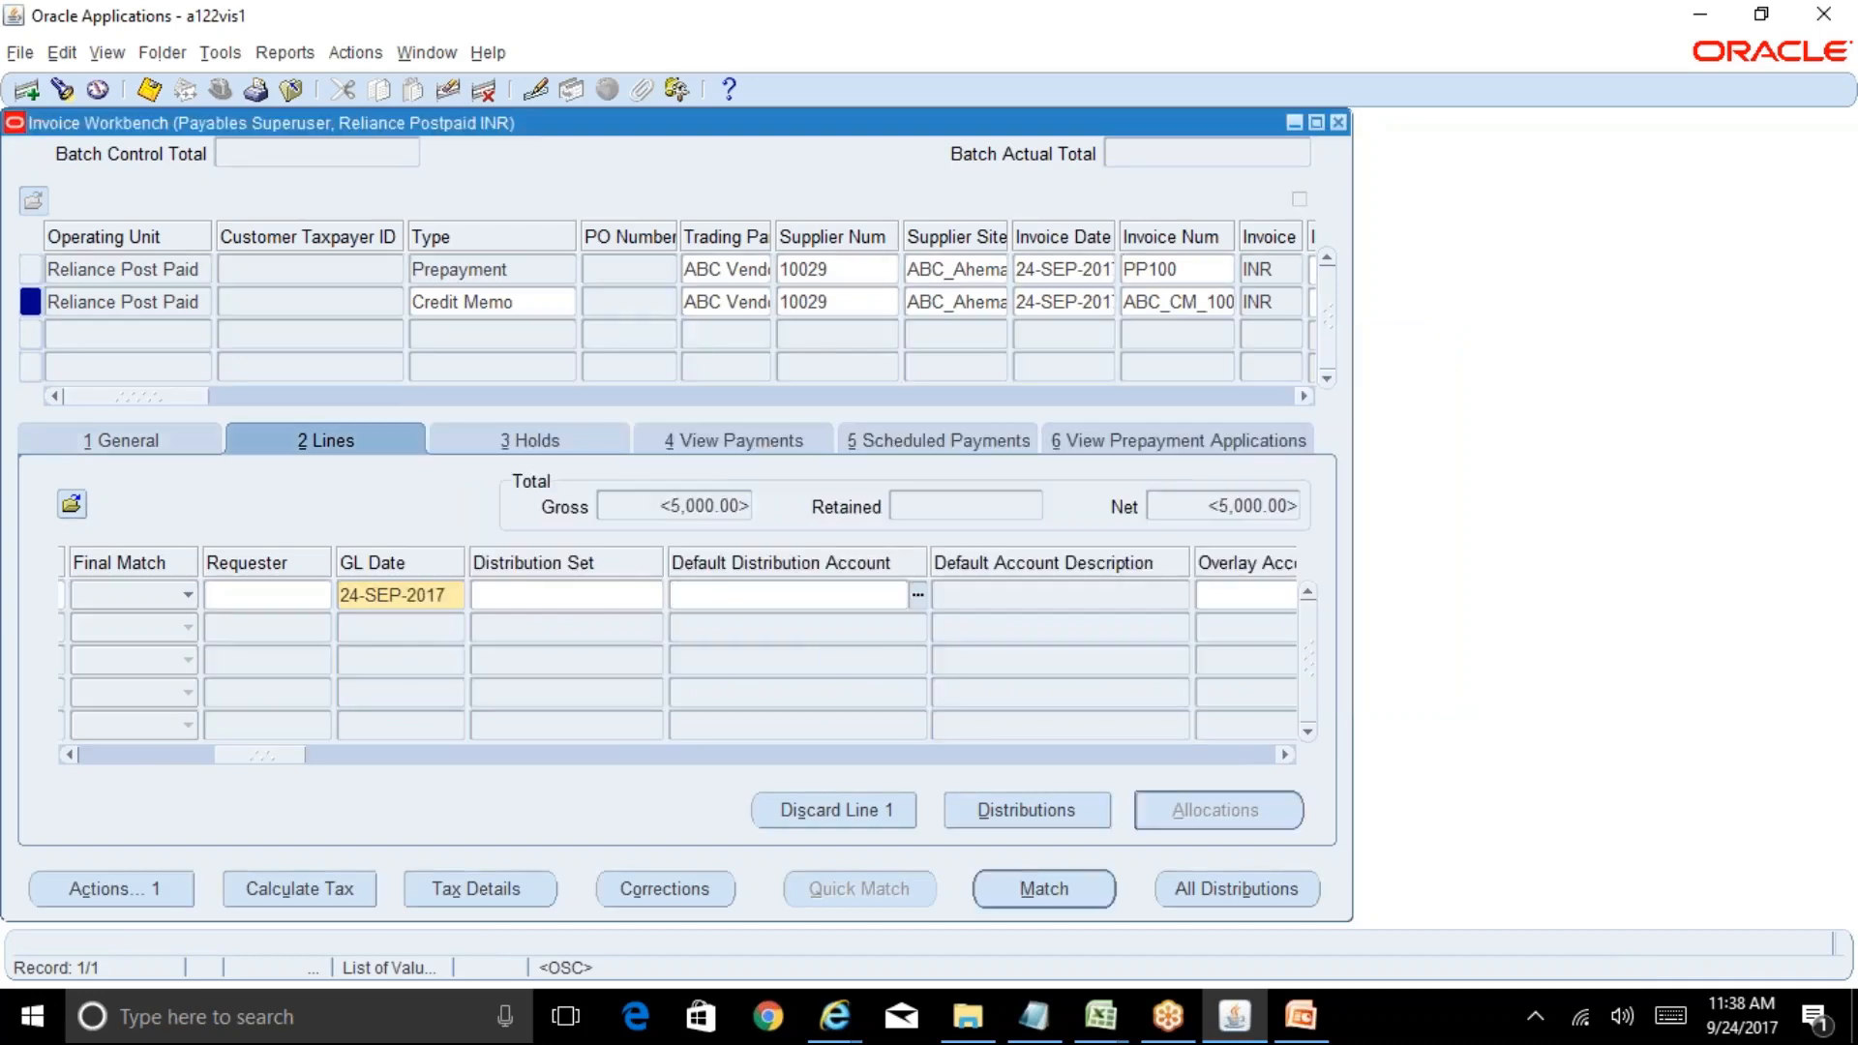
Copy the credit memo's invoice number, save the record and re-query the invoices by number ABC_CM_100
left_click(140, 440)
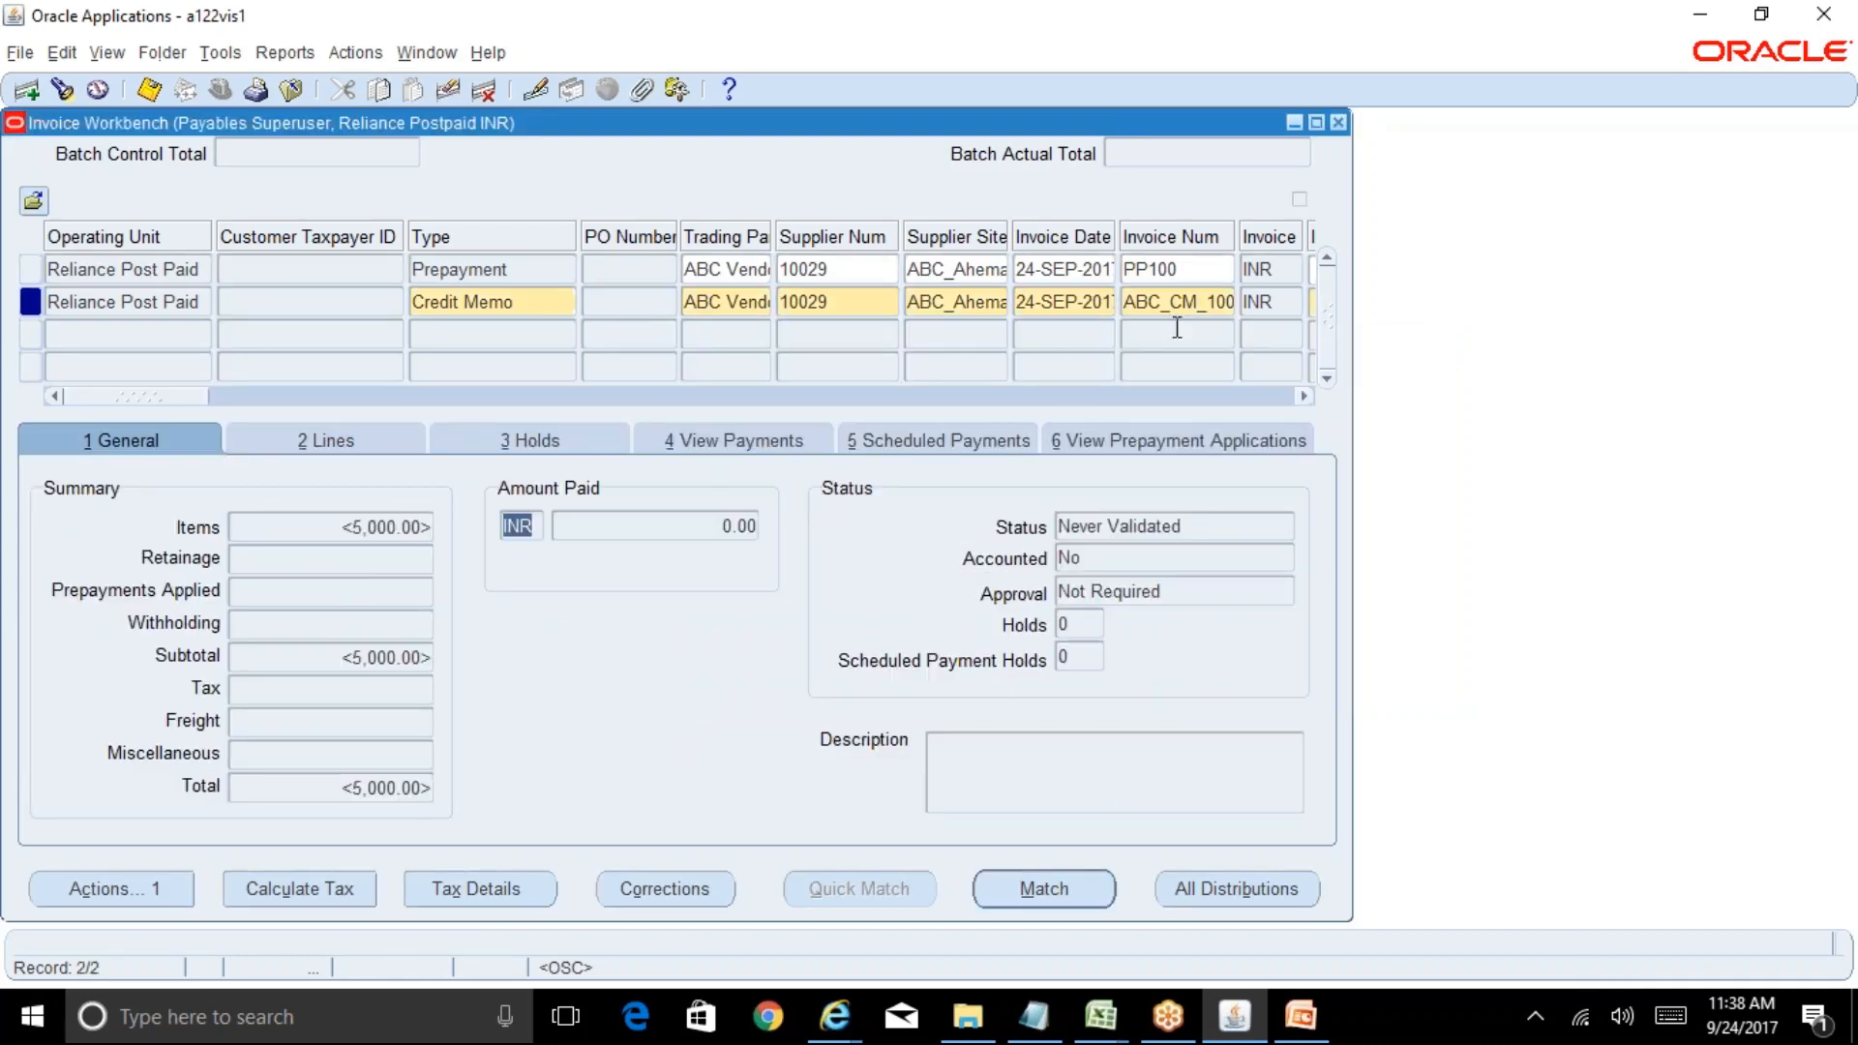
left_click(1199, 305)
key("ctrl+c")
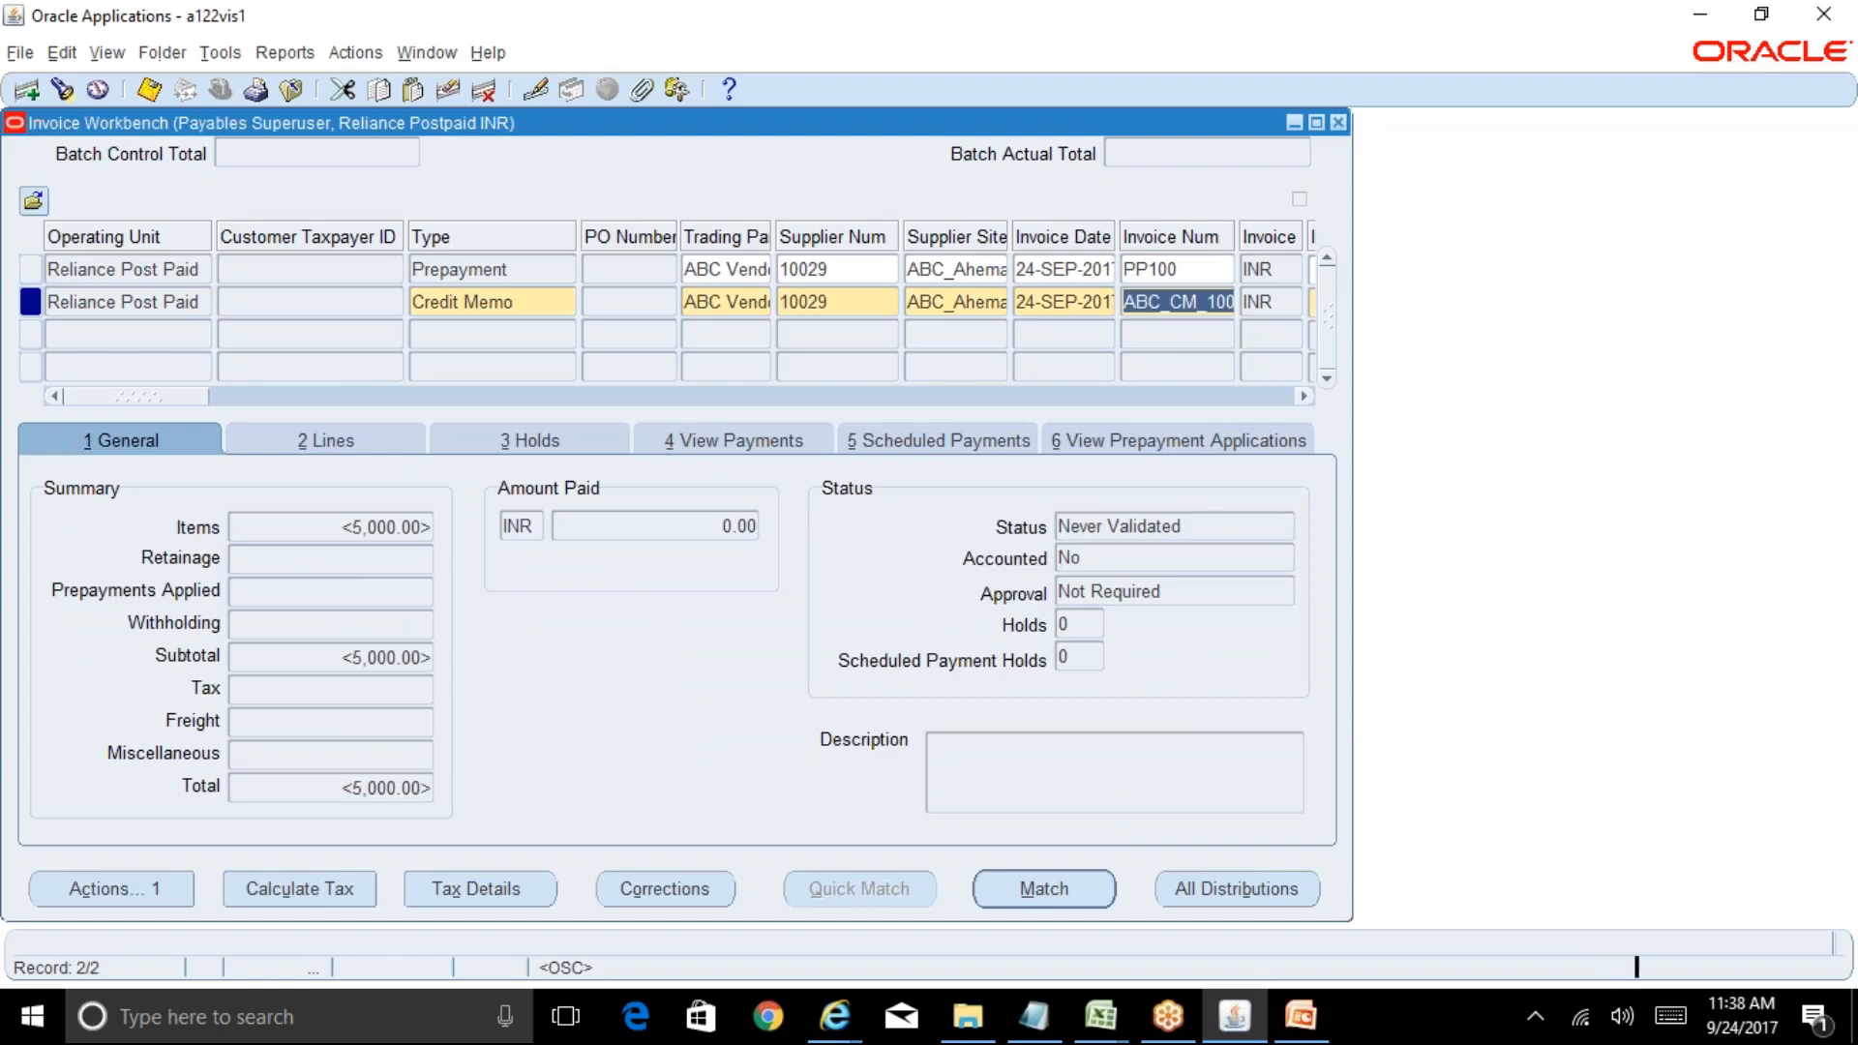
key("ctrl+s")
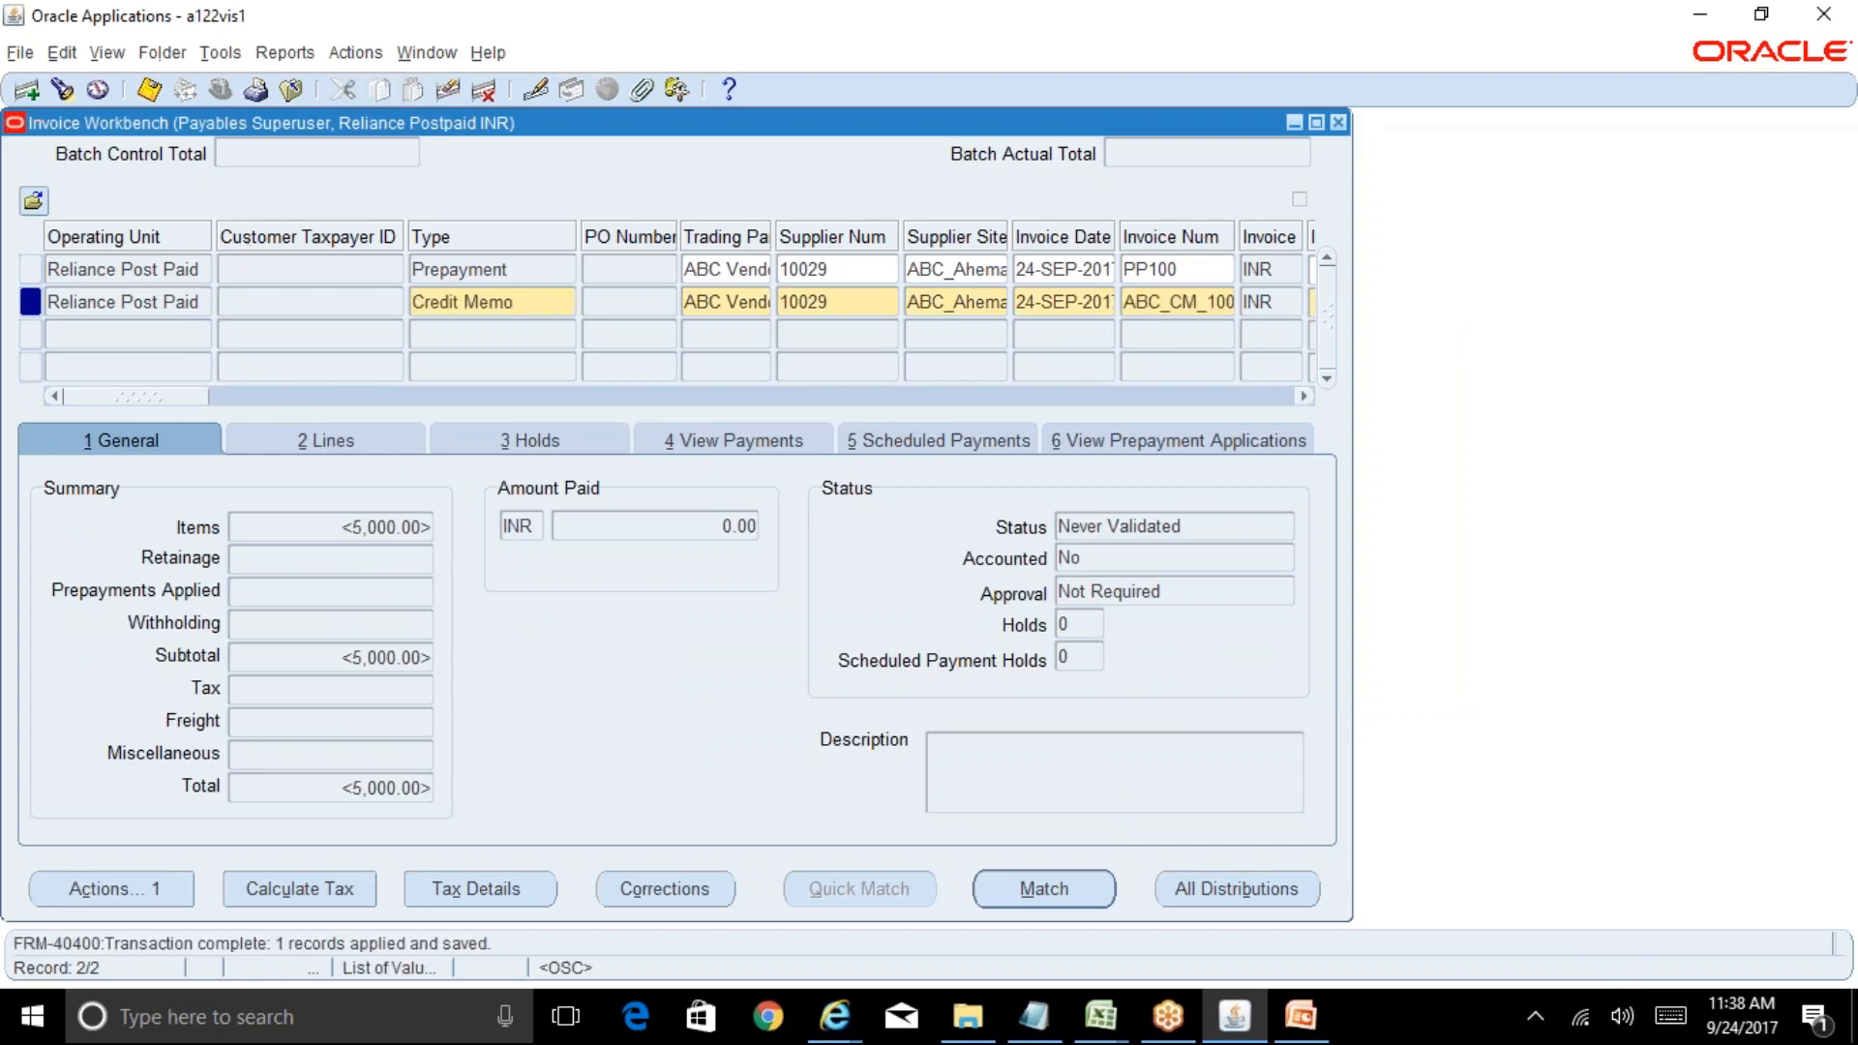
left_click(329, 441)
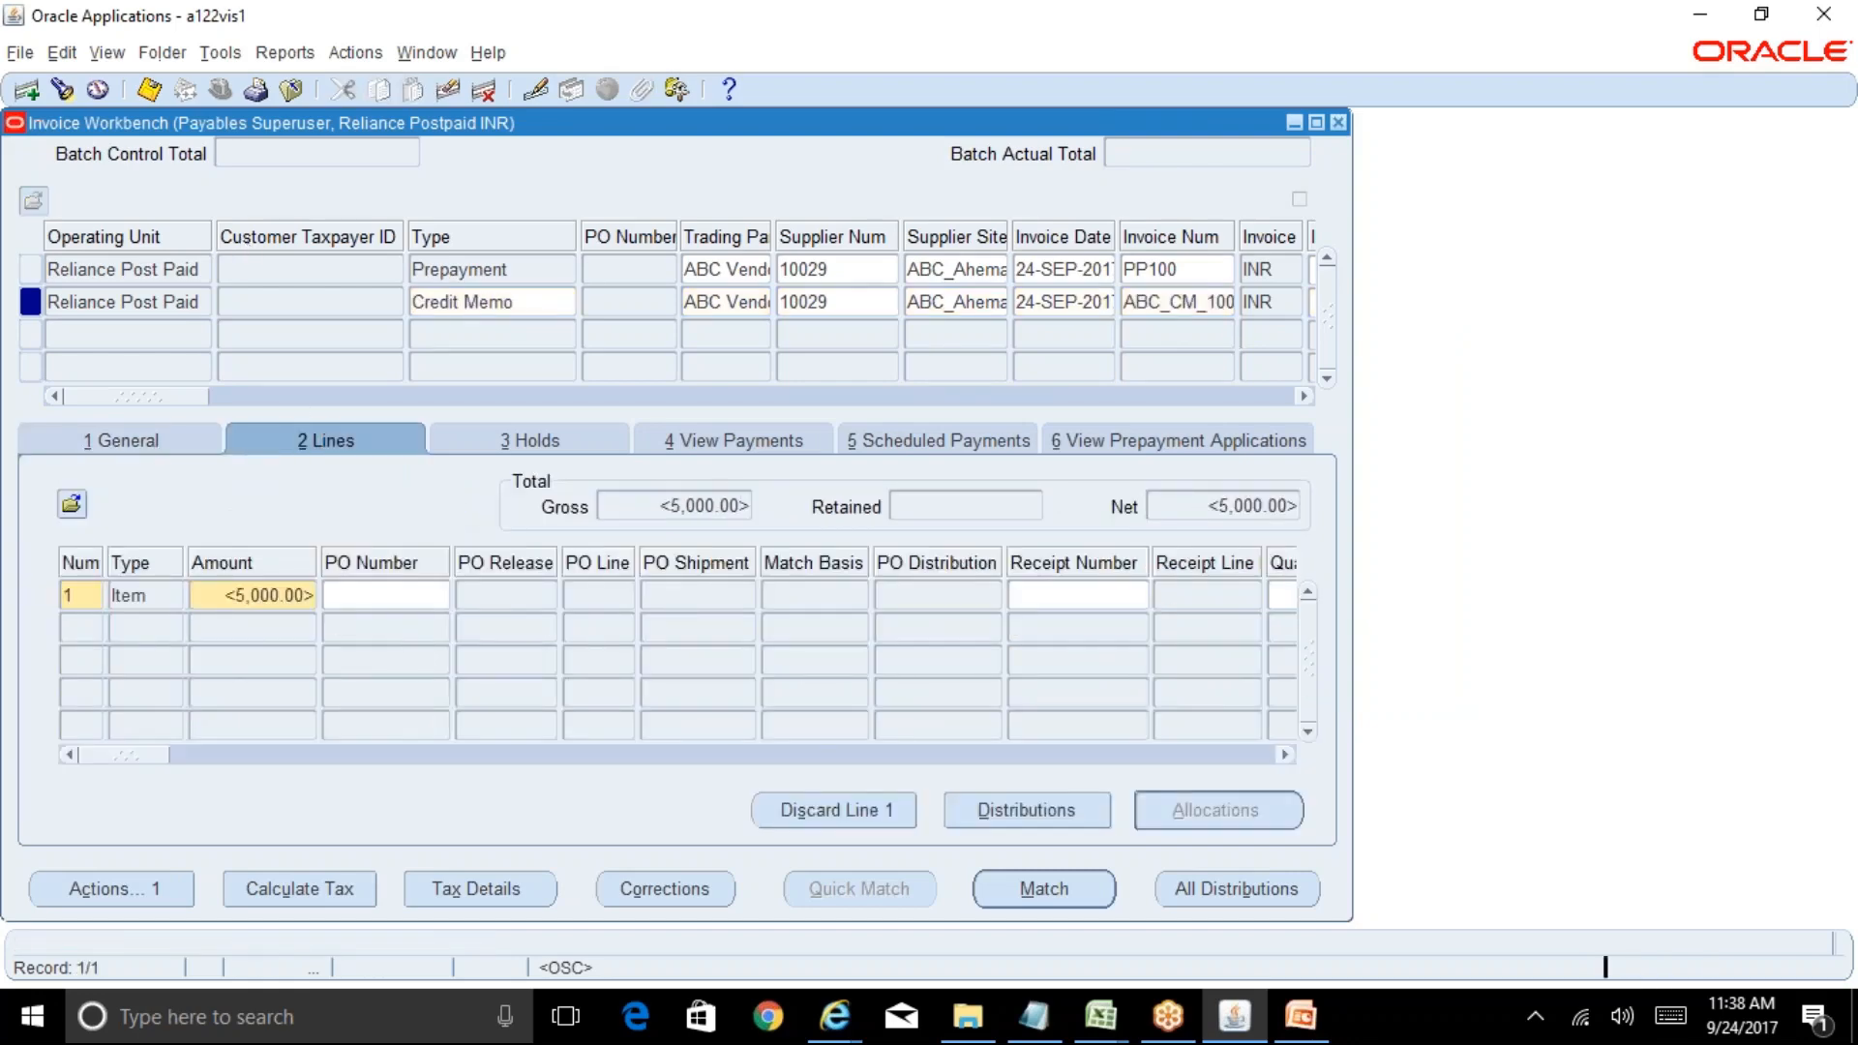
left_click(155, 445)
left_click(70, 92)
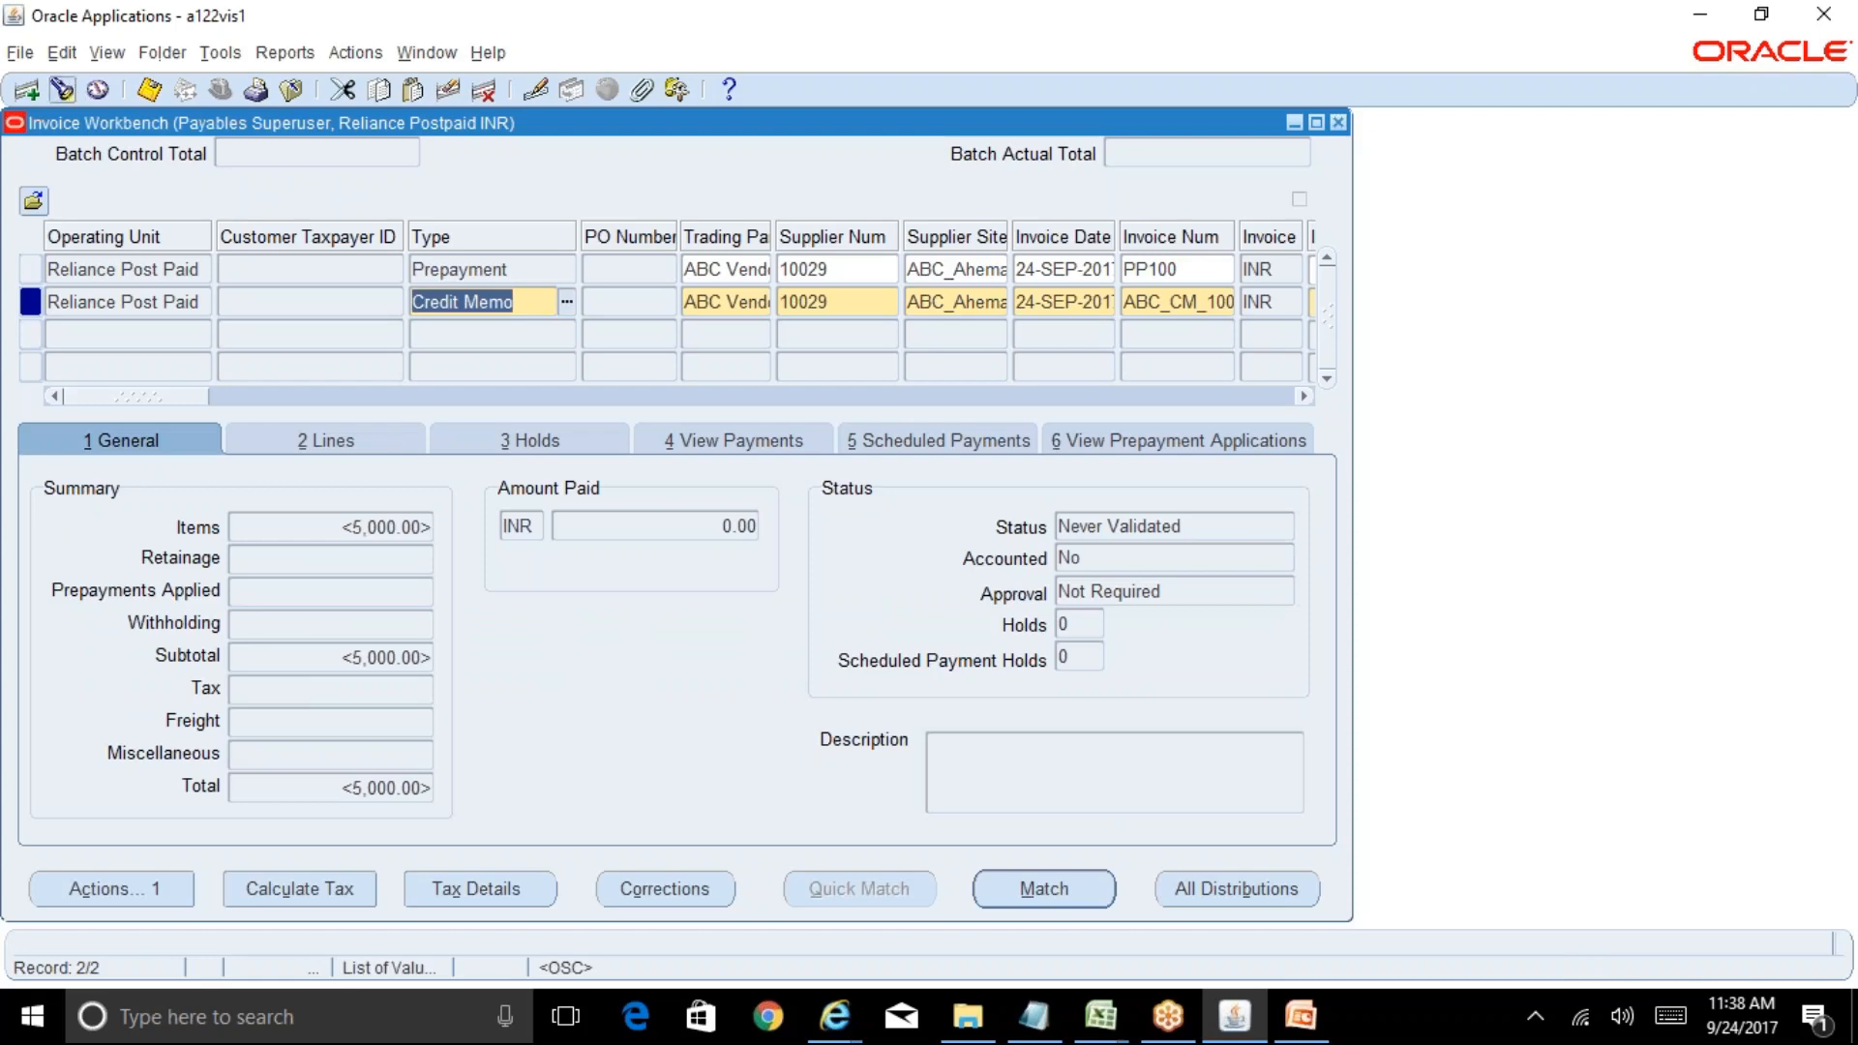
key("ctrl+v")
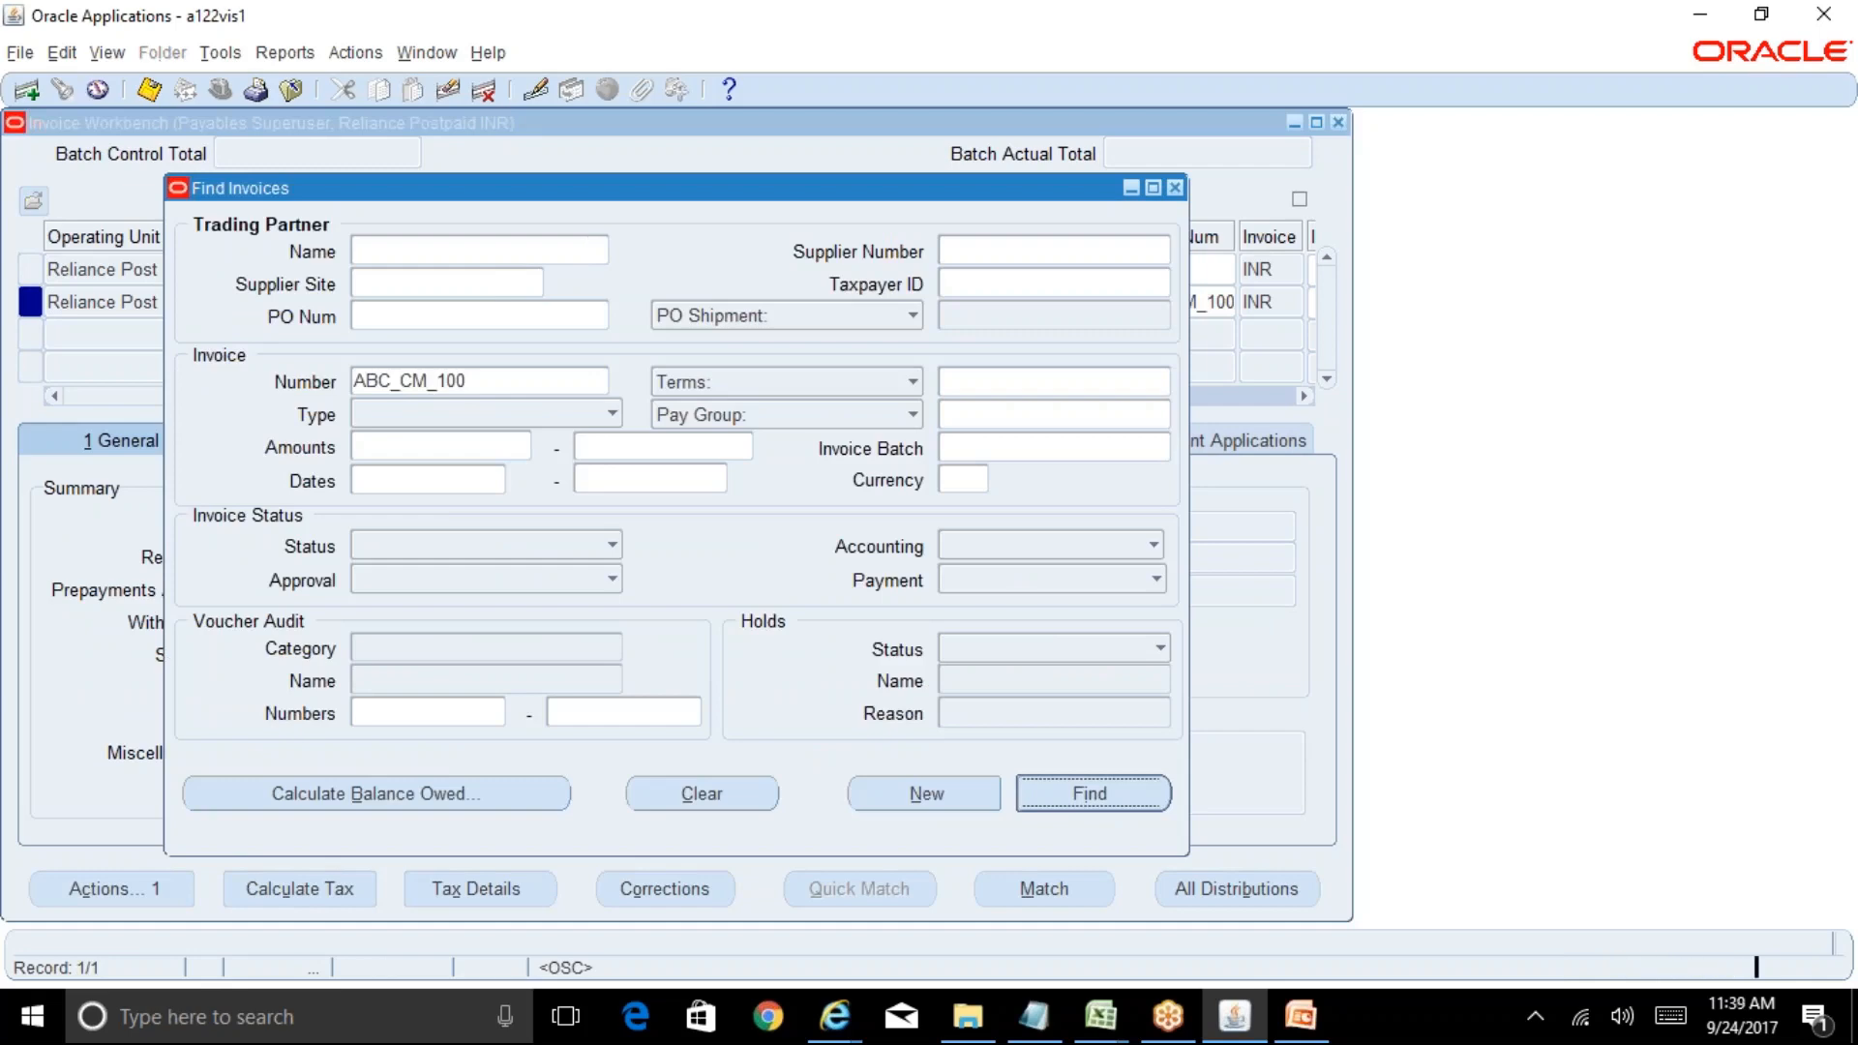
key("Return")
Open the distributions of the credit memo's item line and set the first distribution's amount to -5000
left_click(293, 443)
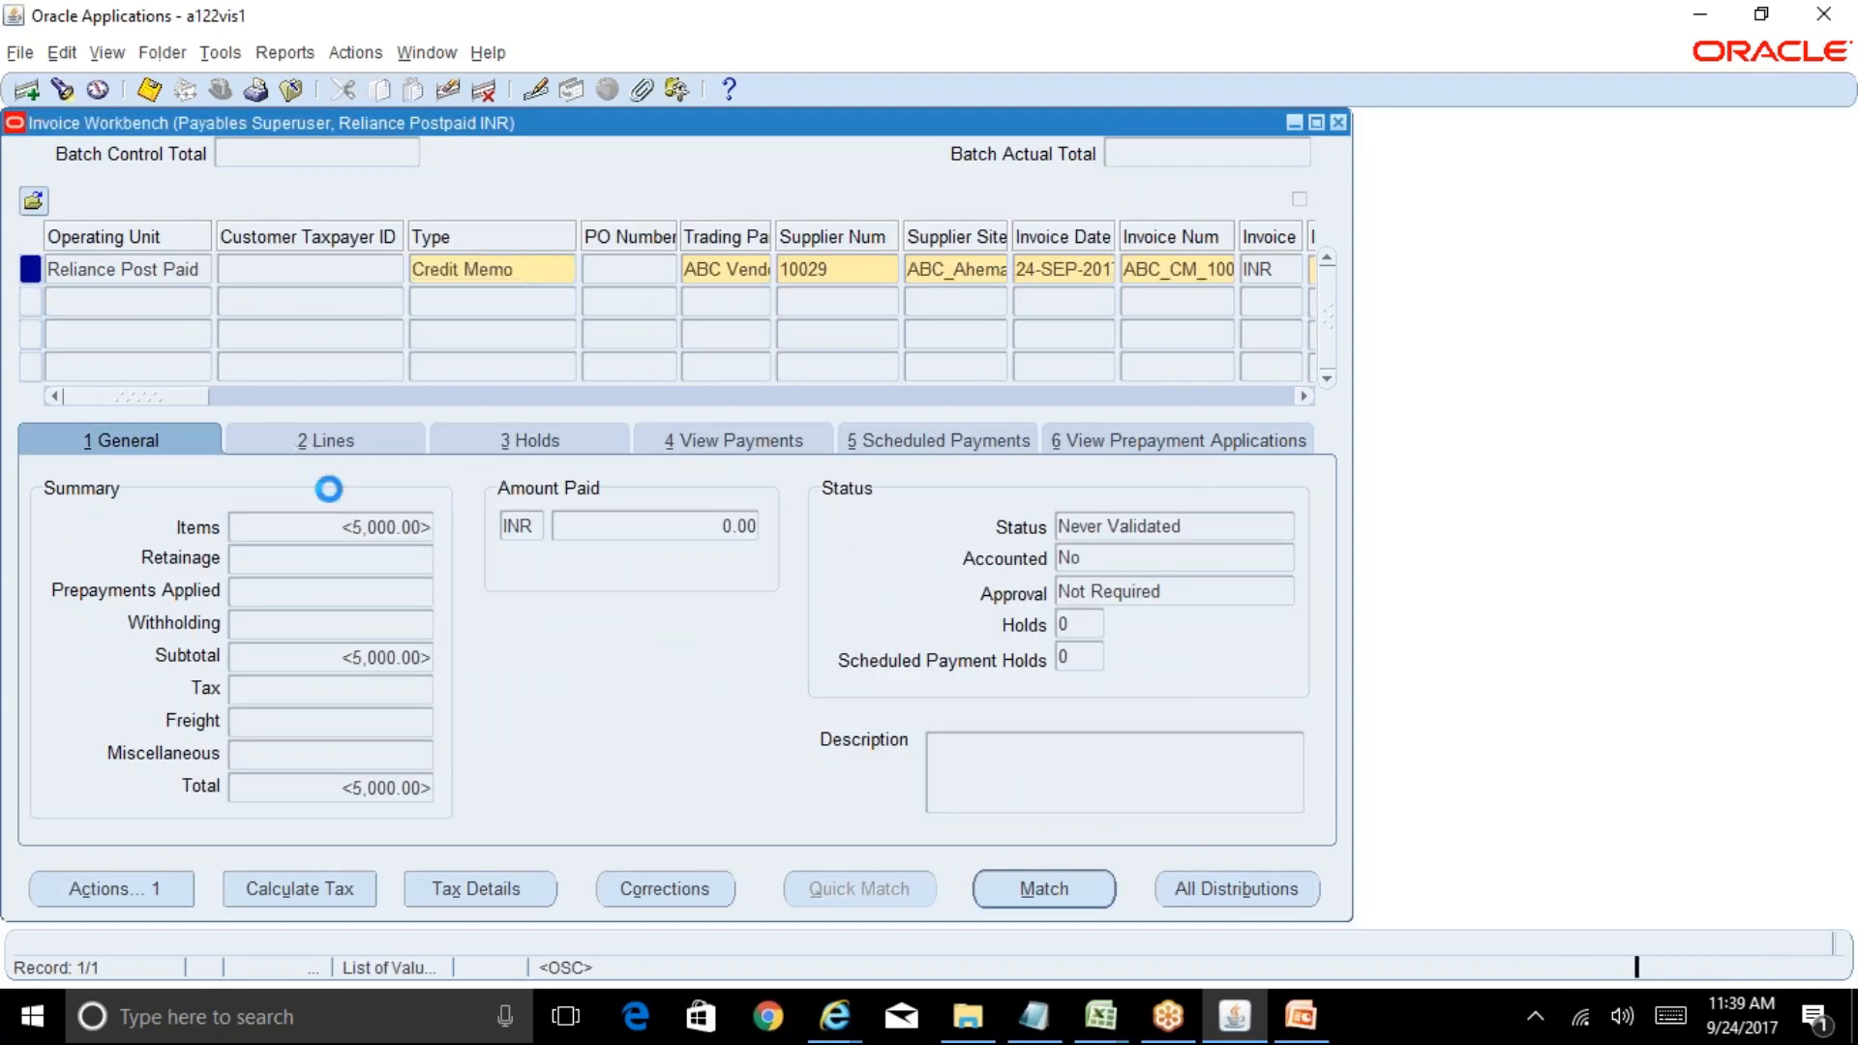
left_click(1030, 816)
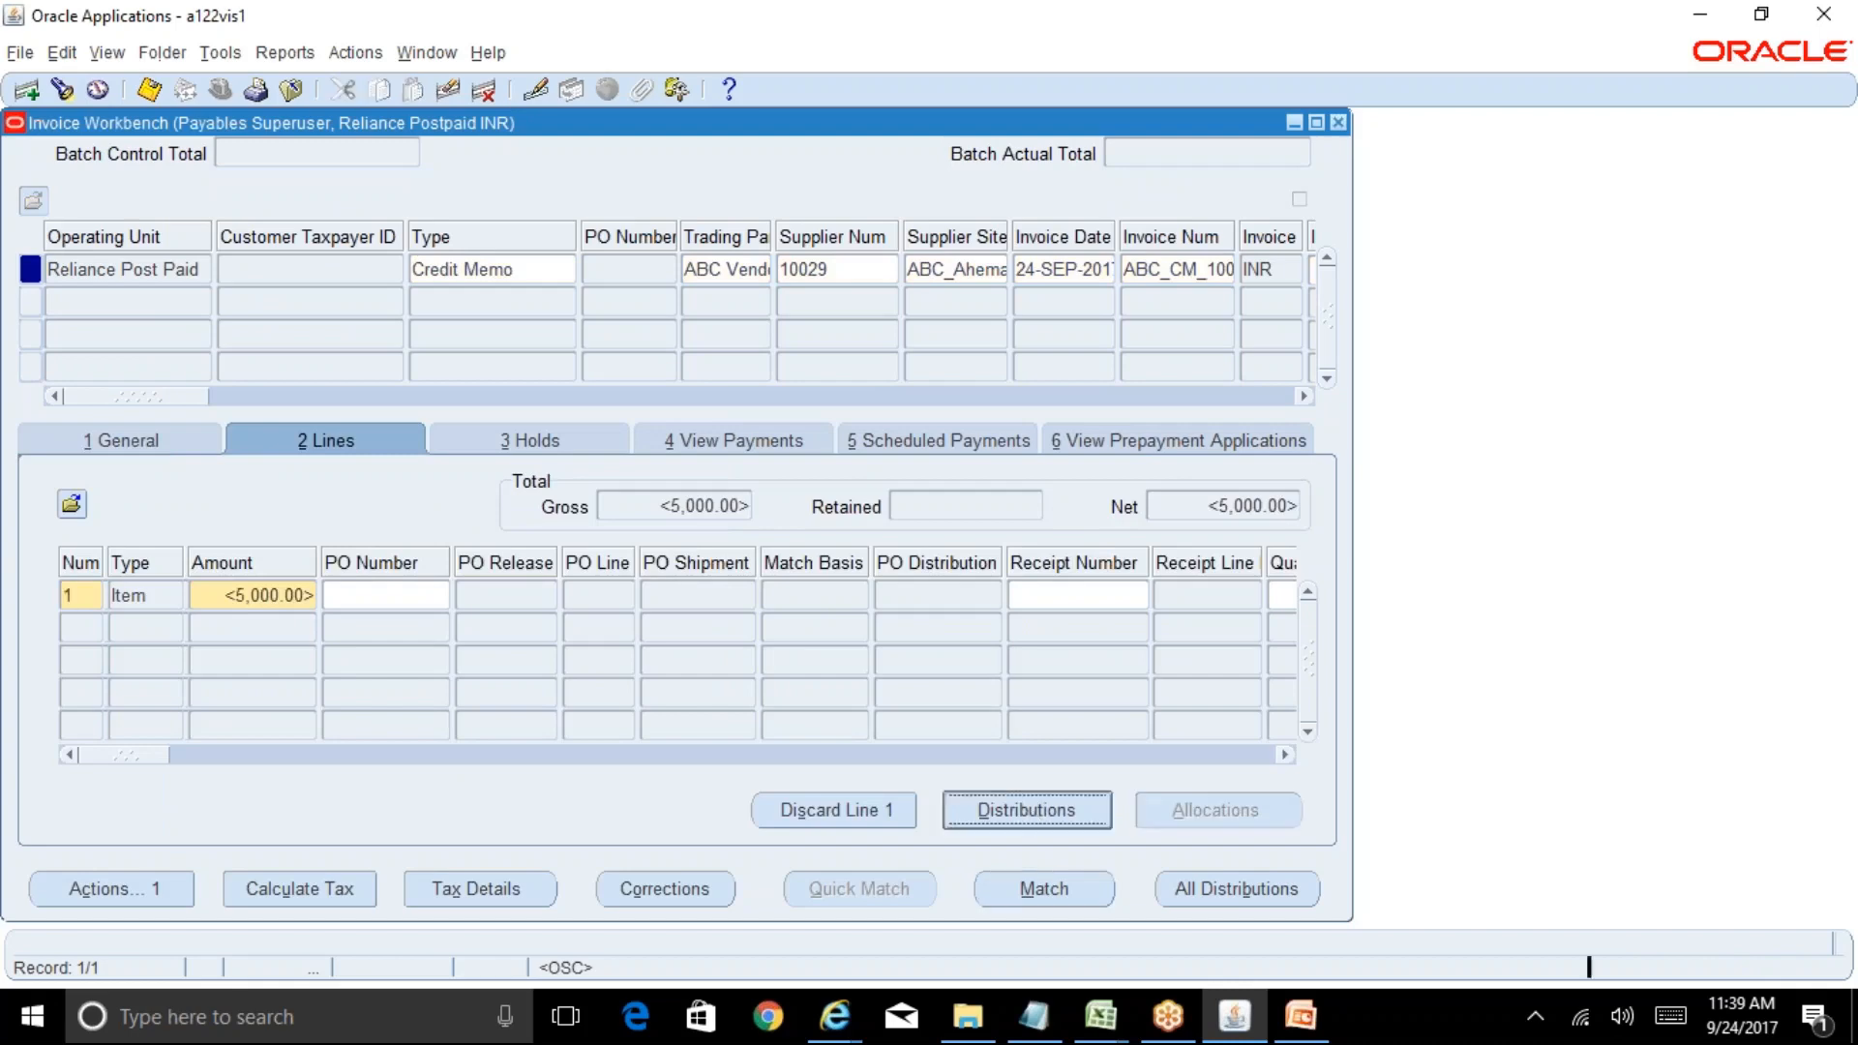
left_click(440, 291)
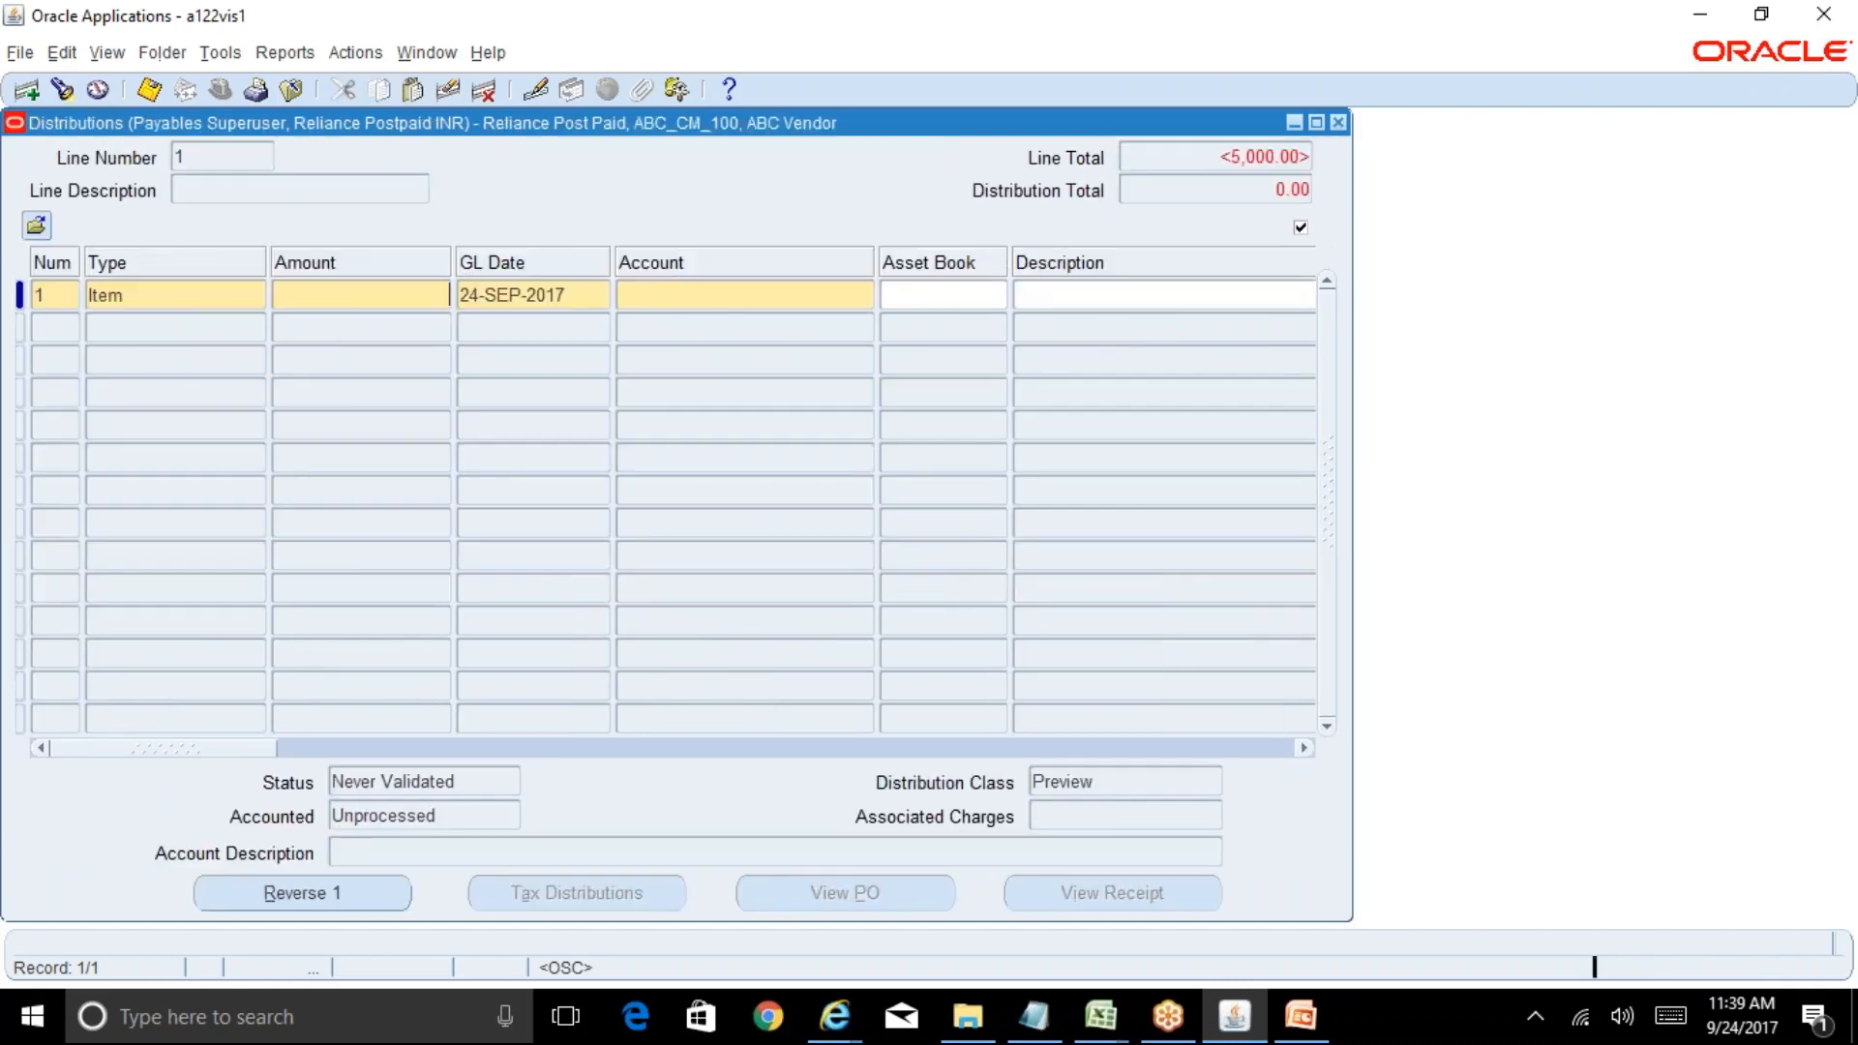
type("-5000")
Open the distribution's account flexfield and enter company 01 and department 000
left_click(692, 300)
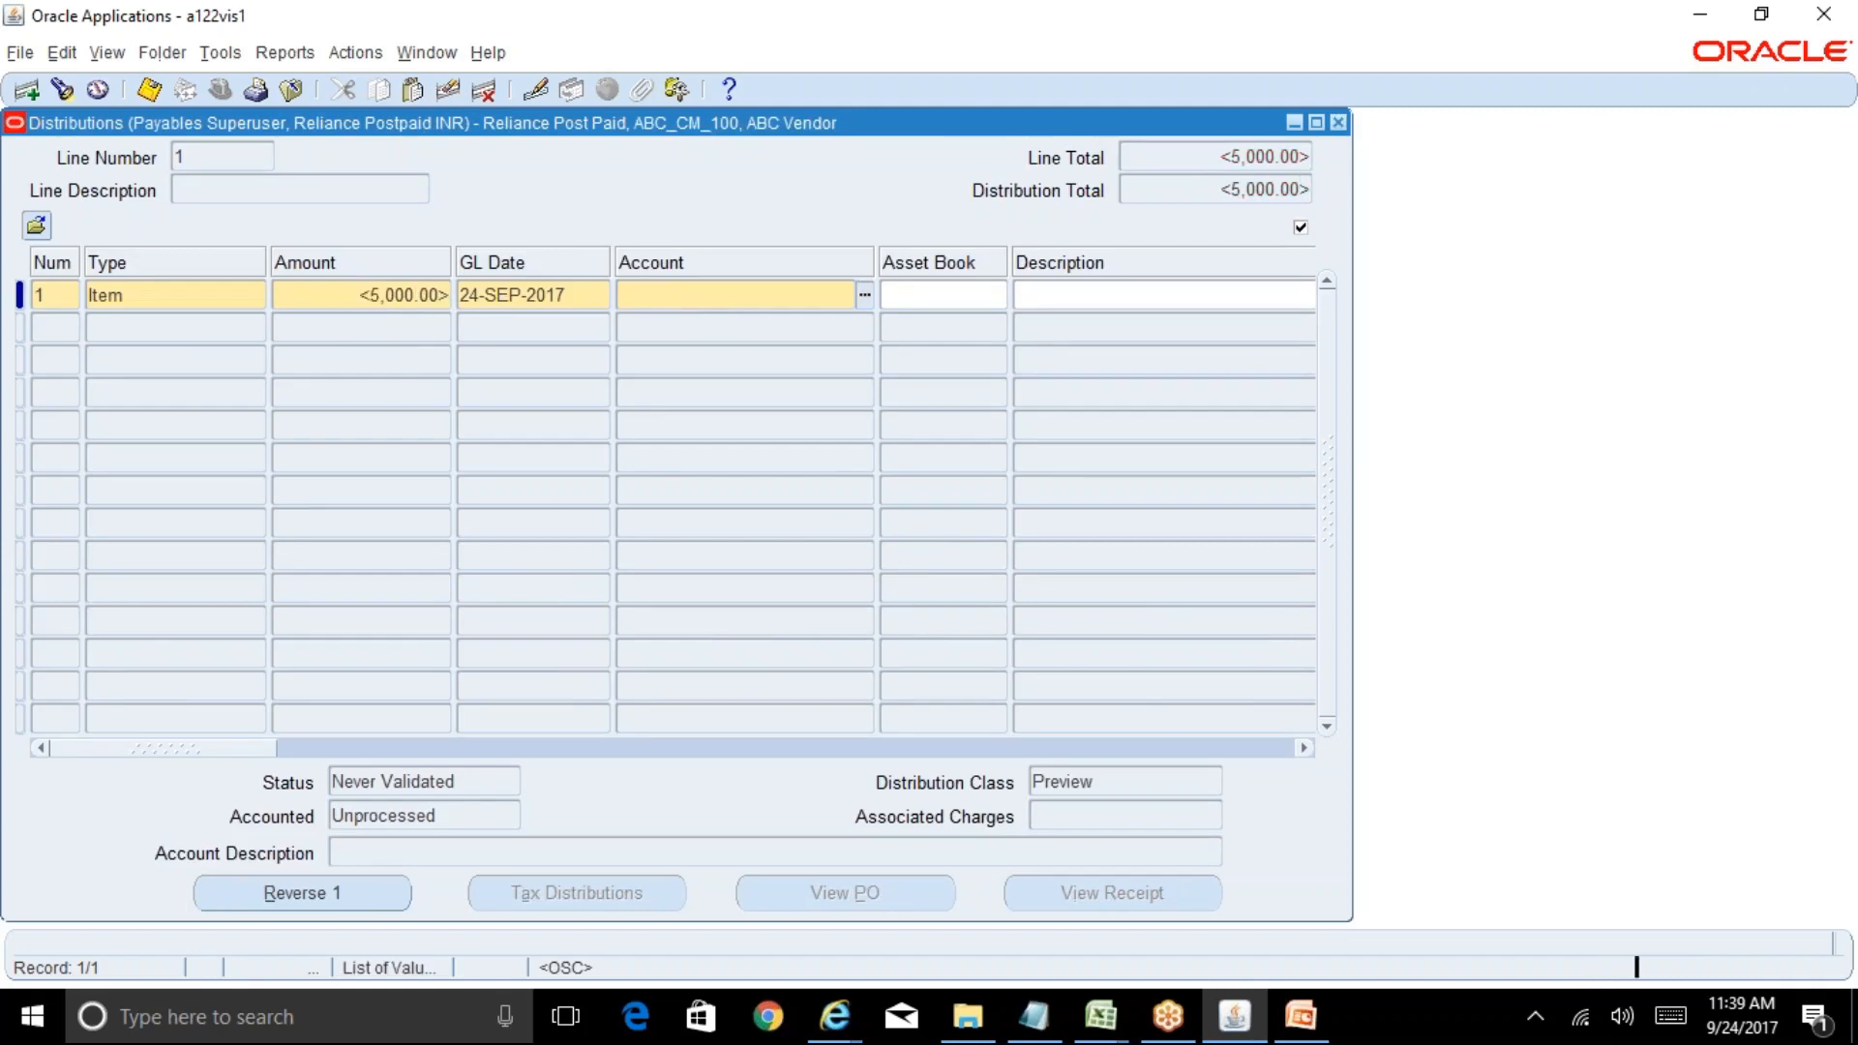
key("ctrl+l")
type("01")
key("Tab")
type("000")
key("Tab")
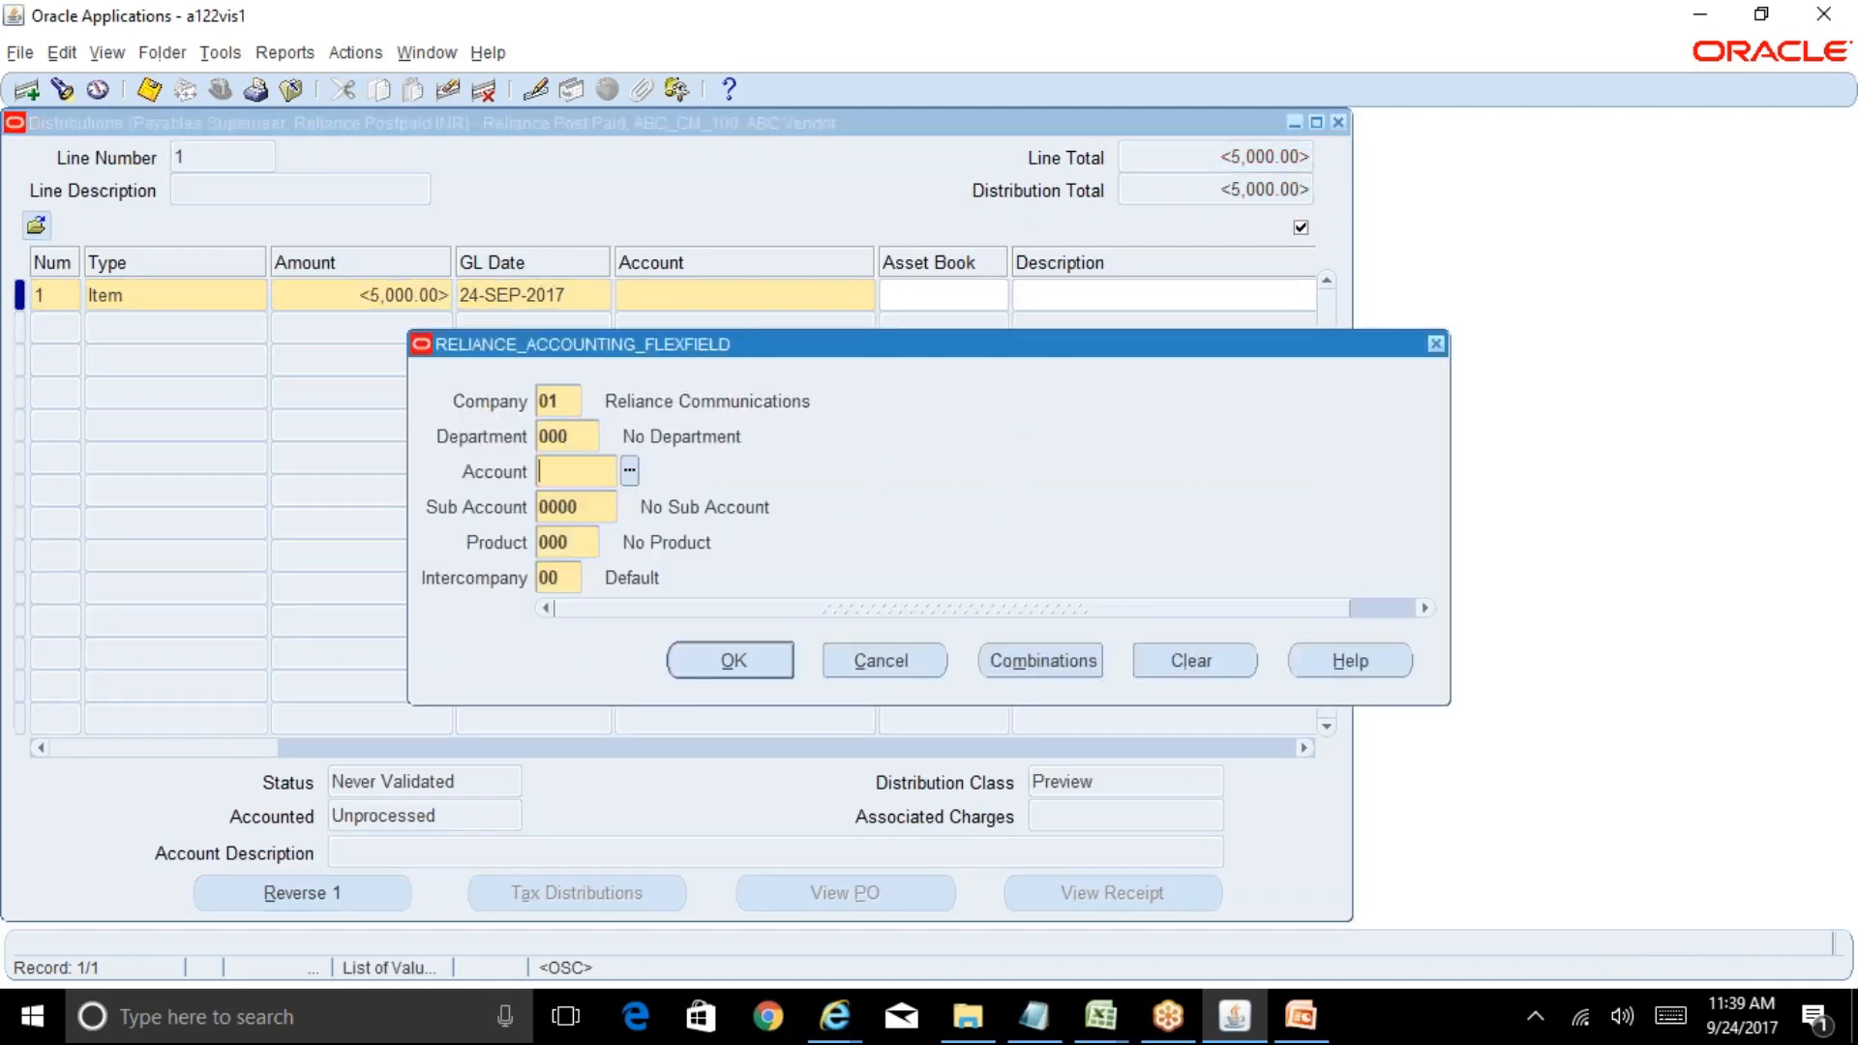
Look up and choose account 4130 Consulting for the distribution, save the record and close the distributions
key("ctrl+l")
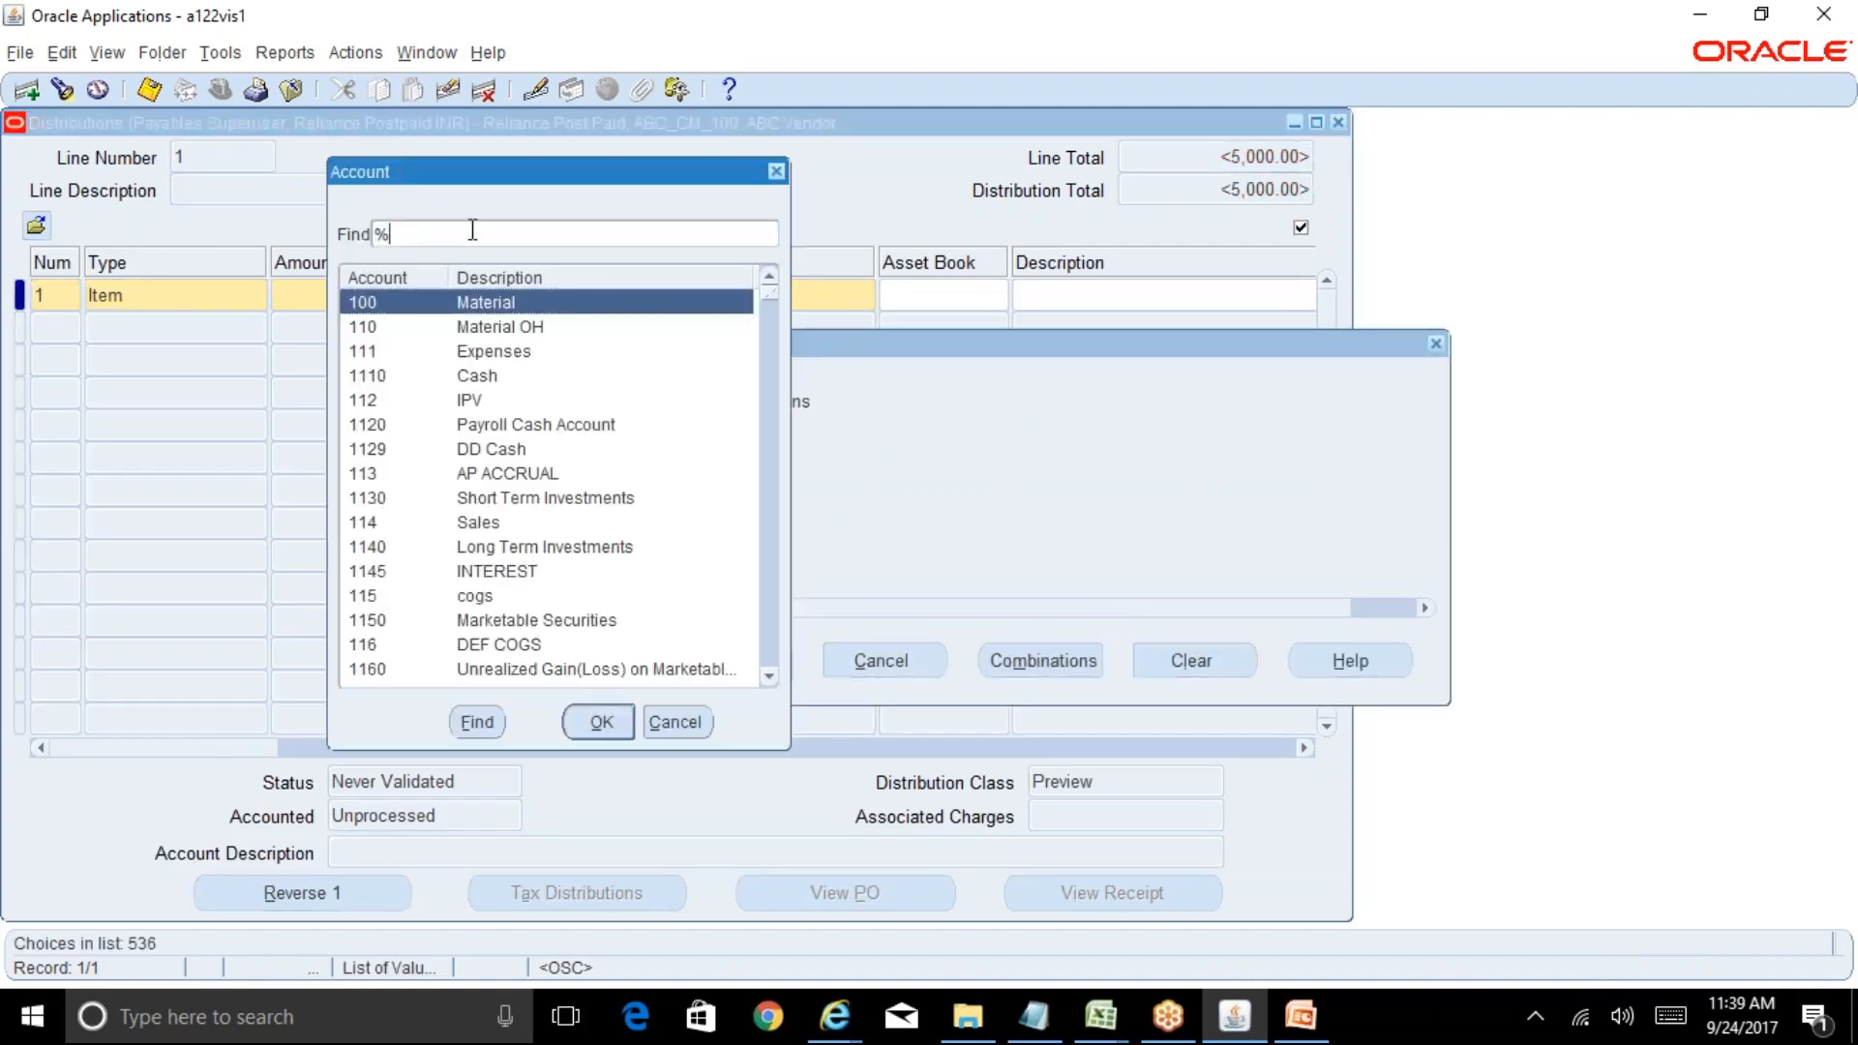
type("Accounts")
key("Return")
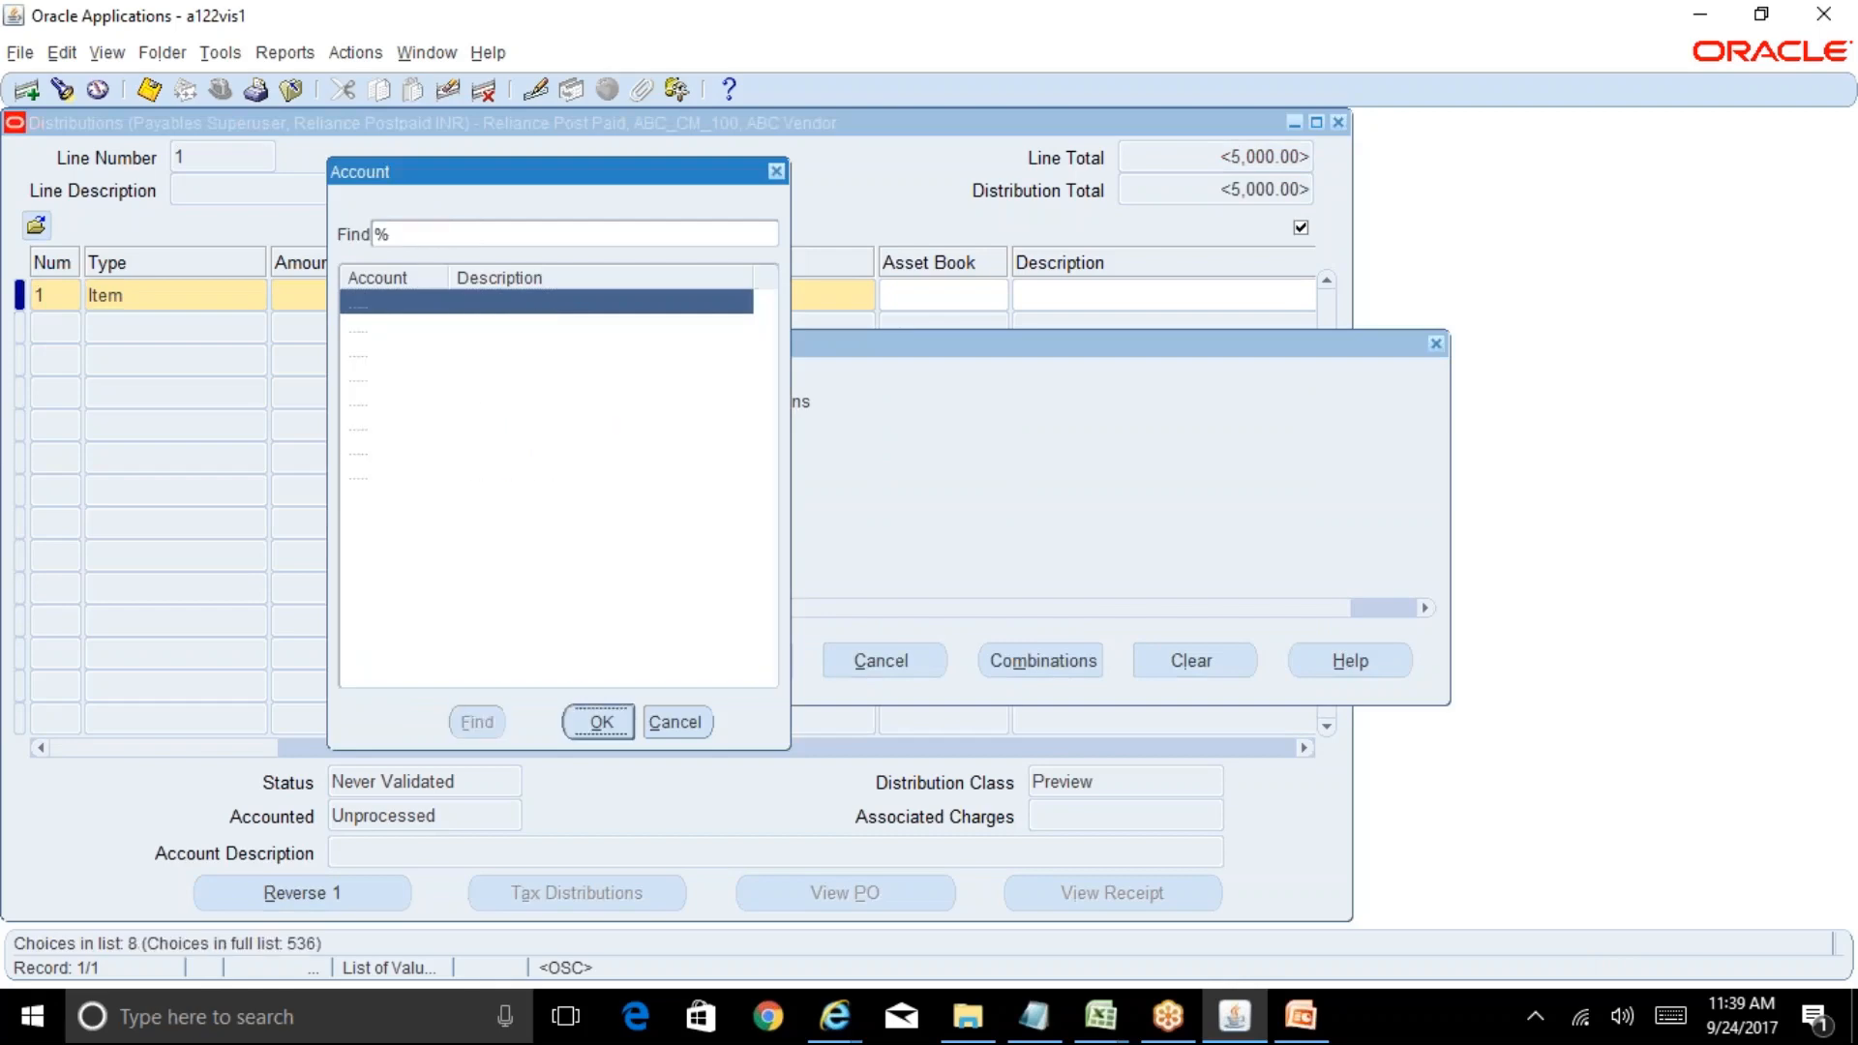
key("Down")
key("Down")
key("Down")
key("Down")
key("Up")
key("Up")
key("Up")
key("Up")
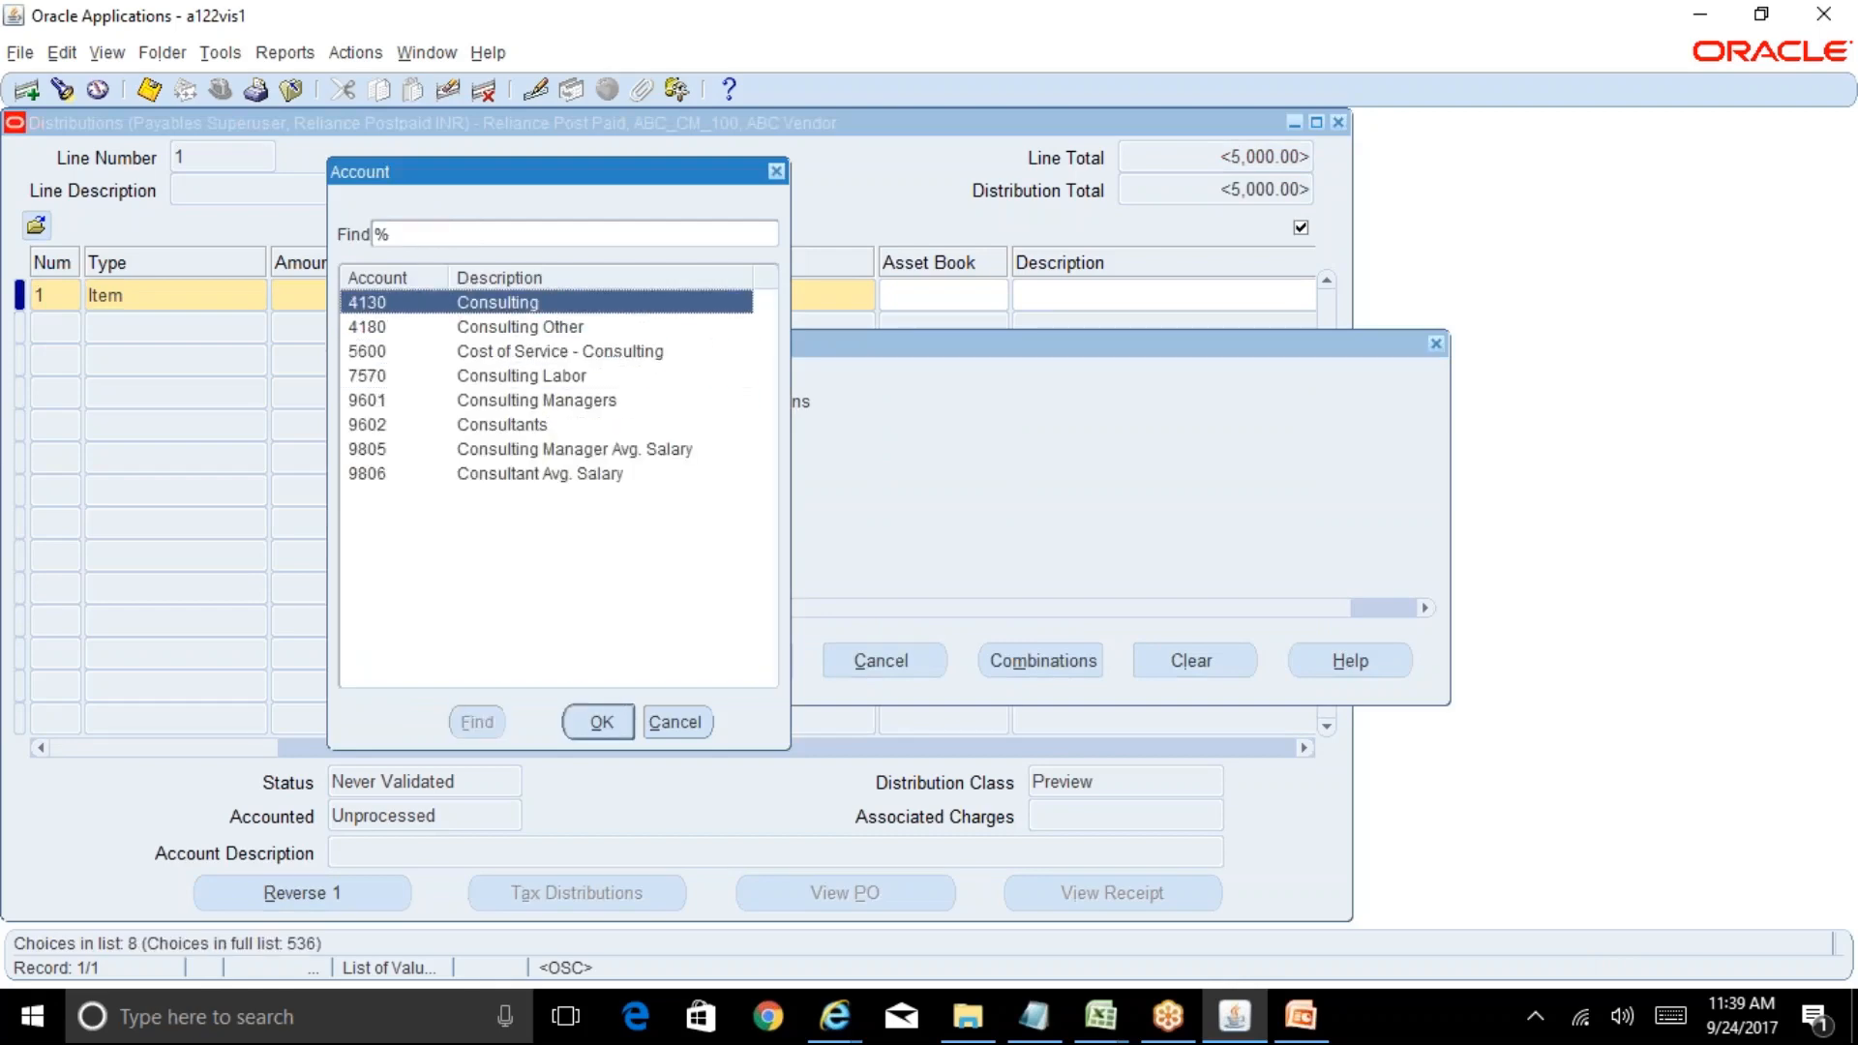
key("Return")
left_click(734, 660)
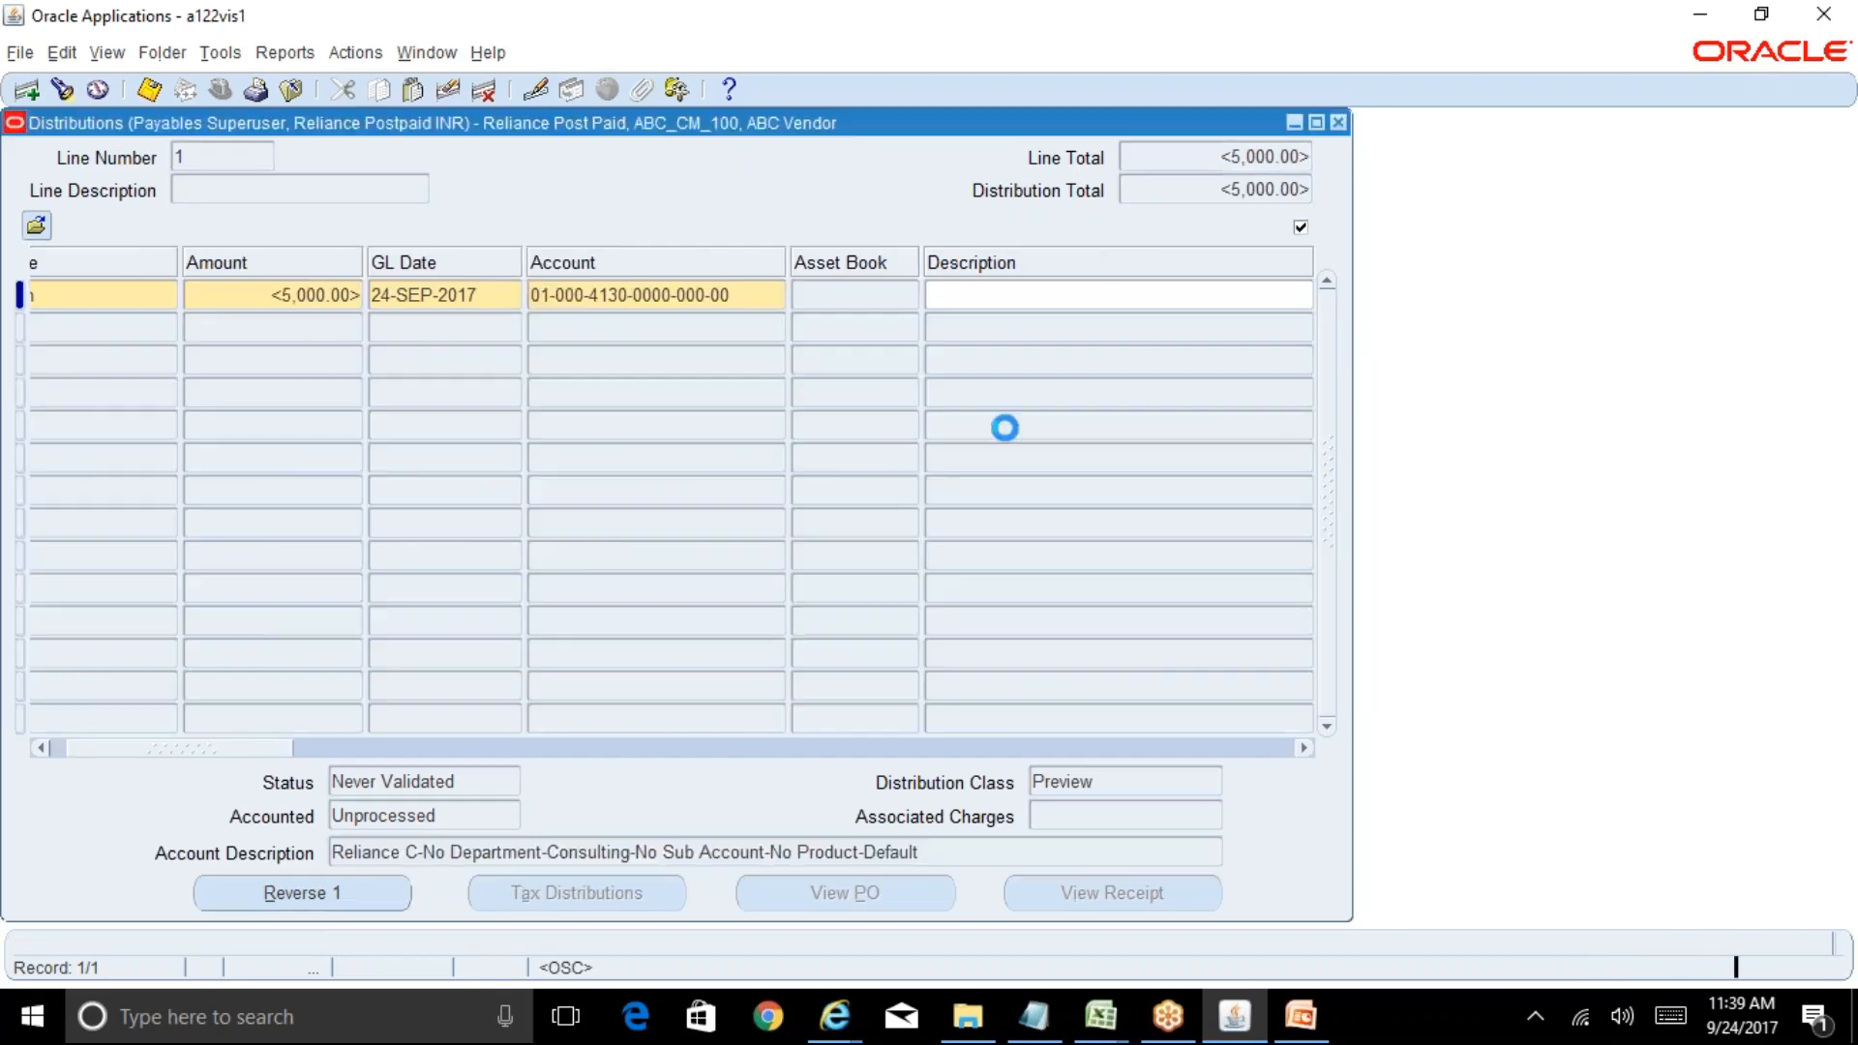
key("ctrl+s")
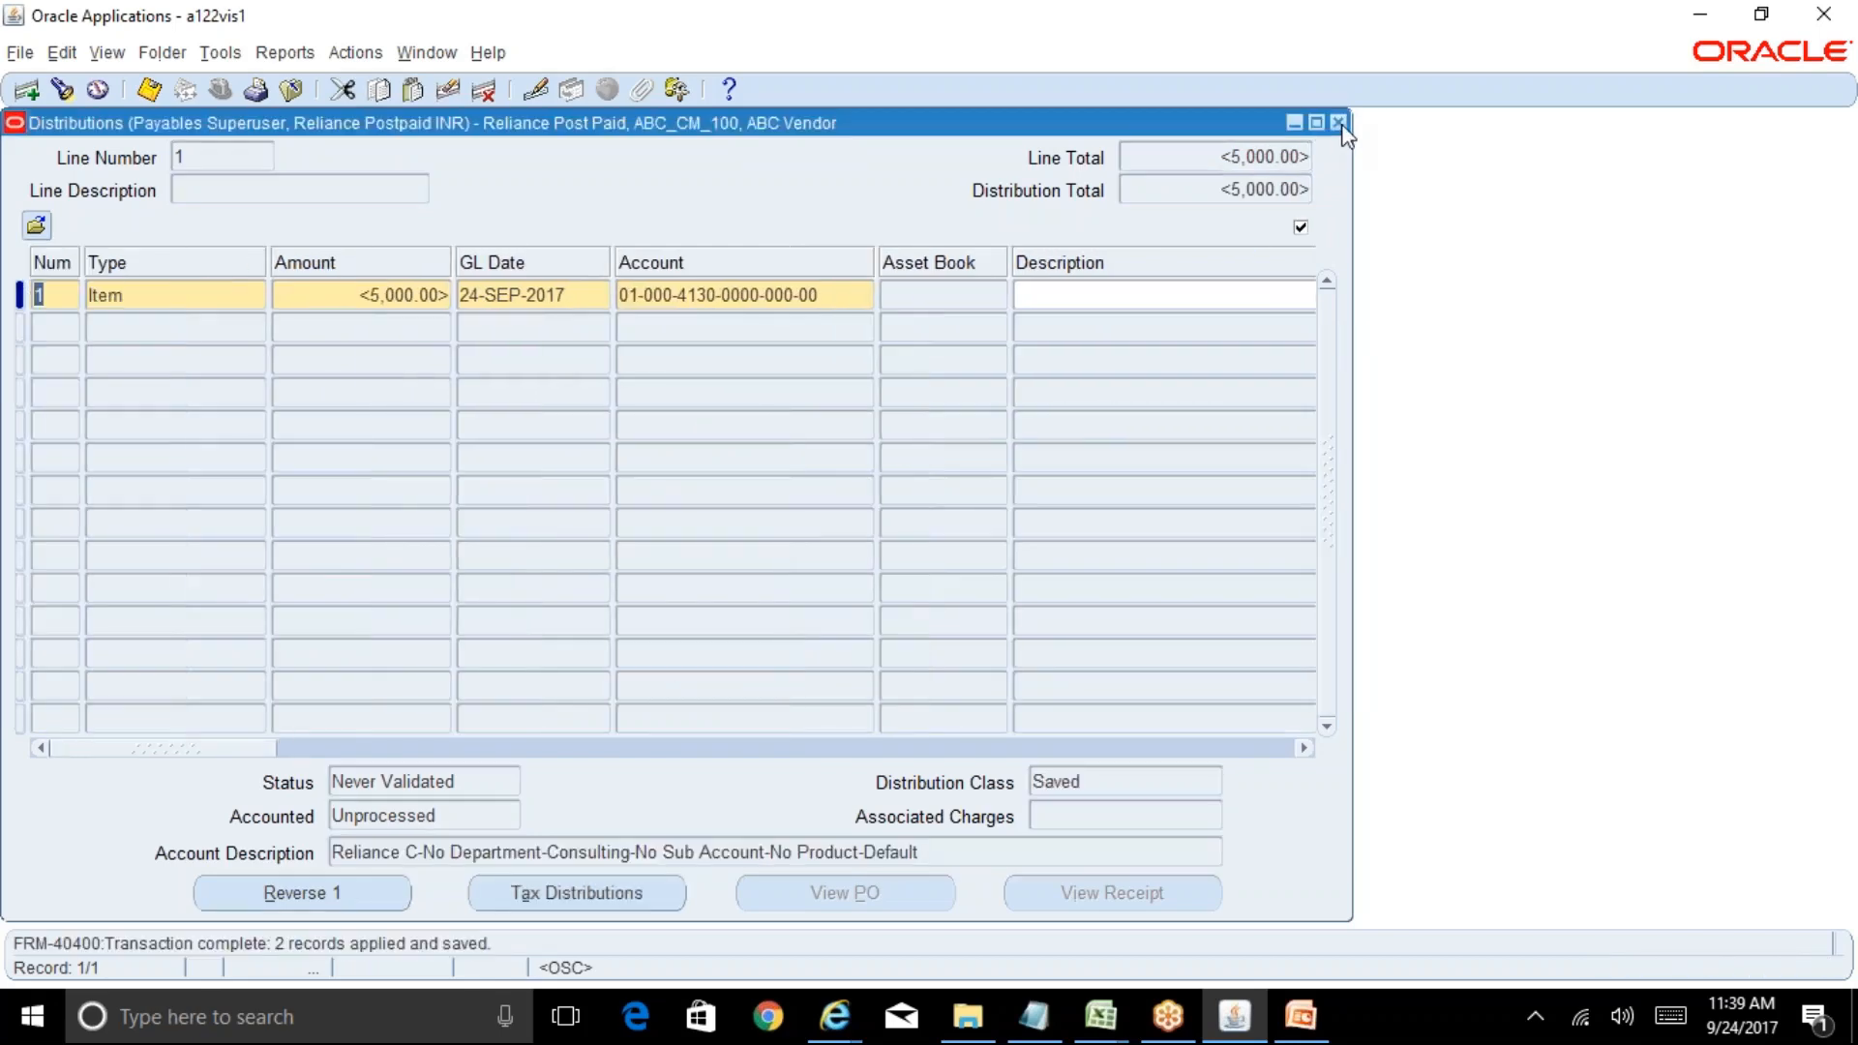
left_click(1340, 123)
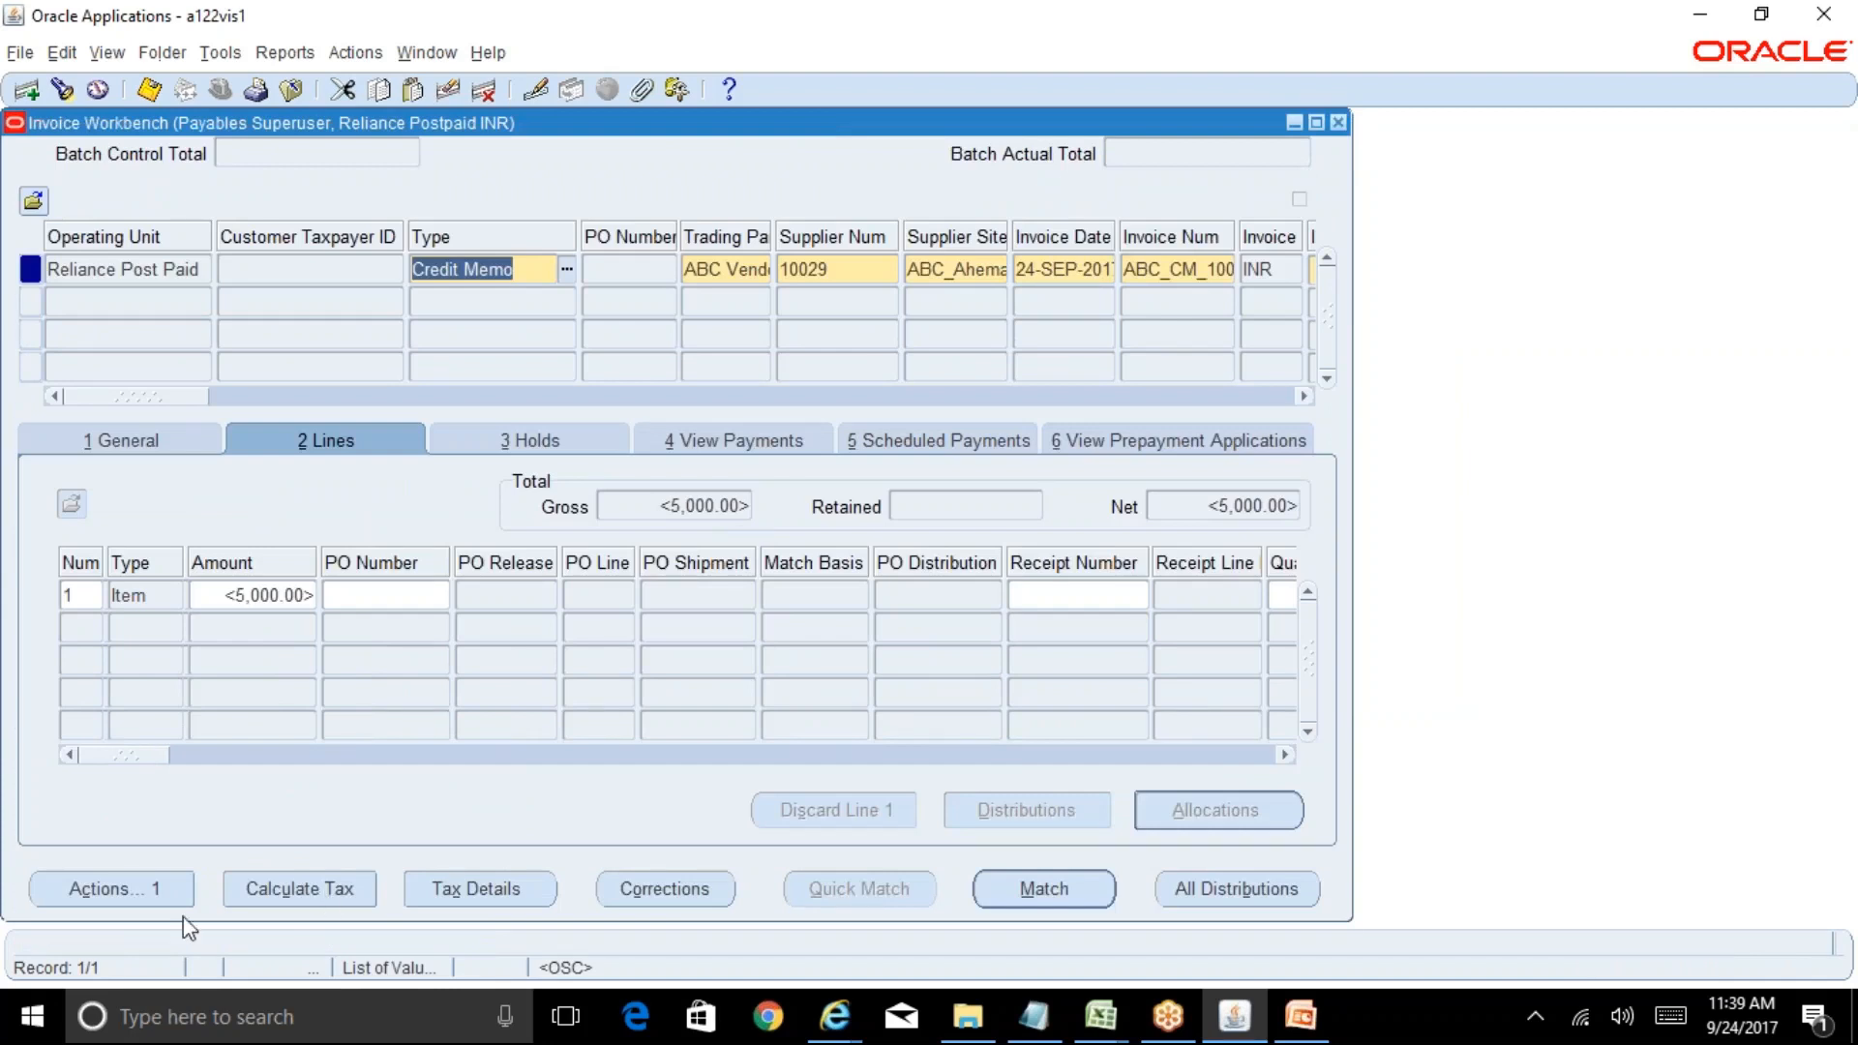
Validate credit memo ABC_CM_100 through the invoice actions
left_click(159, 895)
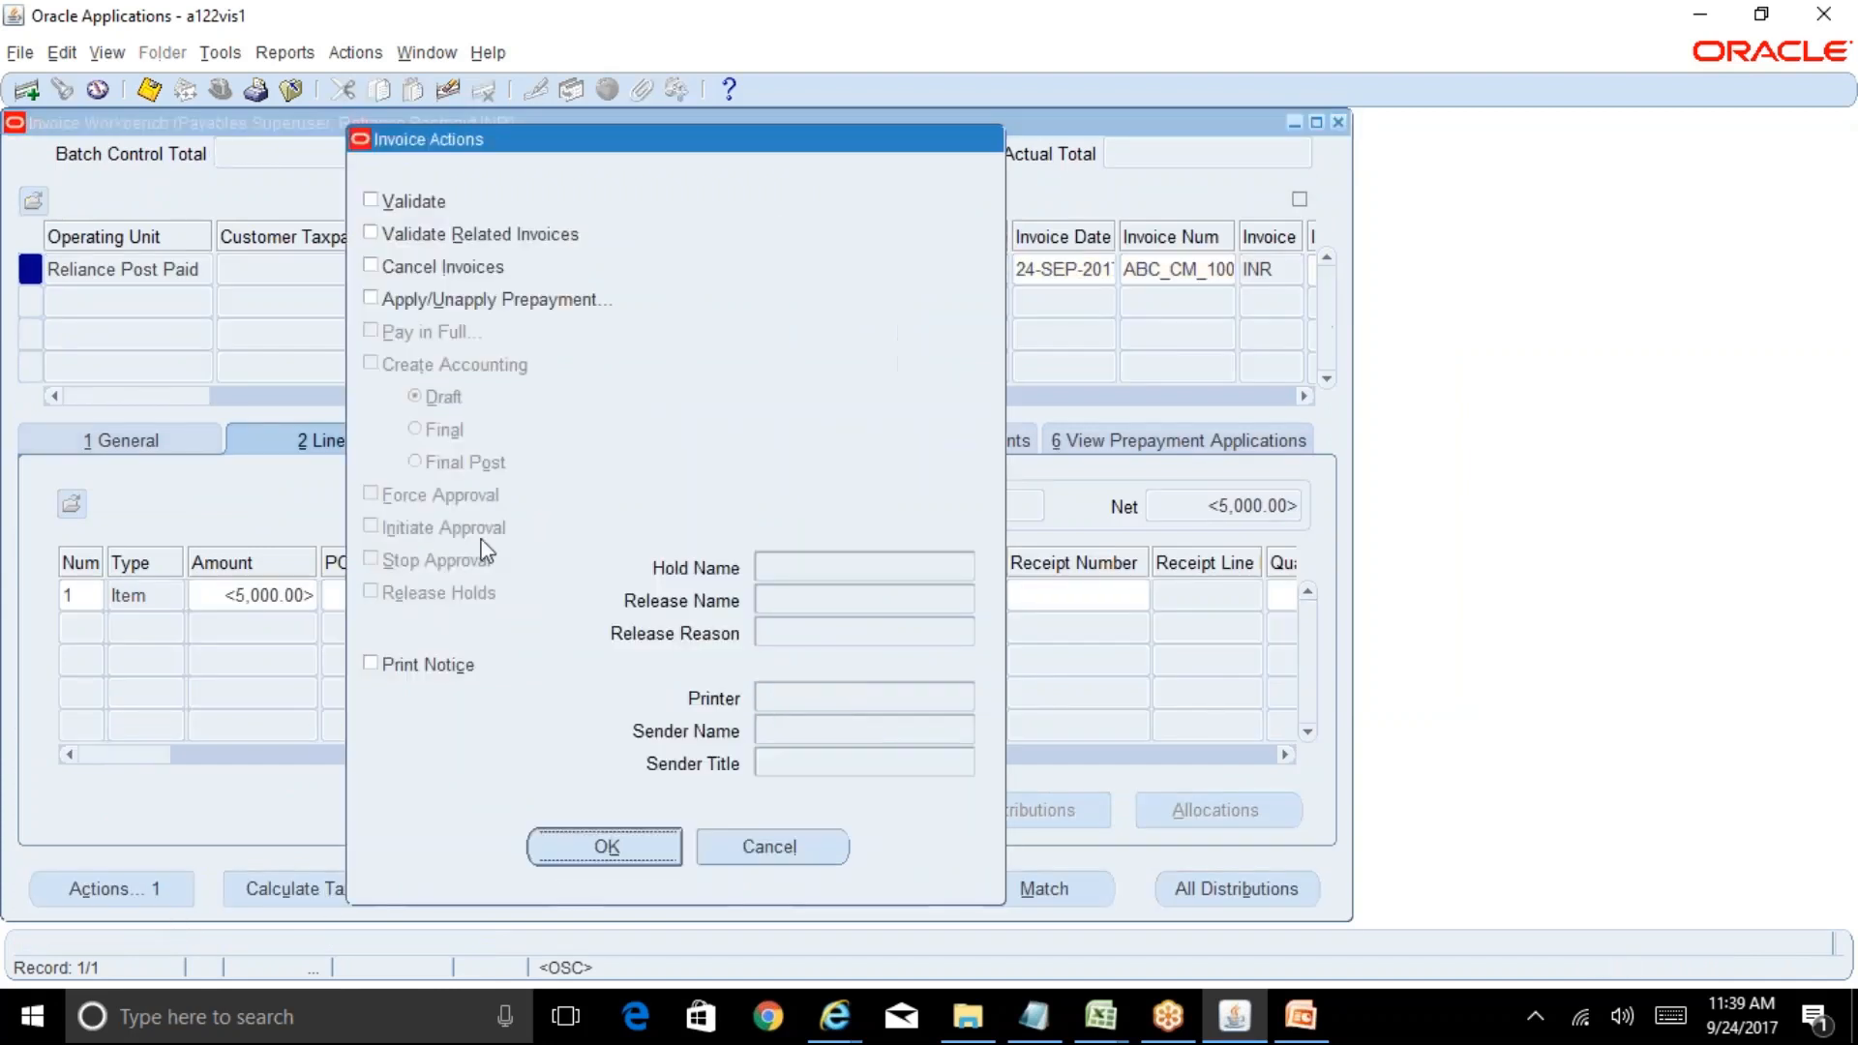
left_click(372, 200)
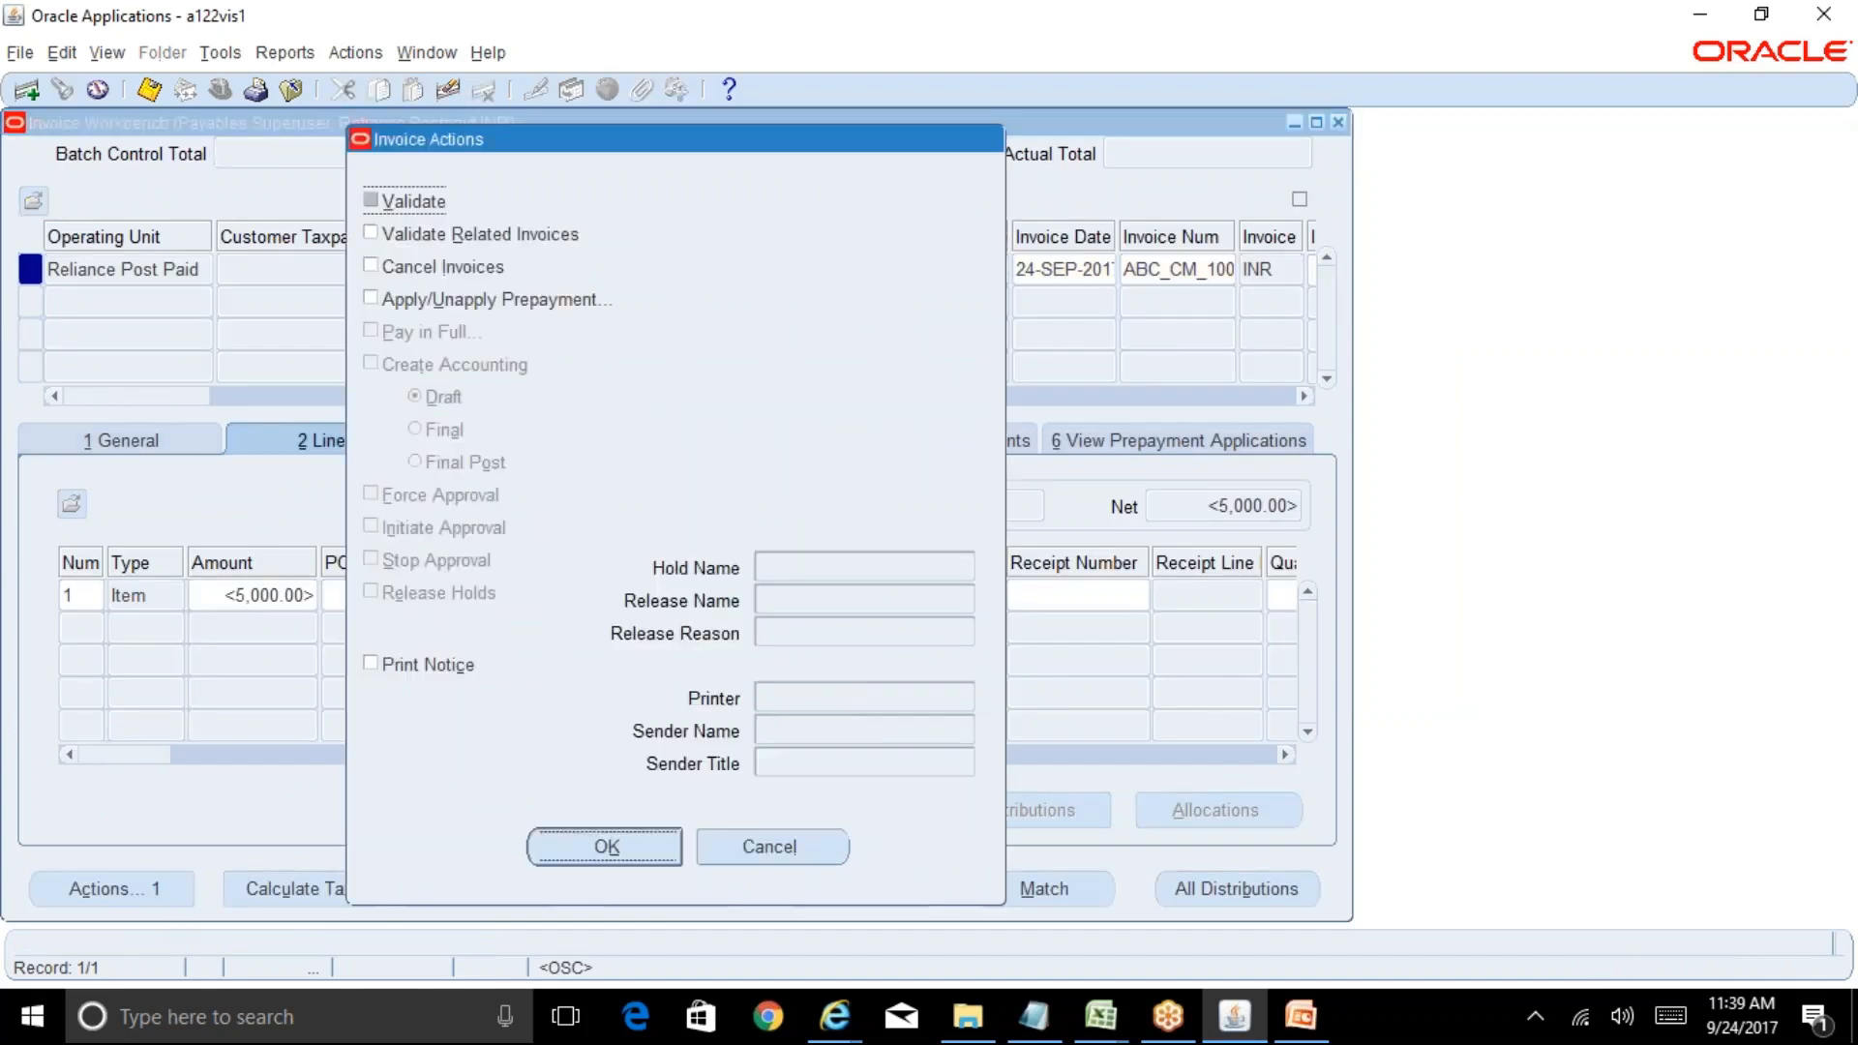
left_click(625, 840)
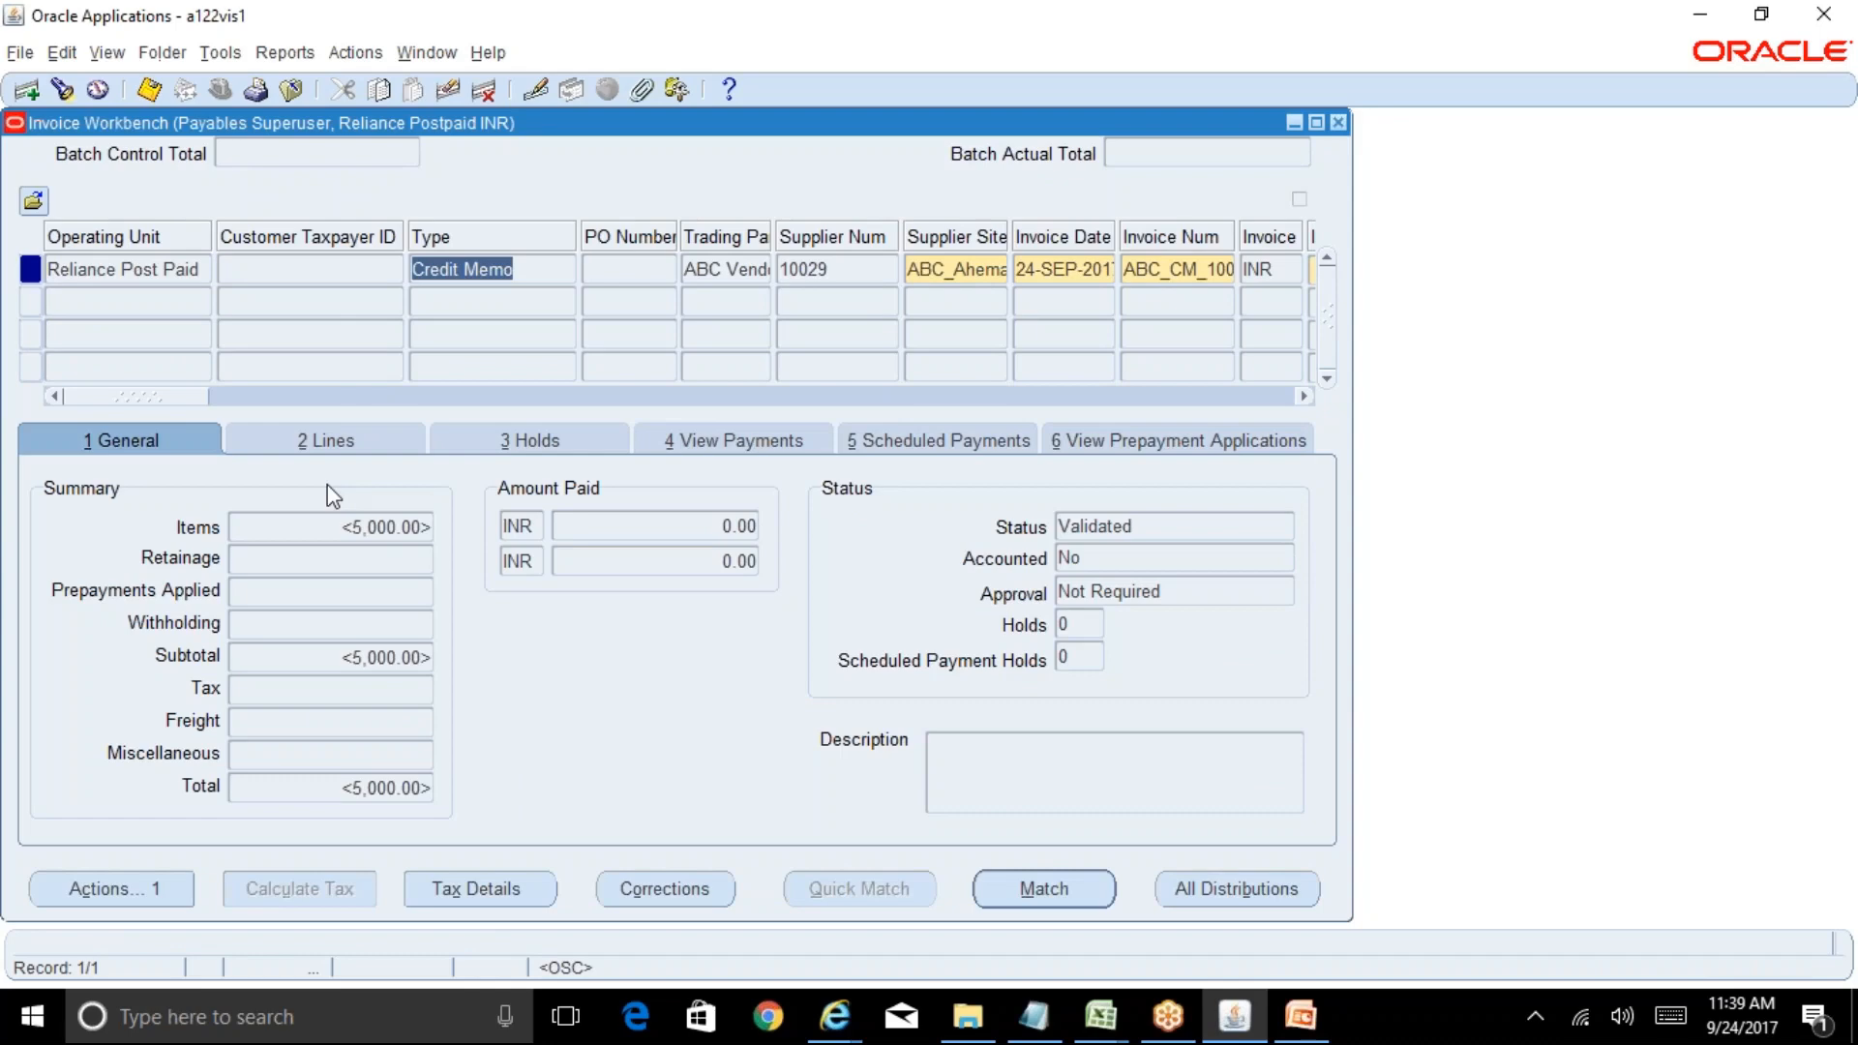
Switch to the R12 Table of Contents workbook in Excel and open the Running Notes_AP sheet
mouse_move(1101, 1017)
left_click(1229, 929)
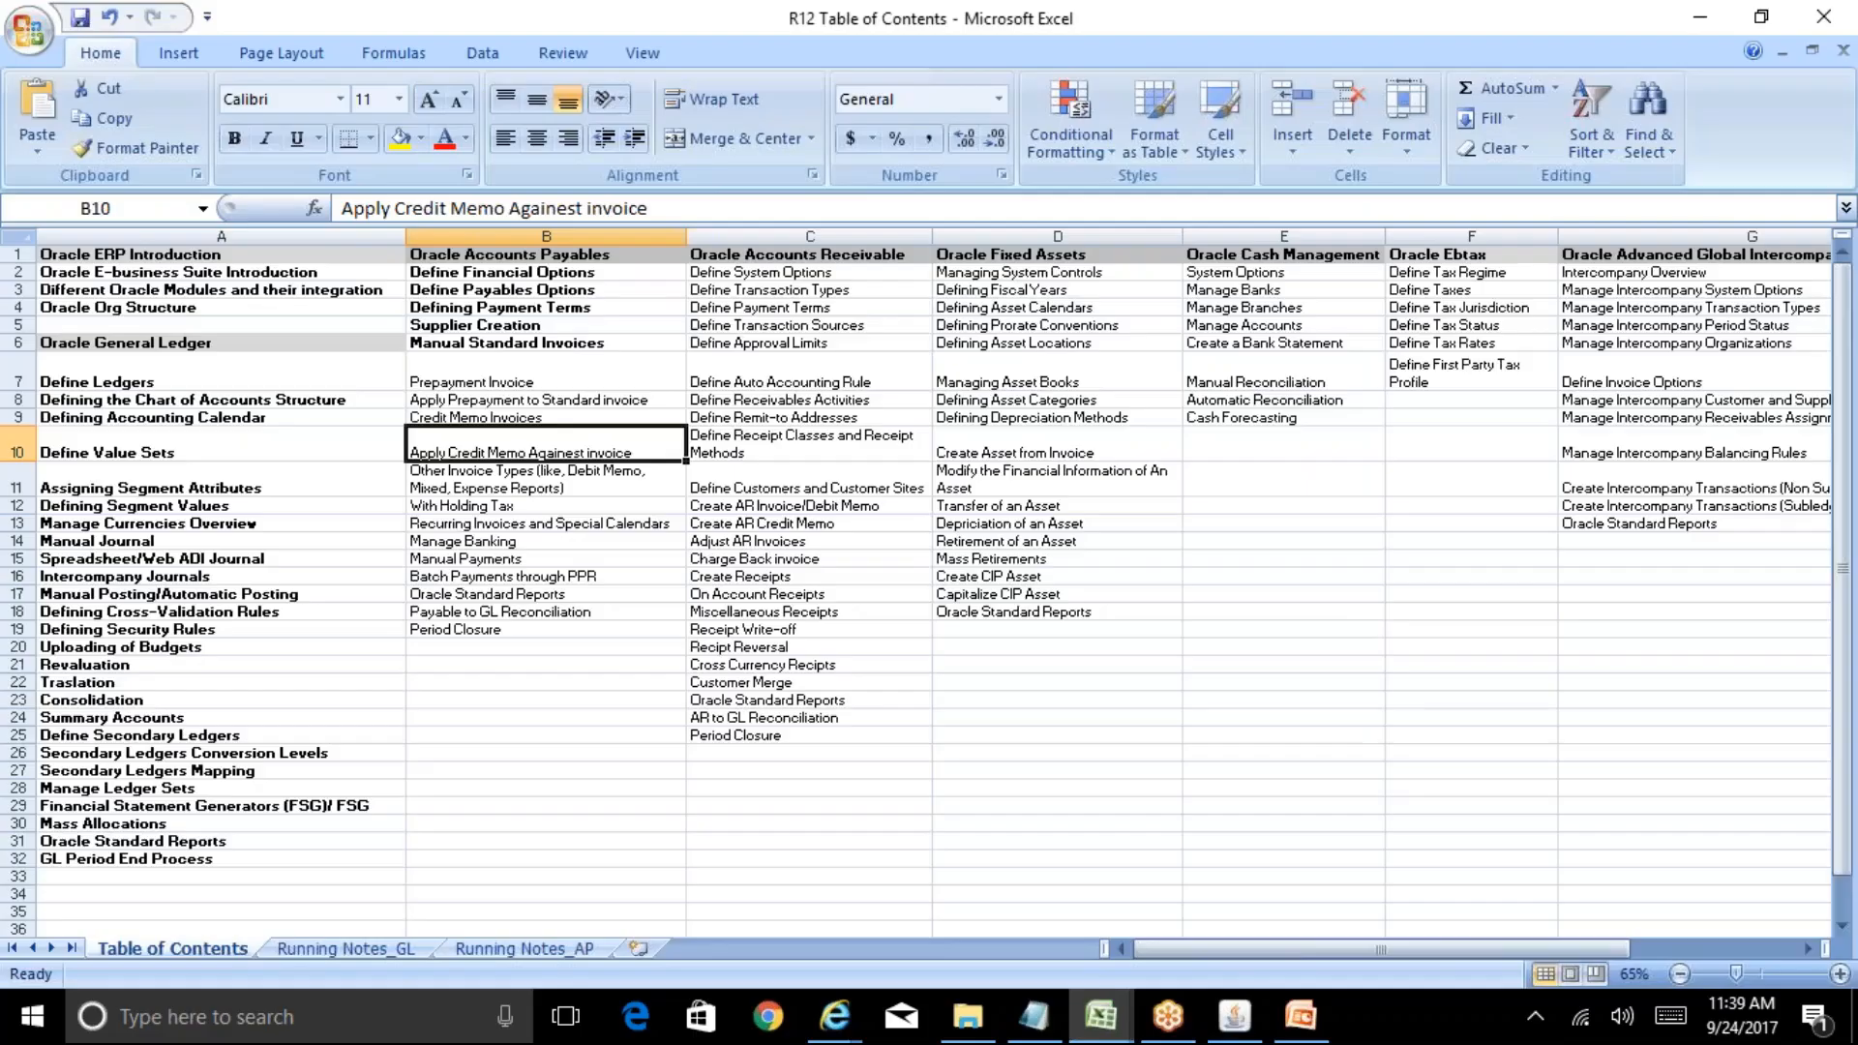
left_click(973, 929)
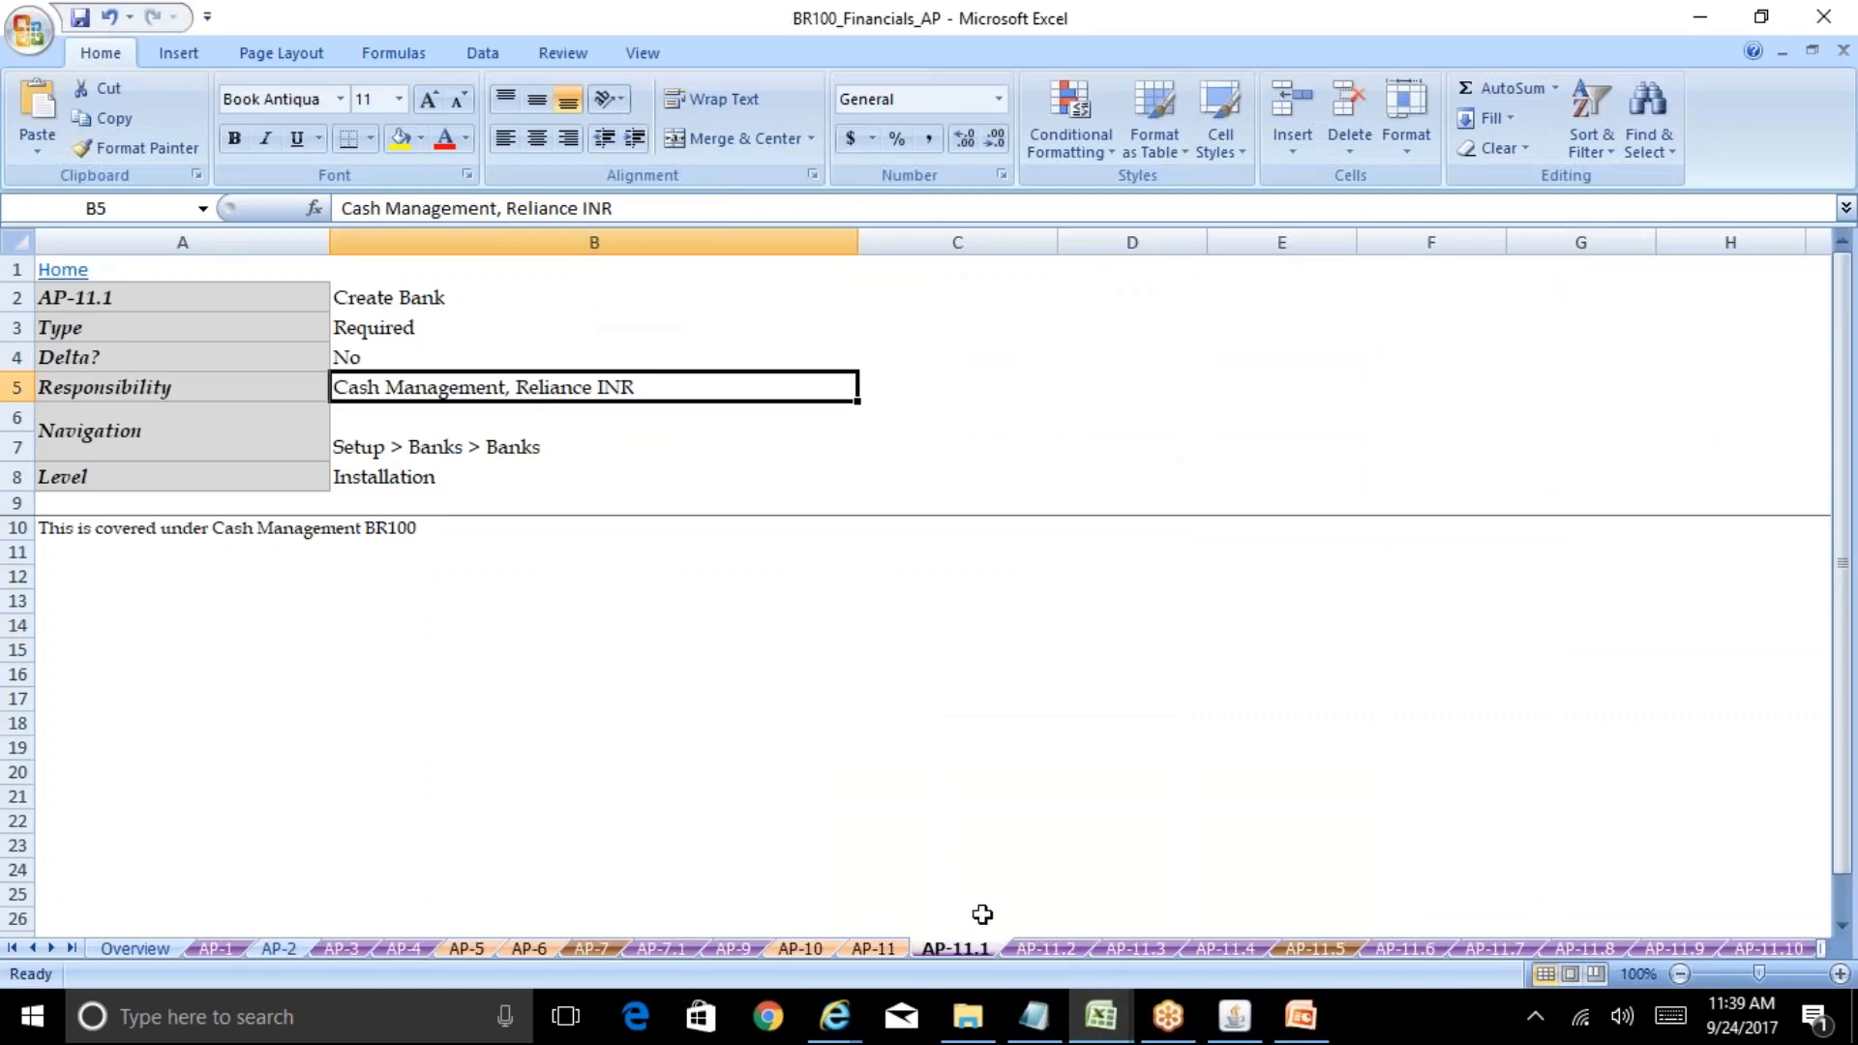
left_click(1101, 1016)
left_click(1213, 921)
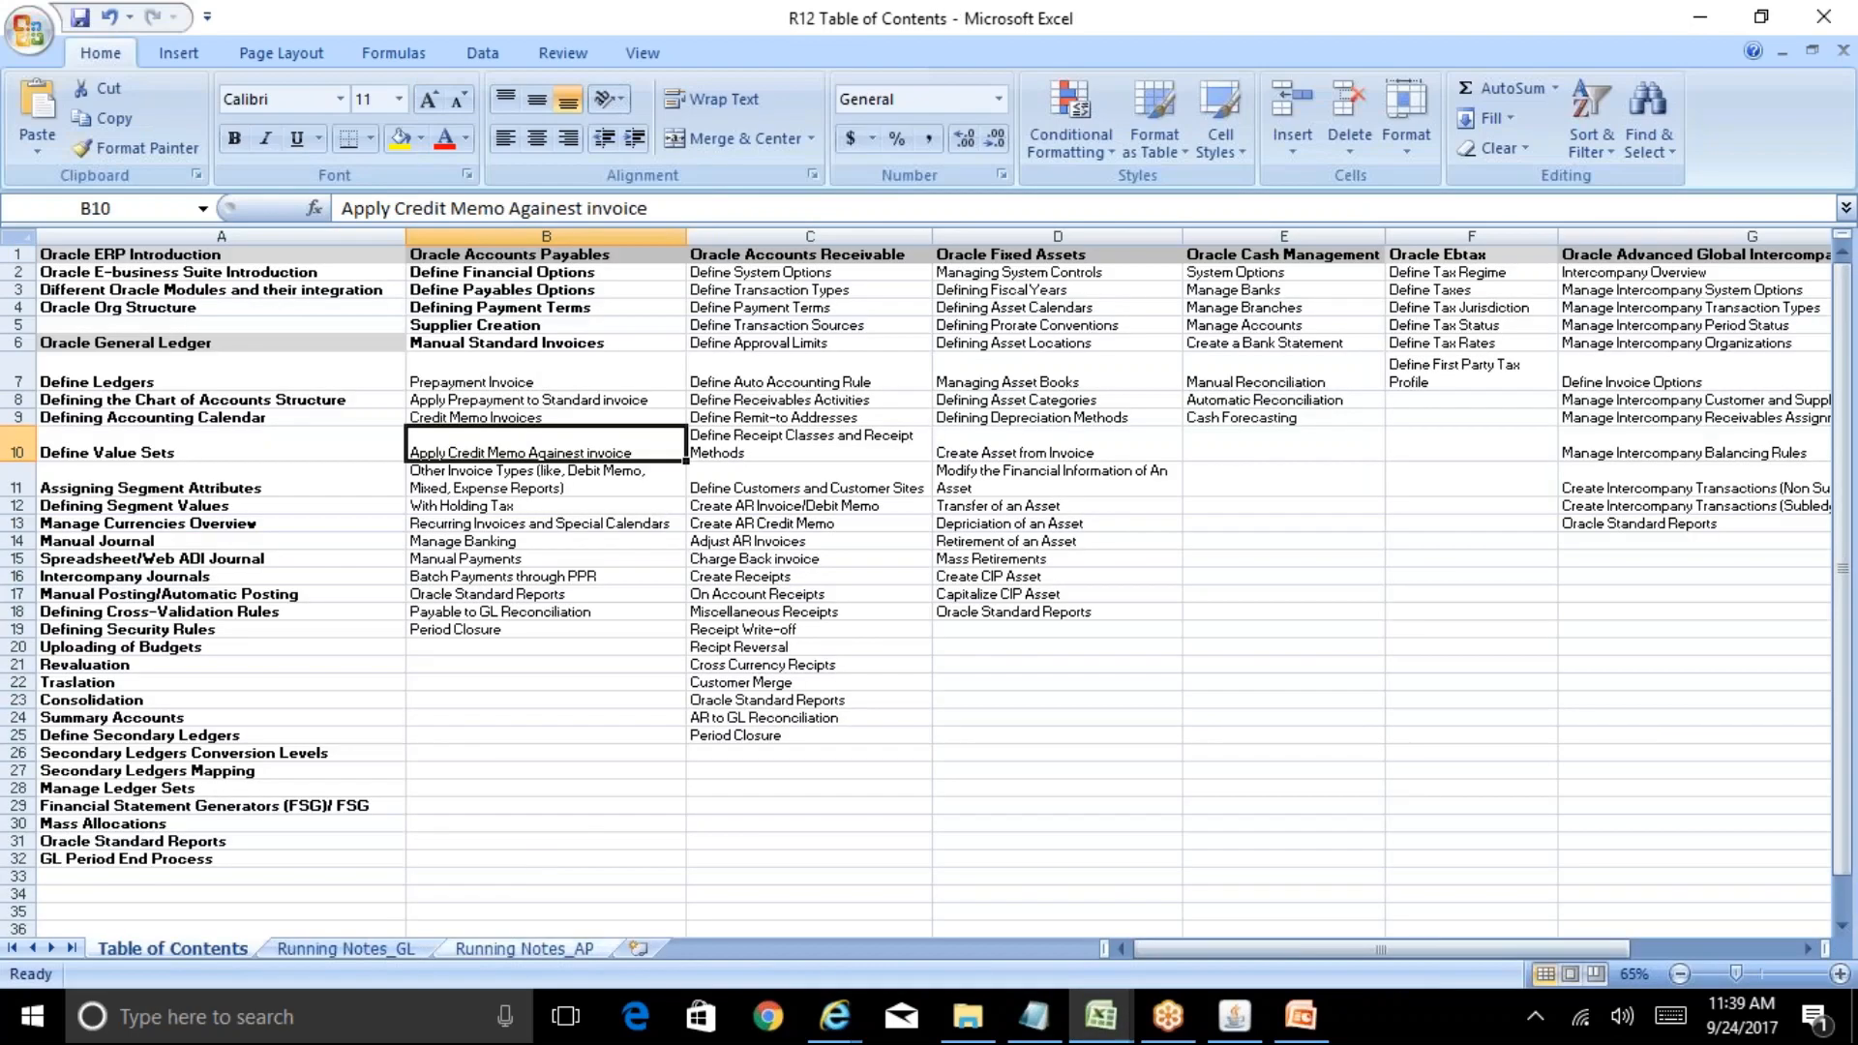
left_click(523, 948)
Set the invoice amounts above the debit memo and credit memo notes, cells I55 and K55, to 50000
left_click(380, 786)
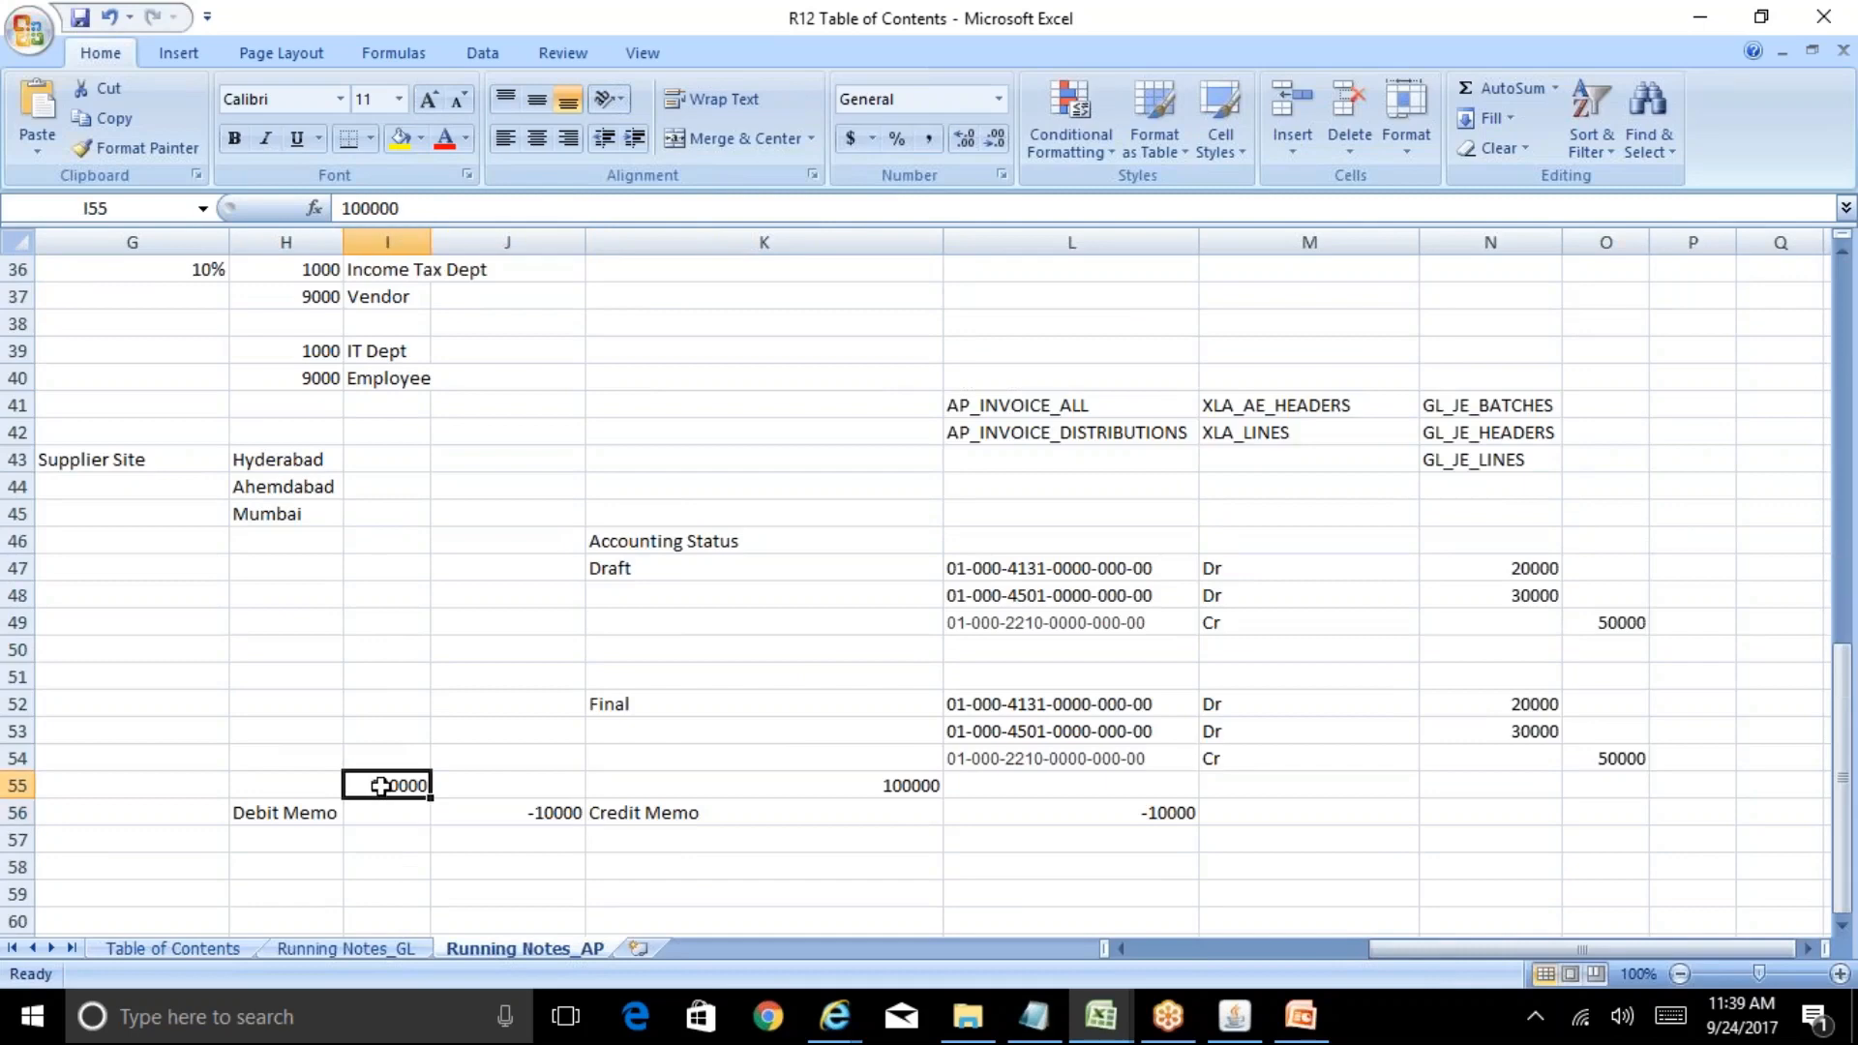
type("50000")
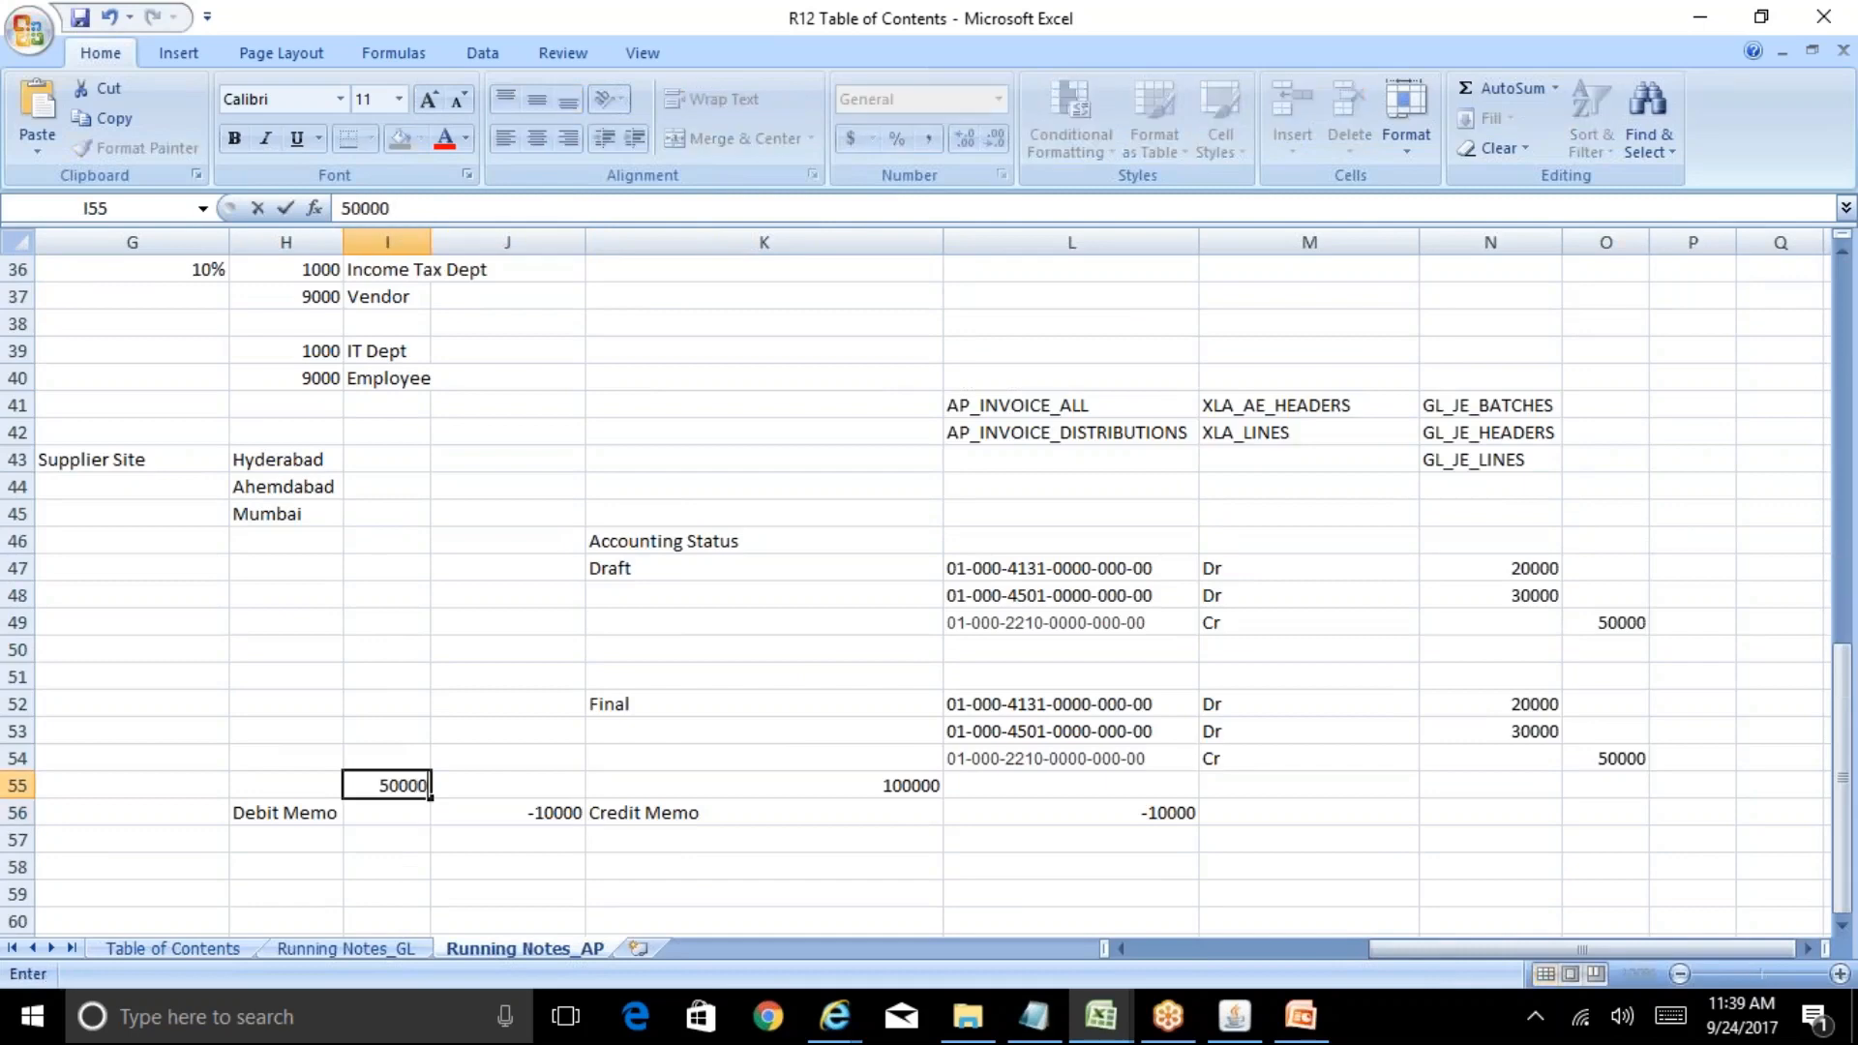
key("Right")
key("Right")
key("Right")
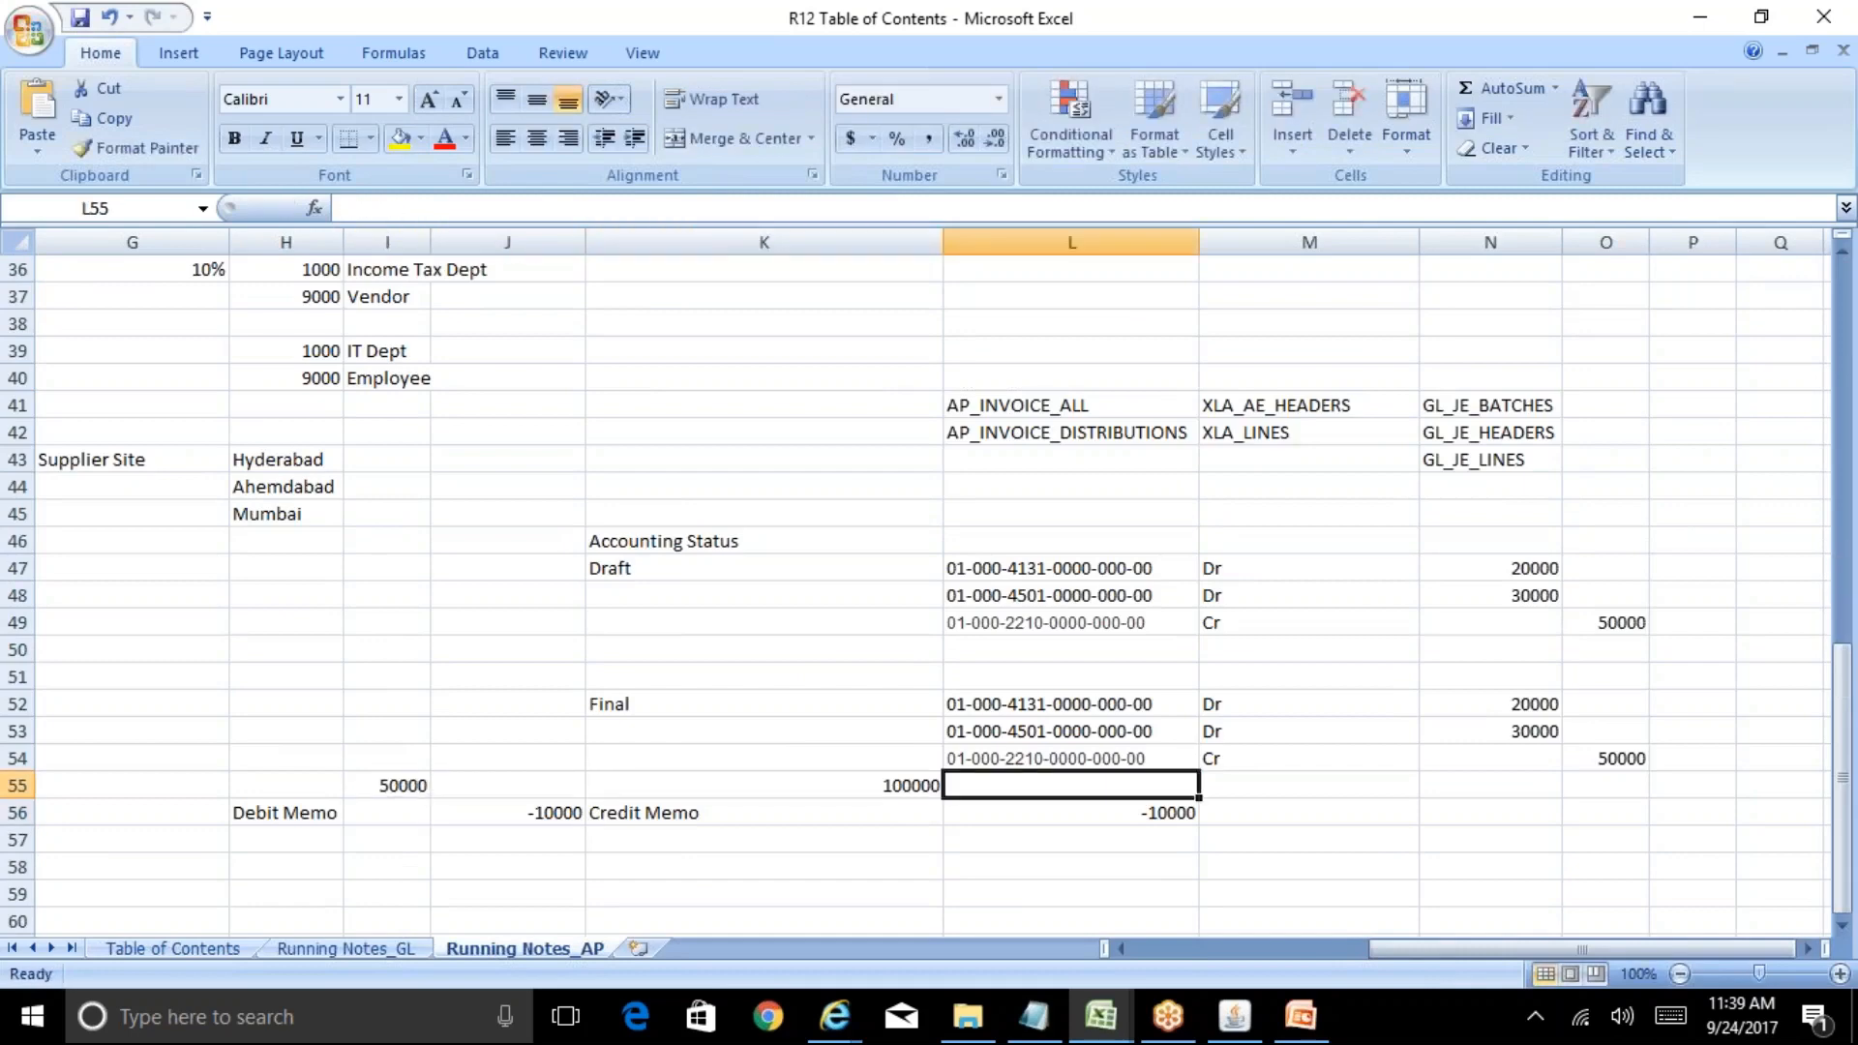
key("Left")
type("50000")
key("Return")
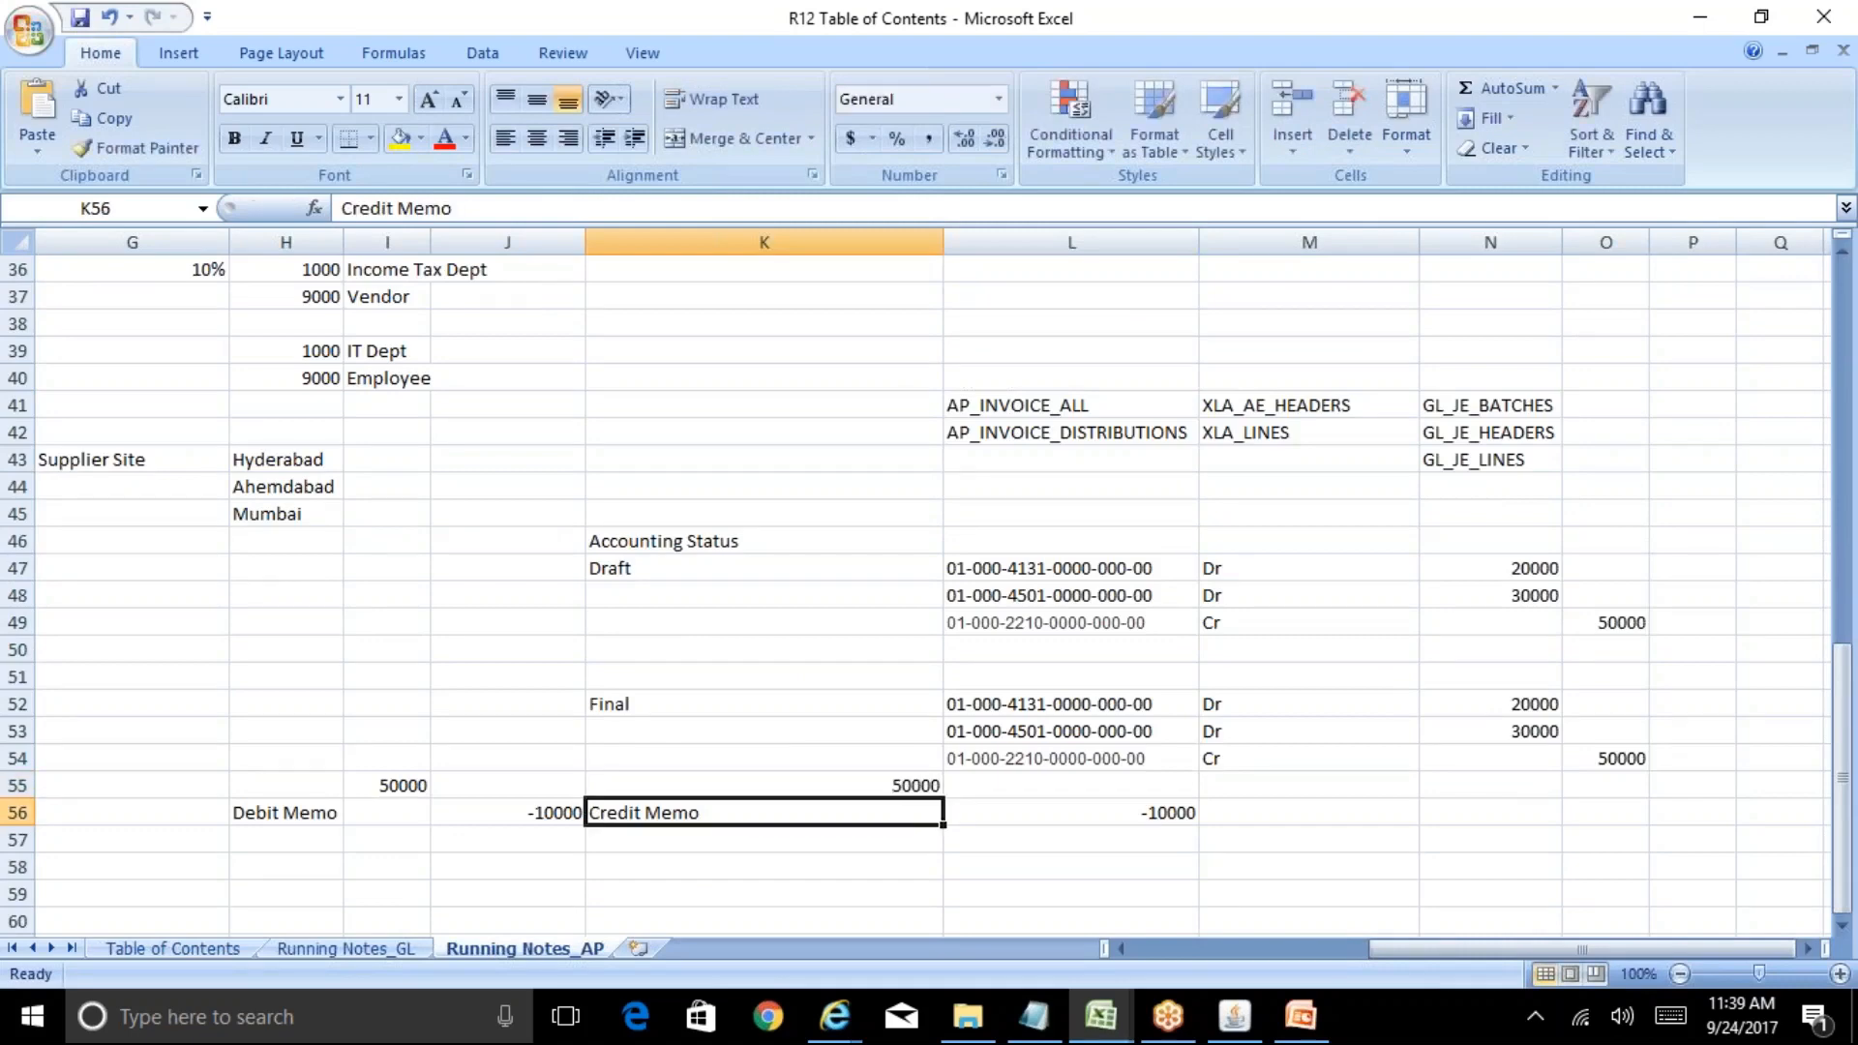
Set the credit memo amount in L56 to -5000 and select the invoice and credit memo cells K55:L56
key("Right")
type("-5000")
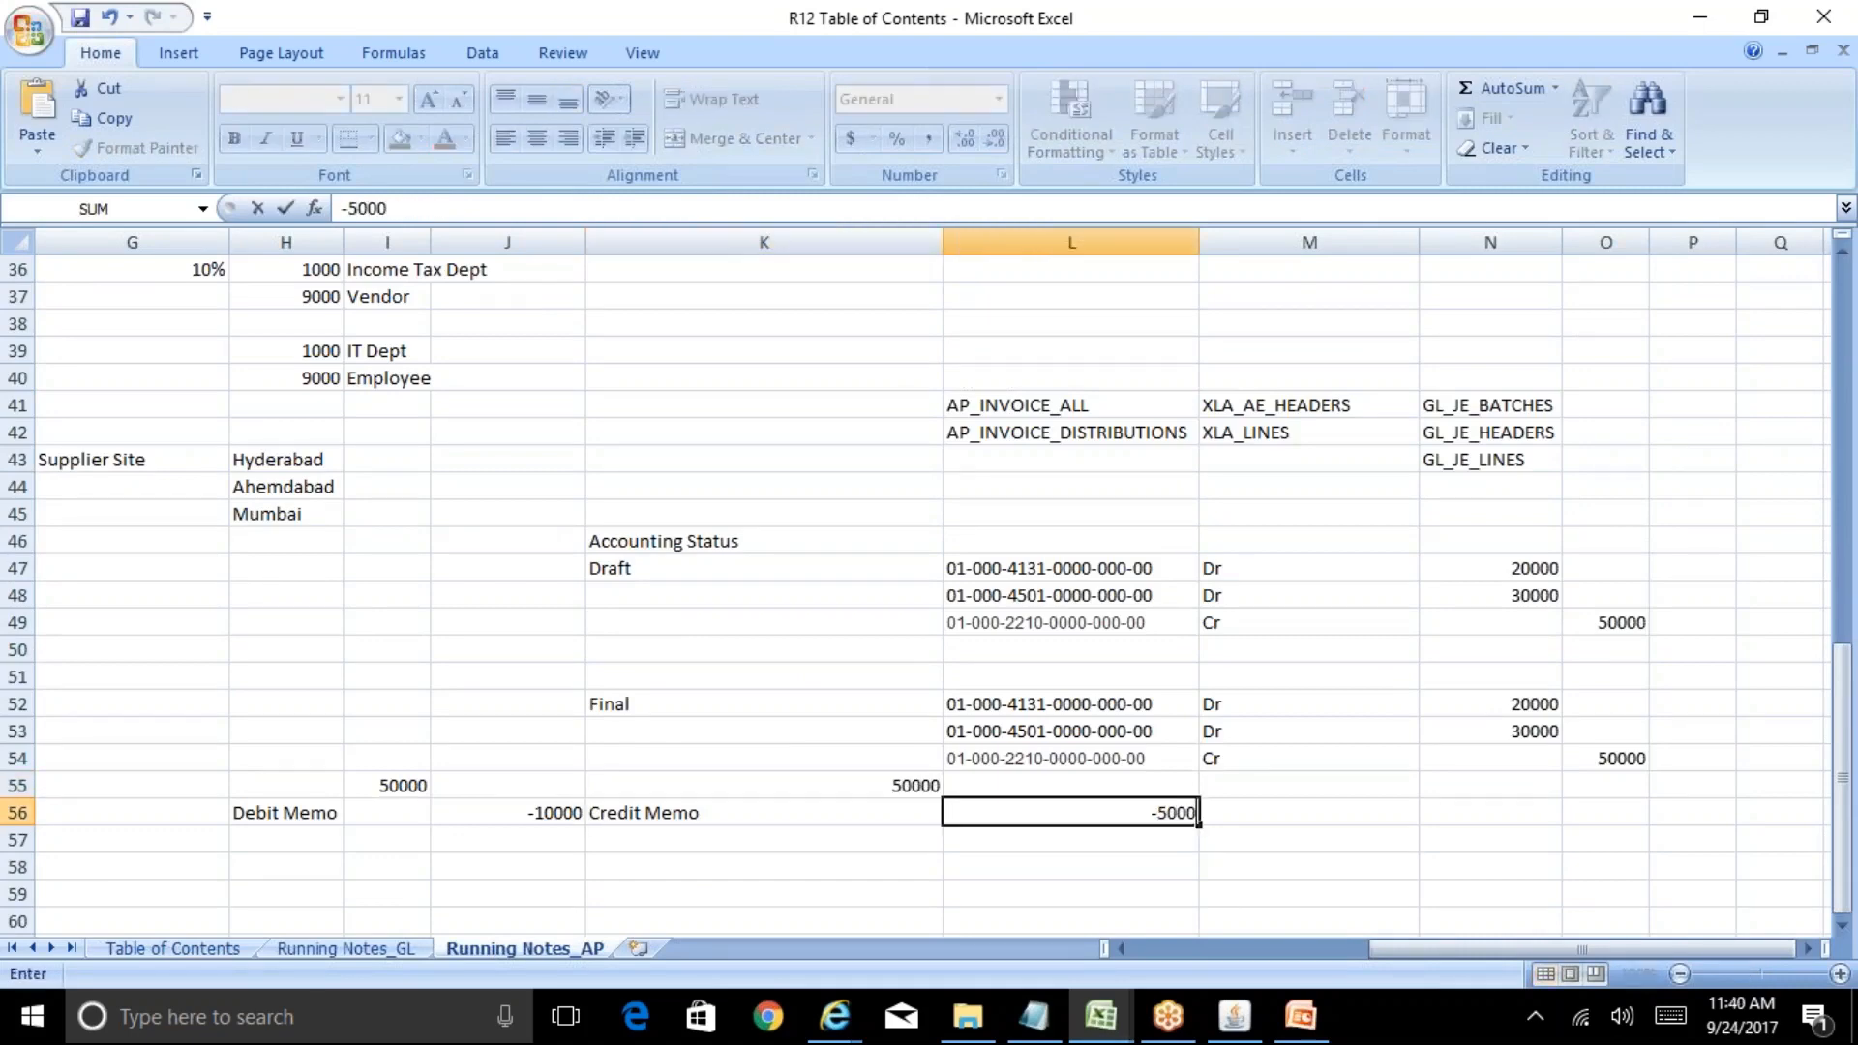
key("ctrl+Return")
left_click(764, 785)
key("shift+Down")
key("shift+Right")
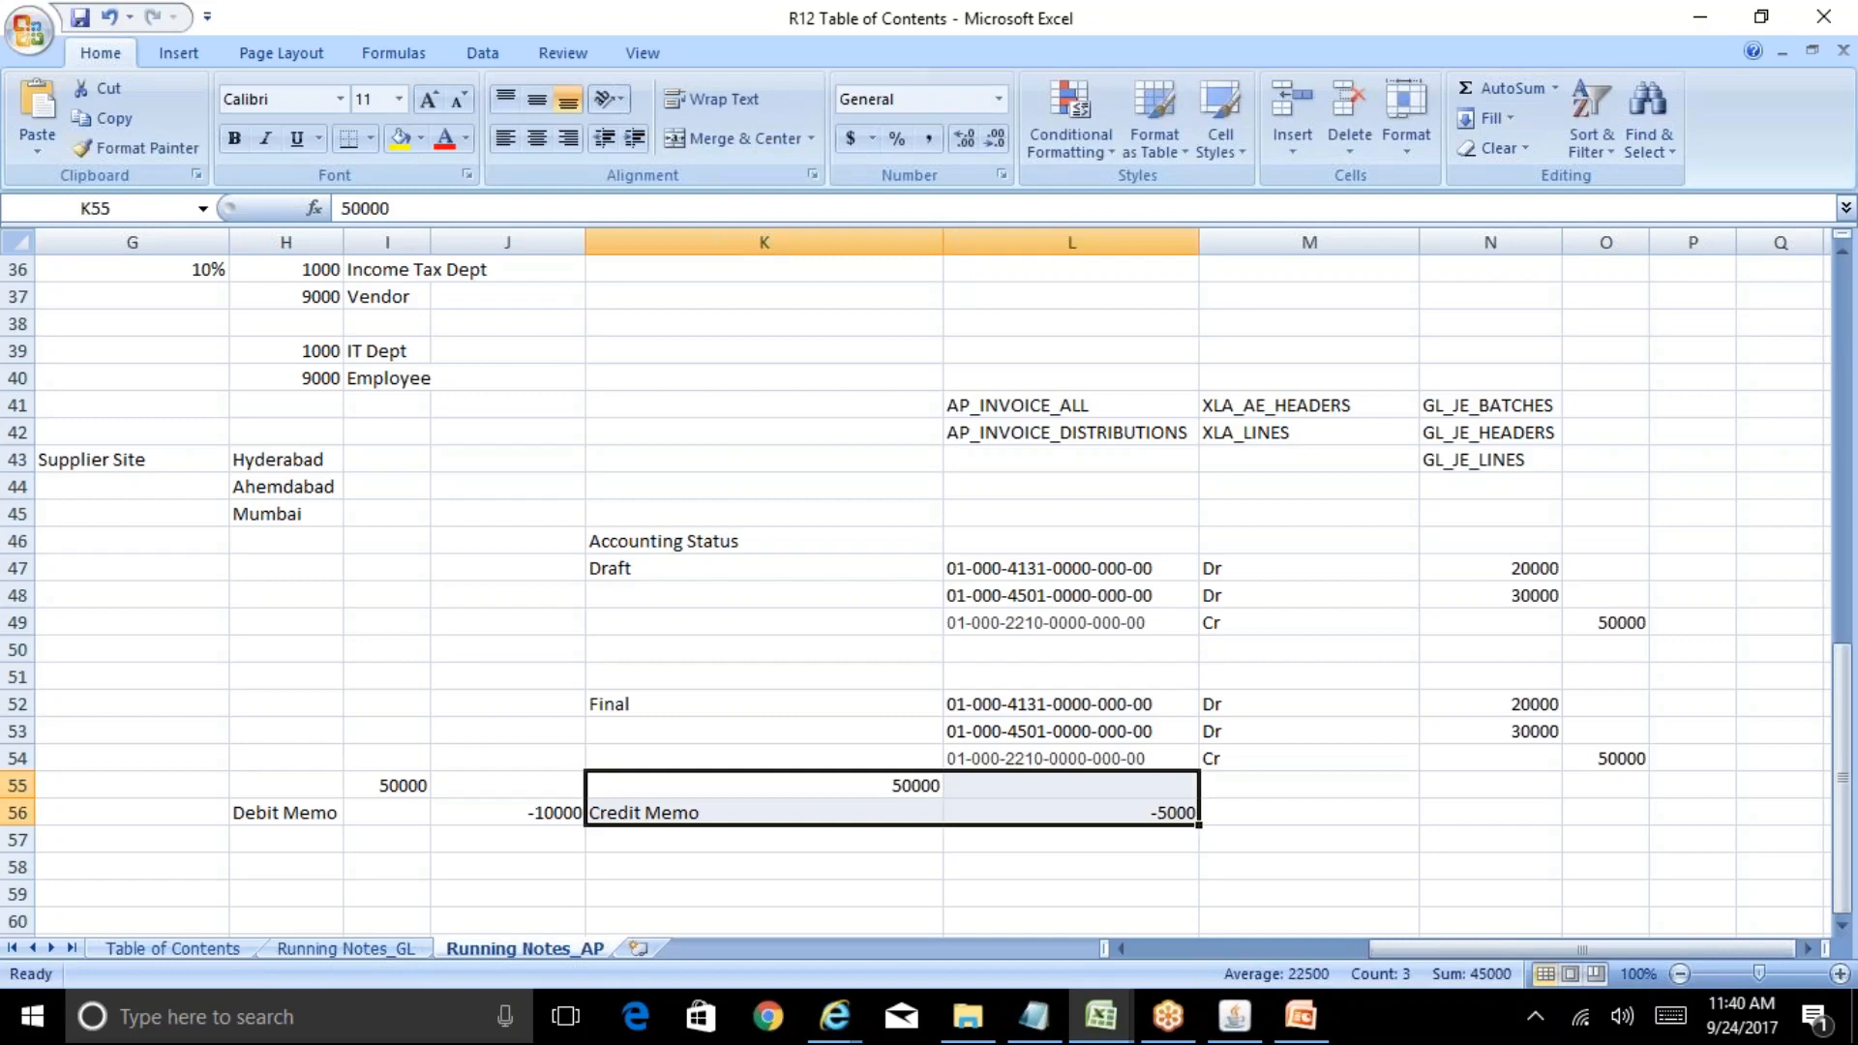
Check the credit memo in Oracle Applications and return to the Table of Contents sheet of the R12 Table of Contents workbook in Excel
left_click(1229, 1021)
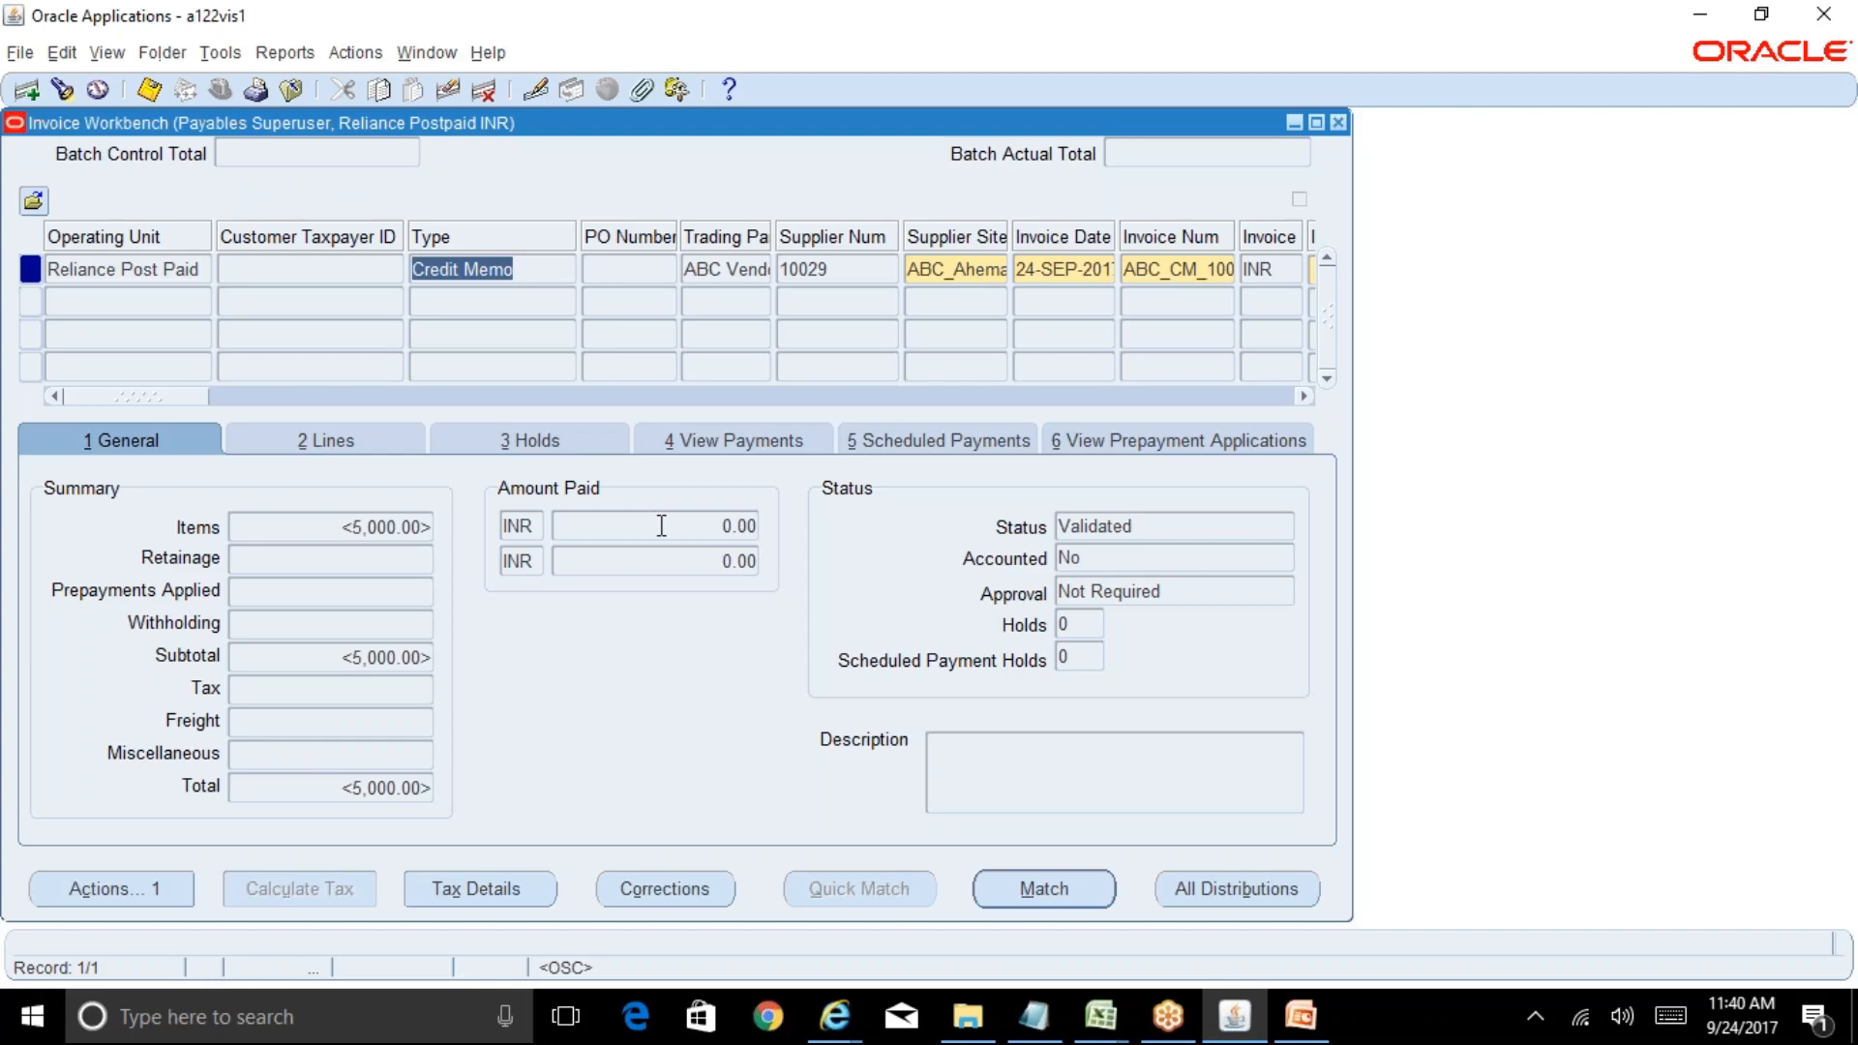
left_click(1100, 1016)
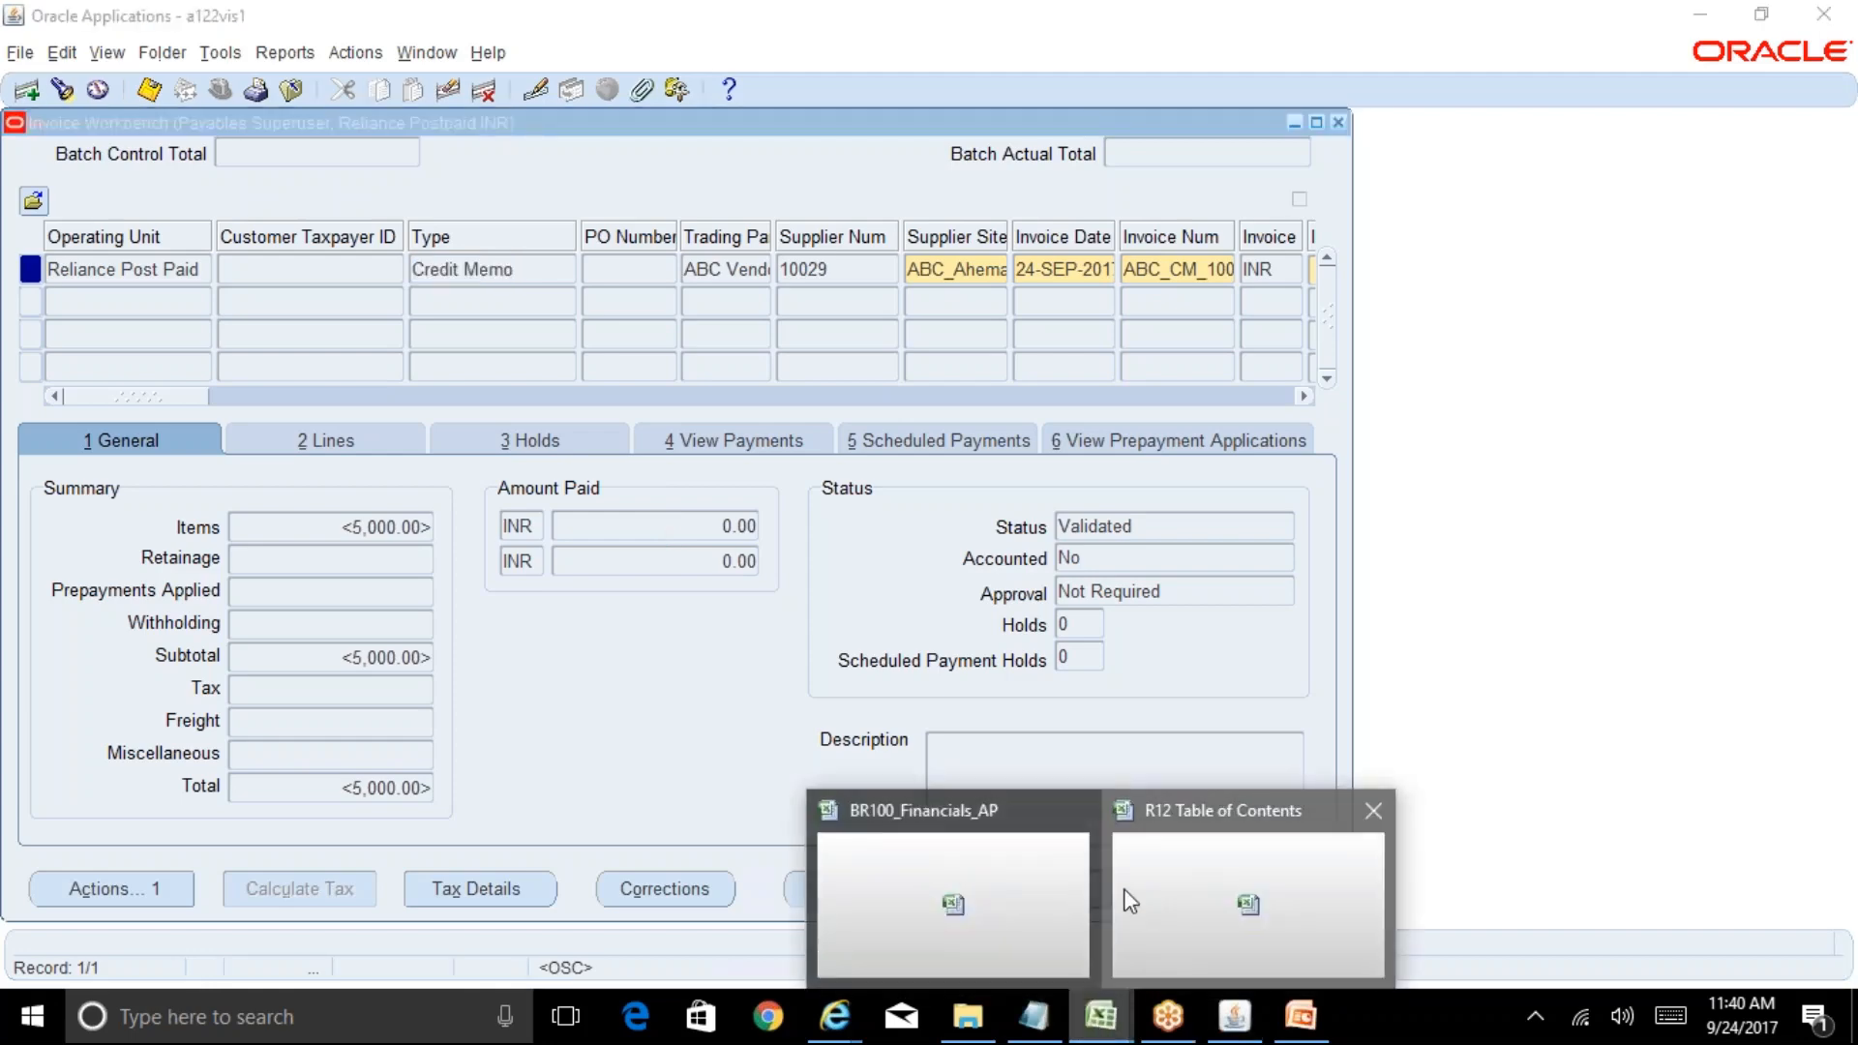
left_click(1124, 895)
left_click(211, 947)
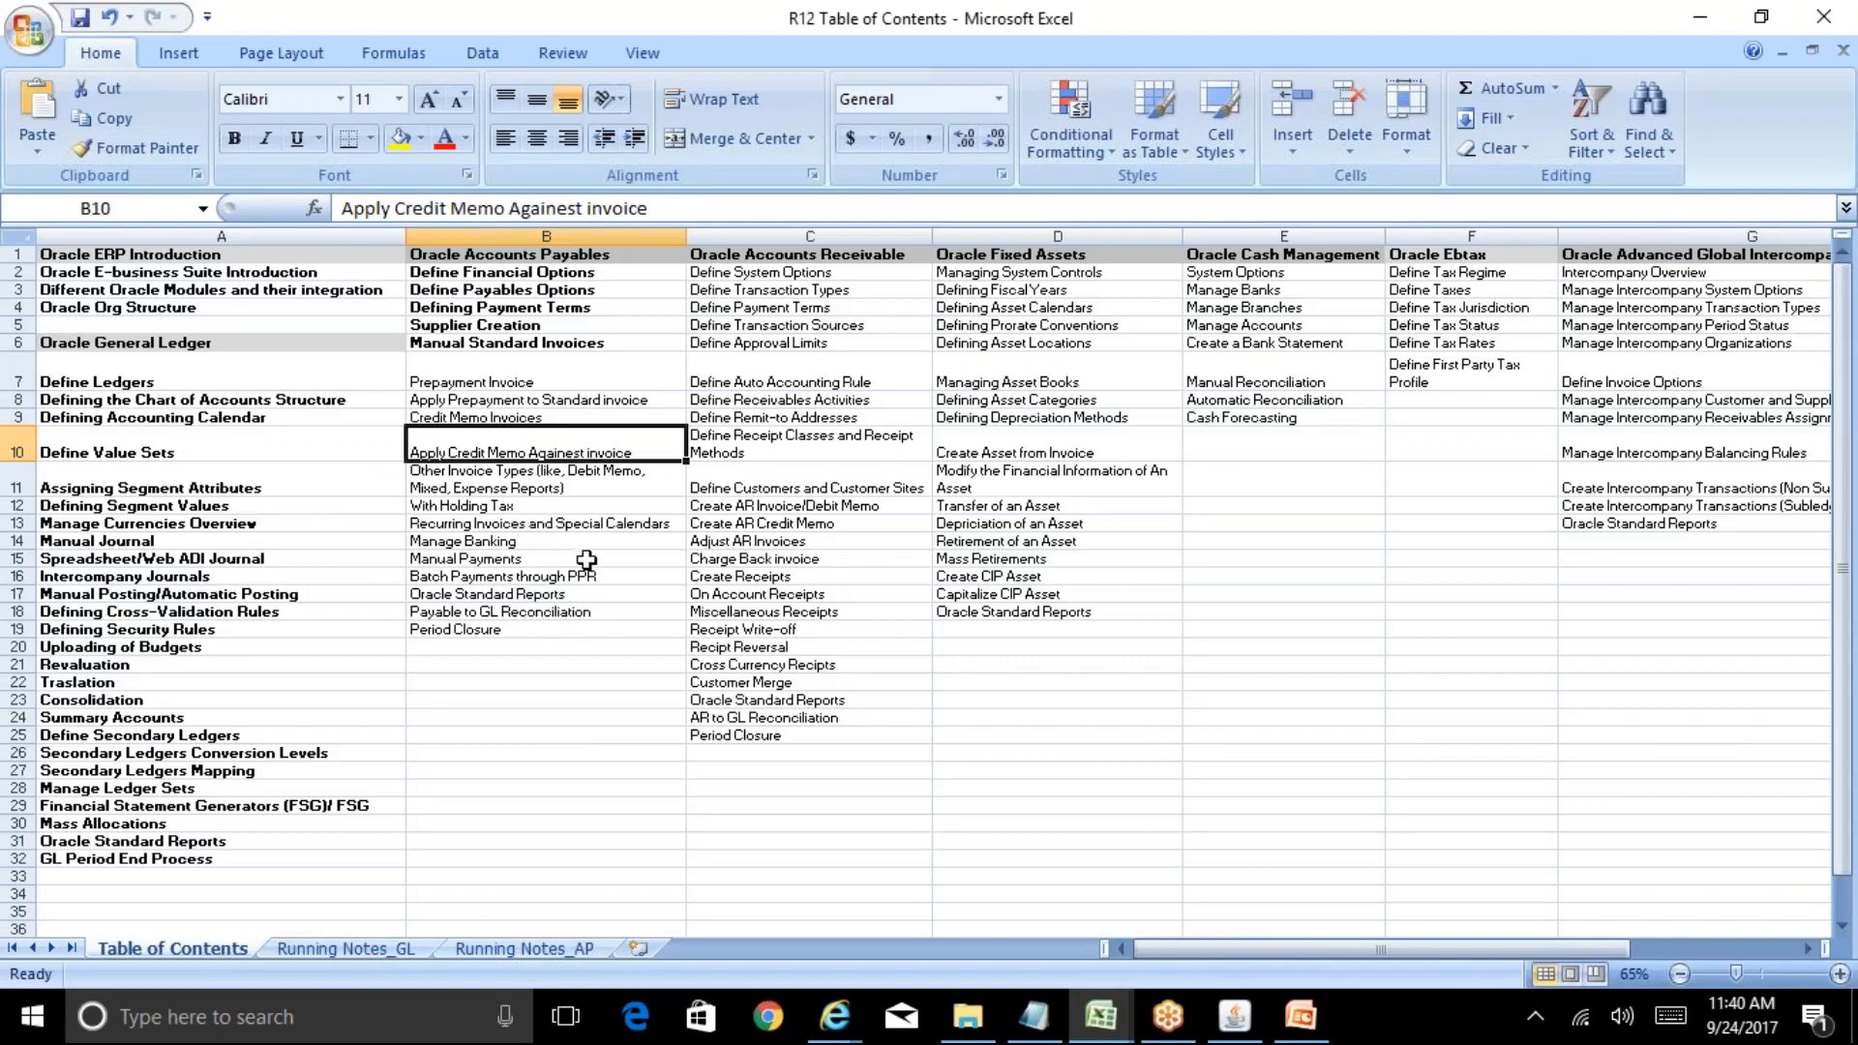
Review the remaining Oracle Accounts Payables topics, the Oracle Ebtax column and the Other Invoice Types entry in the contents list
left_click(522, 505)
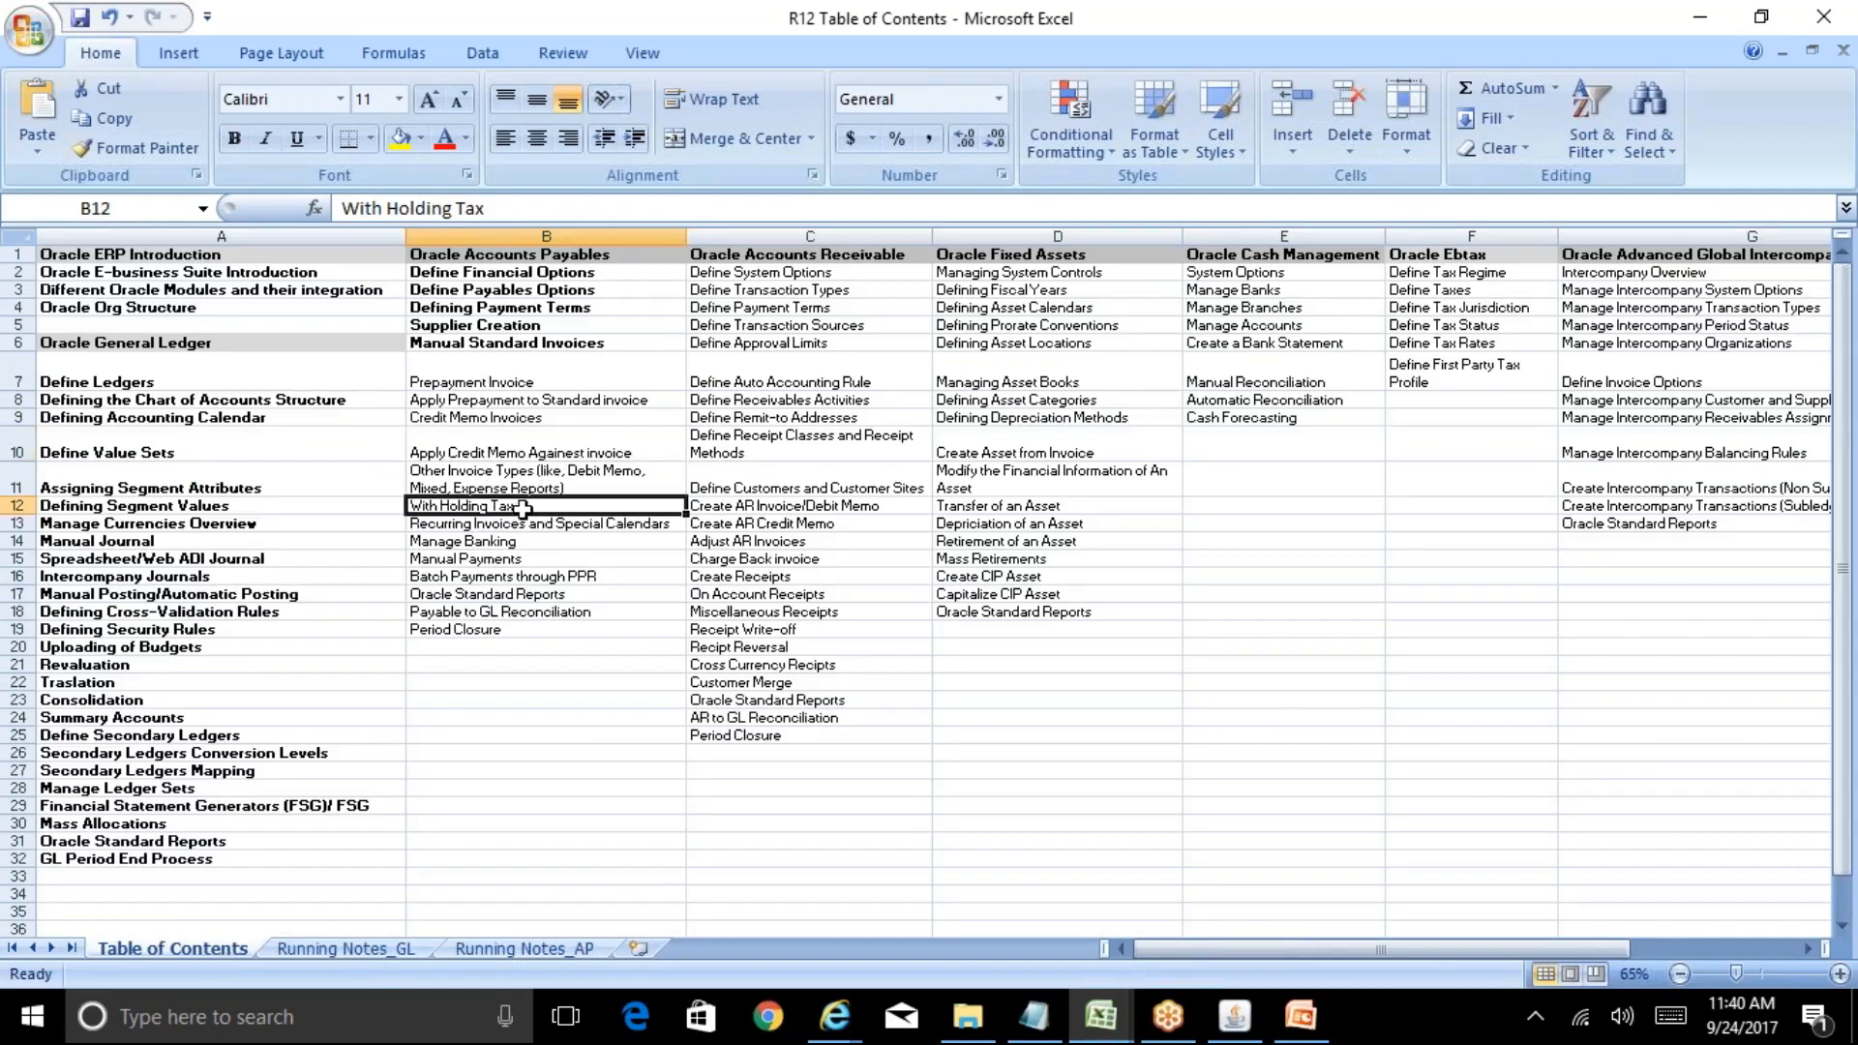
left_click(579, 553)
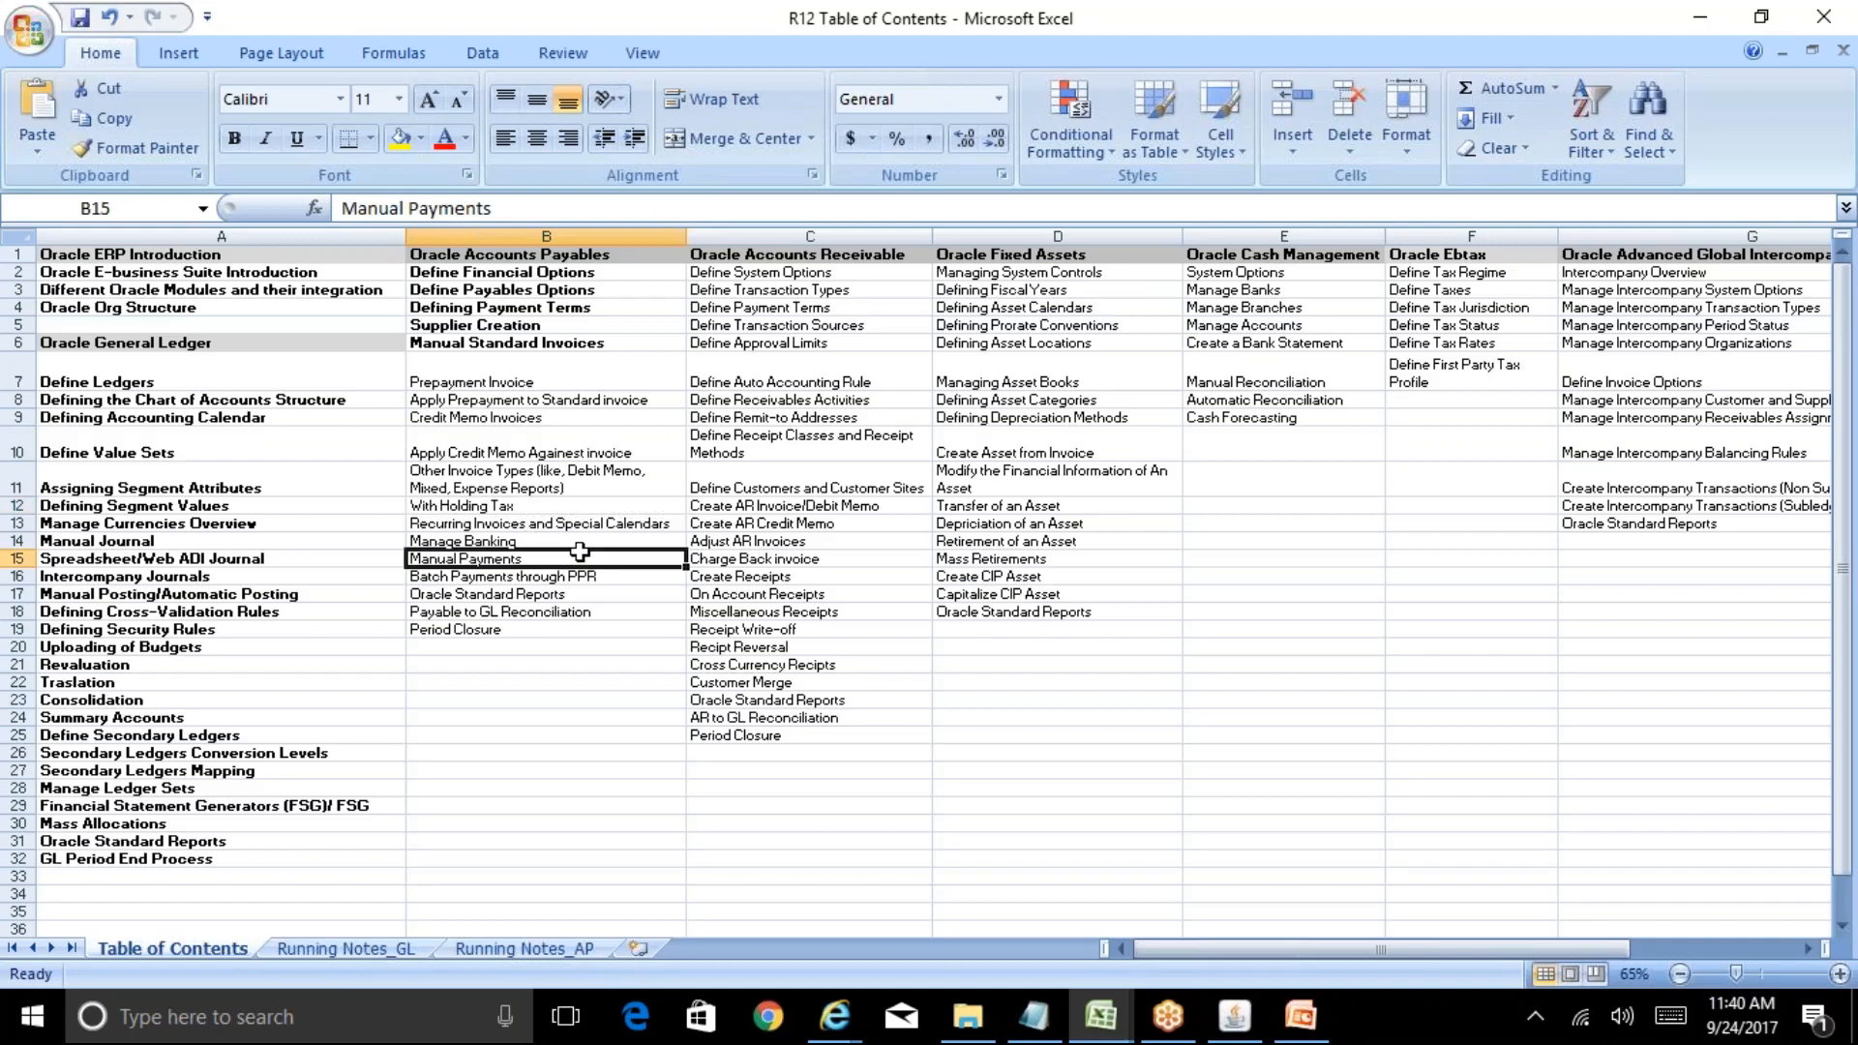
left_click(582, 611)
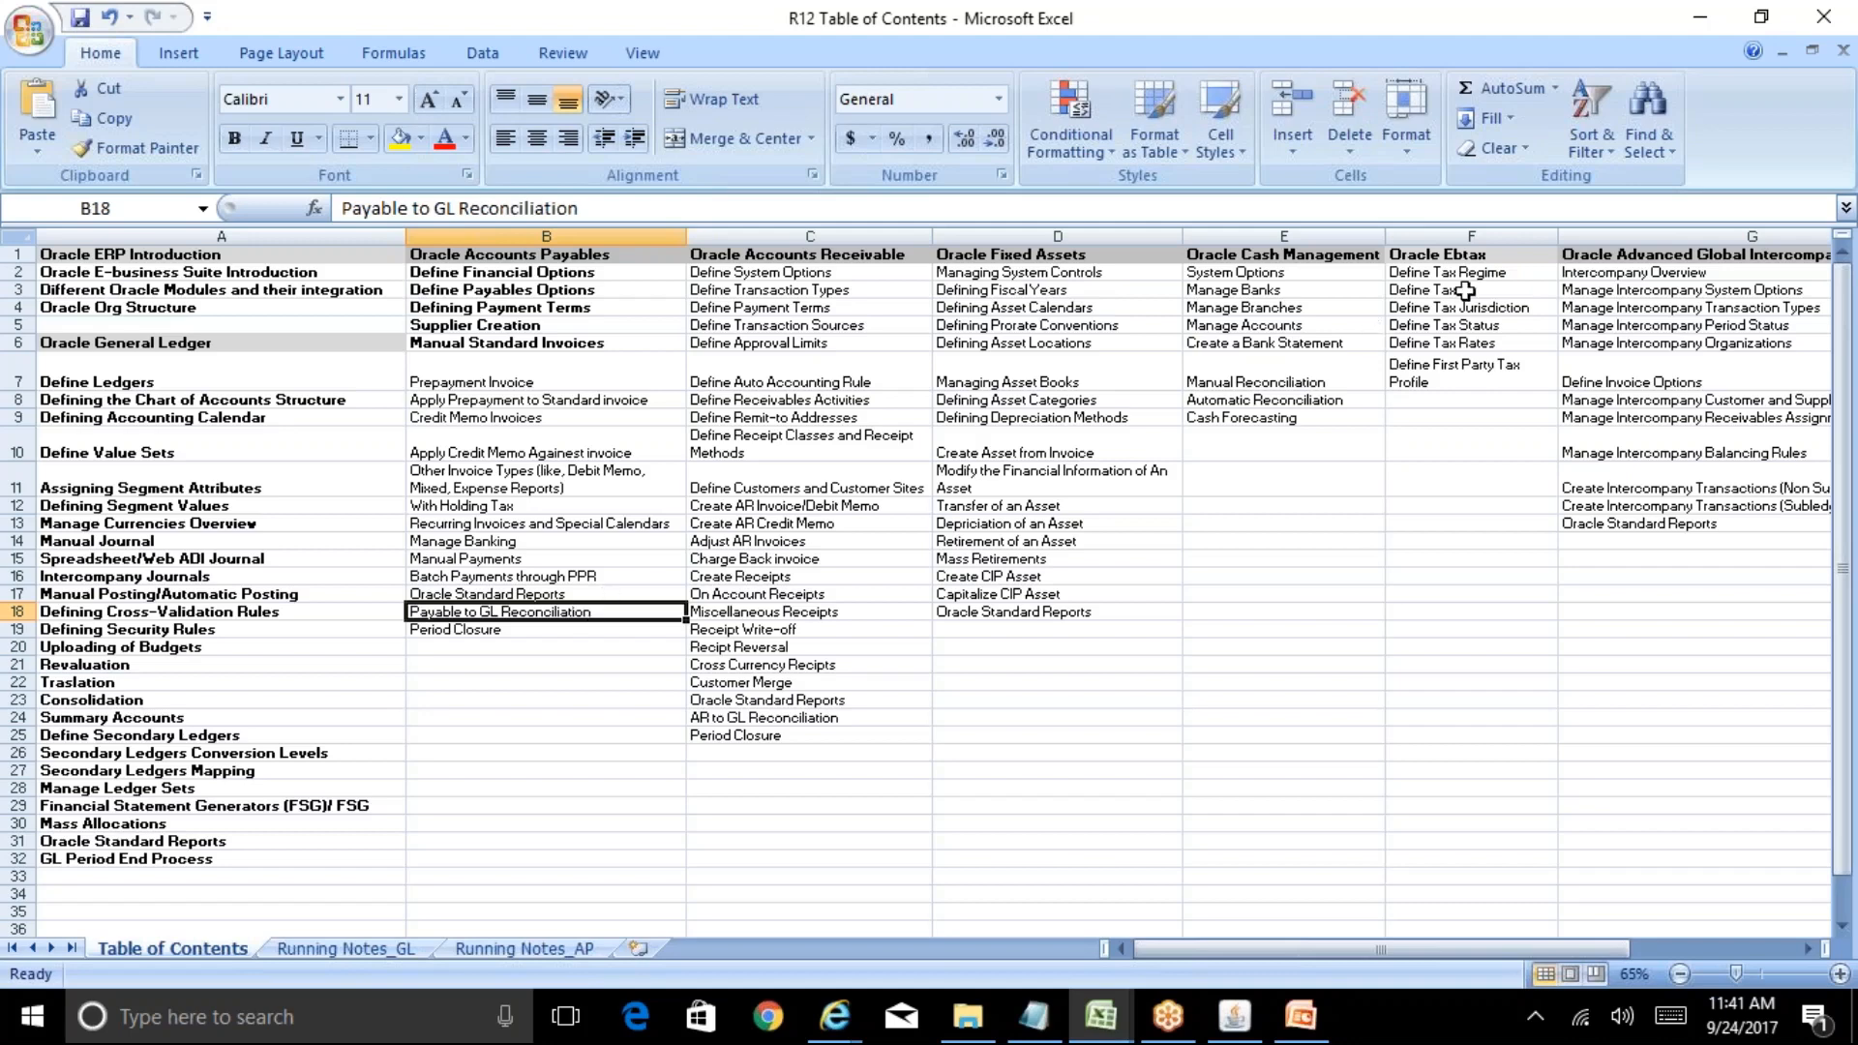
left_click(1486, 235)
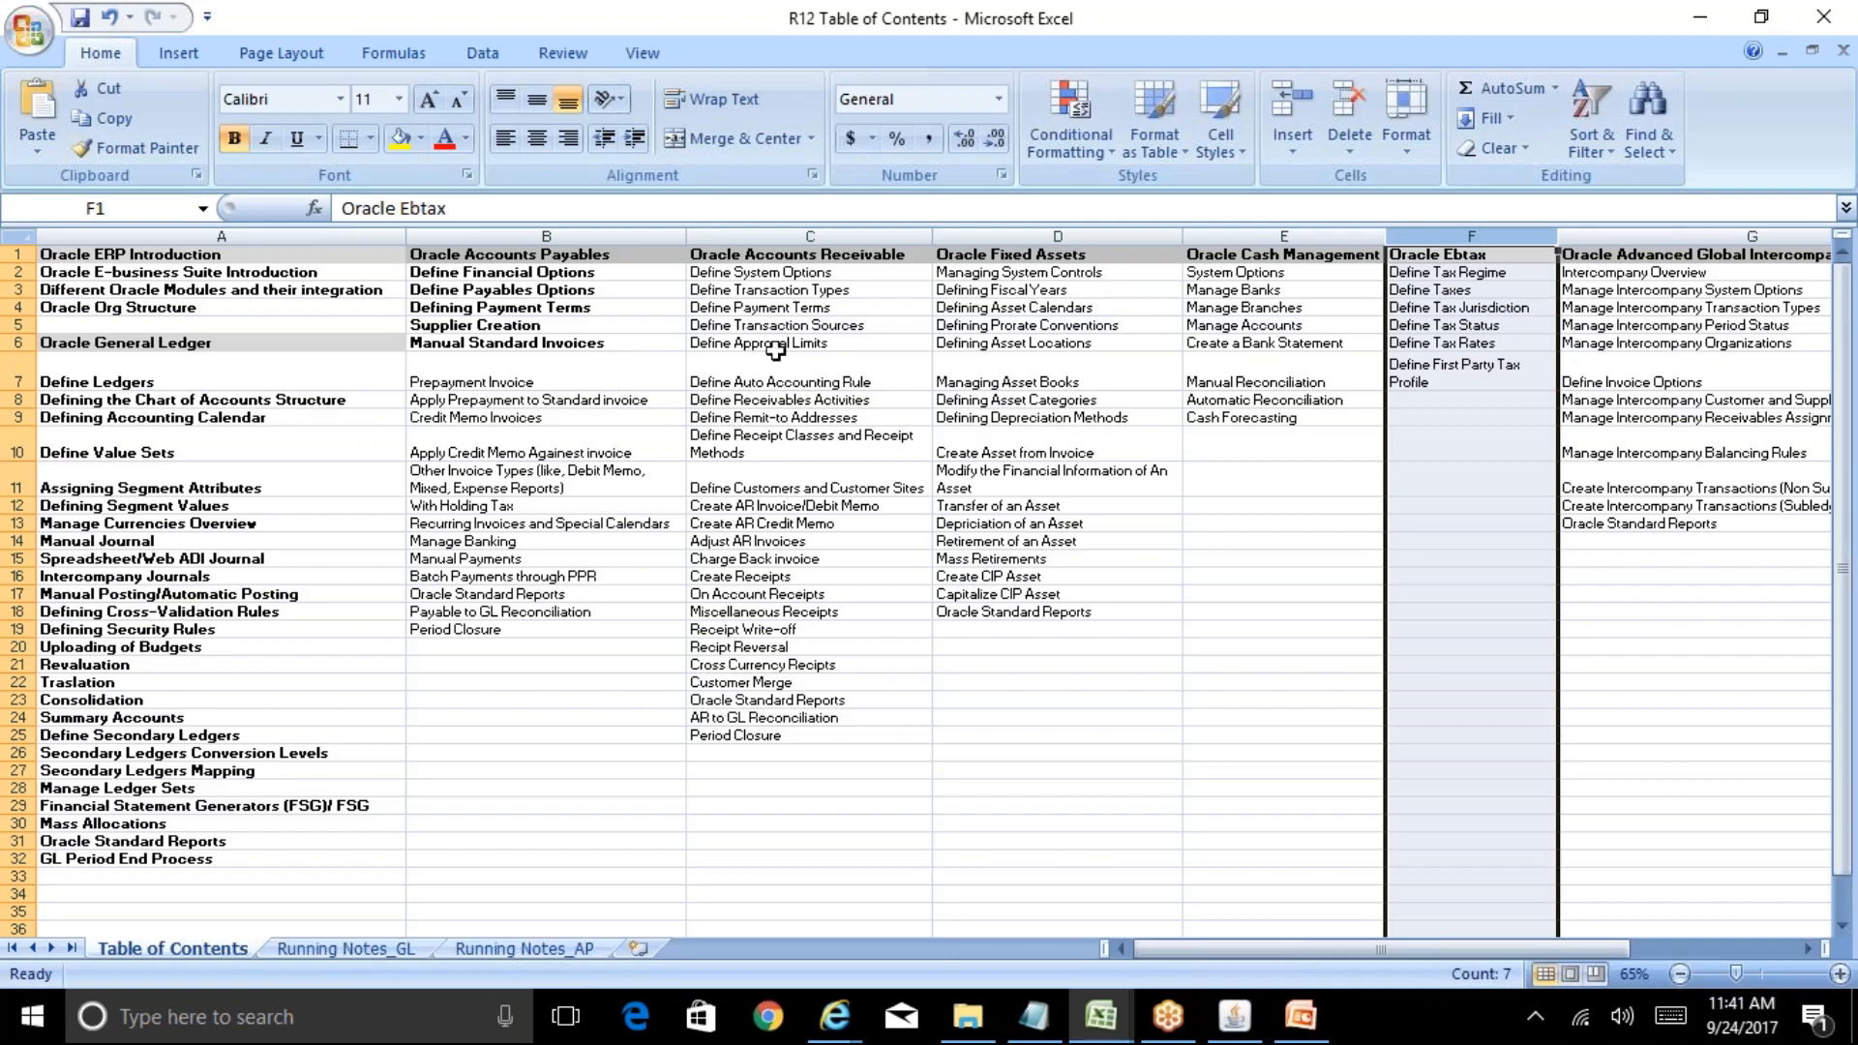
left_click(476, 490)
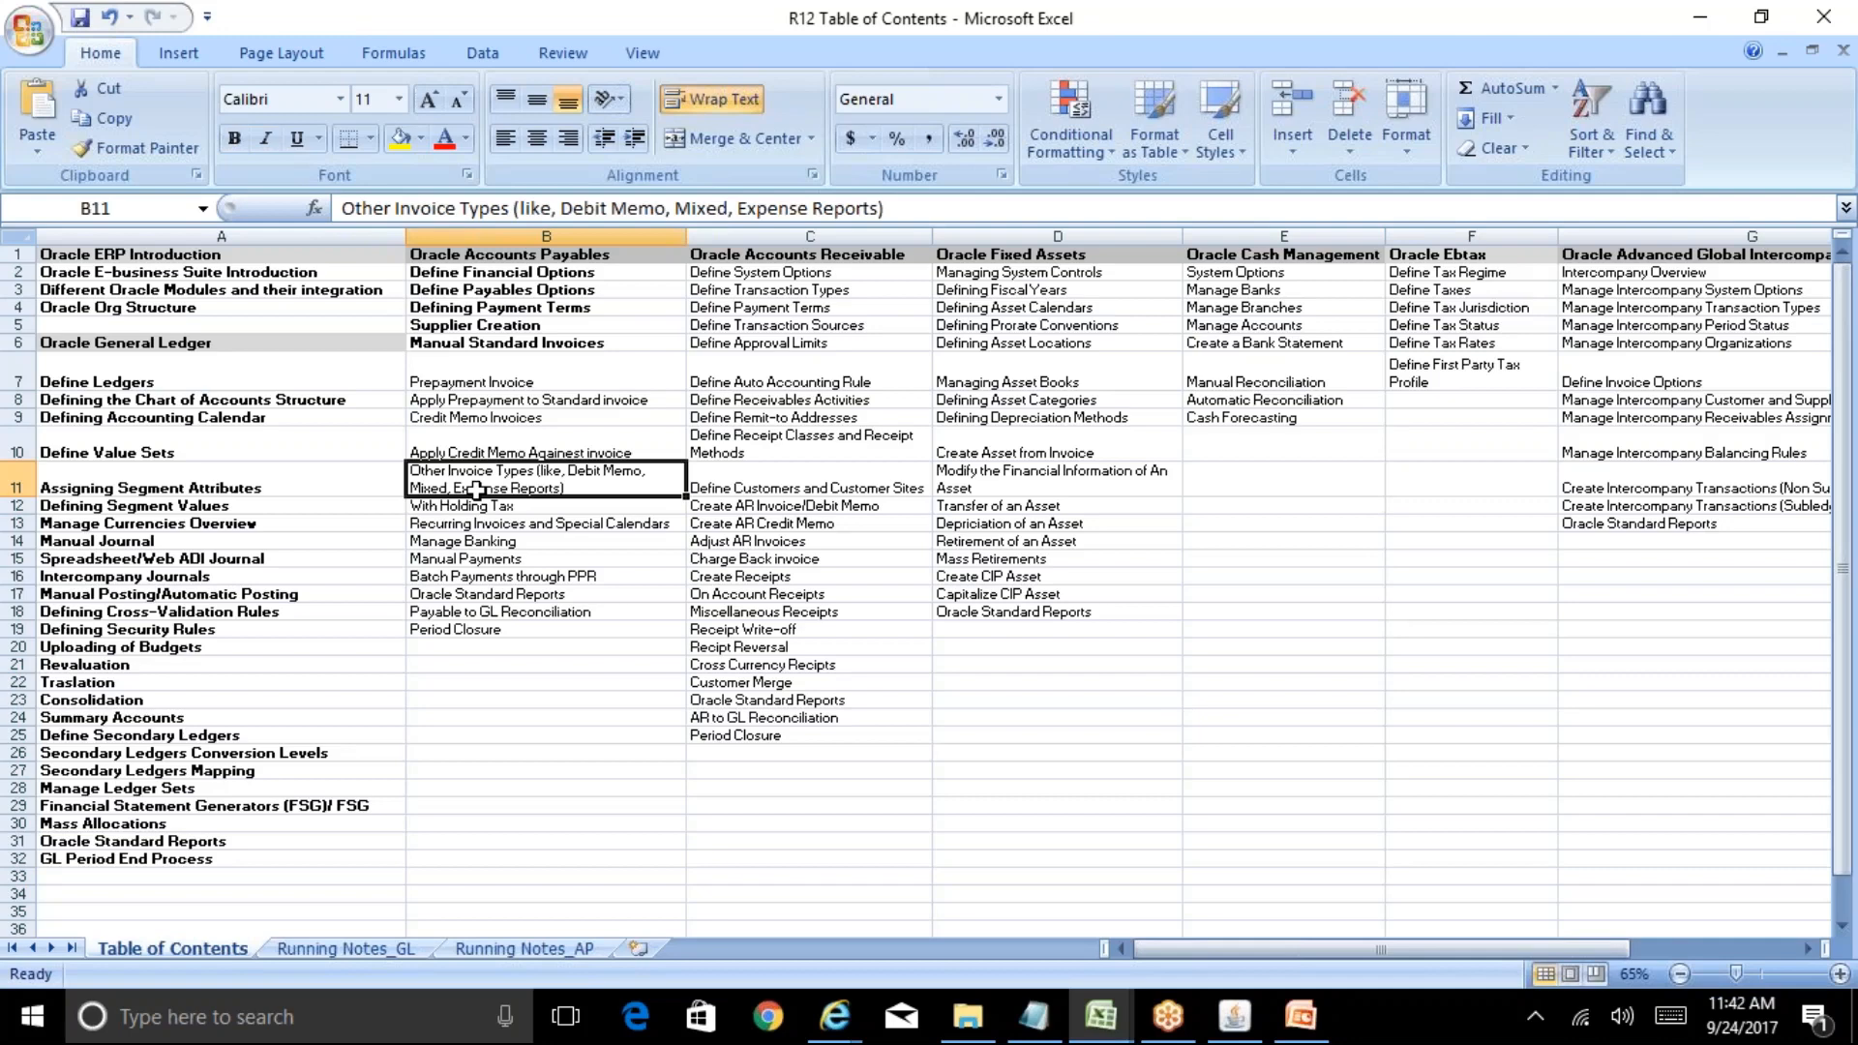
left_click(1646, 46)
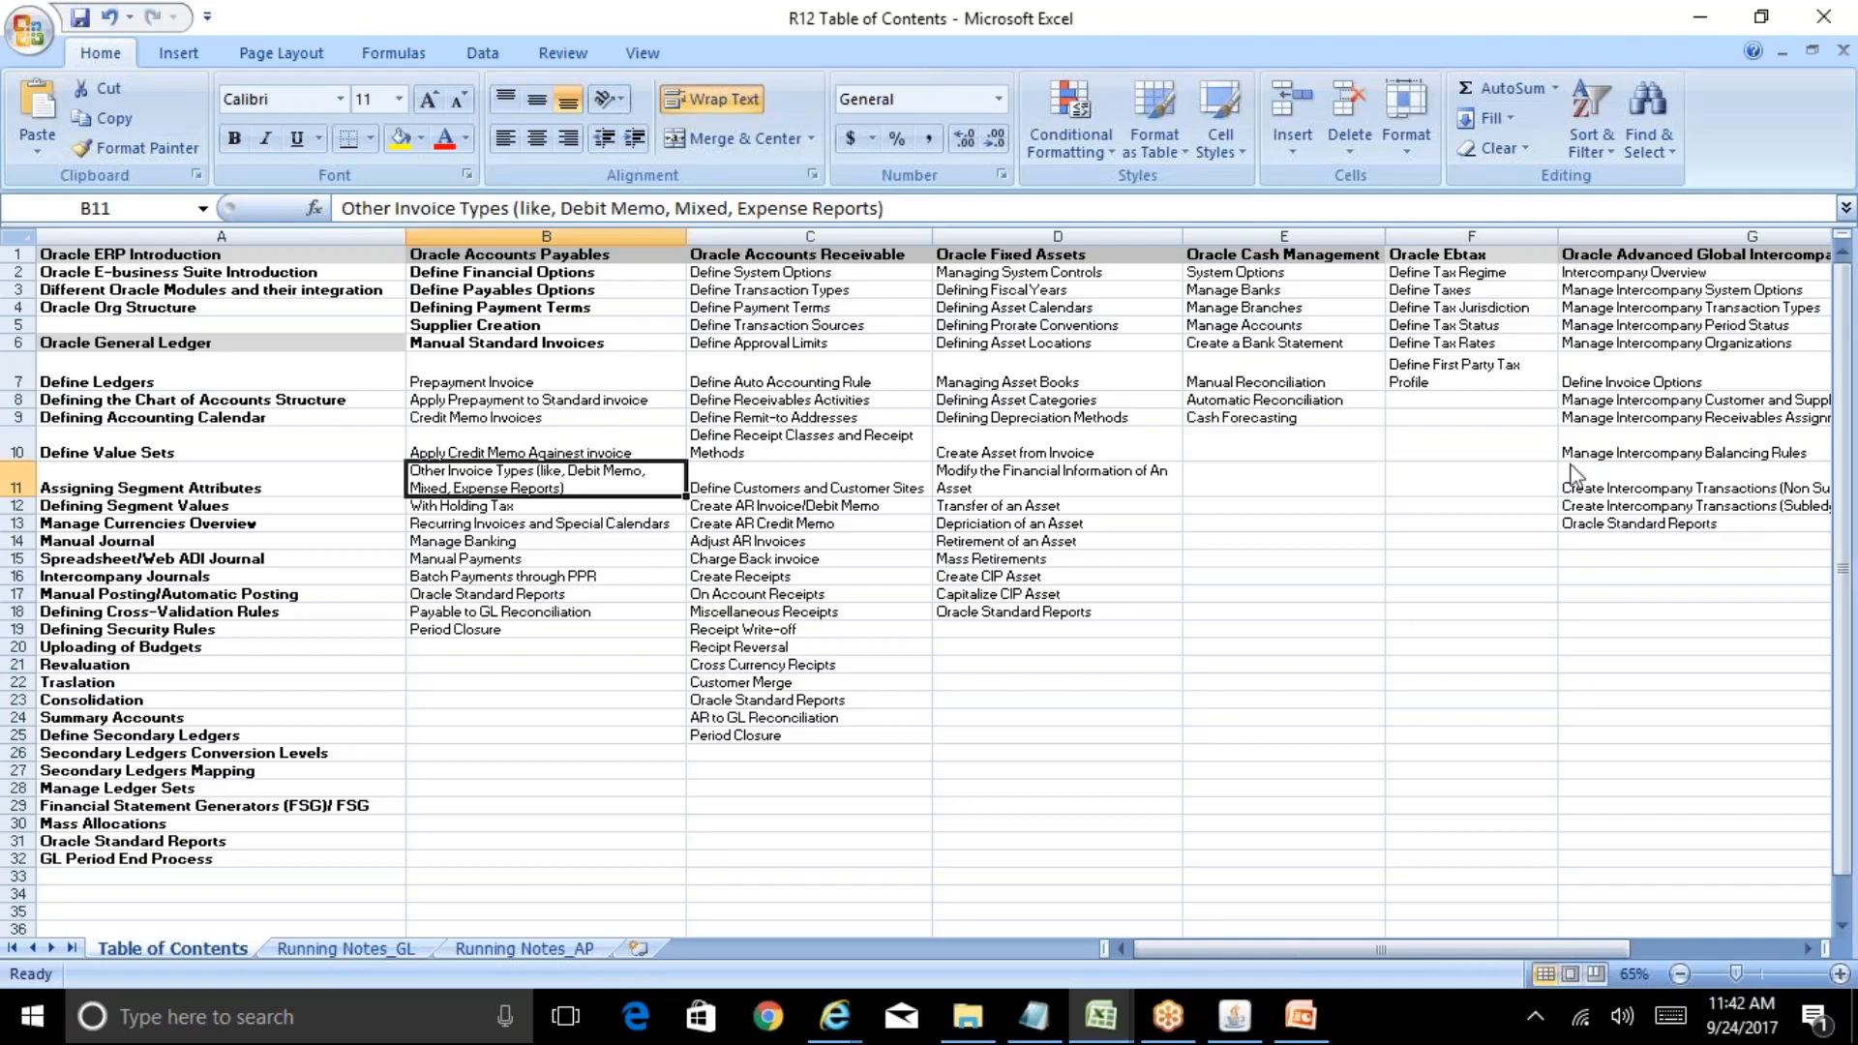